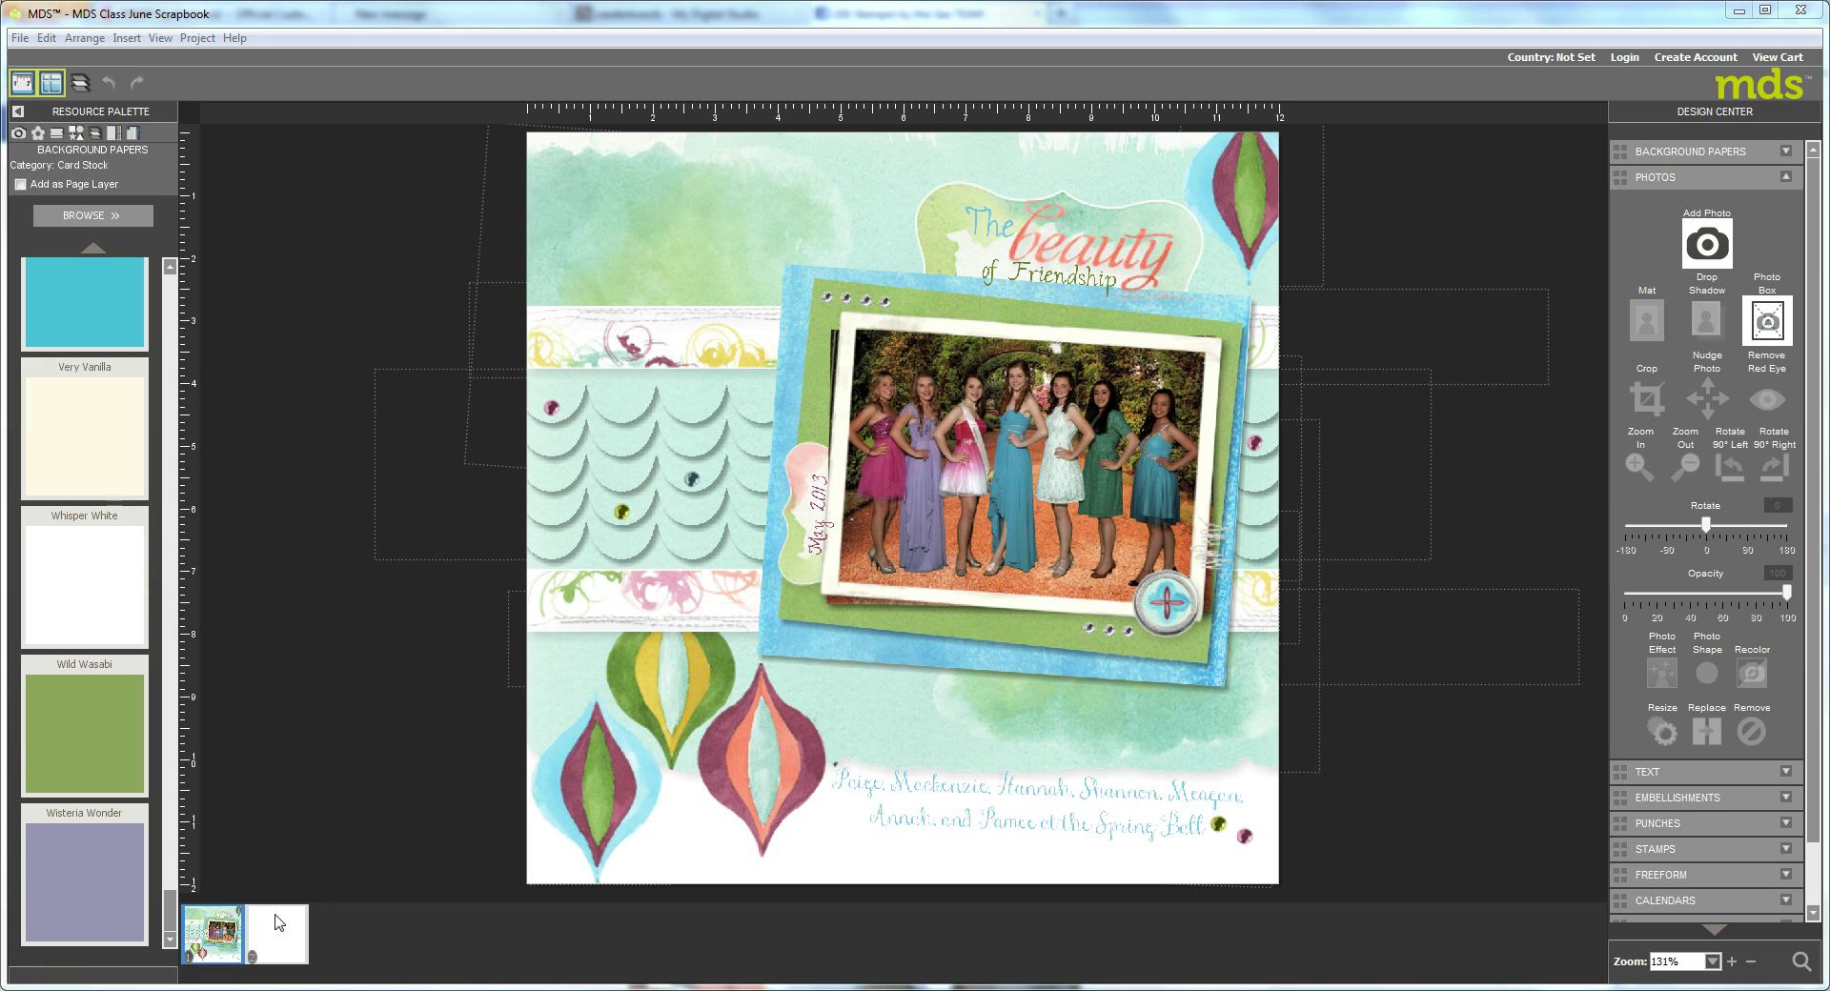
Step: On the blank second page, add a photo box spanning the full page width from the top edge to about 10.25 inches down
left_click(279, 938)
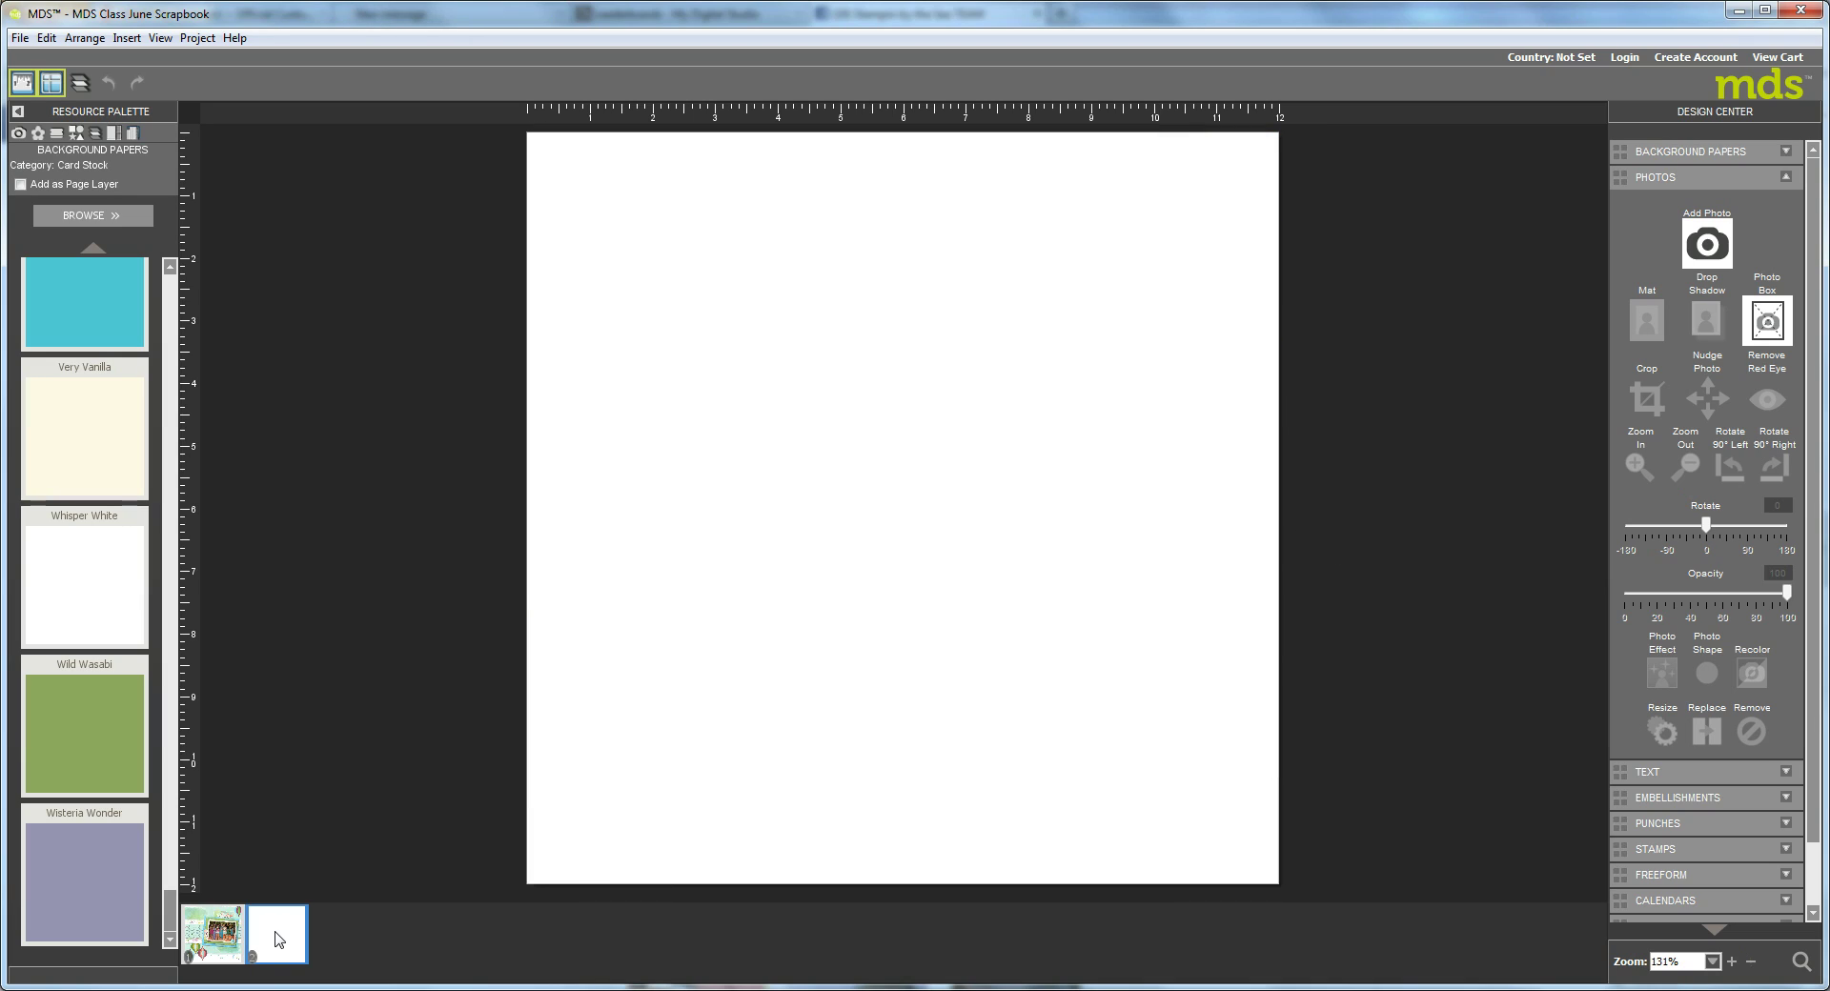
left_click(57, 582)
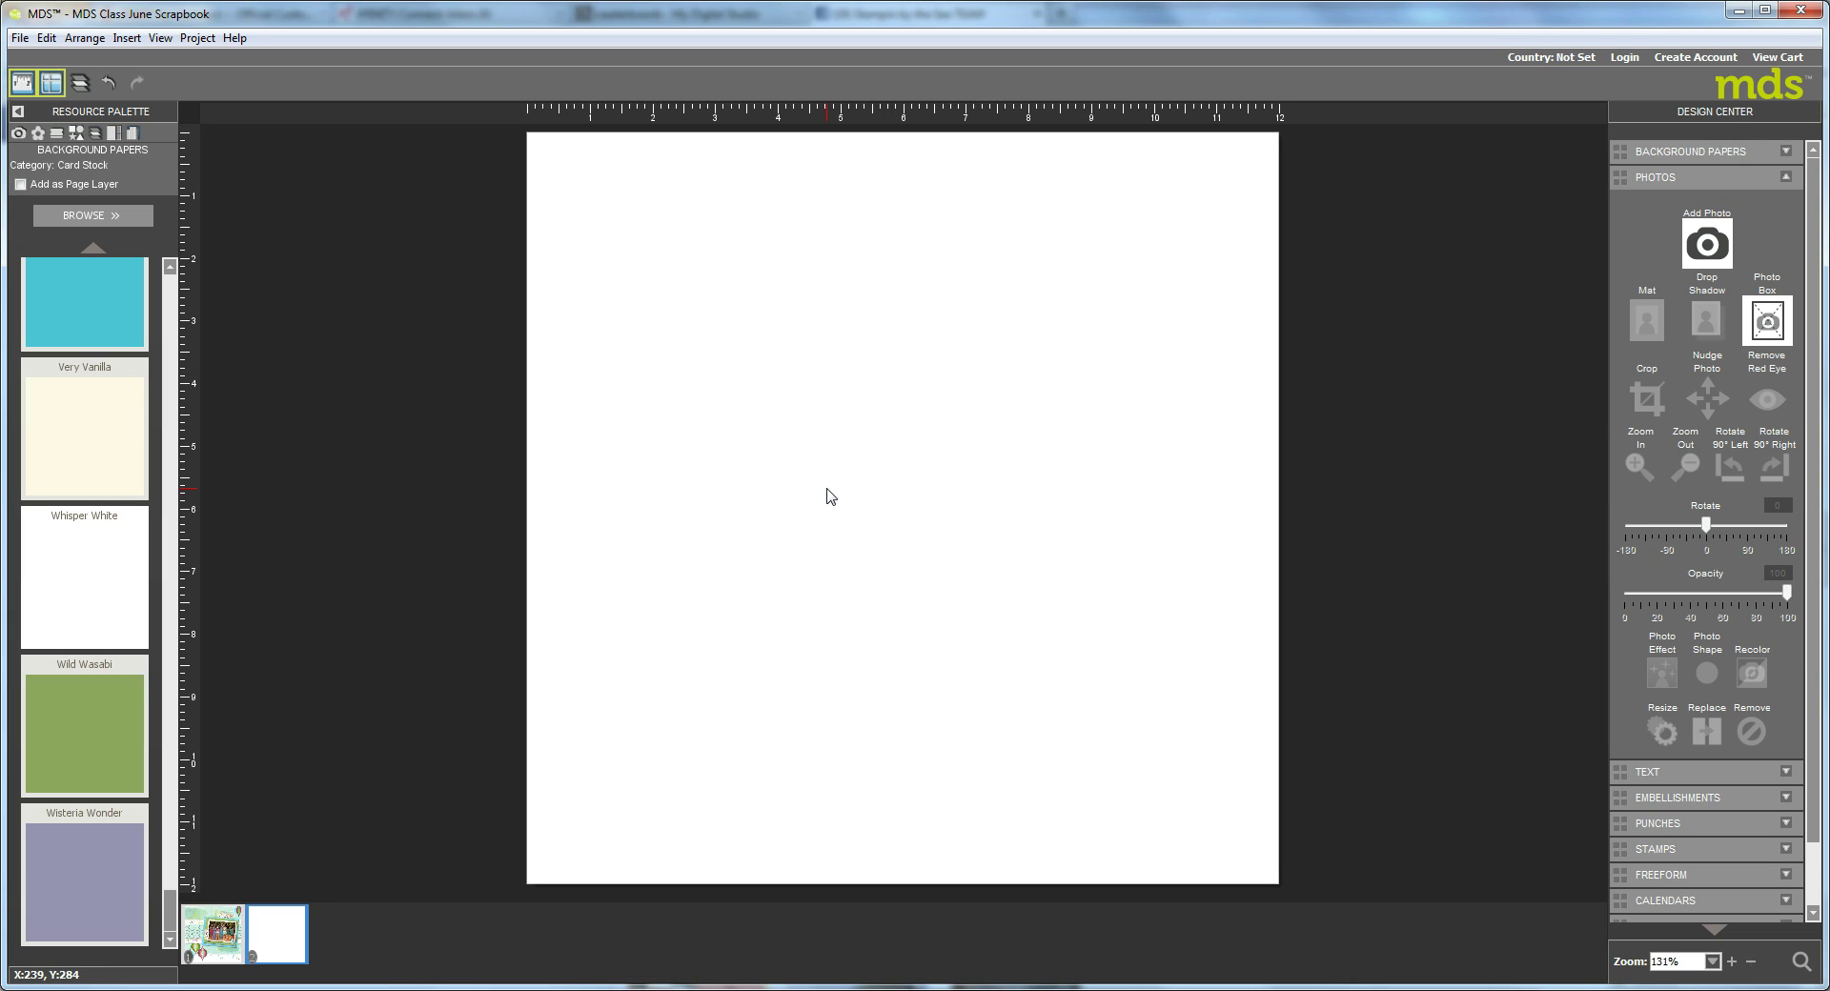
left_click(1766, 319)
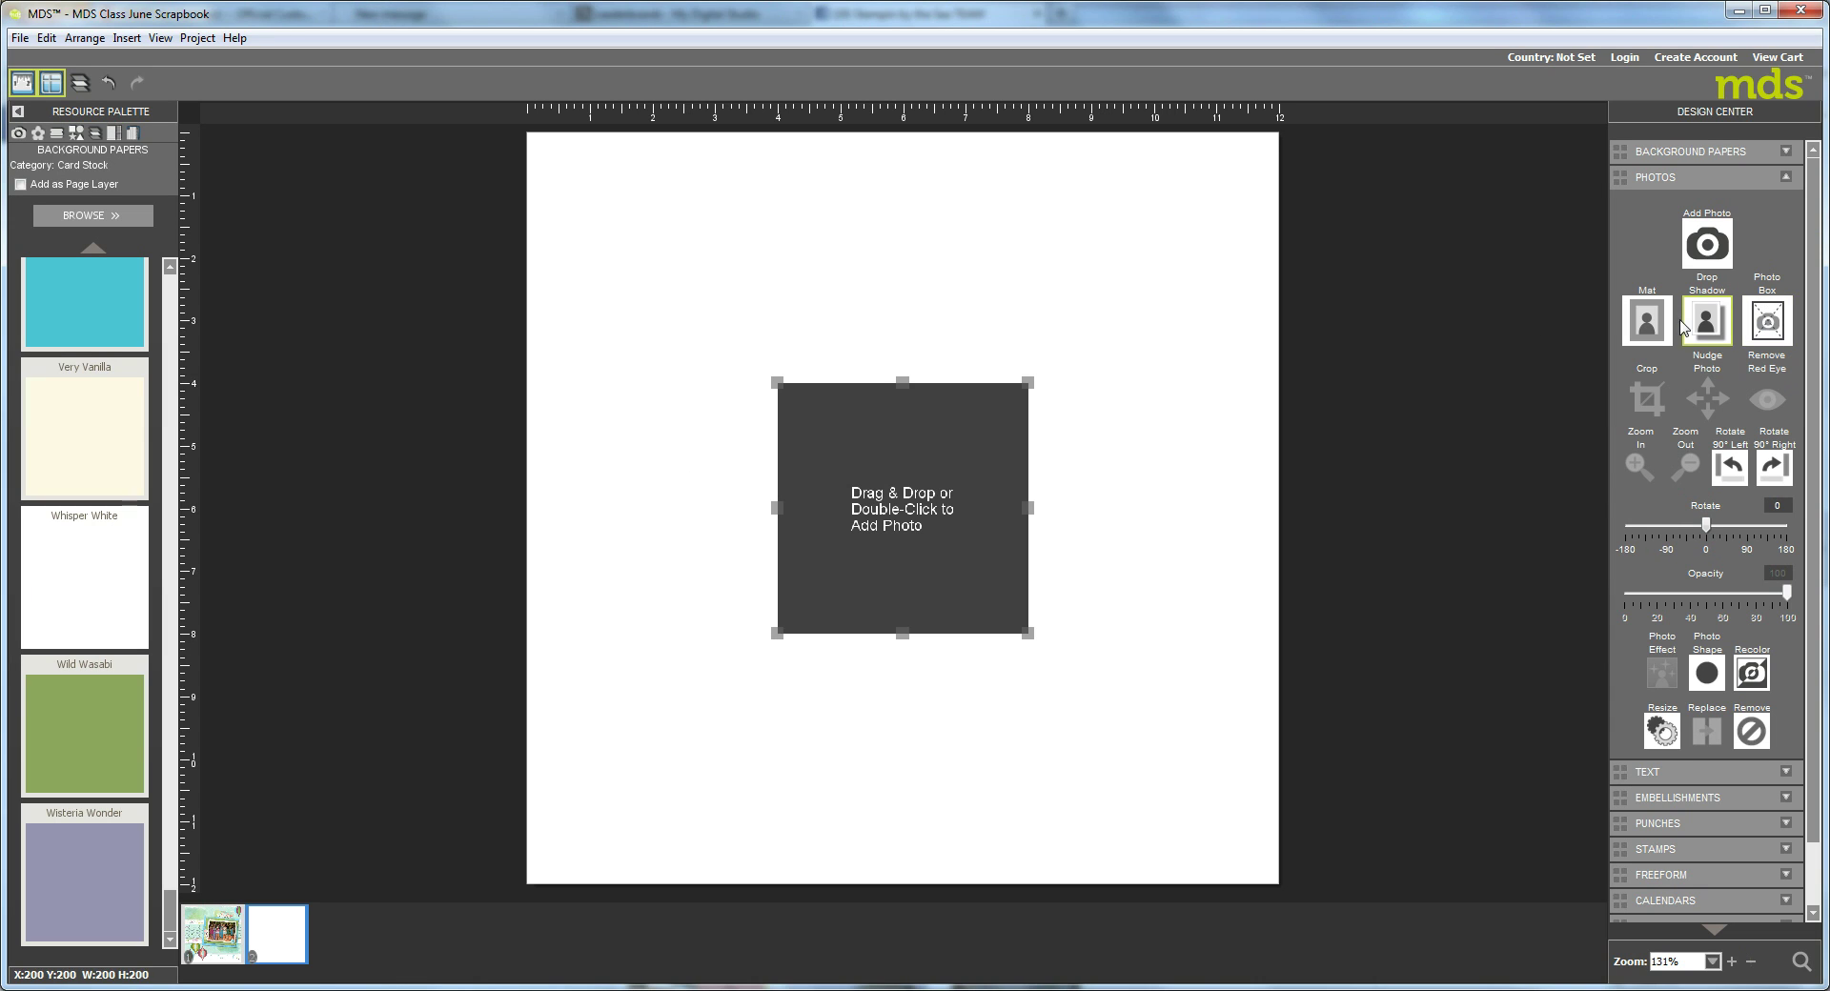
left_click_drag(940, 508, 1288, 294)
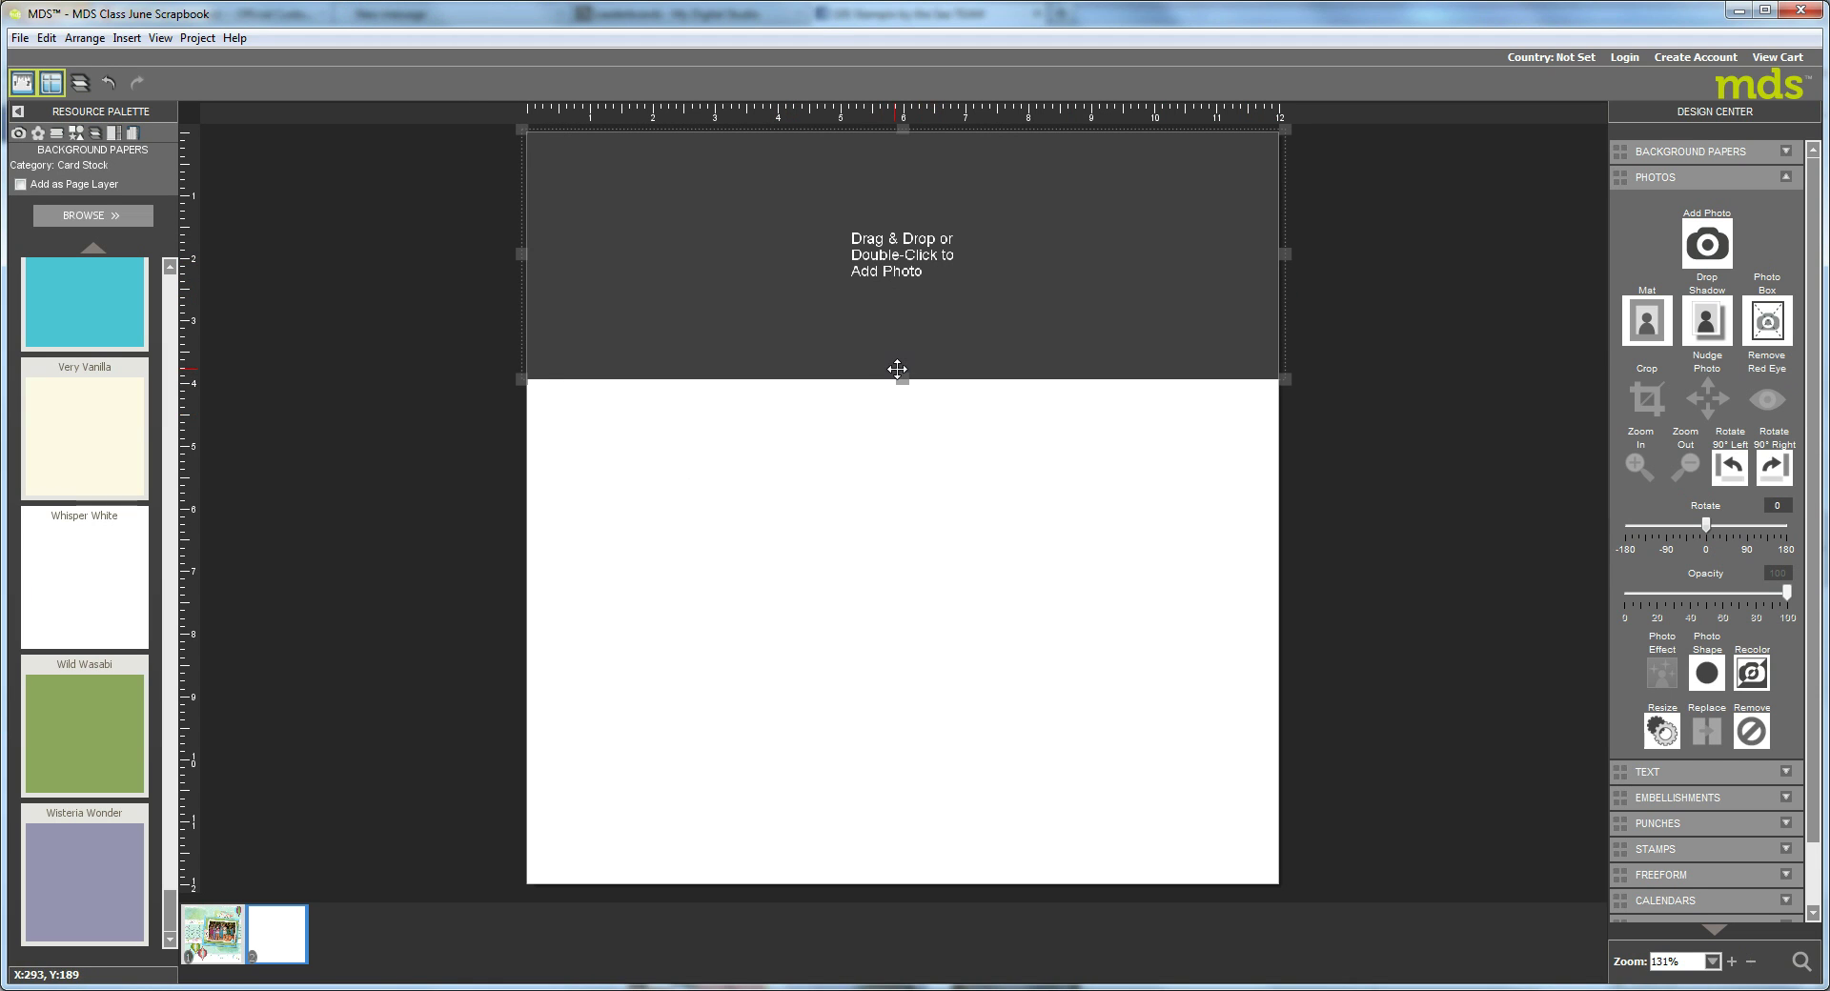
left_click_drag(901, 377, 891, 780)
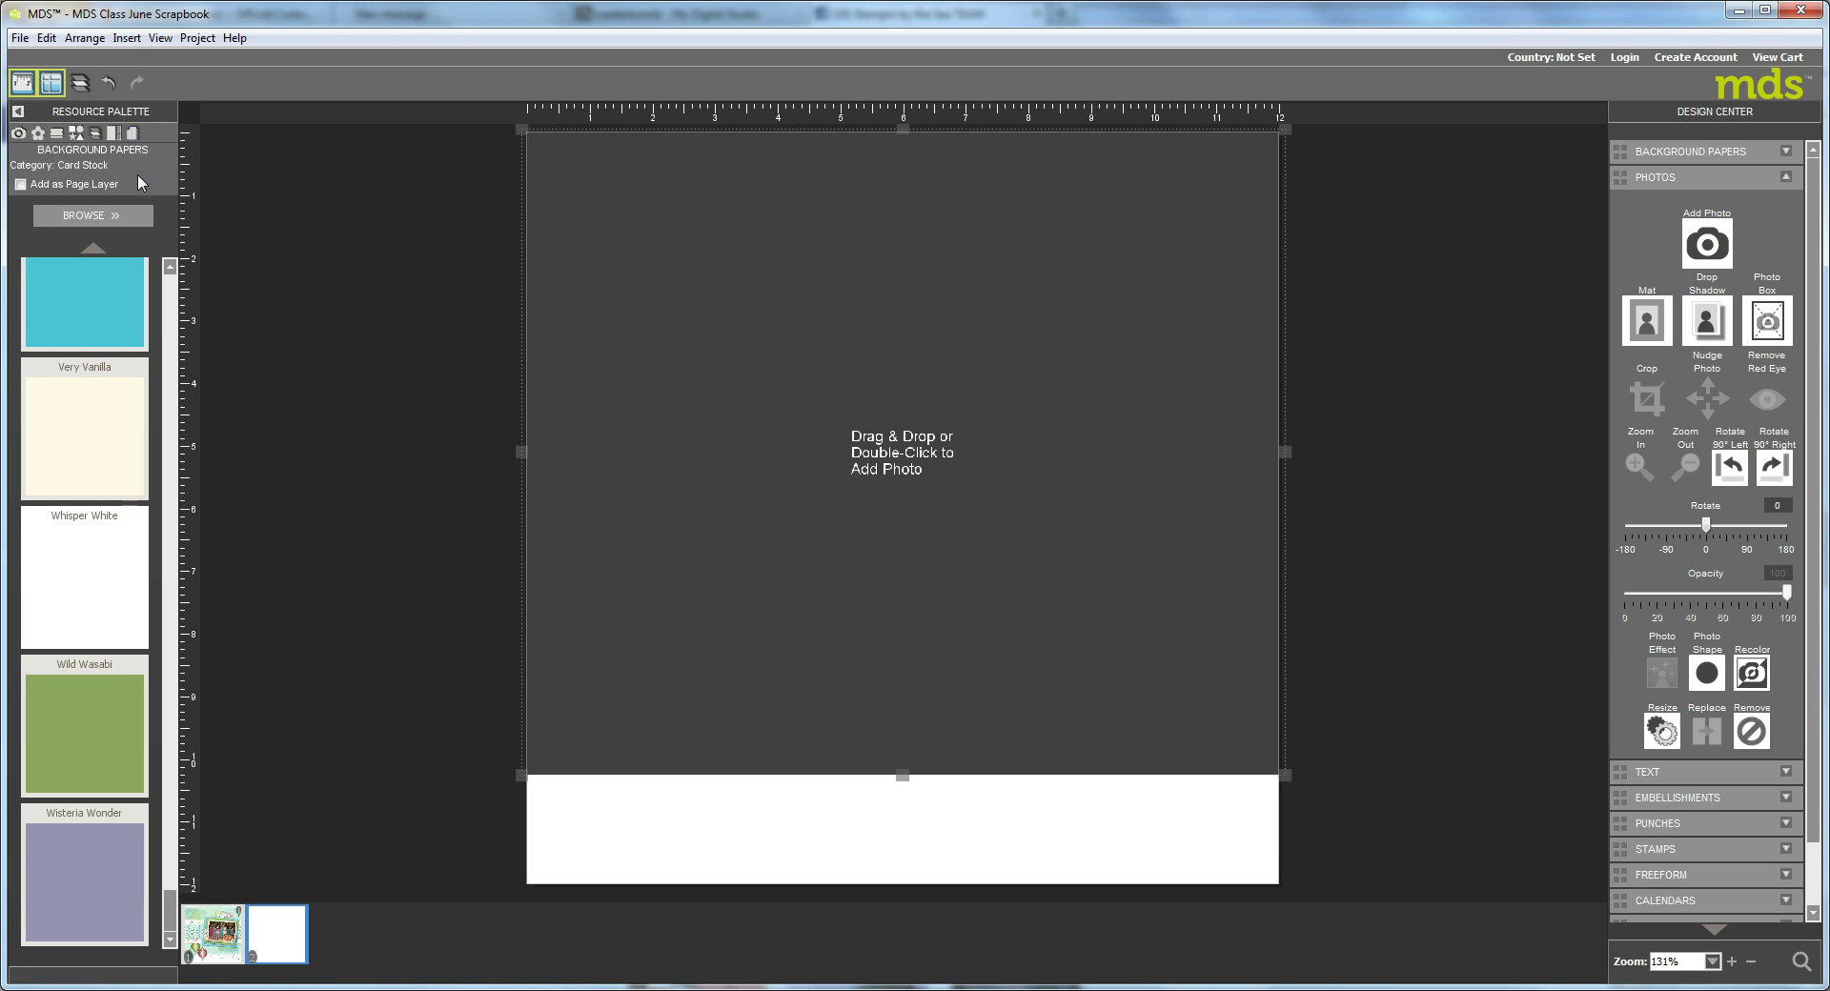
Step: Load the "Be Yourself - designer series paper" category of background papers
left_click(121, 217)
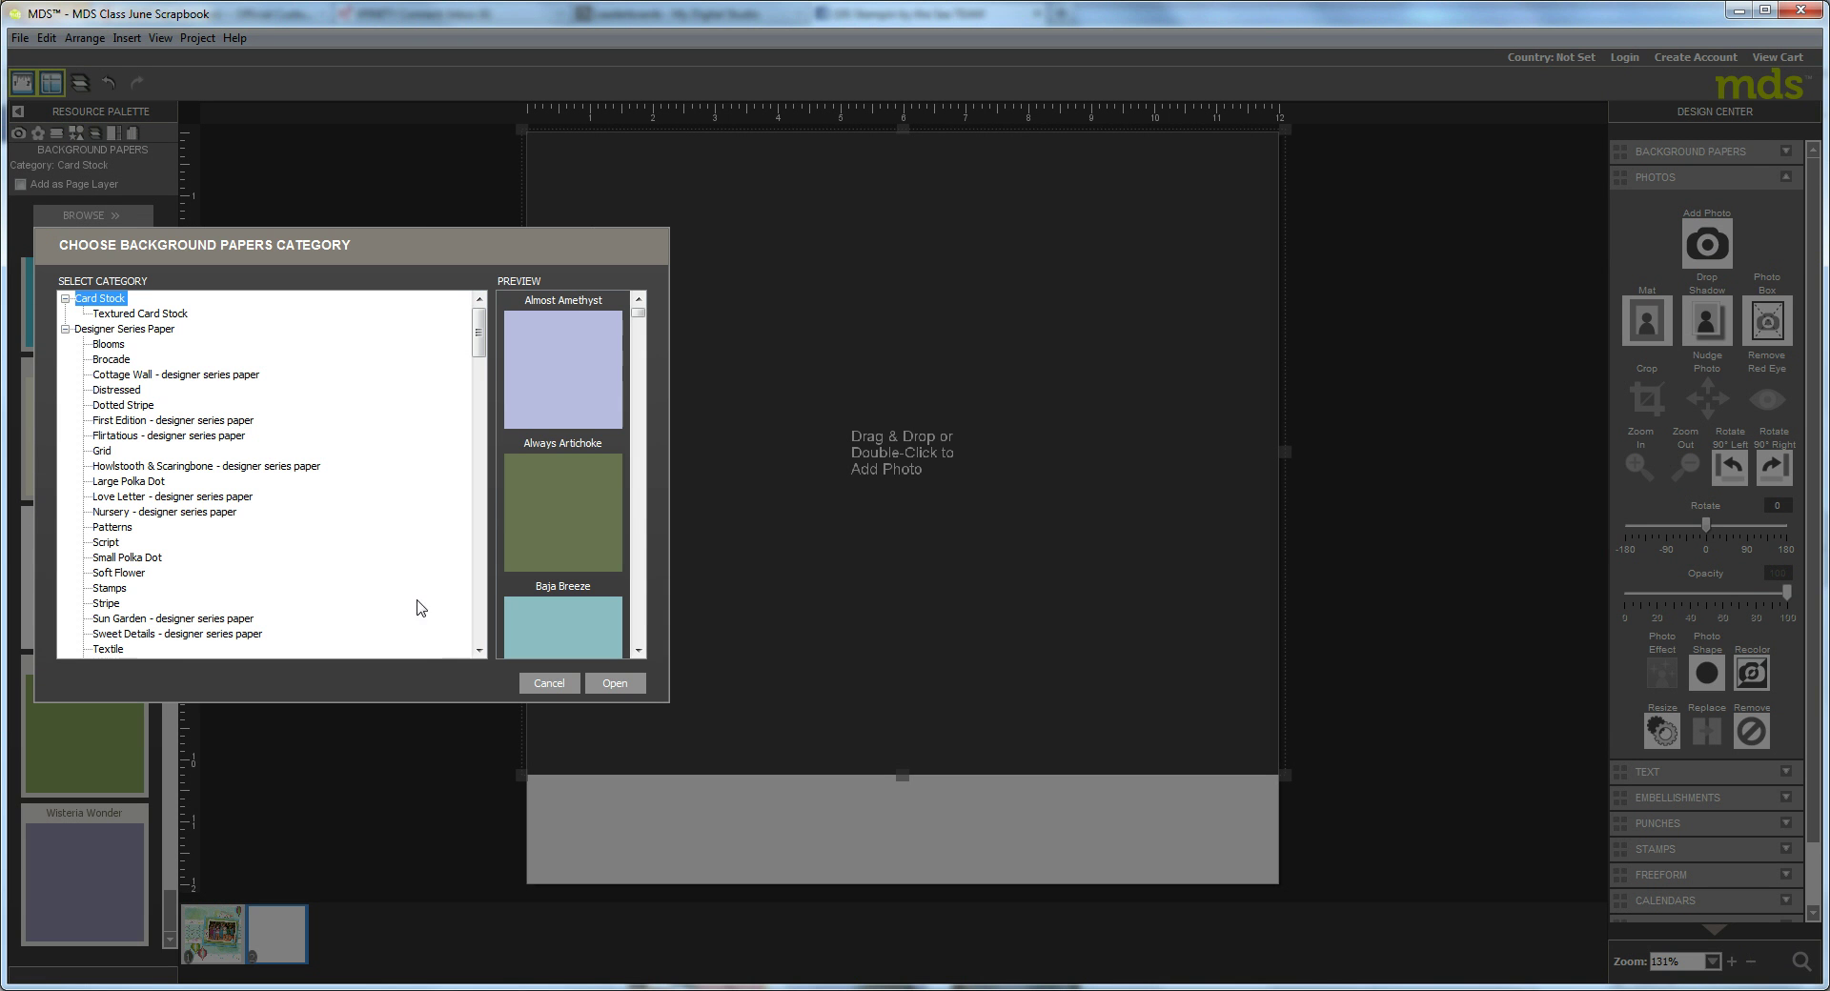
left_click_drag(478, 343, 489, 434)
scroll(489, 434, "up", 2)
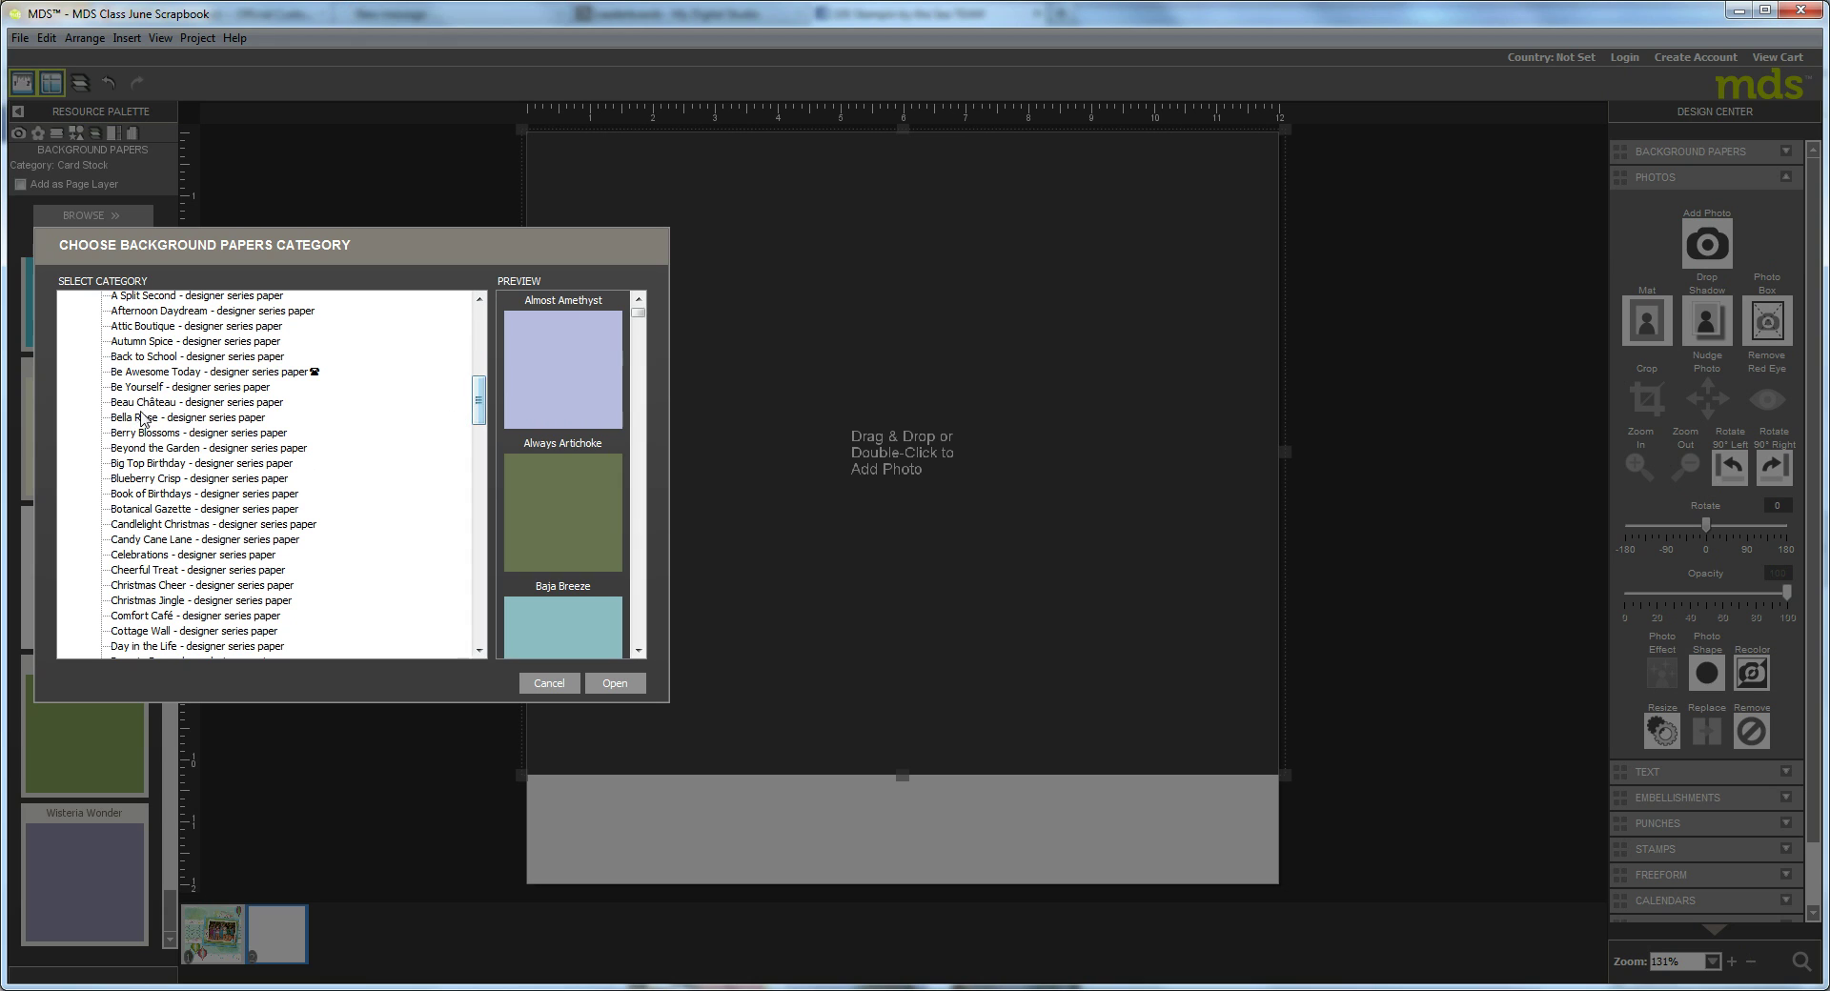
left_click(145, 388)
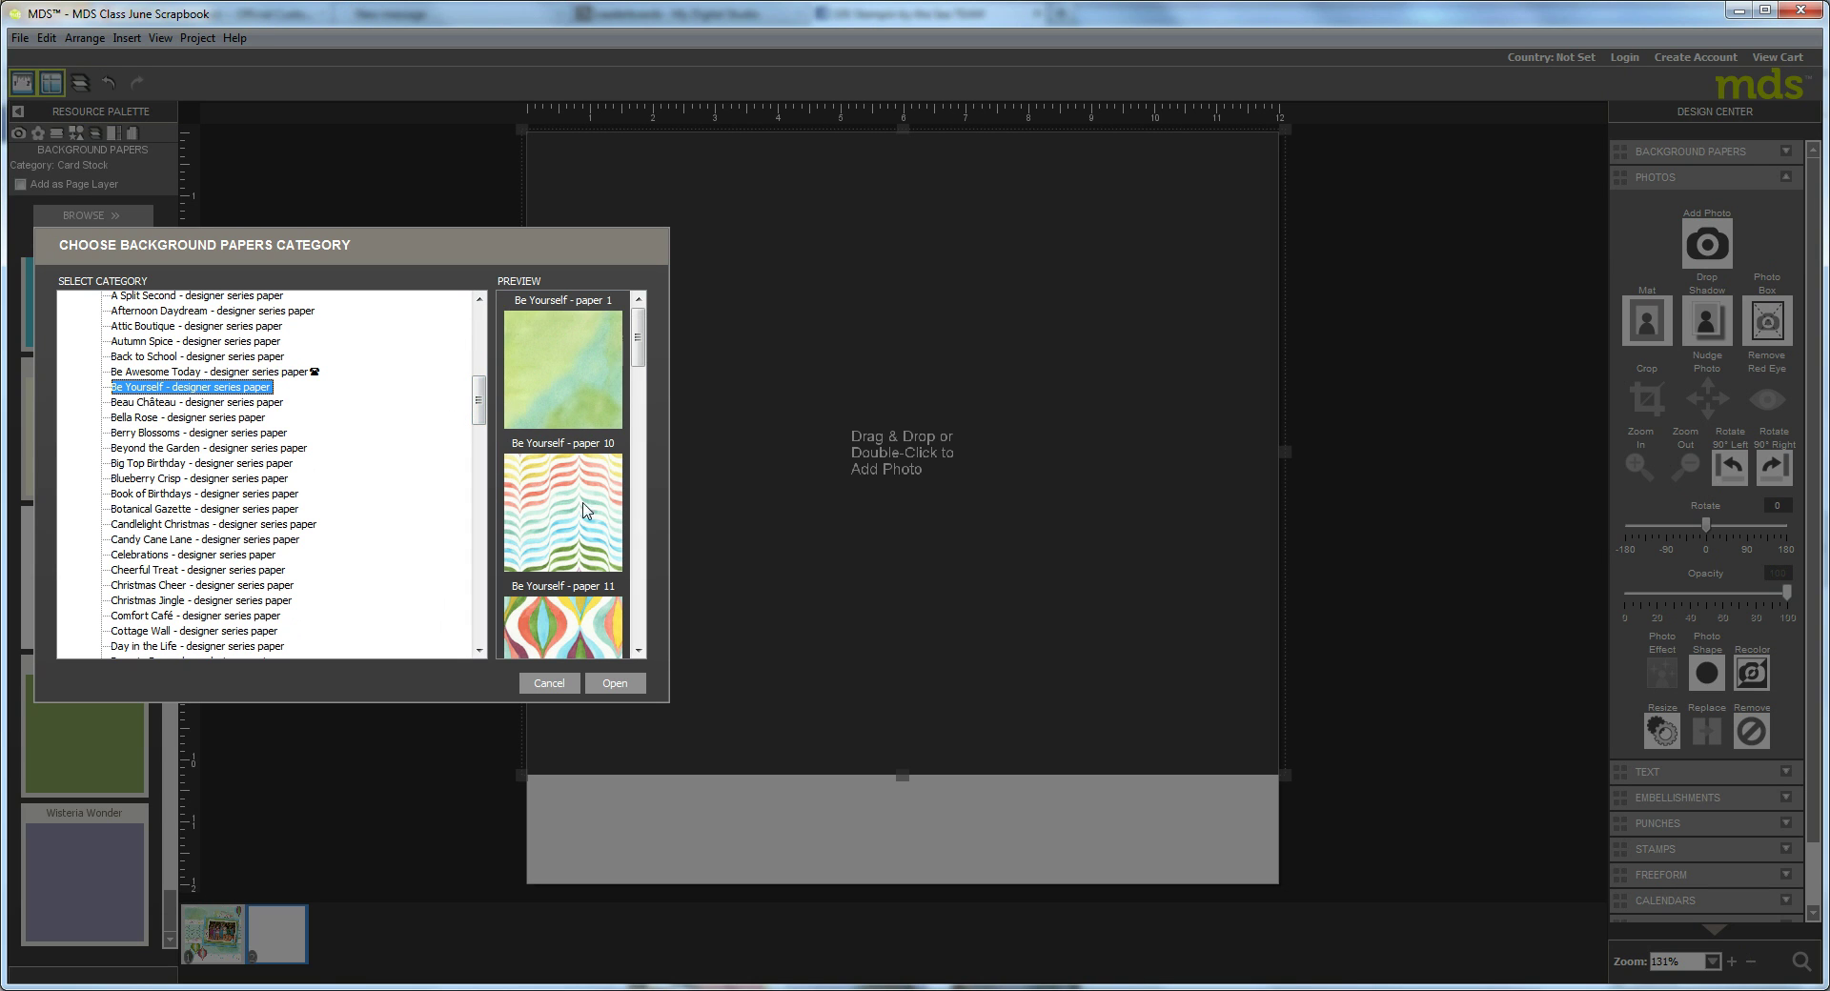
left_click(616, 684)
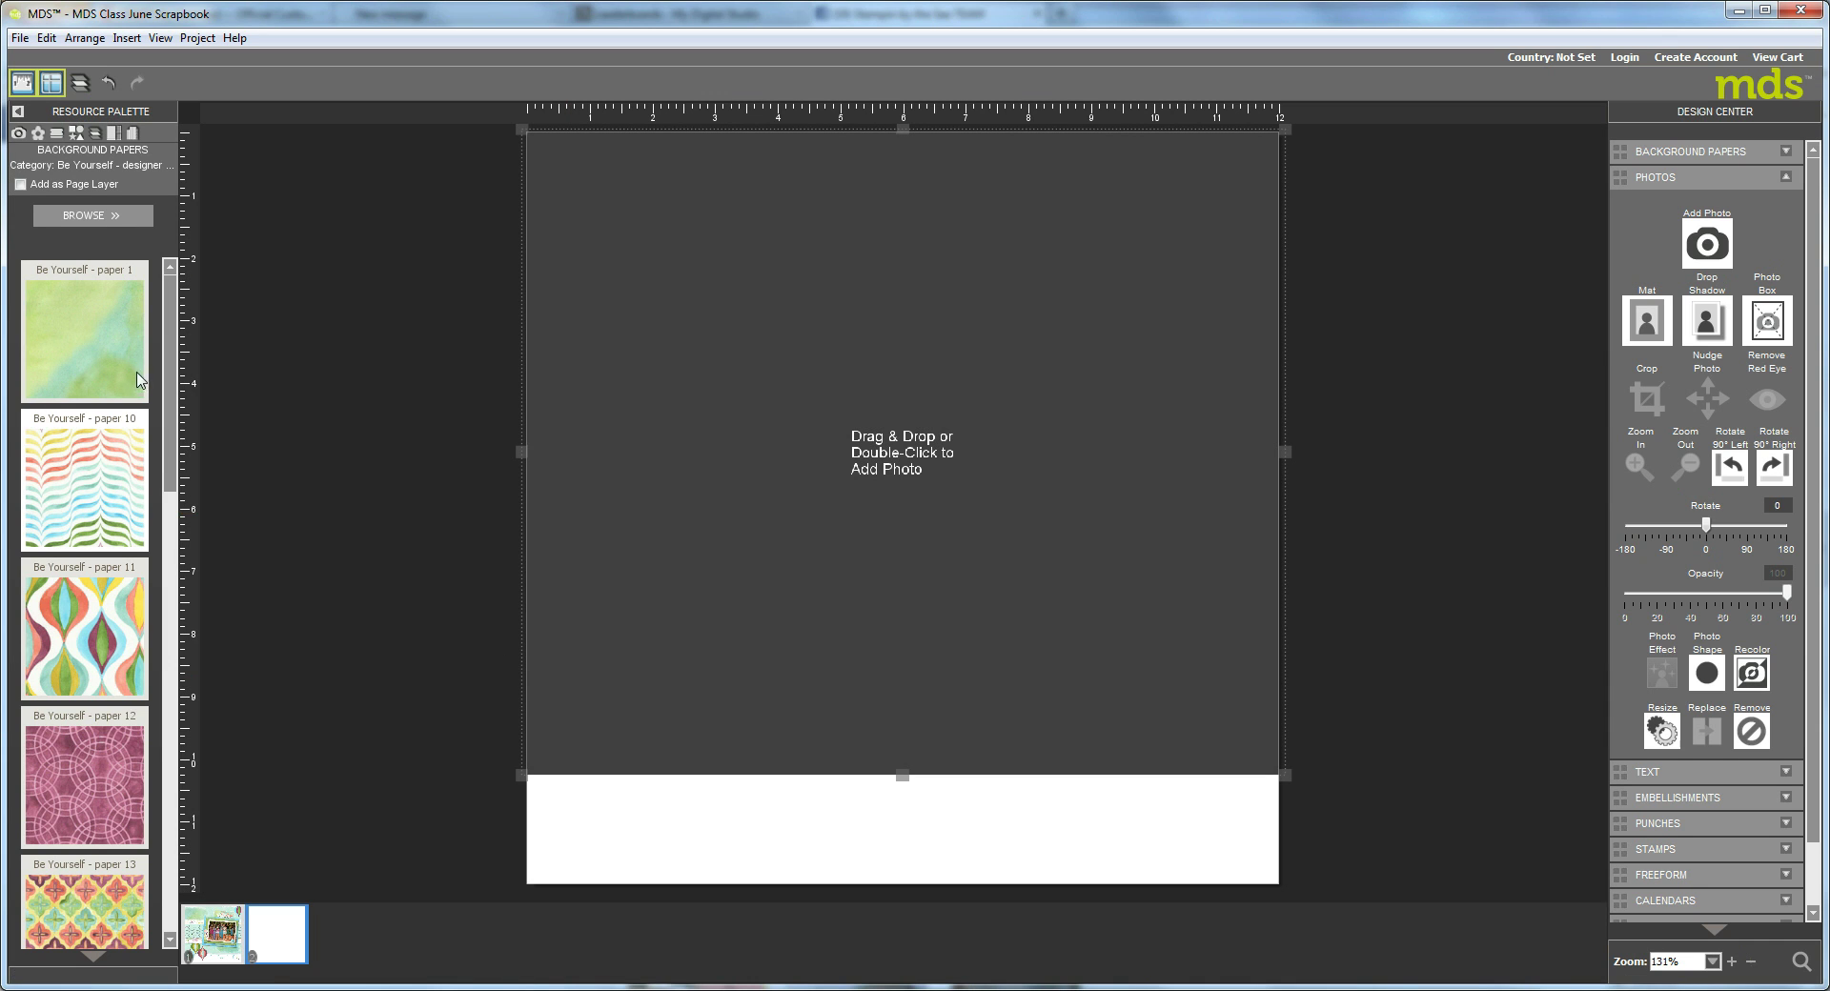
Step: Fill the photo box with "Be Yourself - paper 5" and reposition the paper so its white brushed top edge shows
scroll(166, 924, "down", 10)
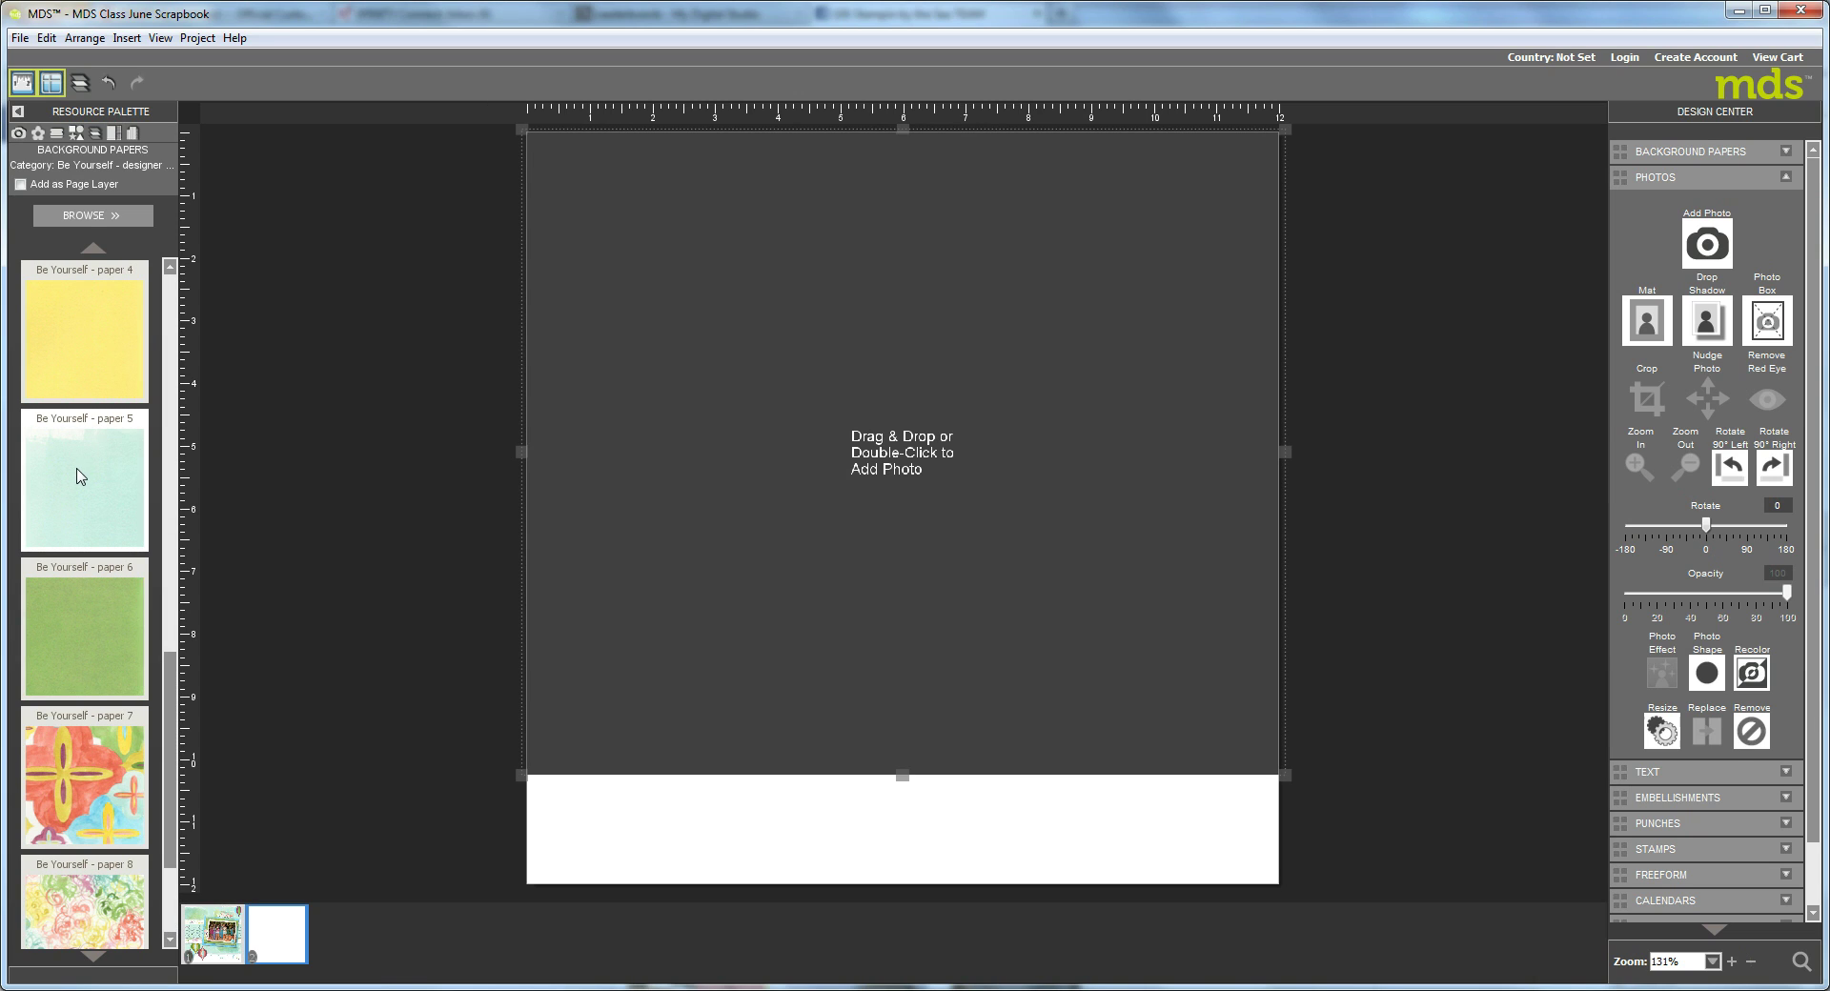
left_click_drag(81, 477, 905, 414)
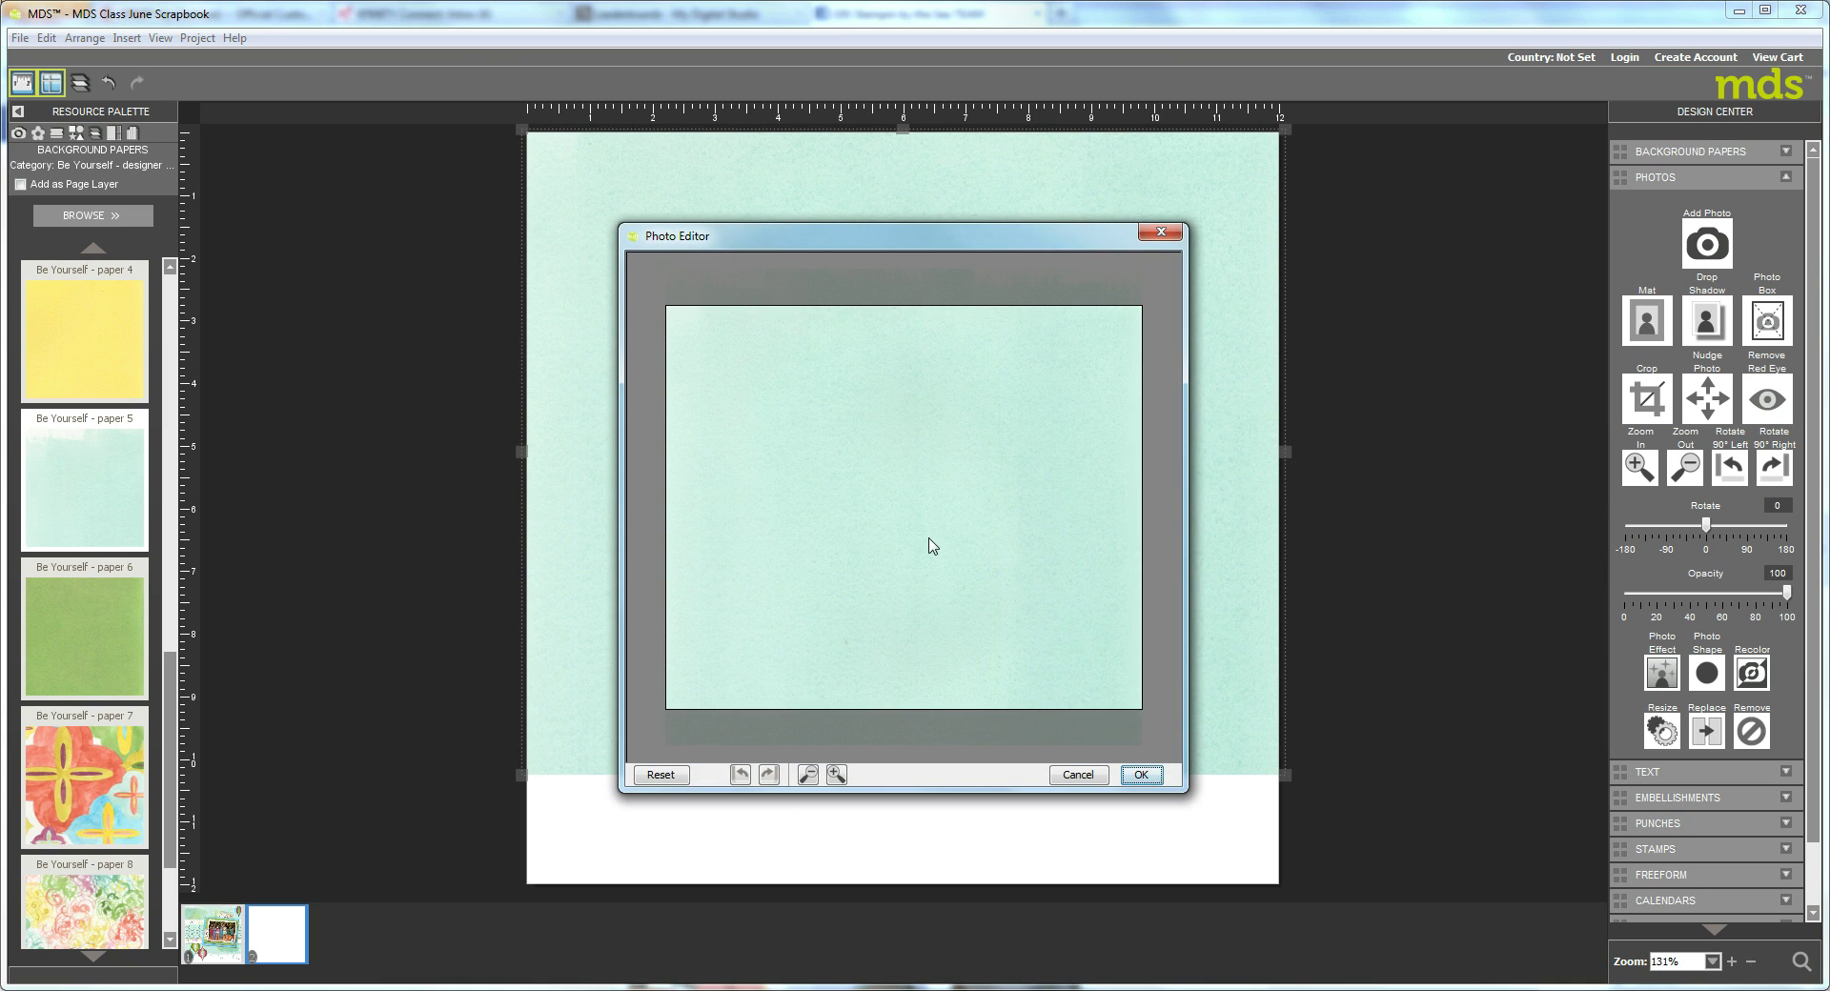
left_click_drag(932, 545, 934, 509)
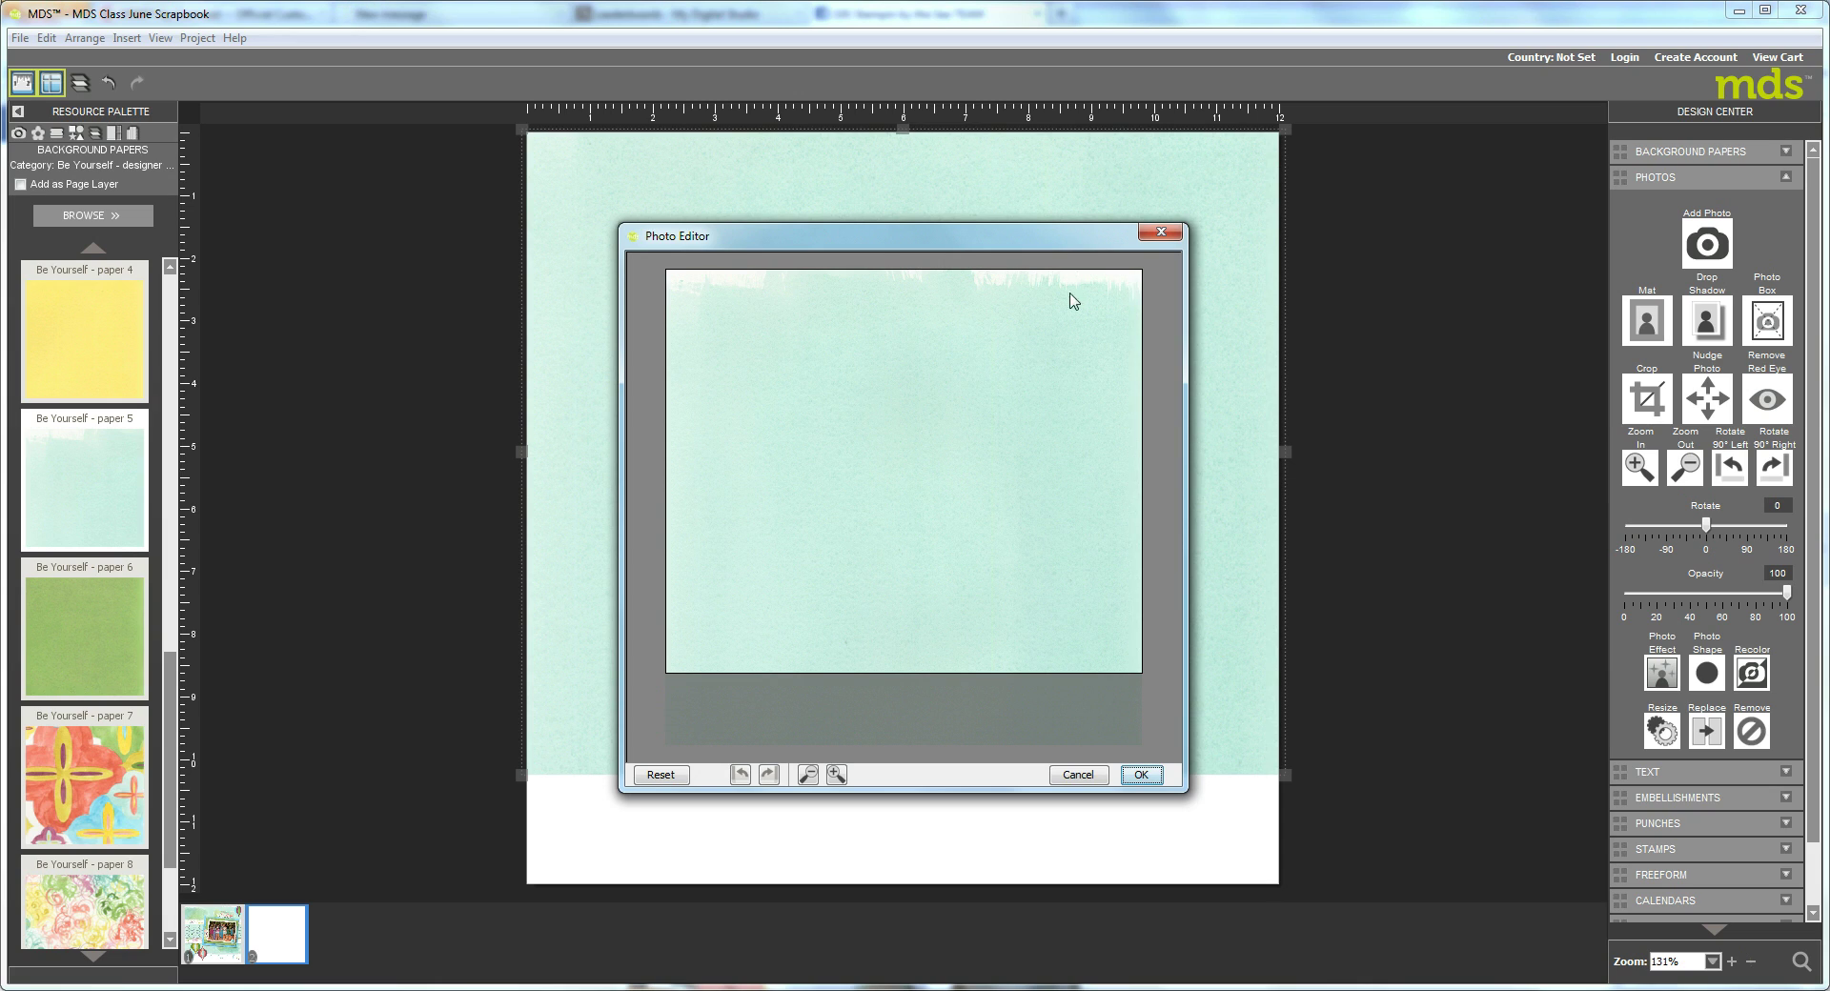
left_click(1140, 775)
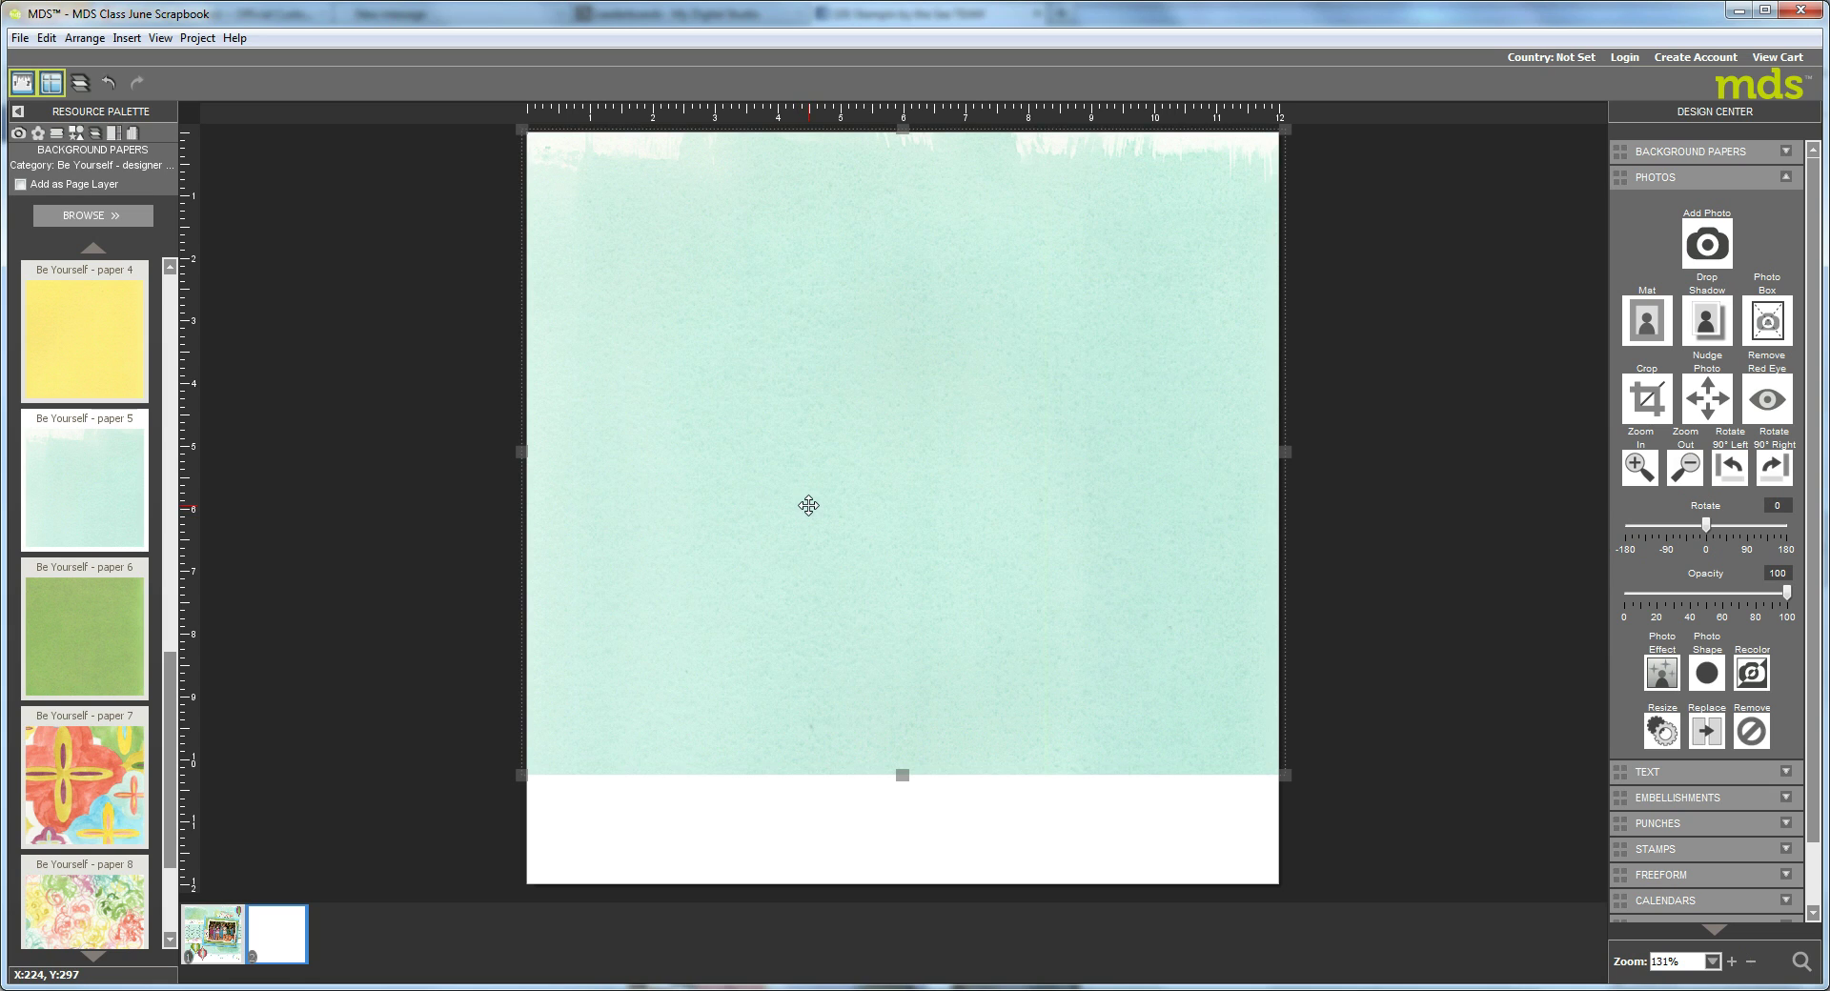
Step: Rip the paper's bottom edge with a rip width of 70 and give it a drop shadow at 35% opacity and blur 5
right_click(893, 508)
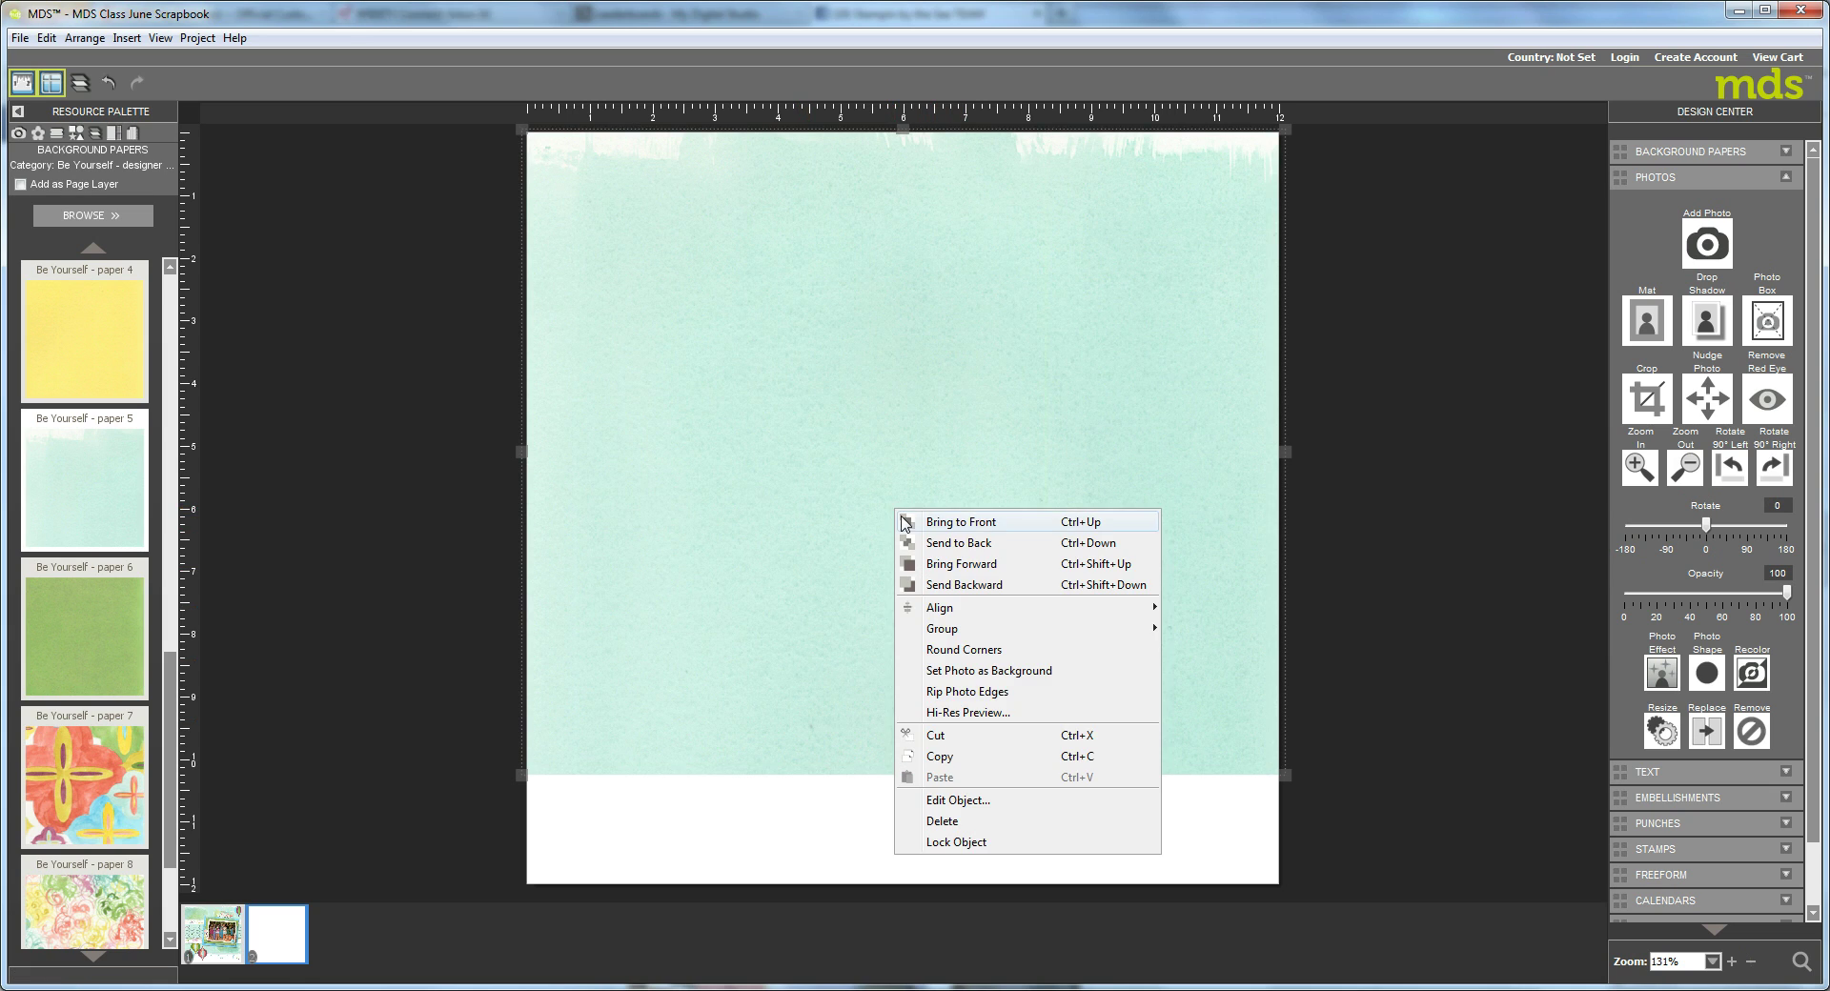
left_click(962, 694)
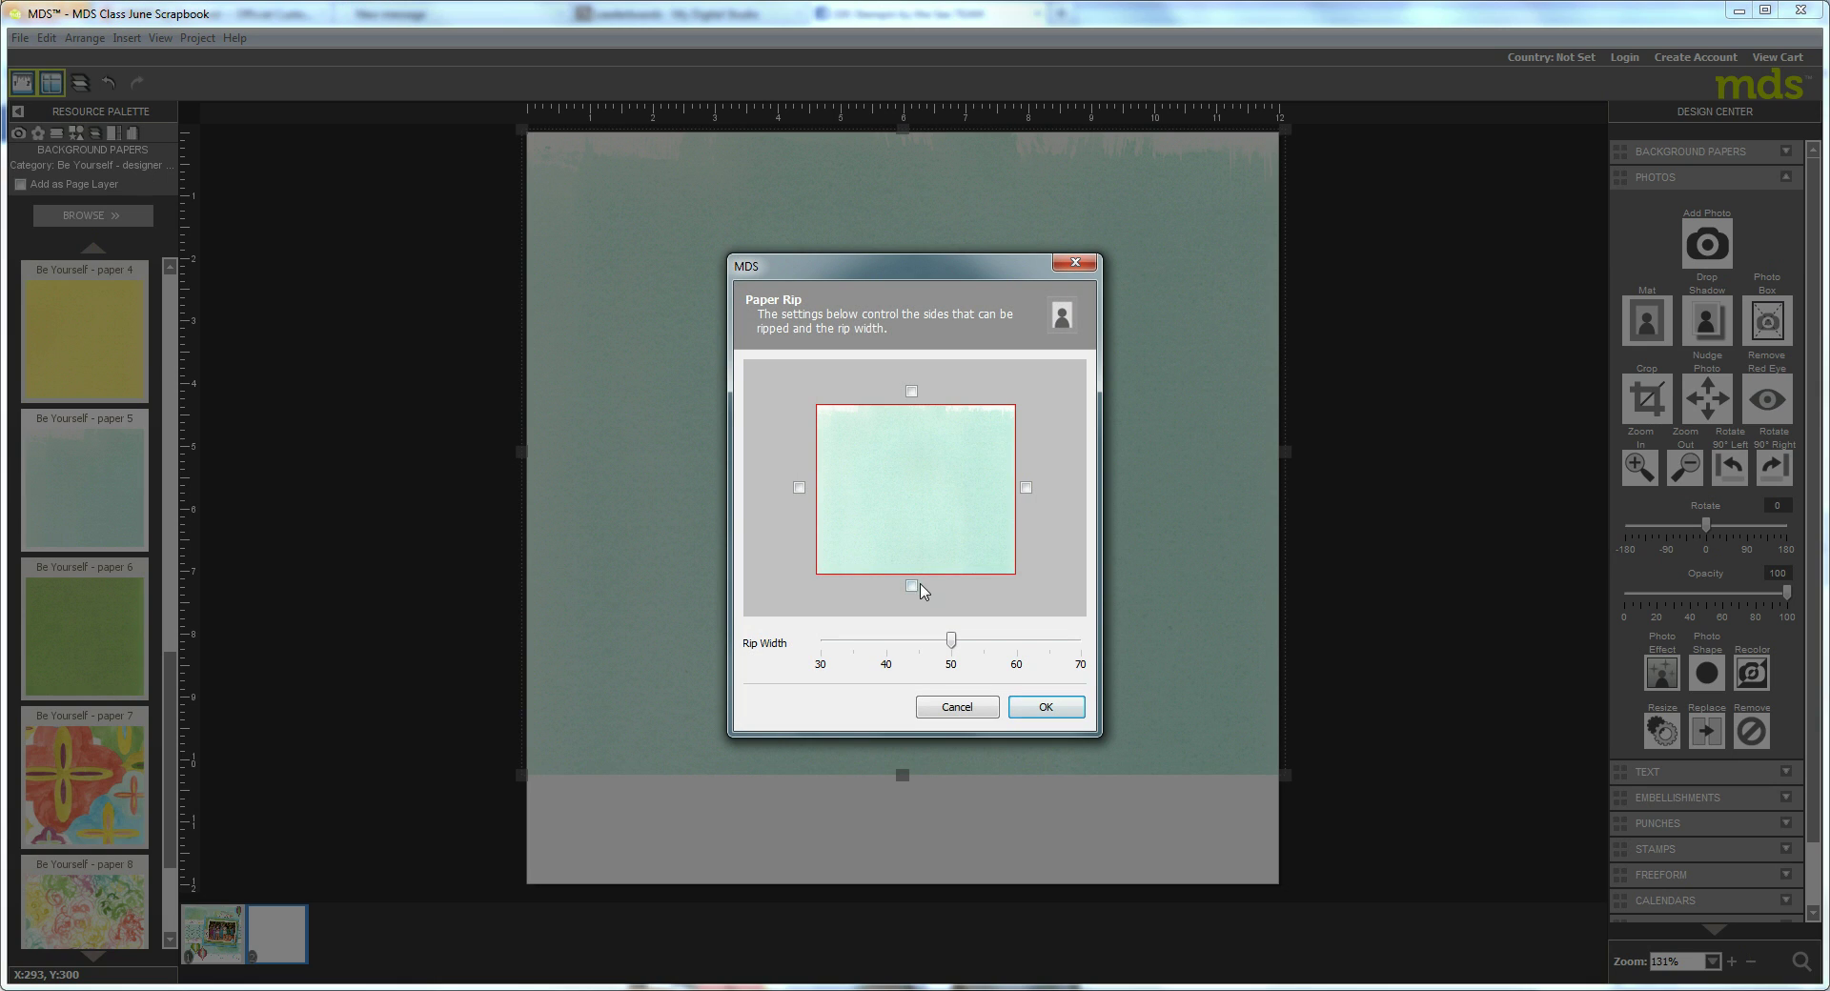
left_click(911, 586)
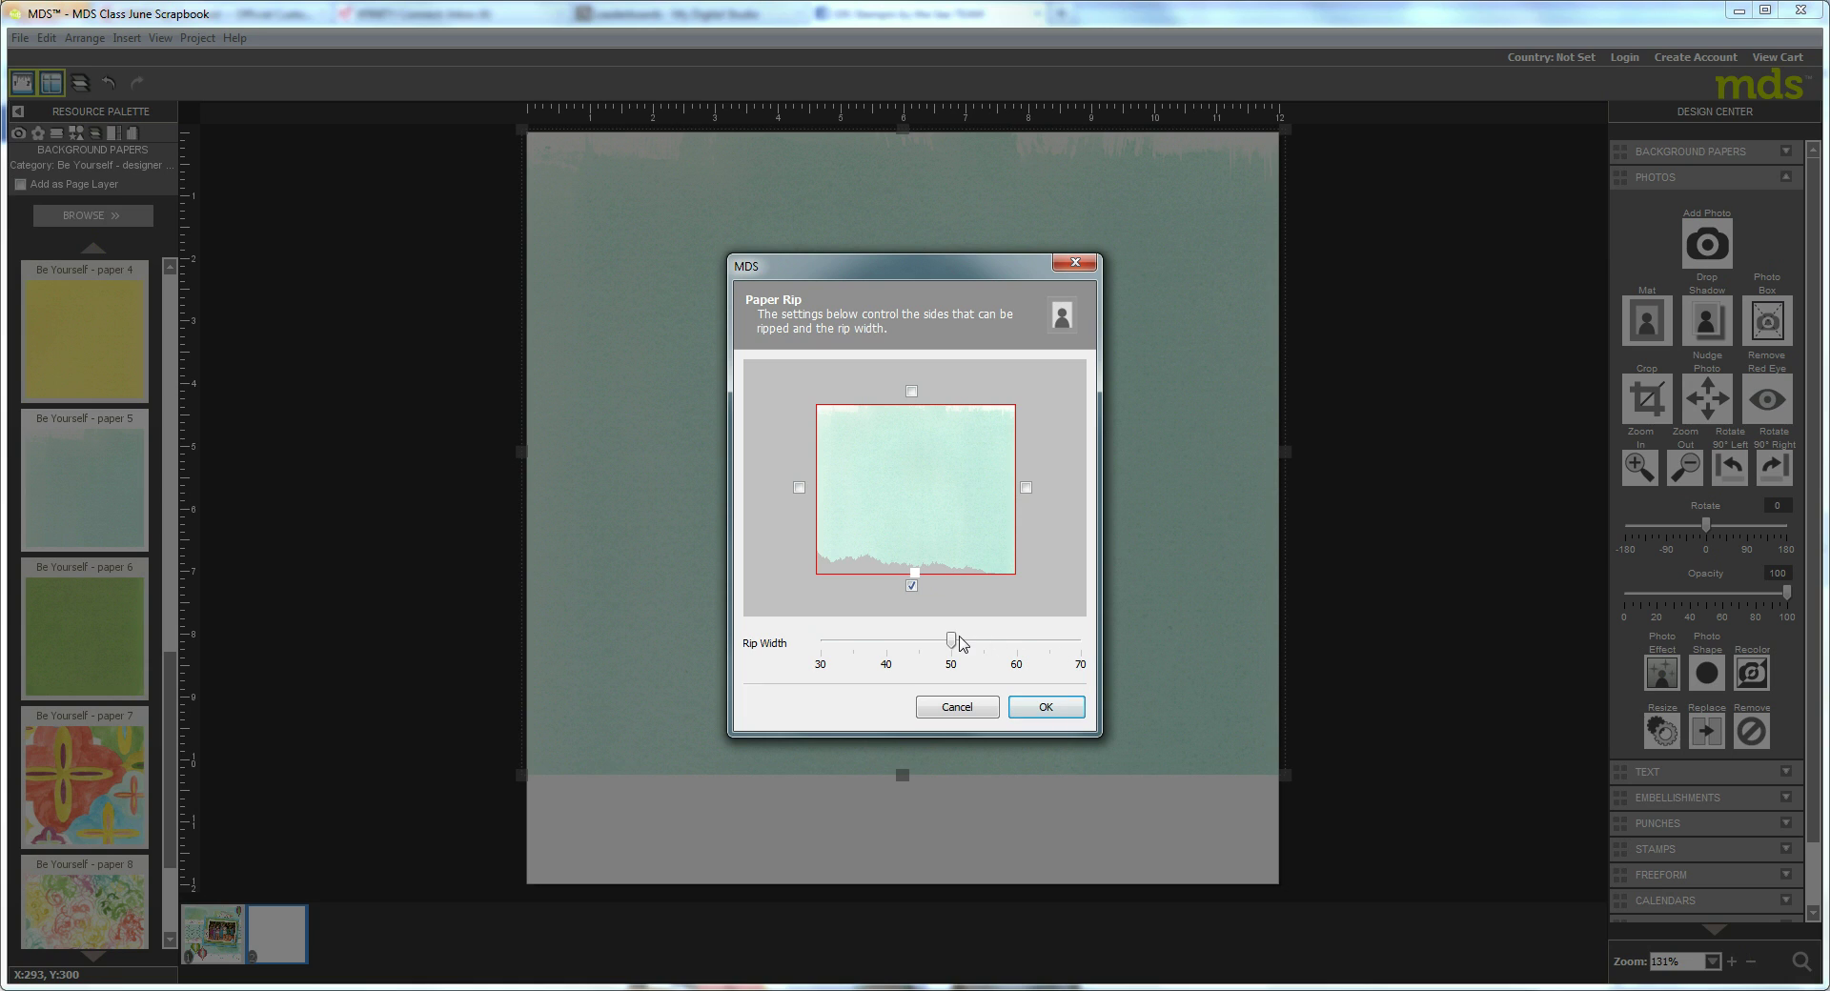
left_click_drag(956, 645, 1157, 651)
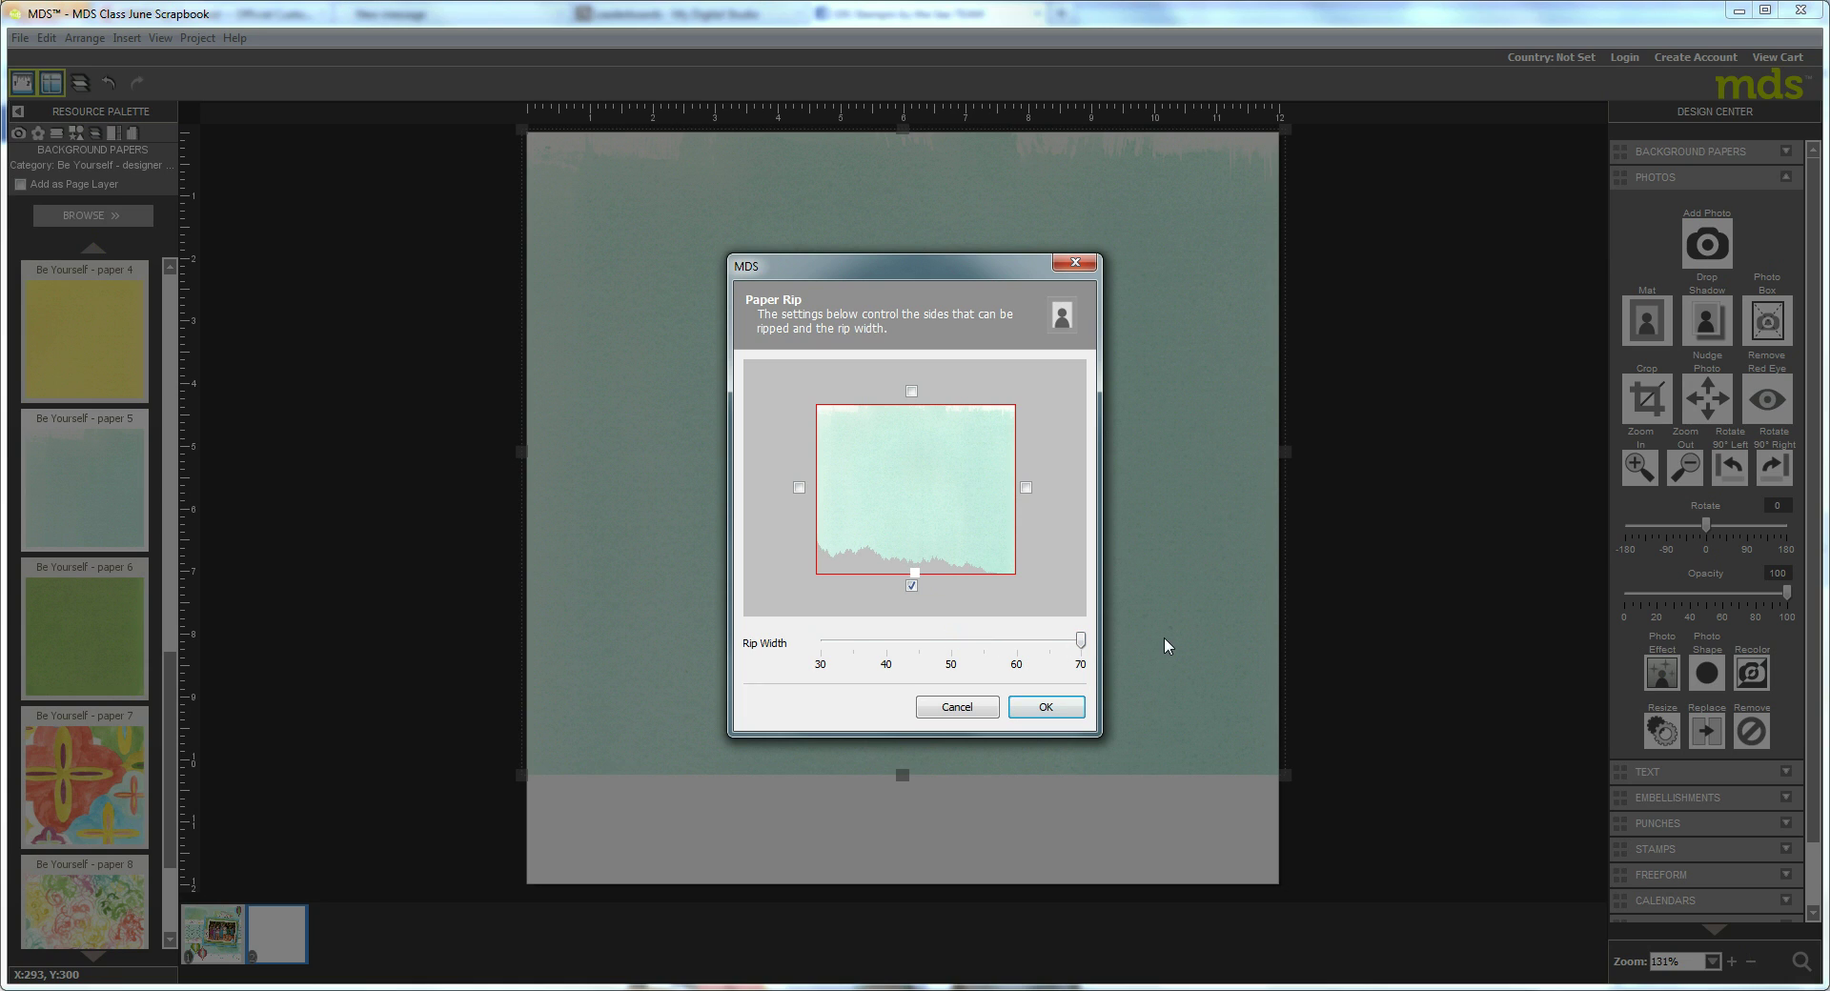
left_click(911, 587)
left_click(911, 587)
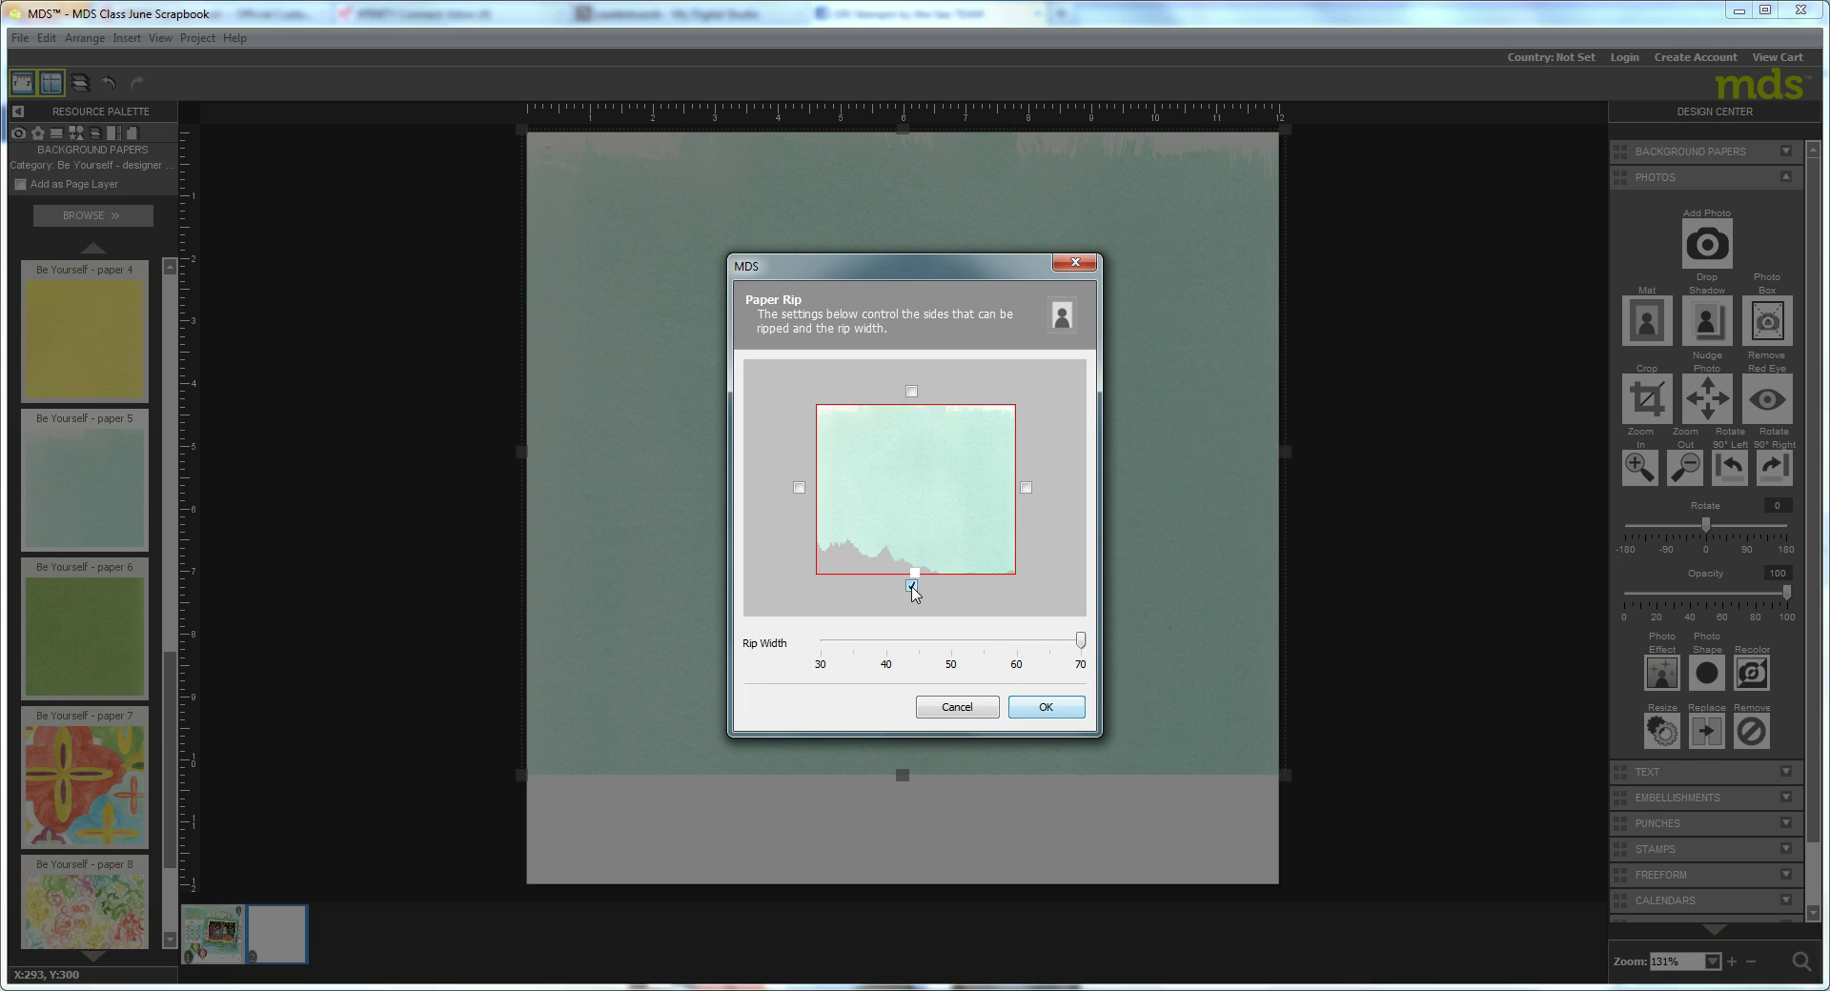
left_click(911, 587)
left_click(911, 587)
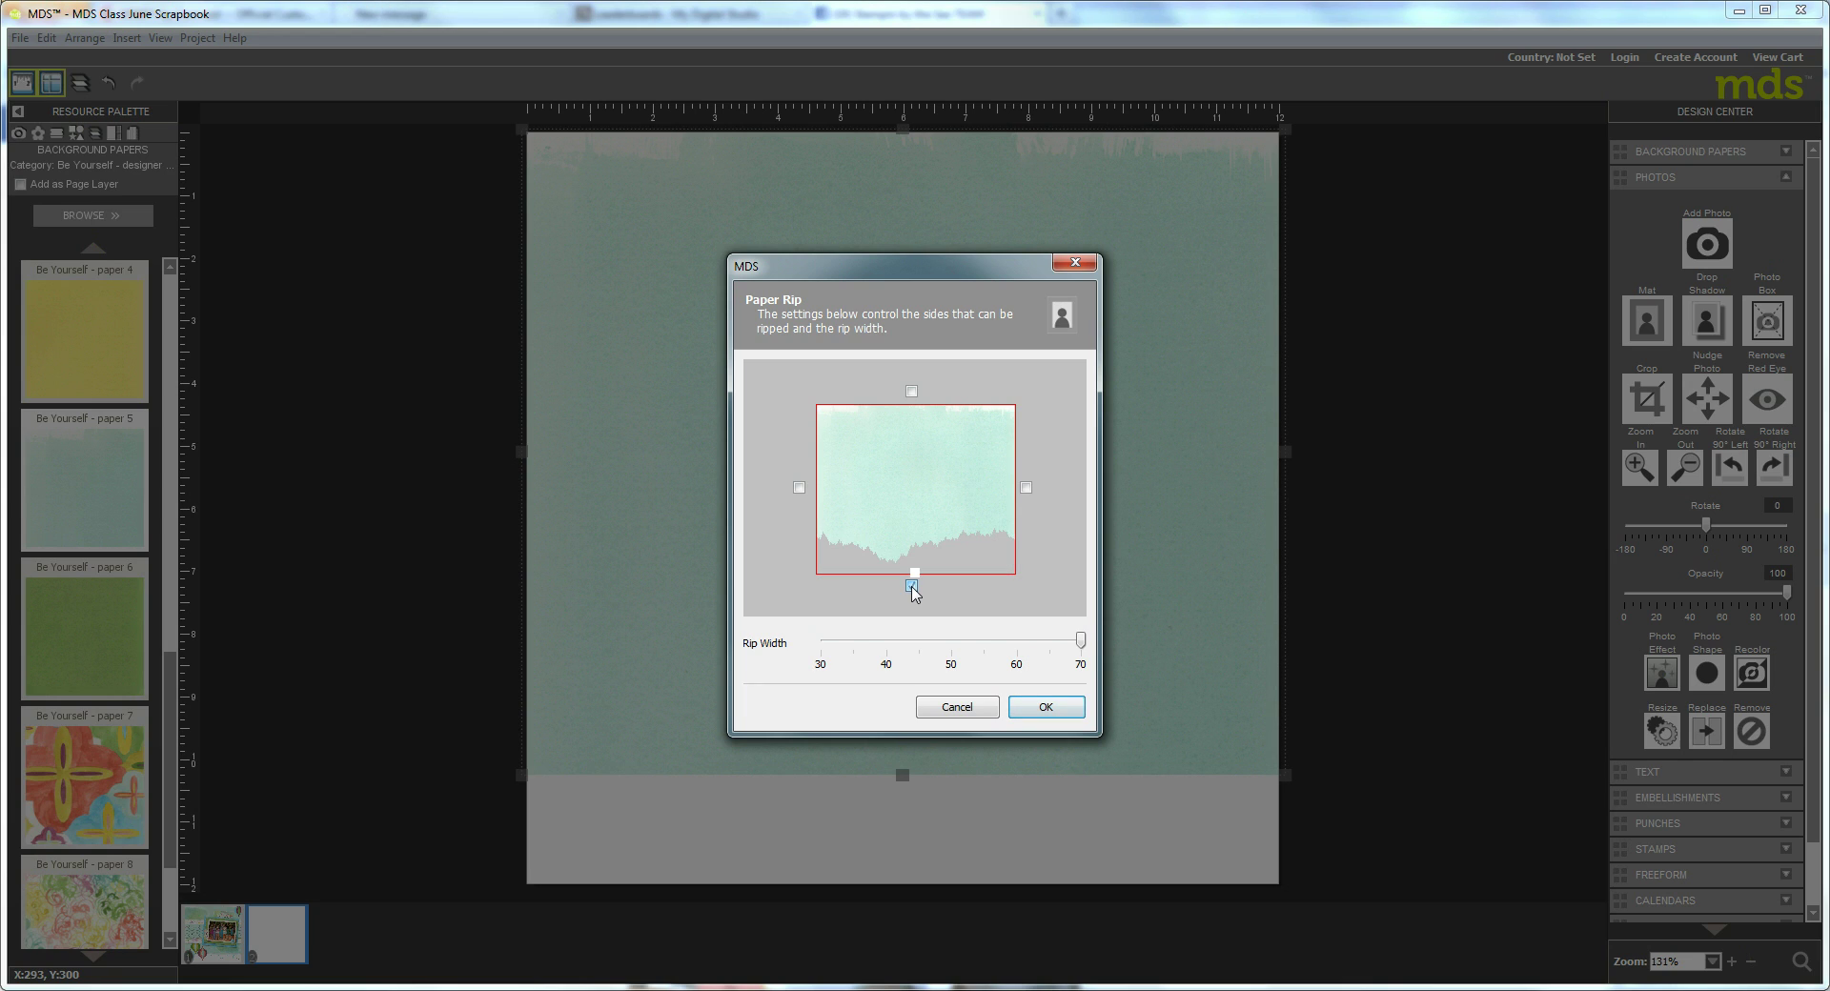
left_click(1048, 707)
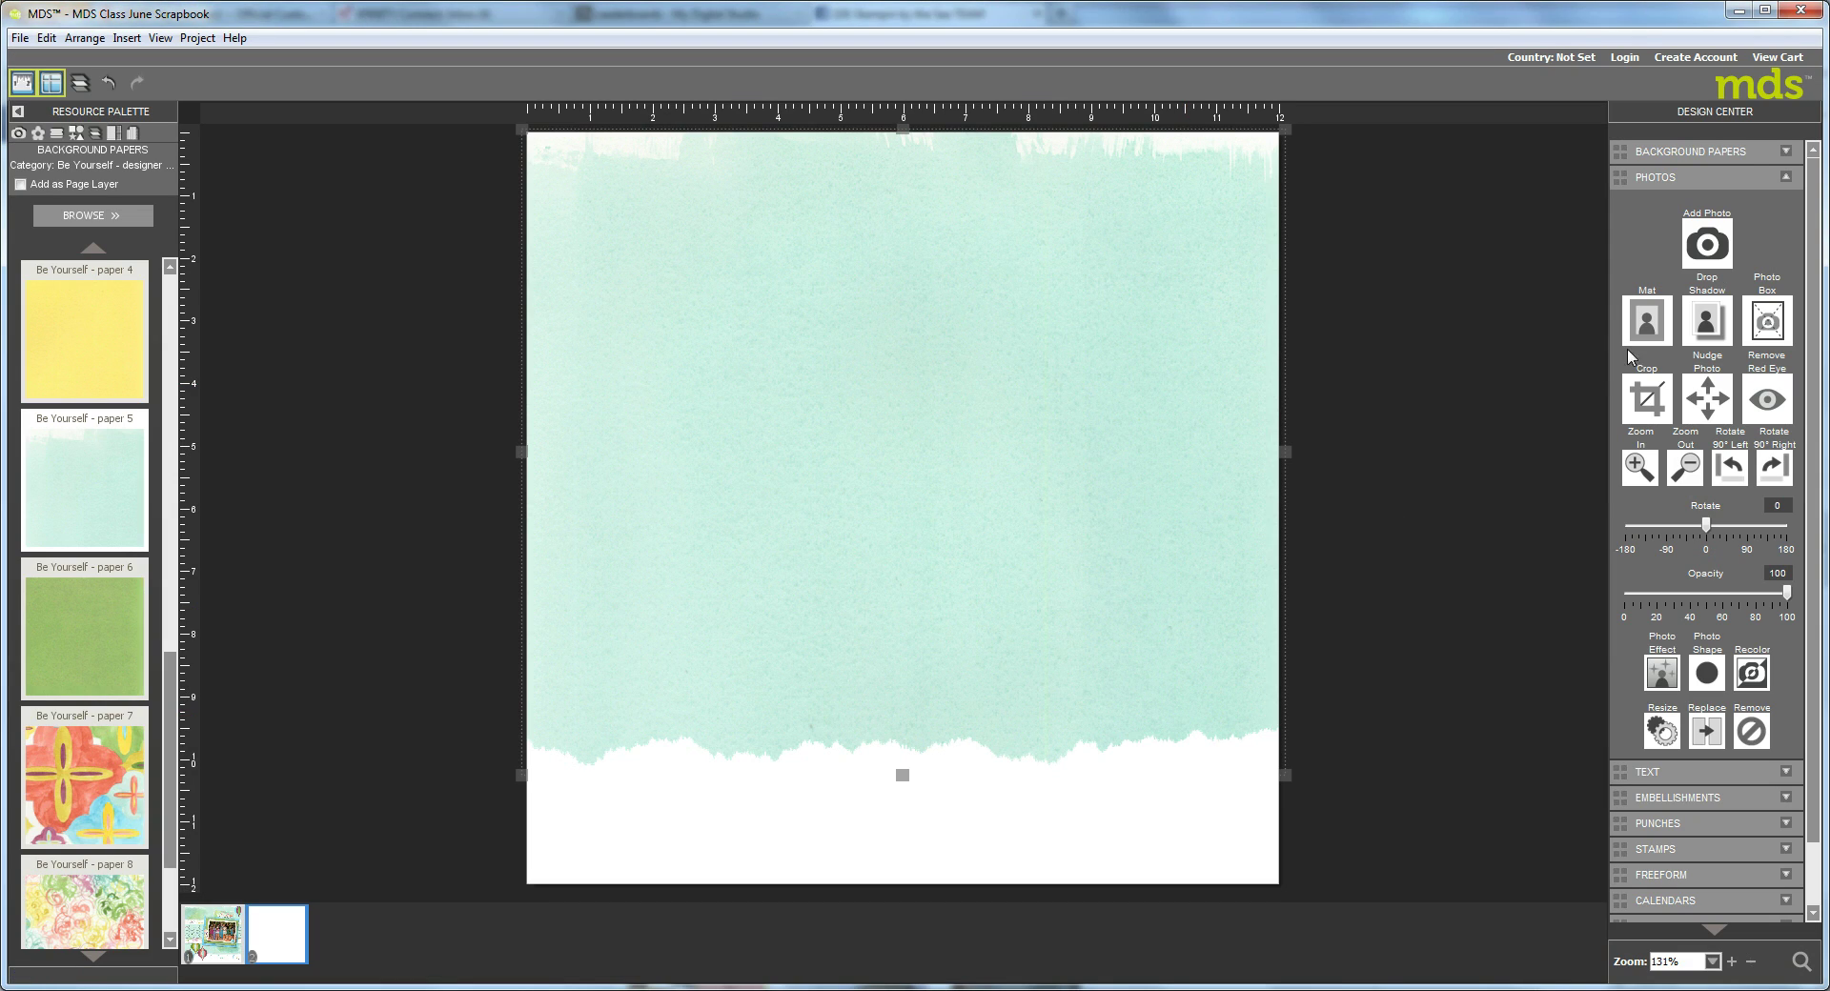
left_click(1712, 322)
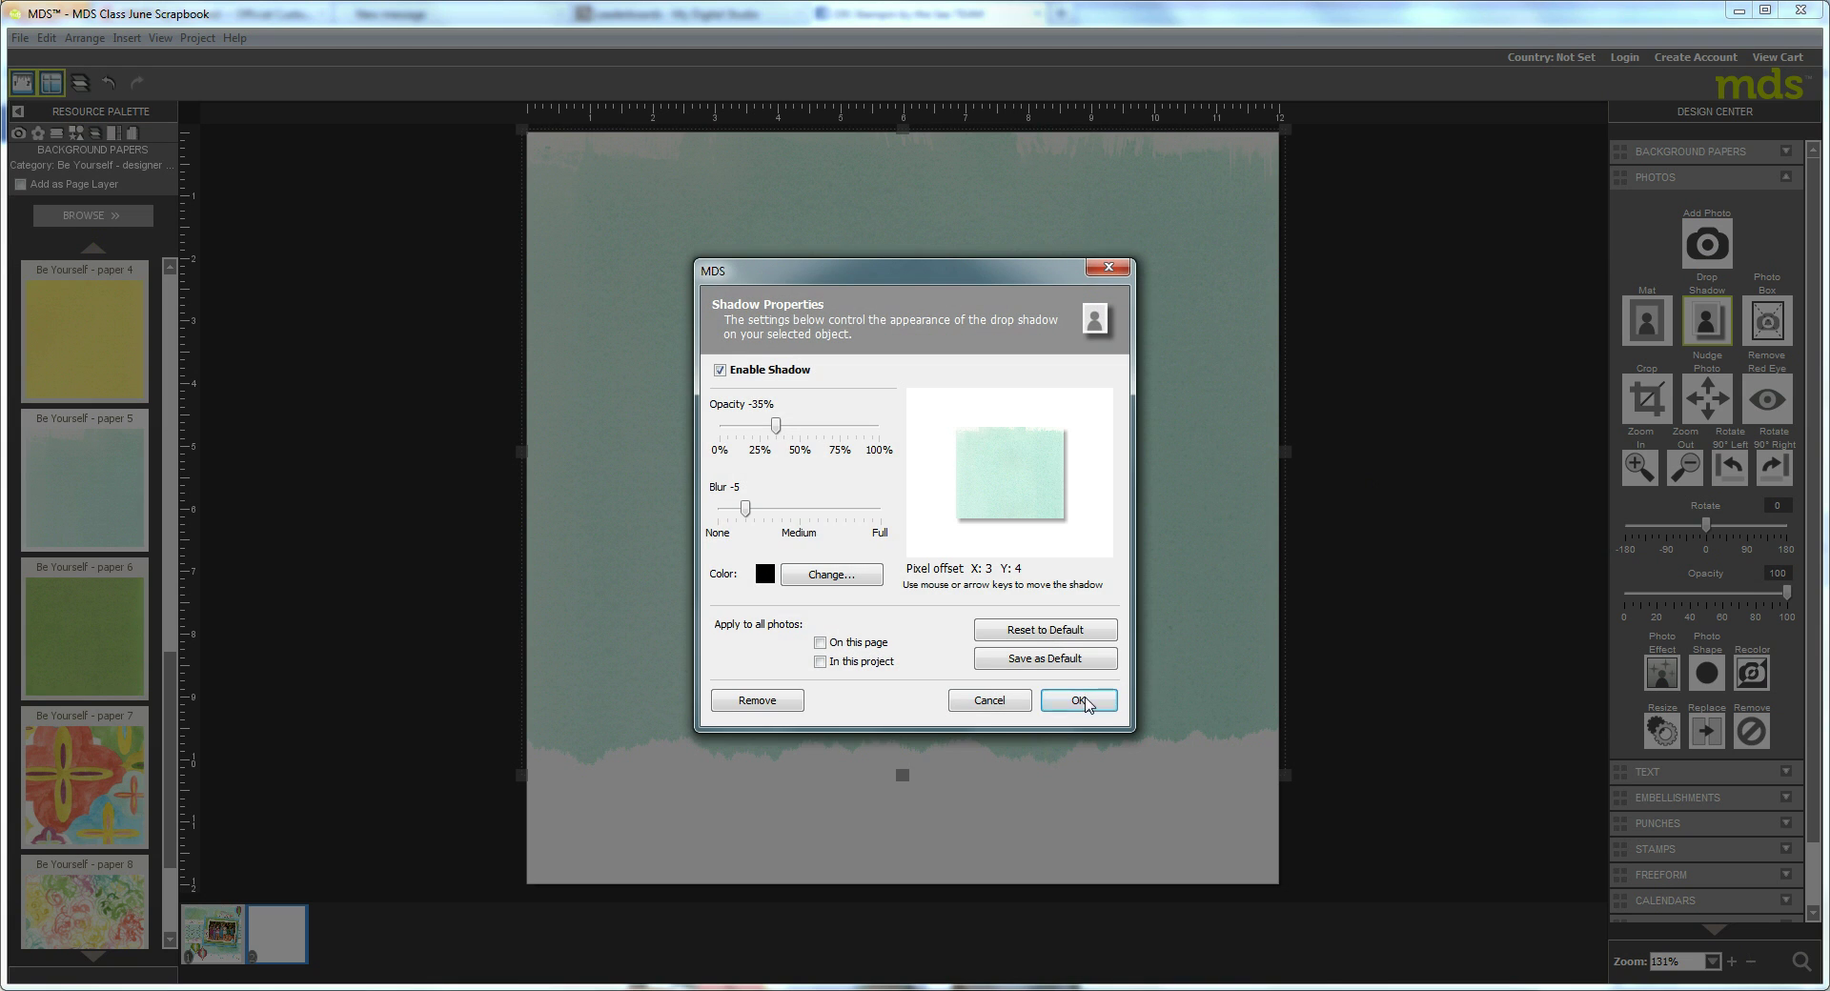
left_click(1075, 696)
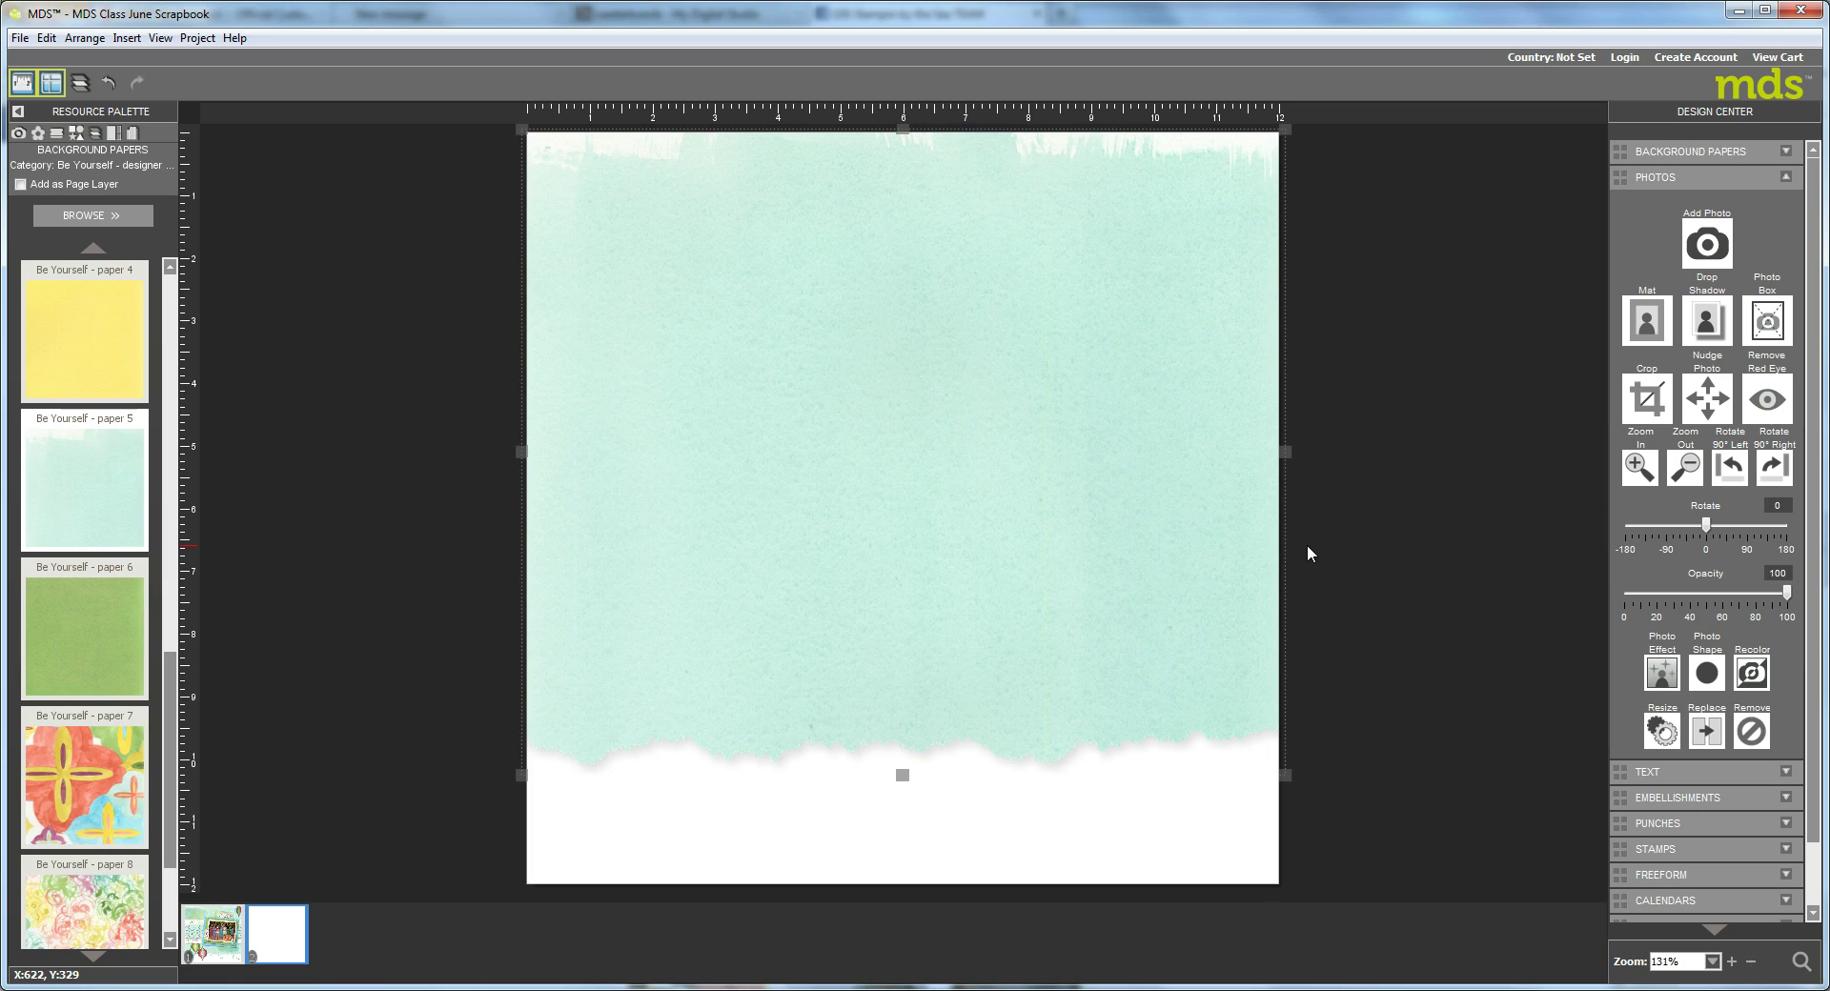
Step: Place the "Be Yourself - color wash 1" embellishment in the page's upper-left area and enlarge it to about 5.7 inches wide
left_click(38, 135)
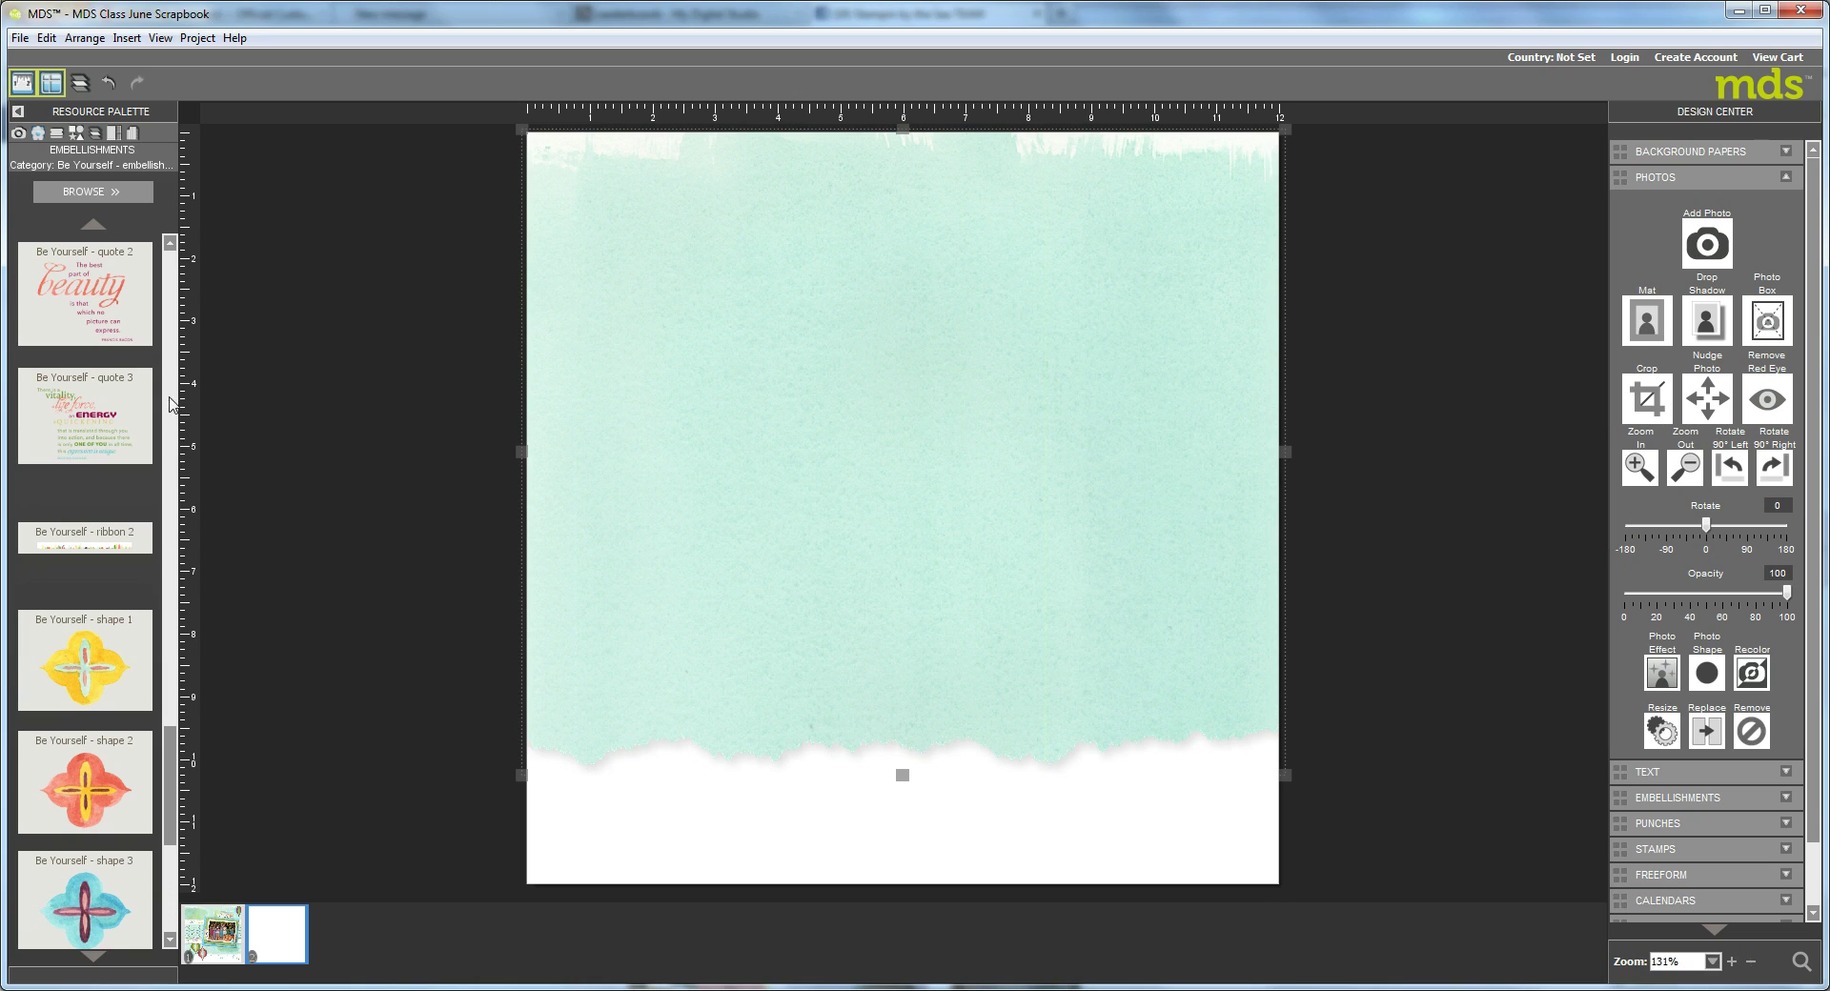
left_click(173, 352)
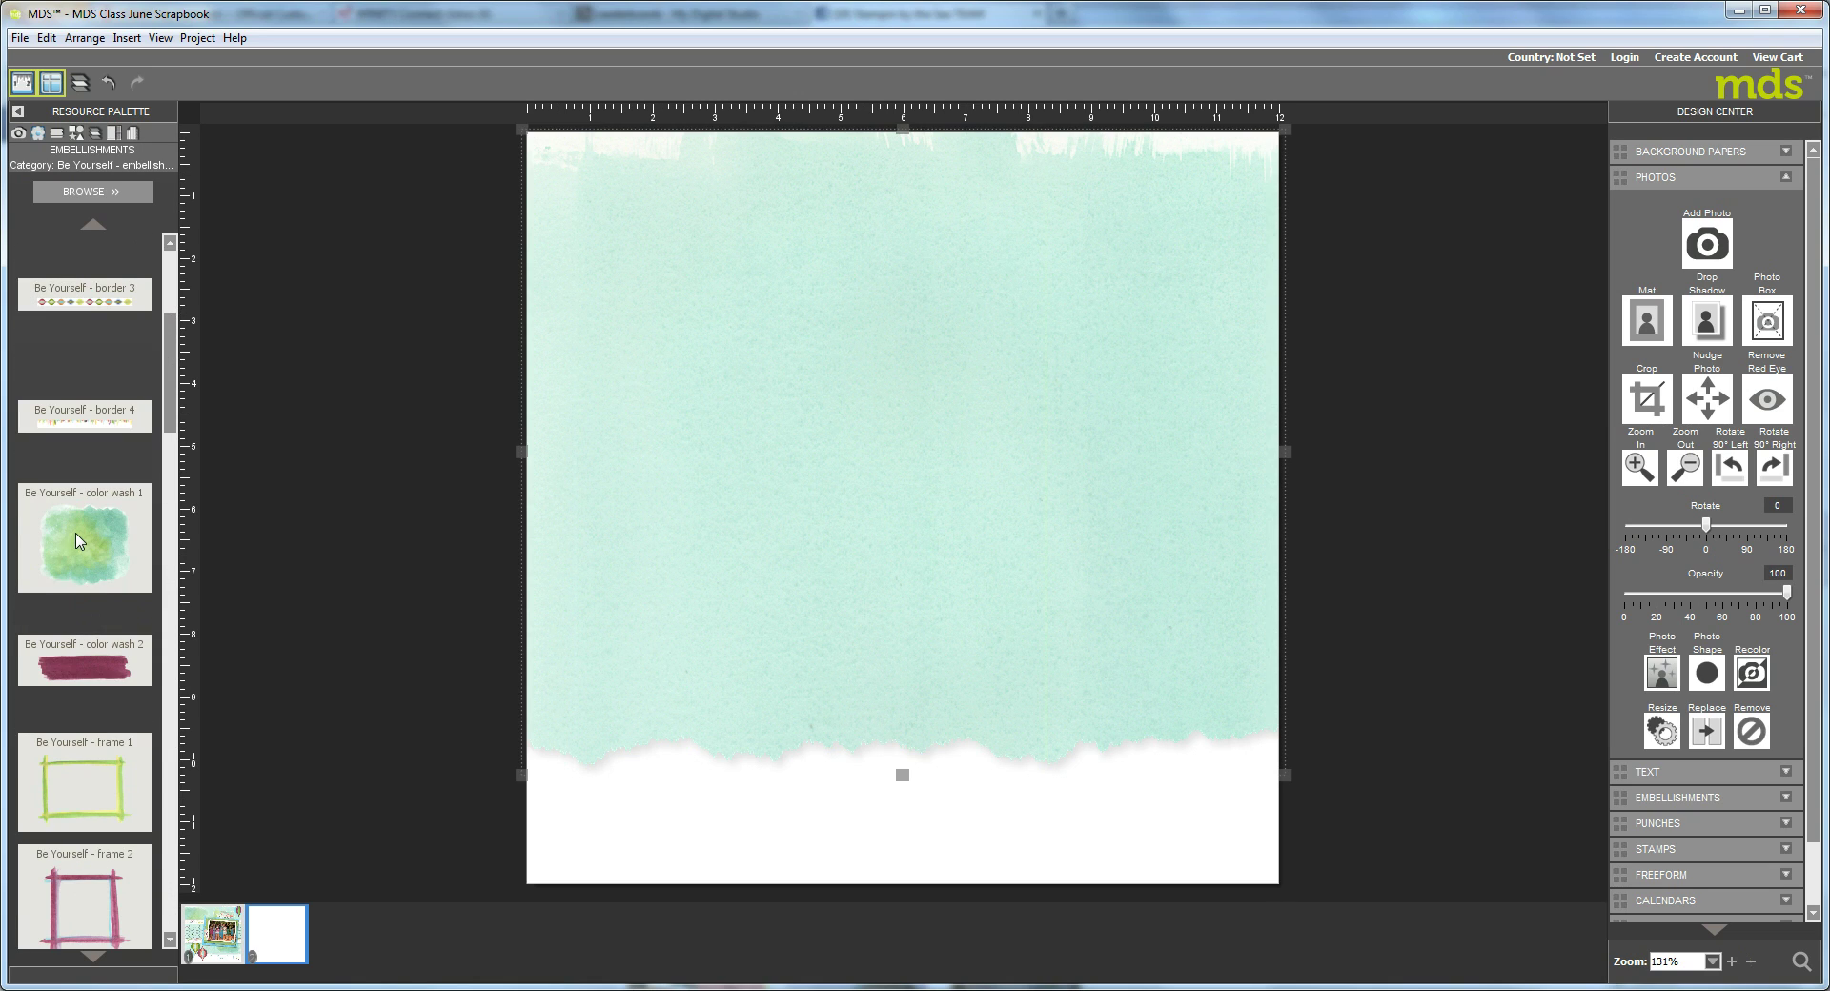
left_click_drag(74, 548, 670, 241)
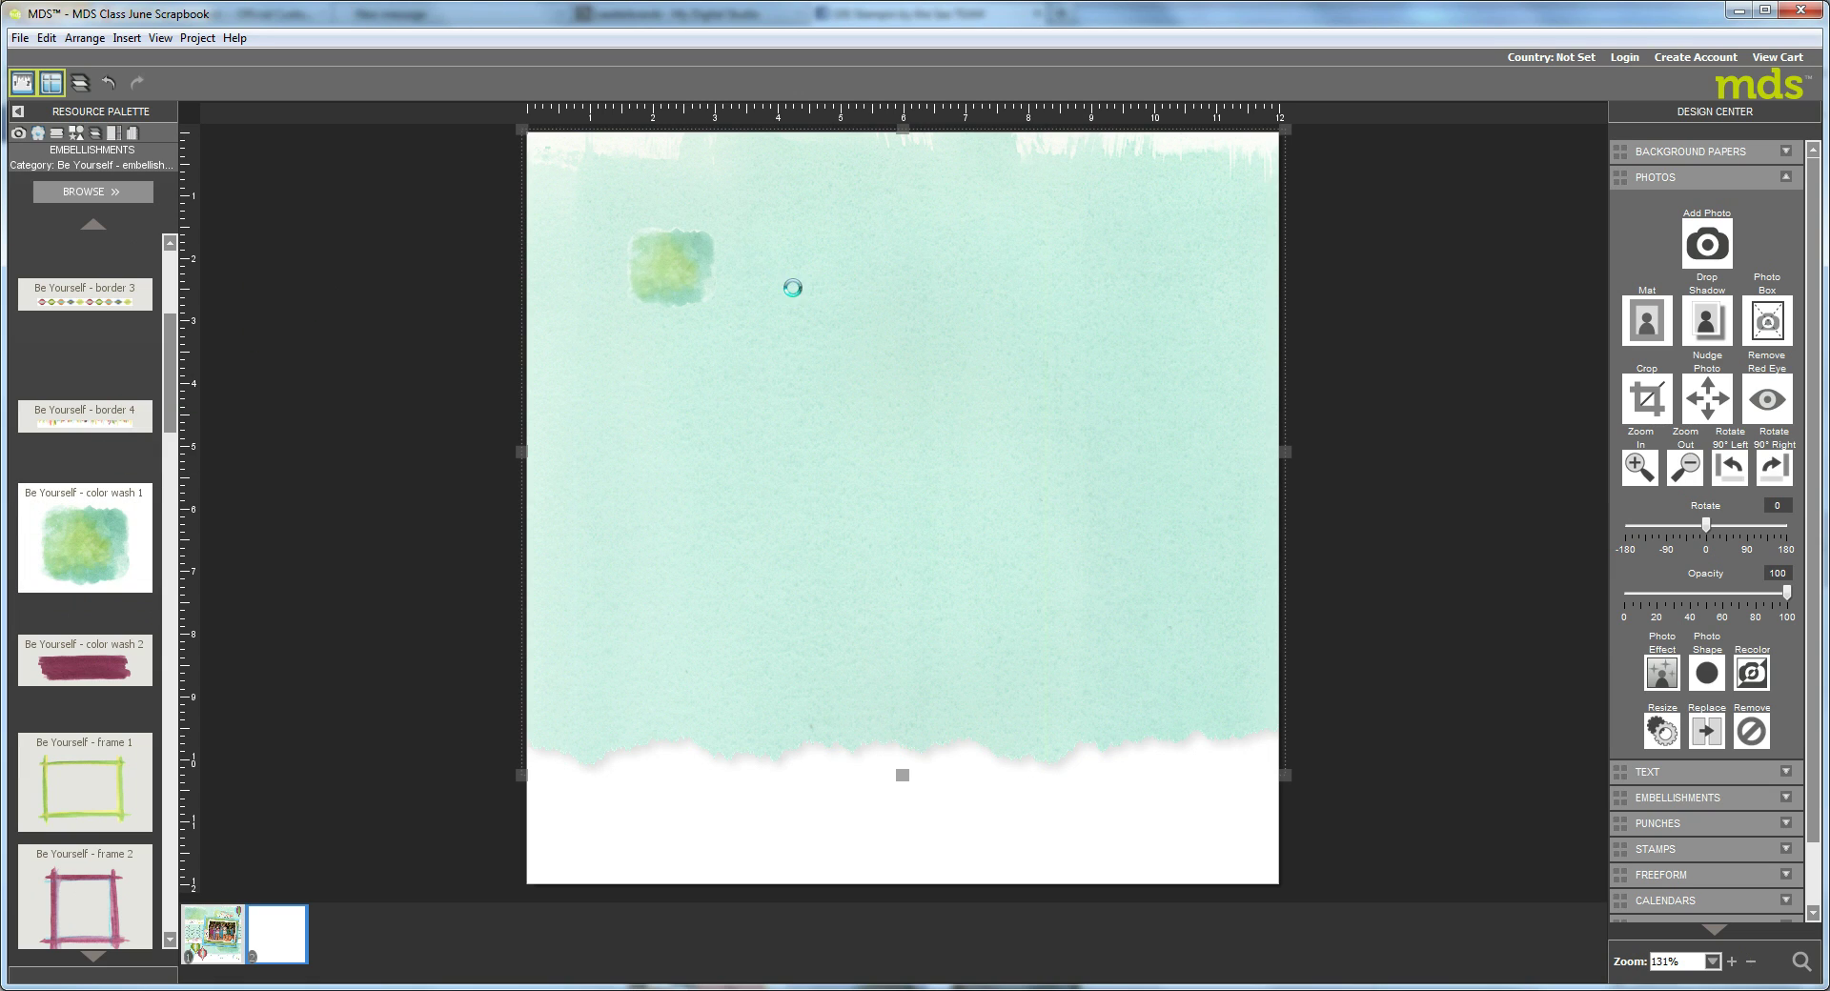
left_click_drag(799, 384, 910, 472)
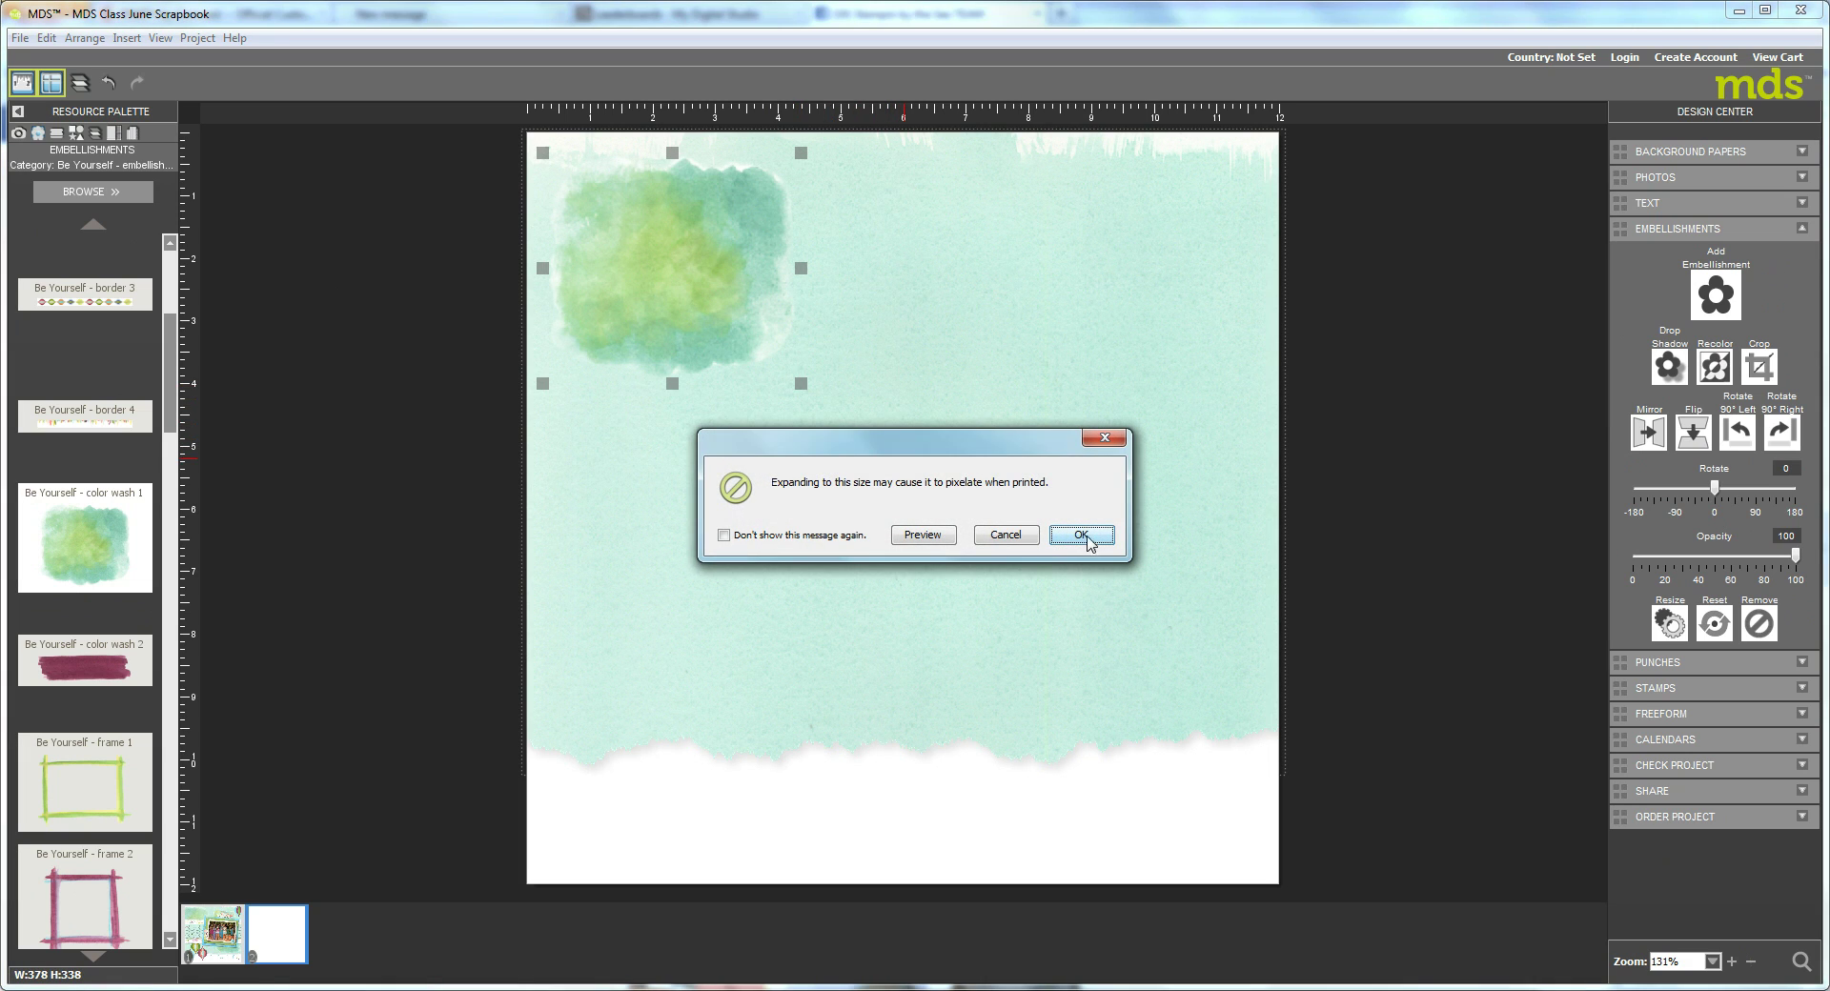
left_click(1094, 532)
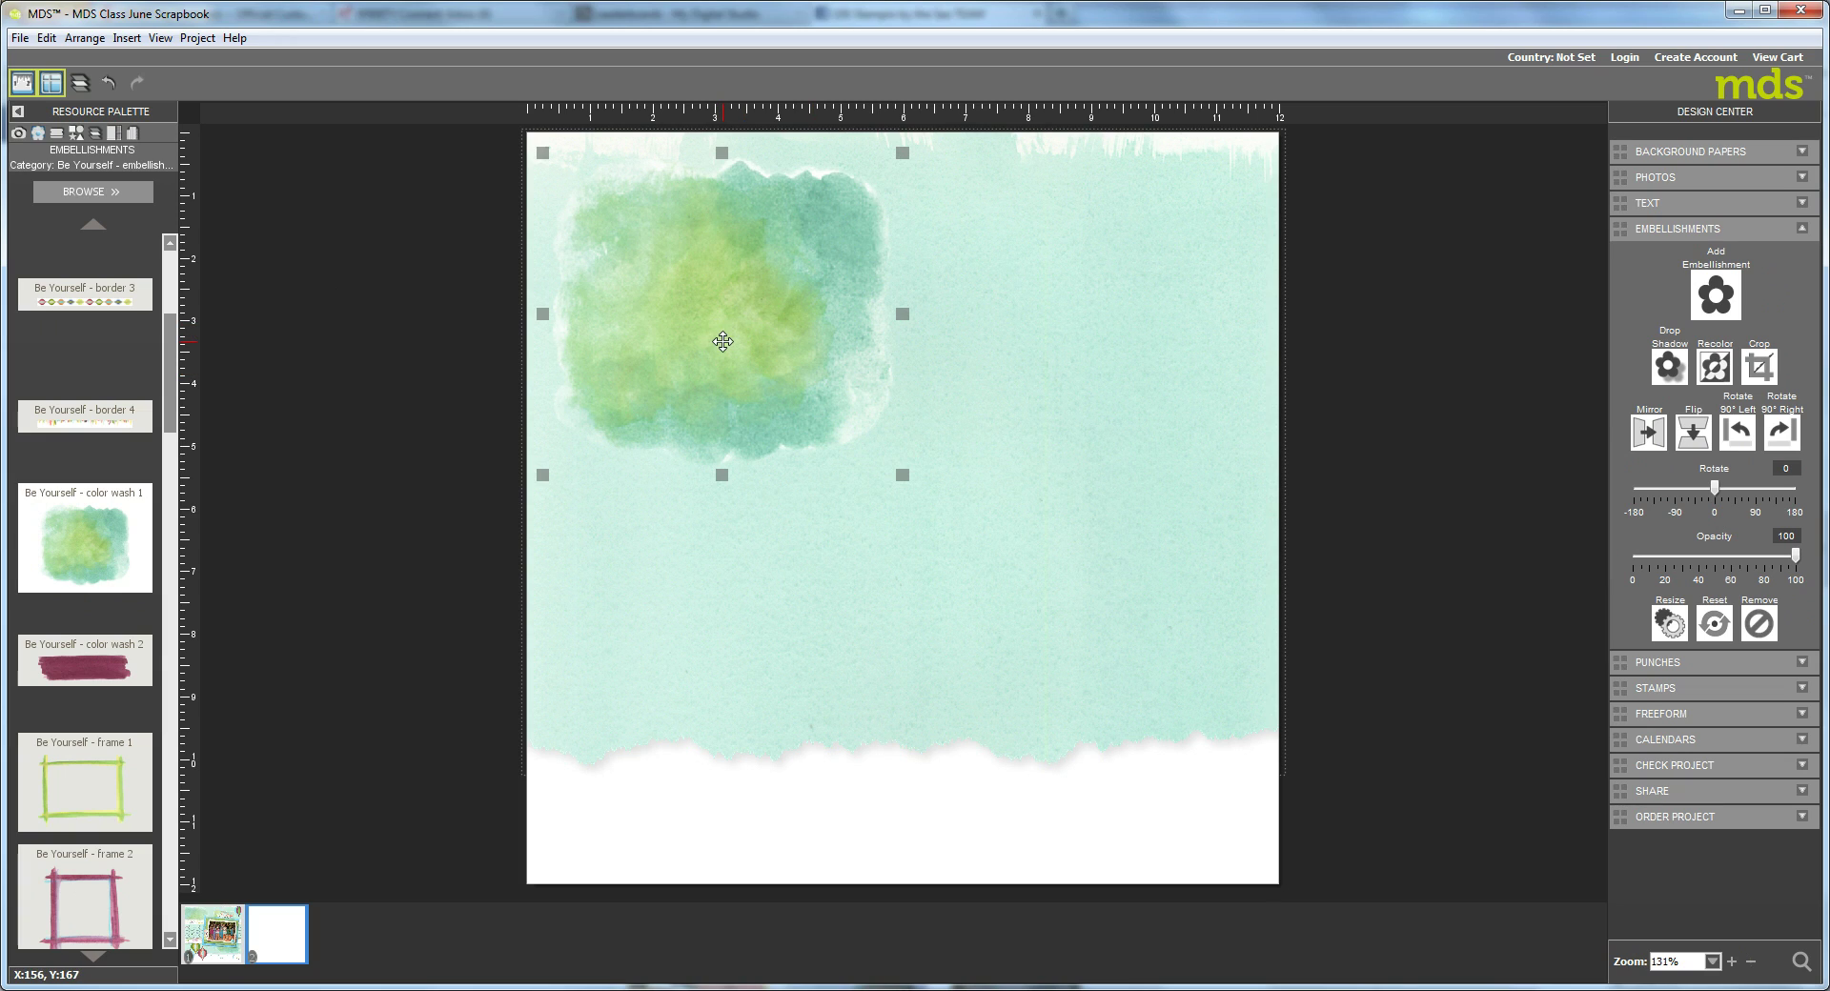
left_click_drag(723, 341, 717, 342)
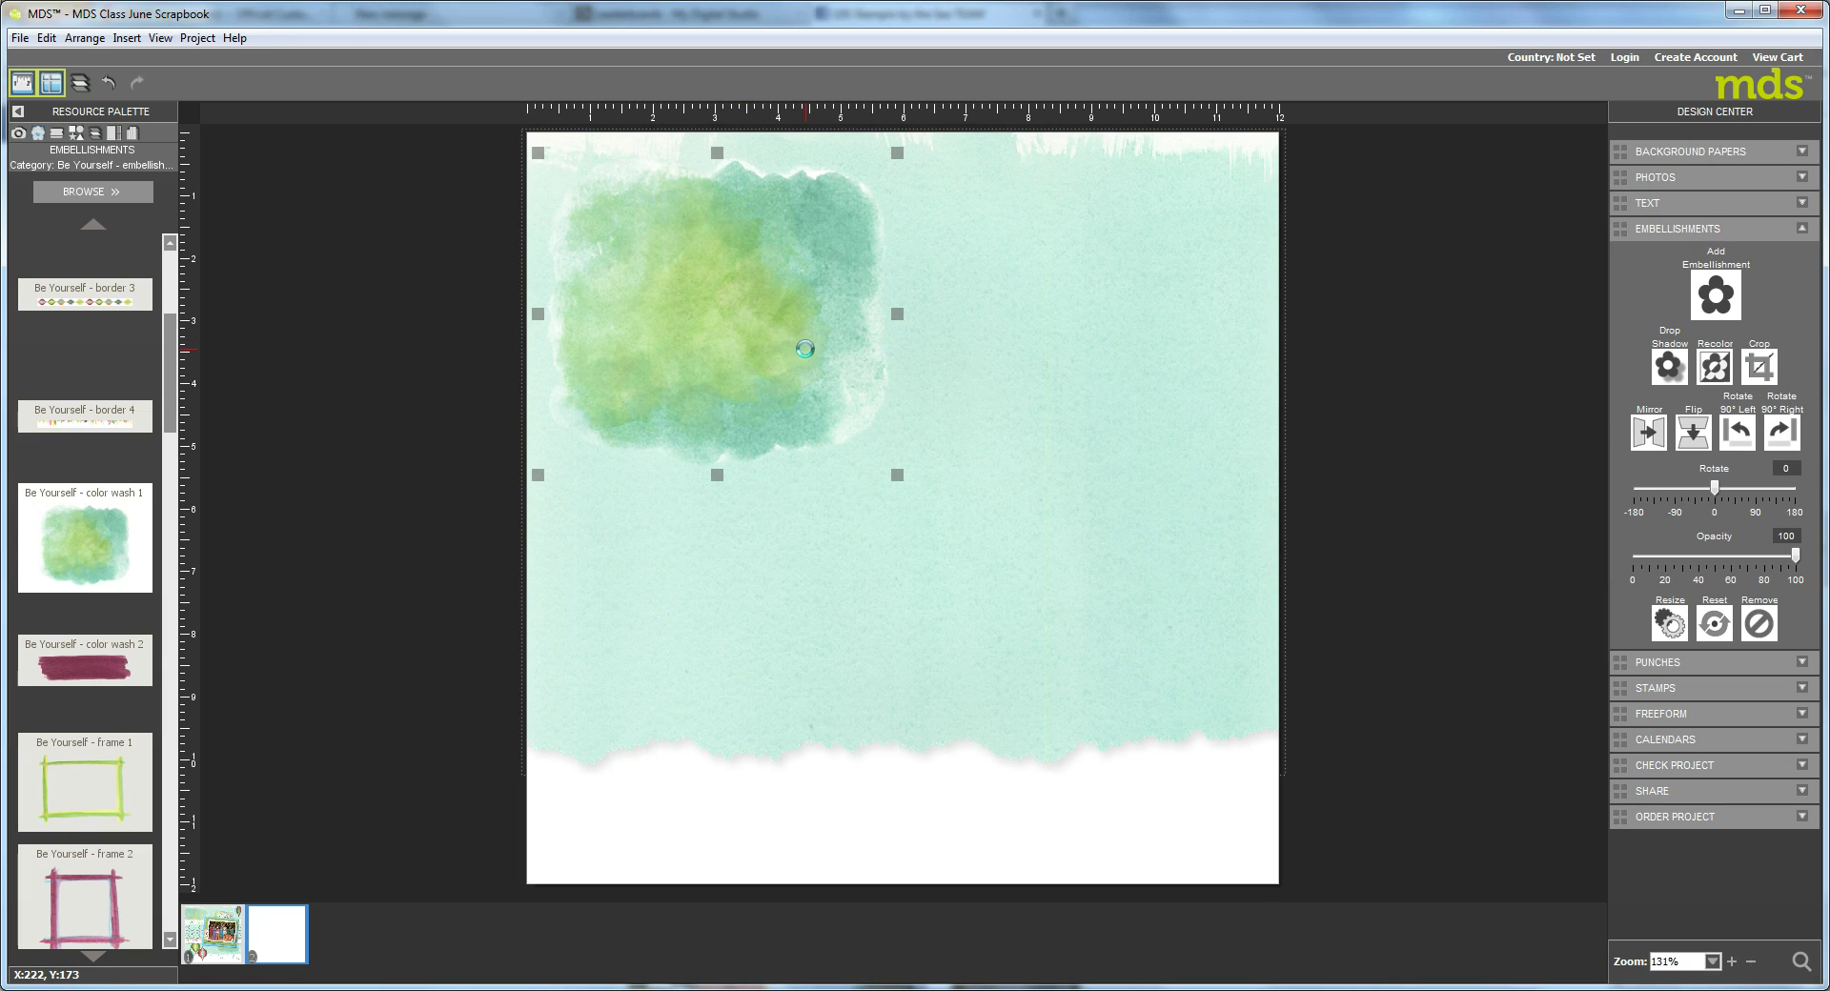
Step: Duplicate the color wash, place the copy on the lower right of the torn paper, and both mirror and flip it
key("ctrl+v")
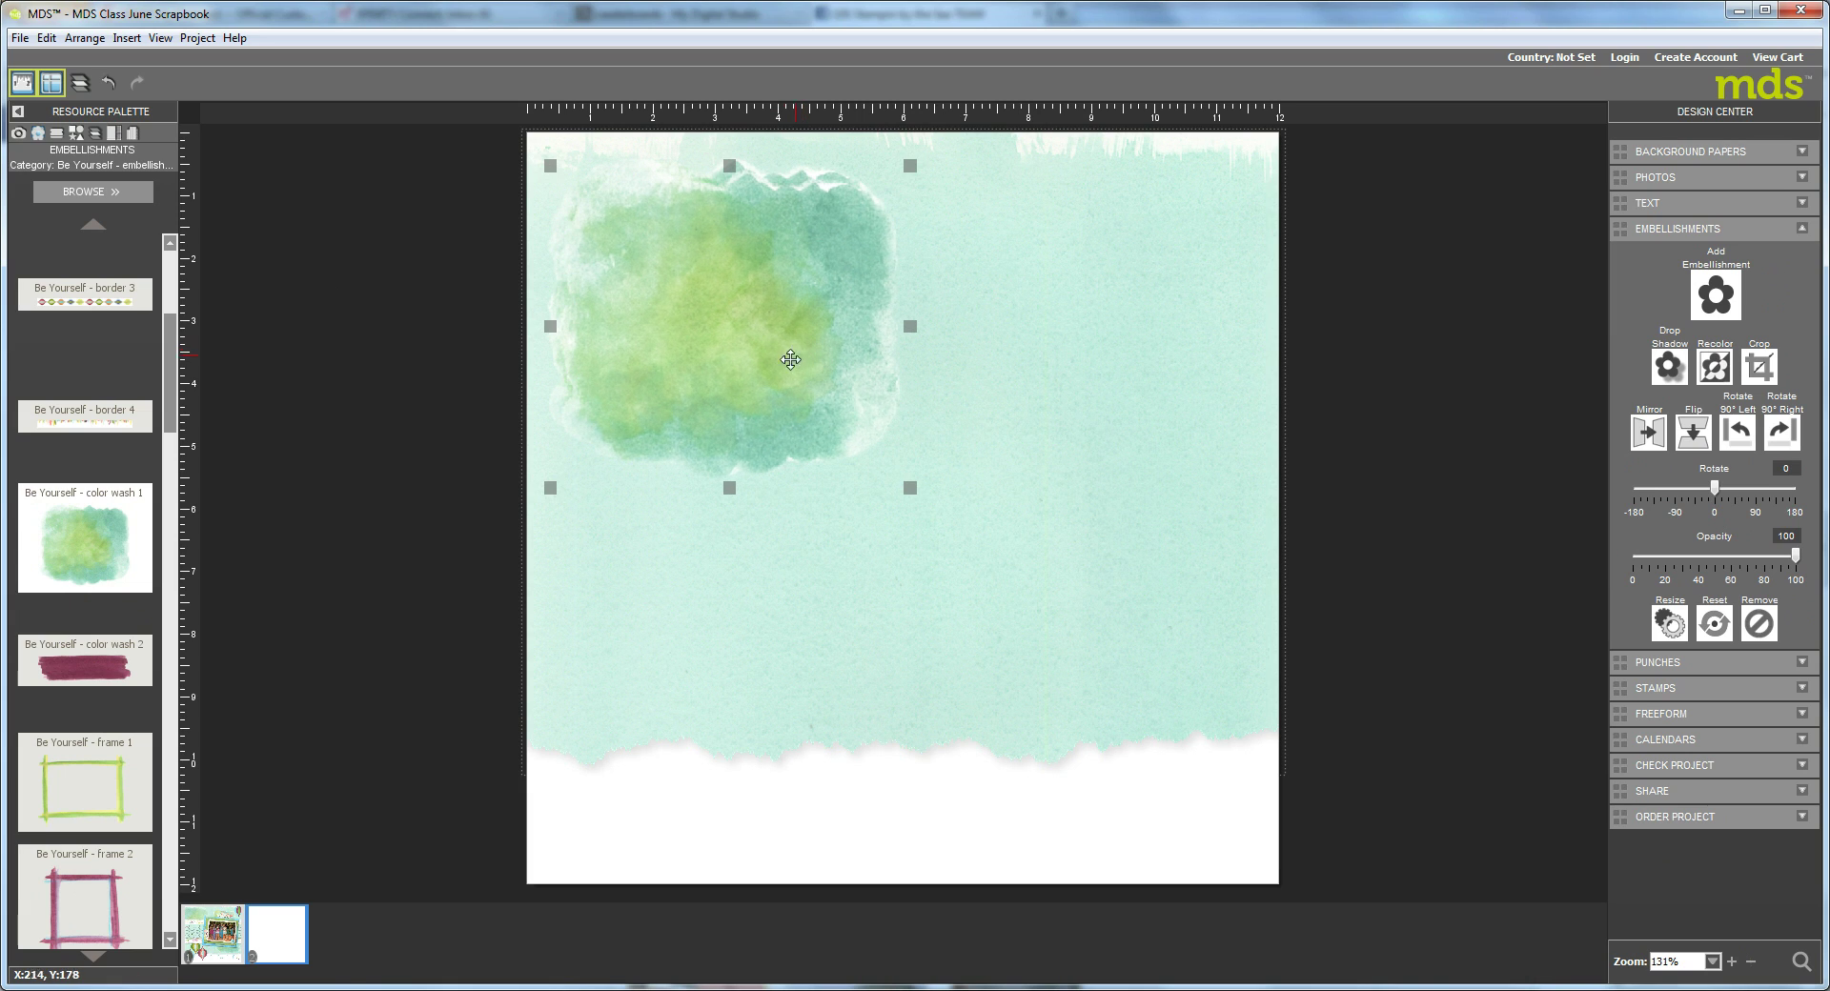
left_click_drag(789, 361, 1123, 563)
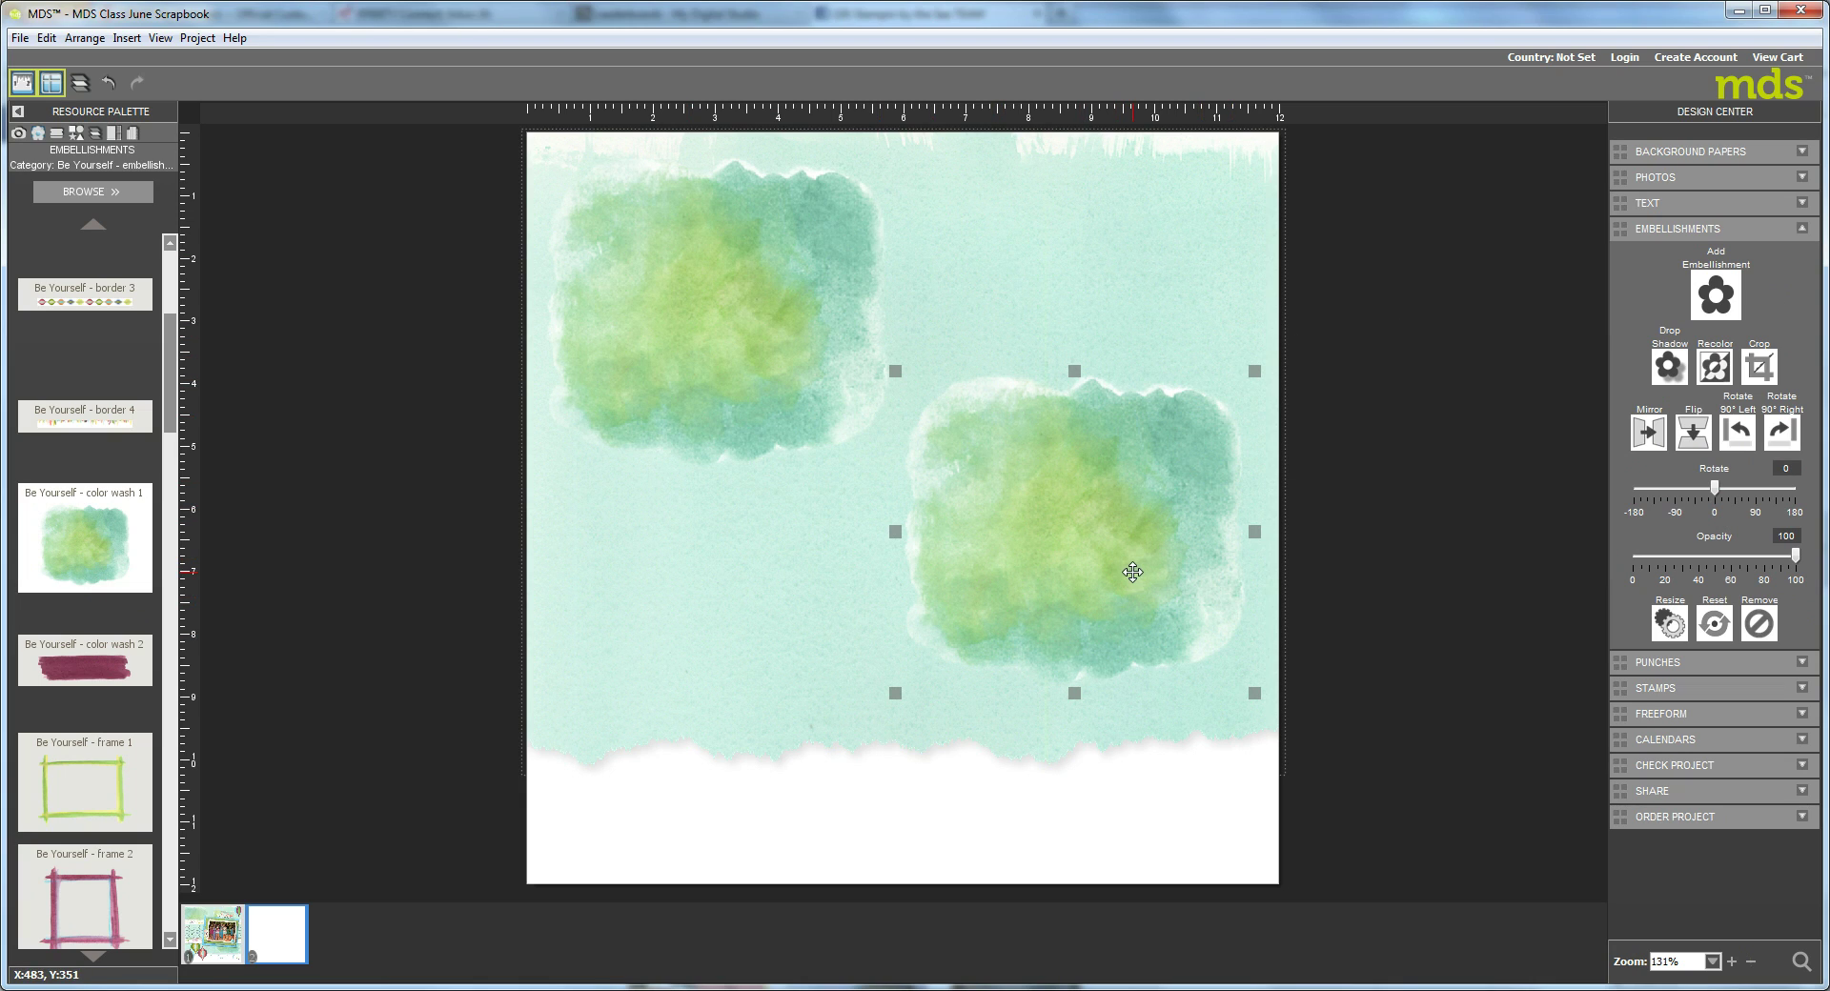
left_click(1653, 434)
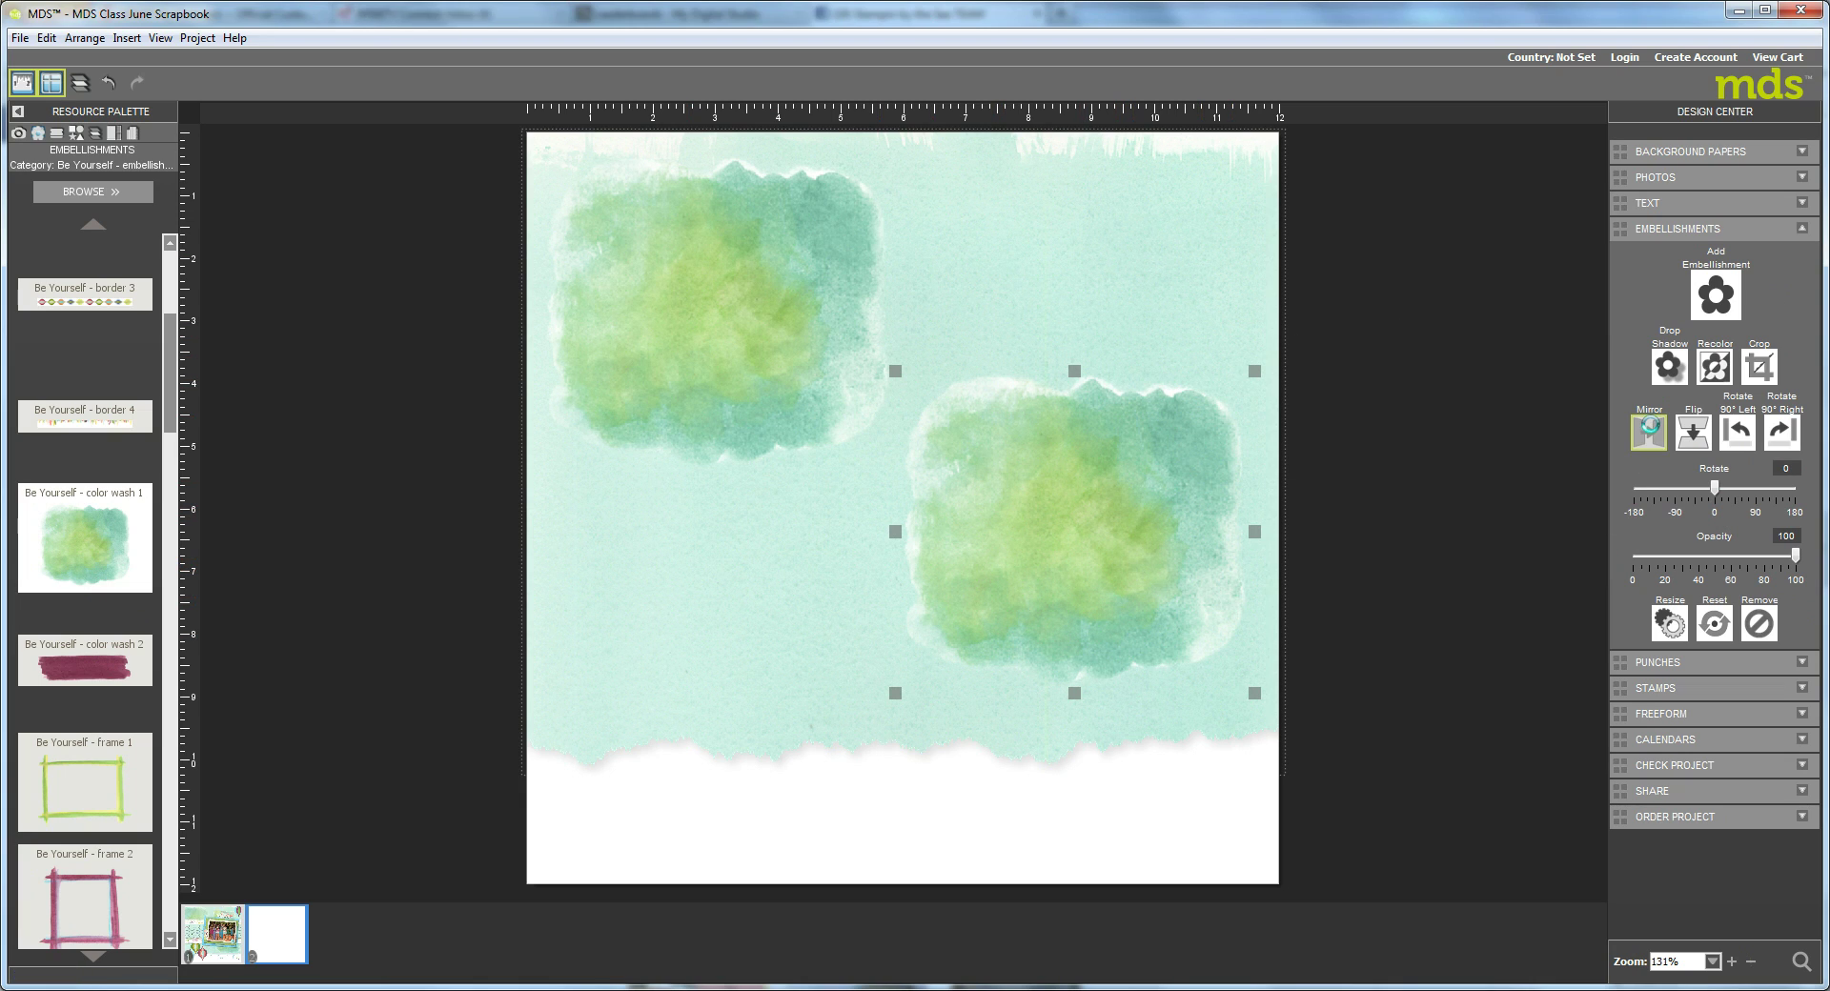
left_click(1701, 435)
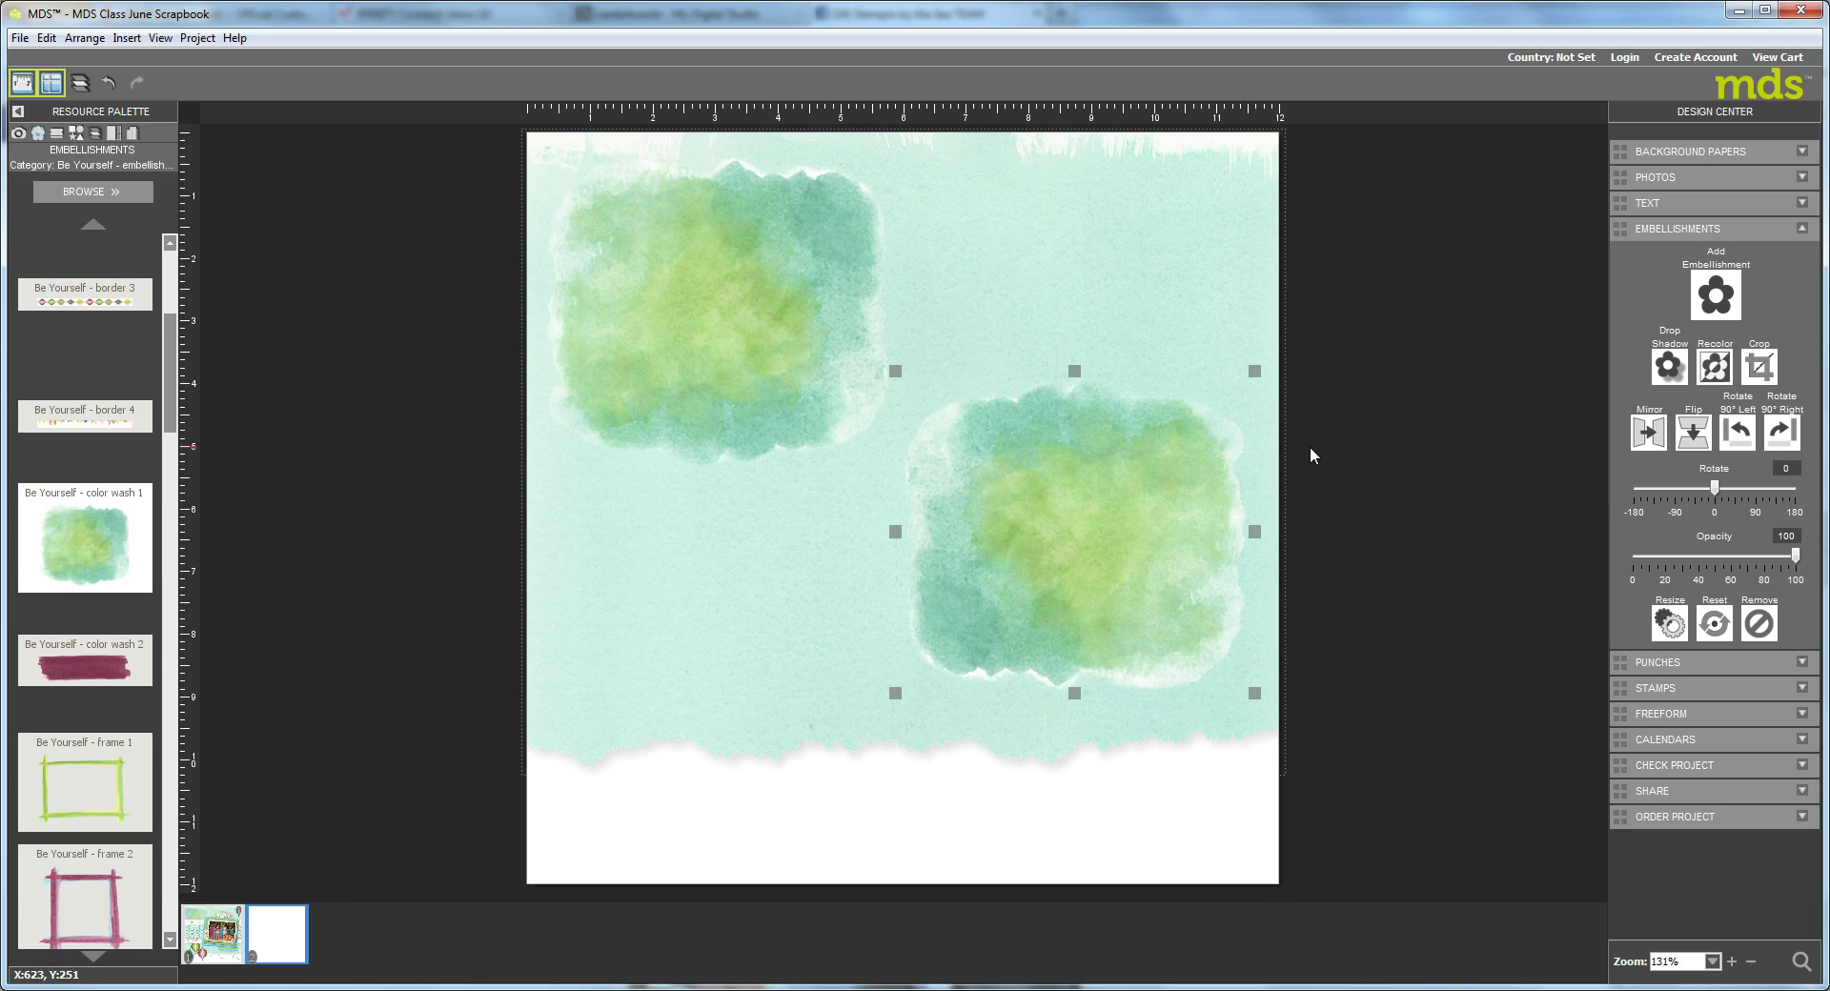
Step: Place the "Scallop Edge Punch" from the Borders punch category across the middle of the page
left_click(77, 134)
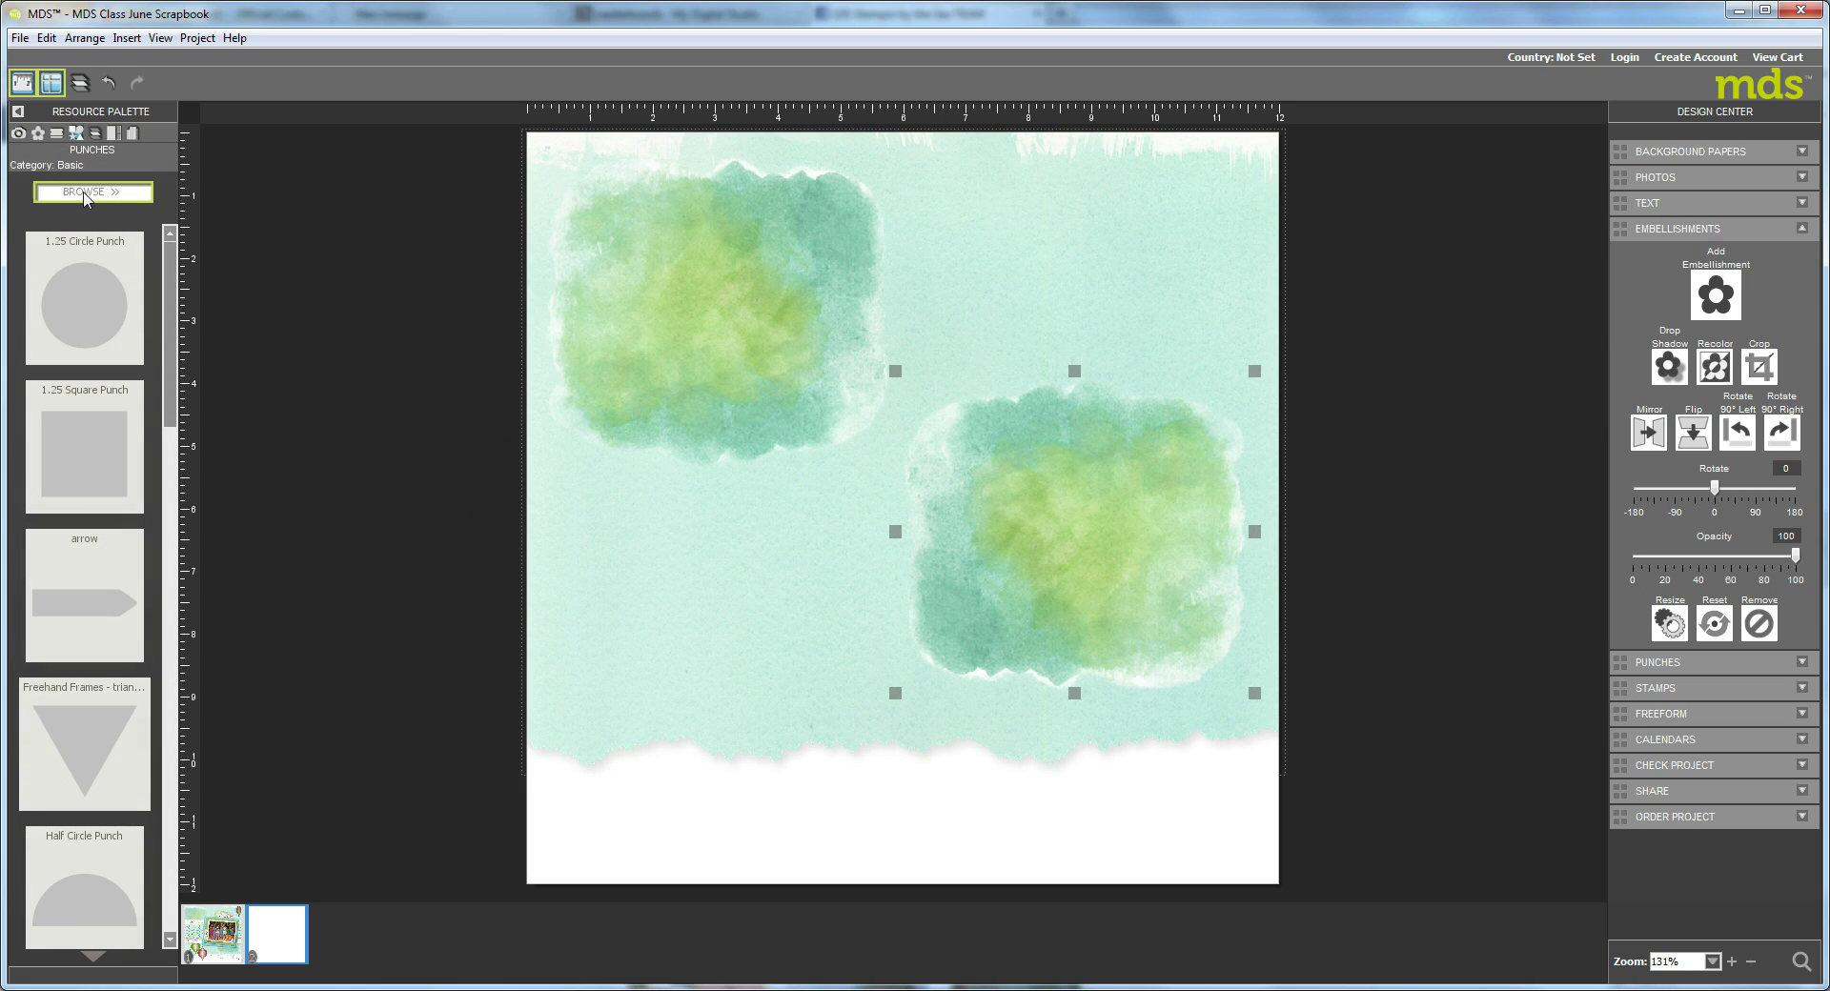
left_click(84, 191)
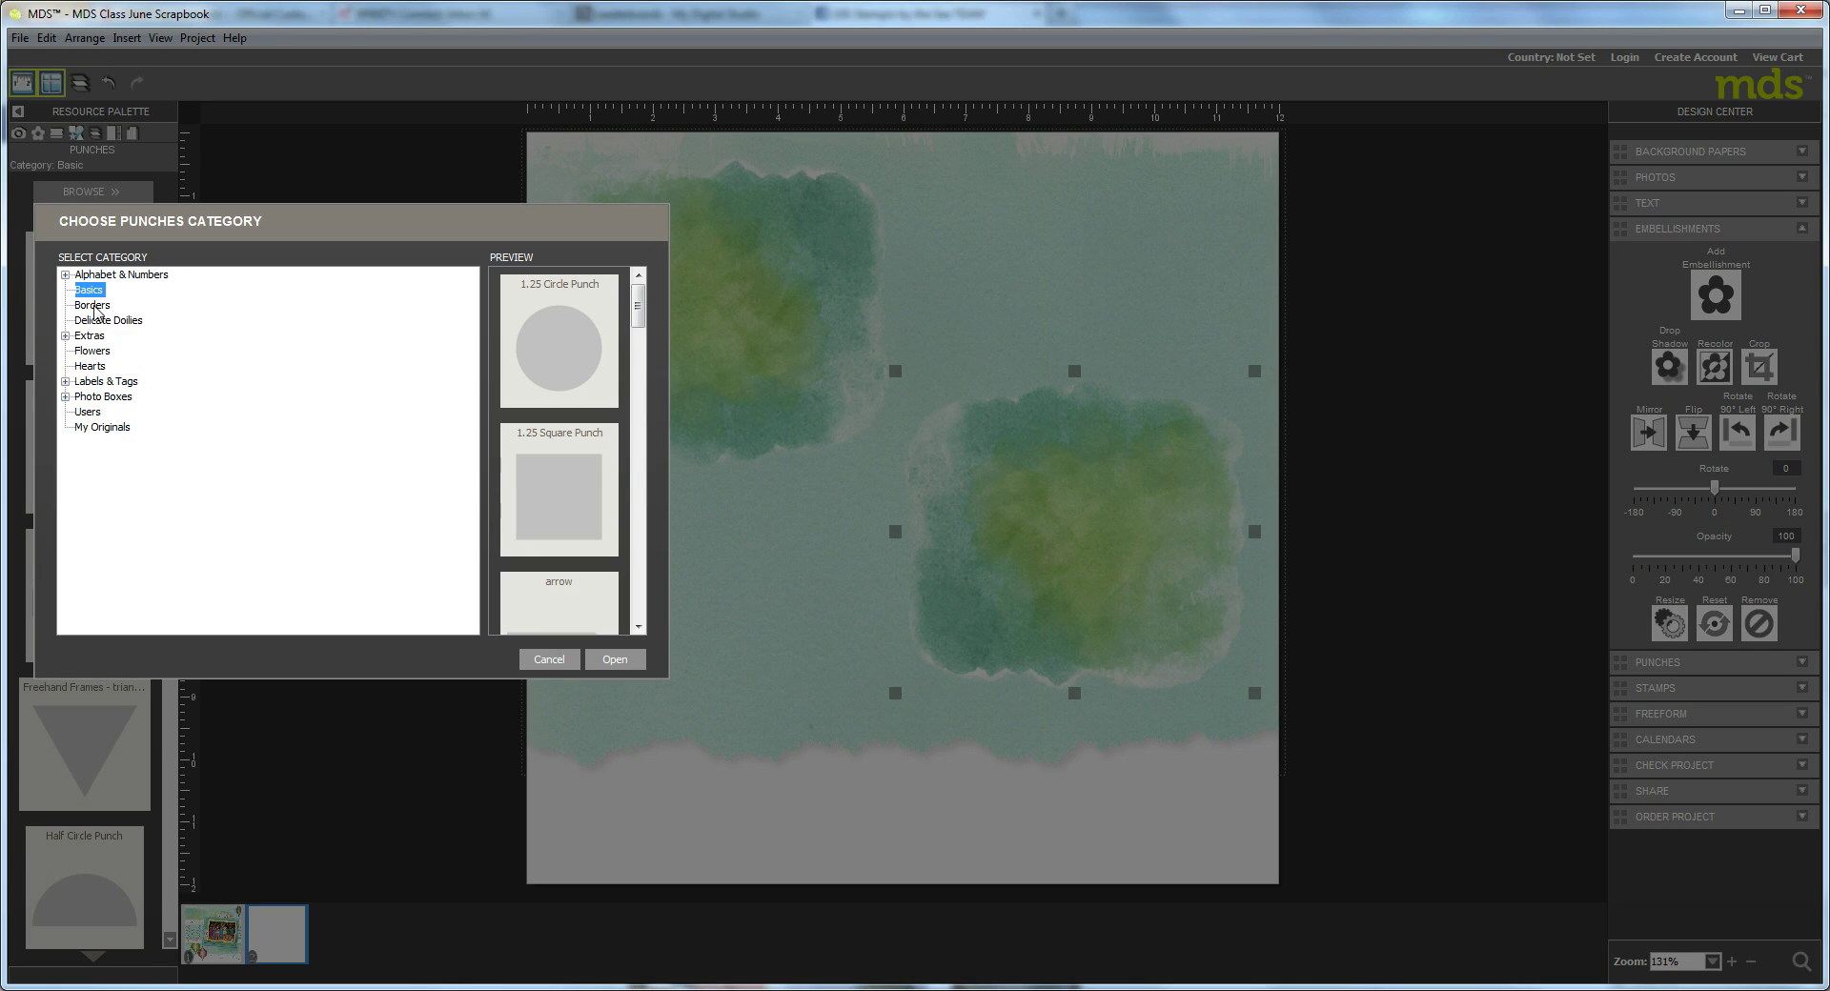
key("Down")
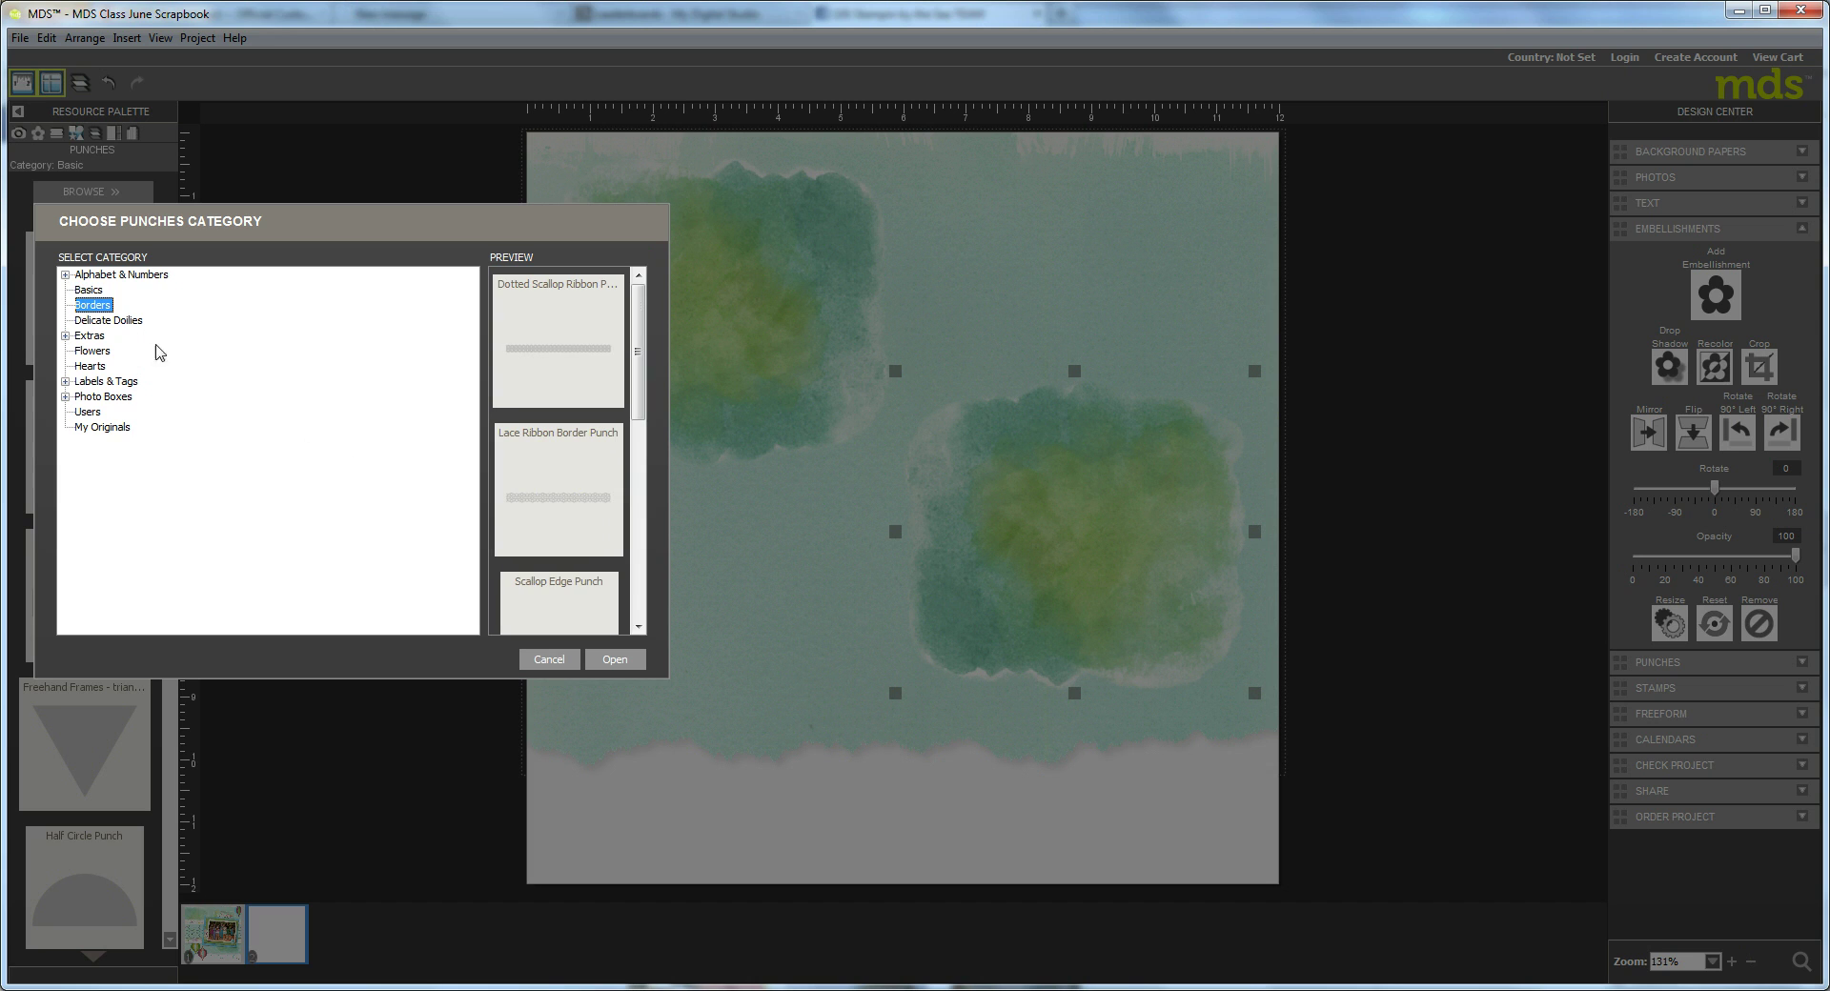
left_click(615, 660)
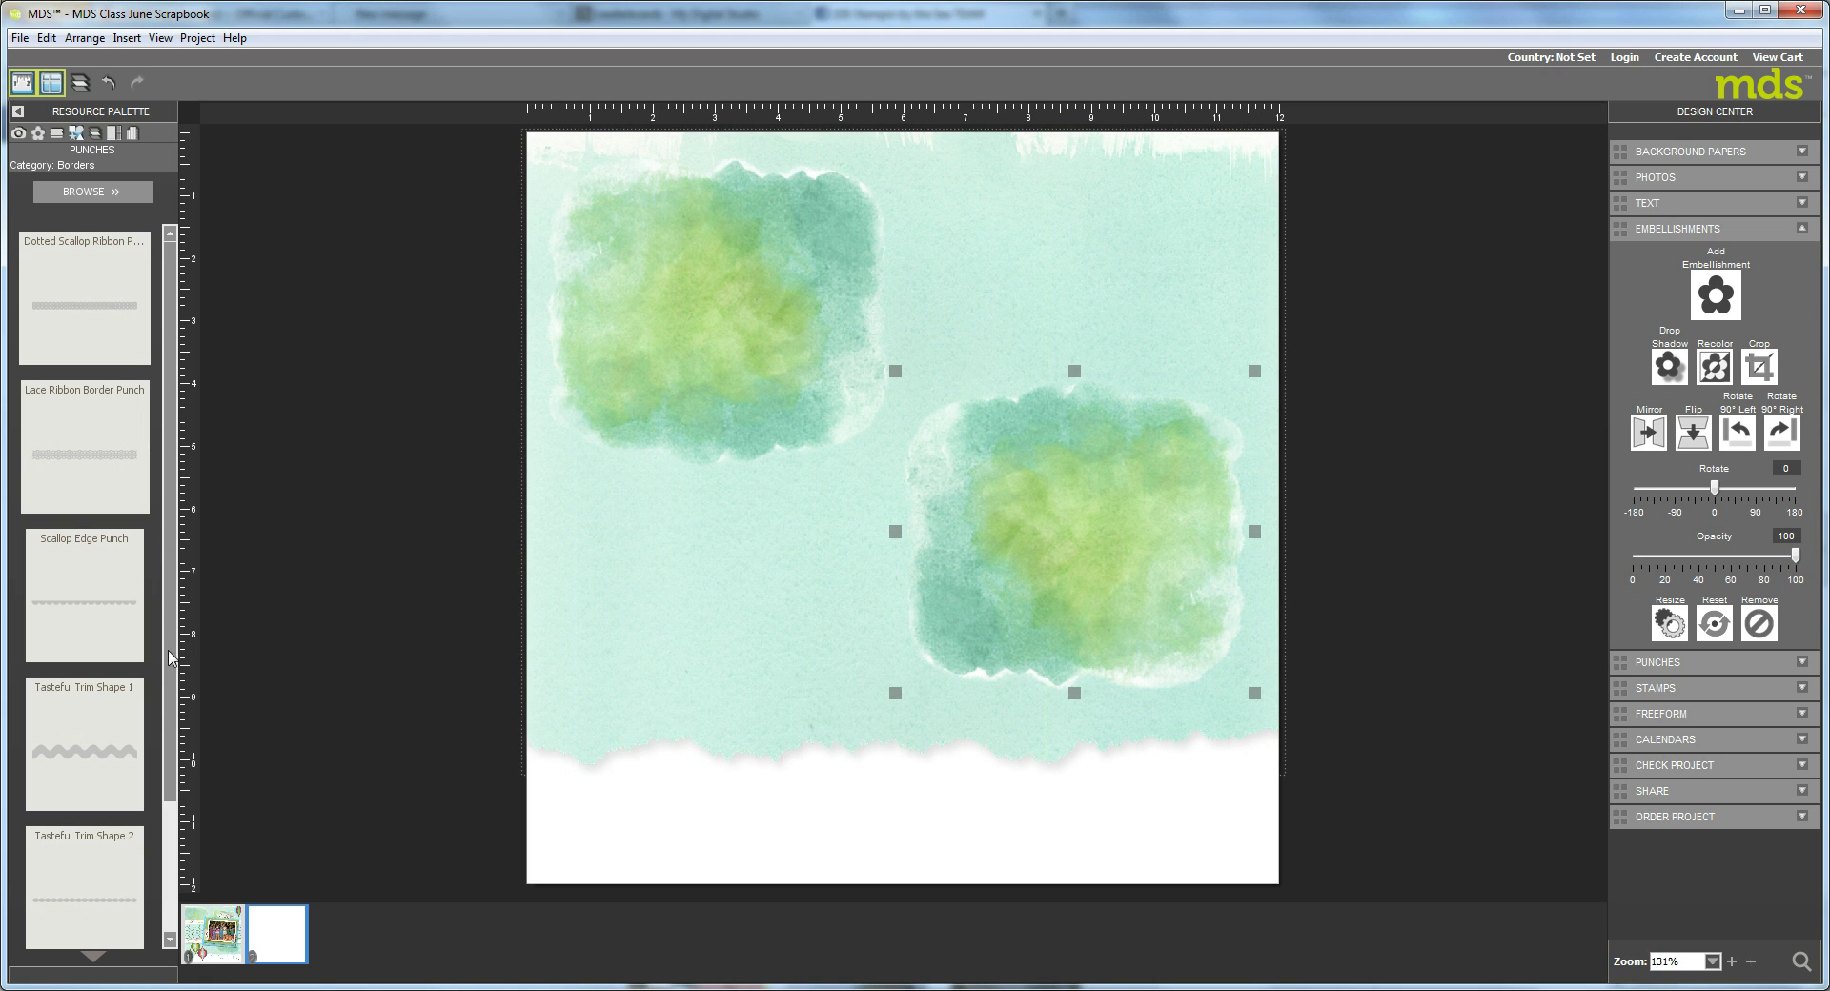
left_click_drag(88, 614, 789, 482)
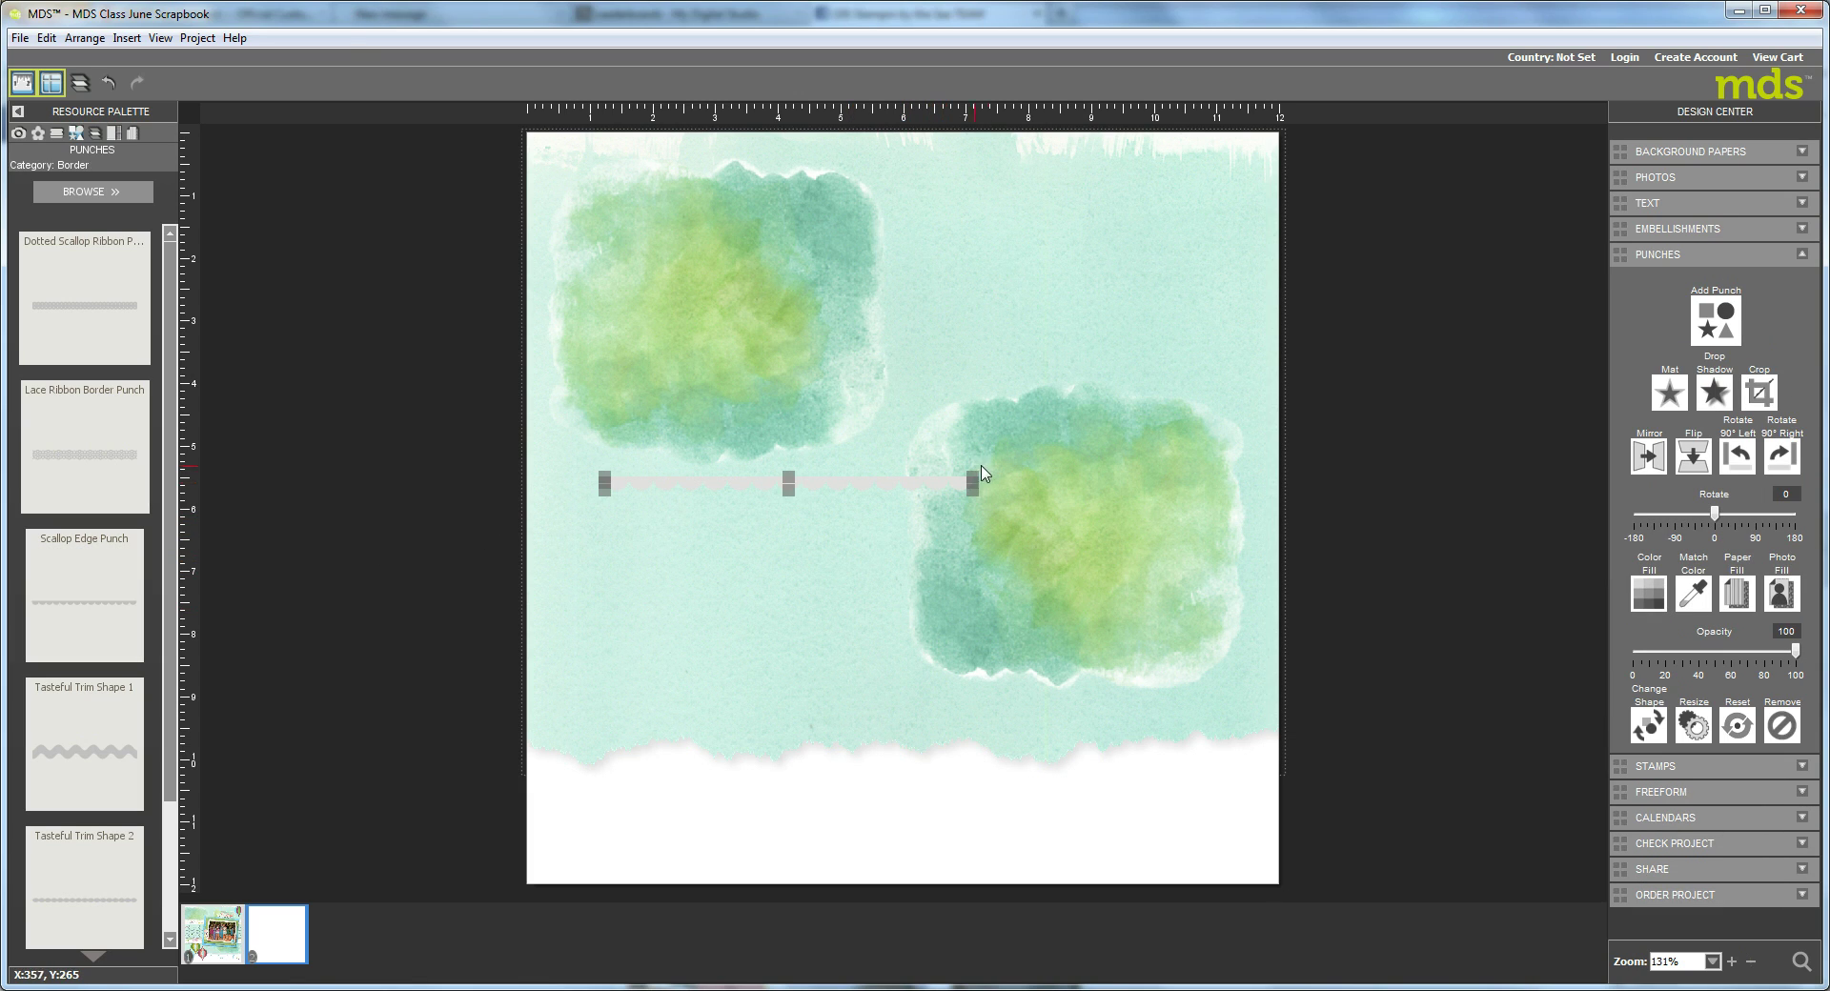
Step: Enlarge the scalloped border past both page edges to about 1 inch tall and move it down over the lower color wash
left_click_drag(974, 477, 1135, 444)
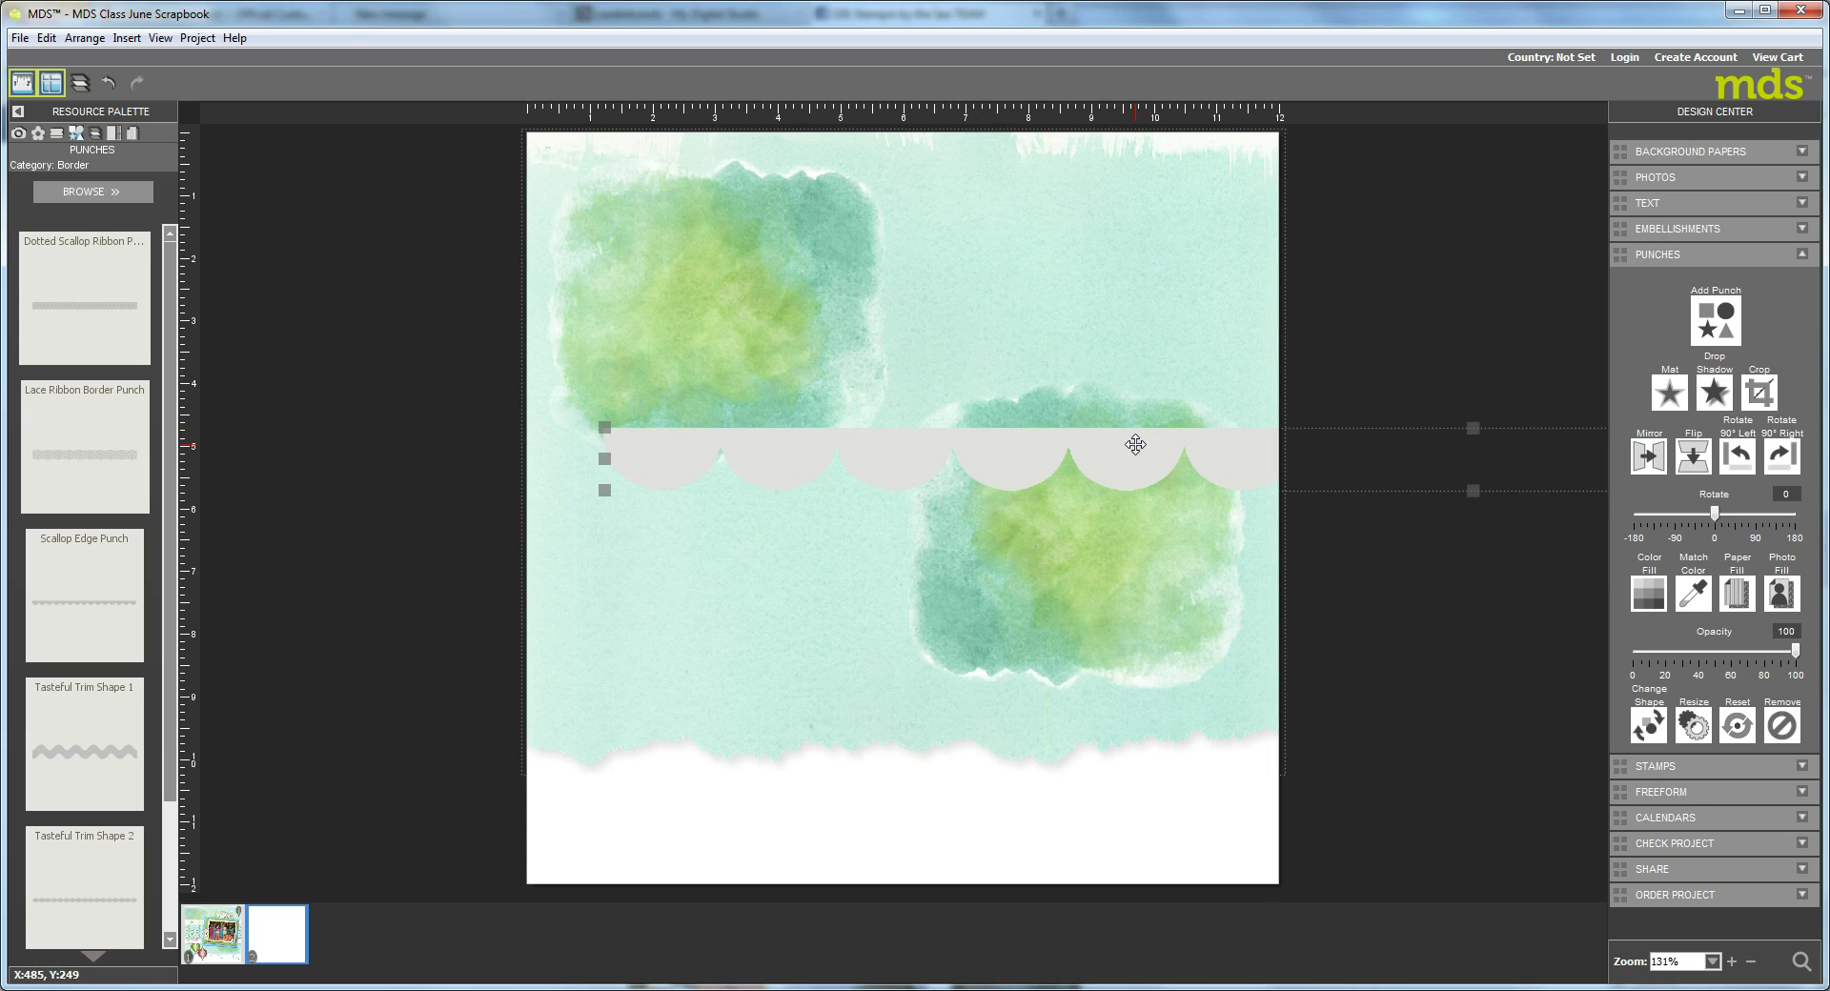
left_click_drag(602, 429, 676, 446)
left_click_drag(1165, 441, 716, 514)
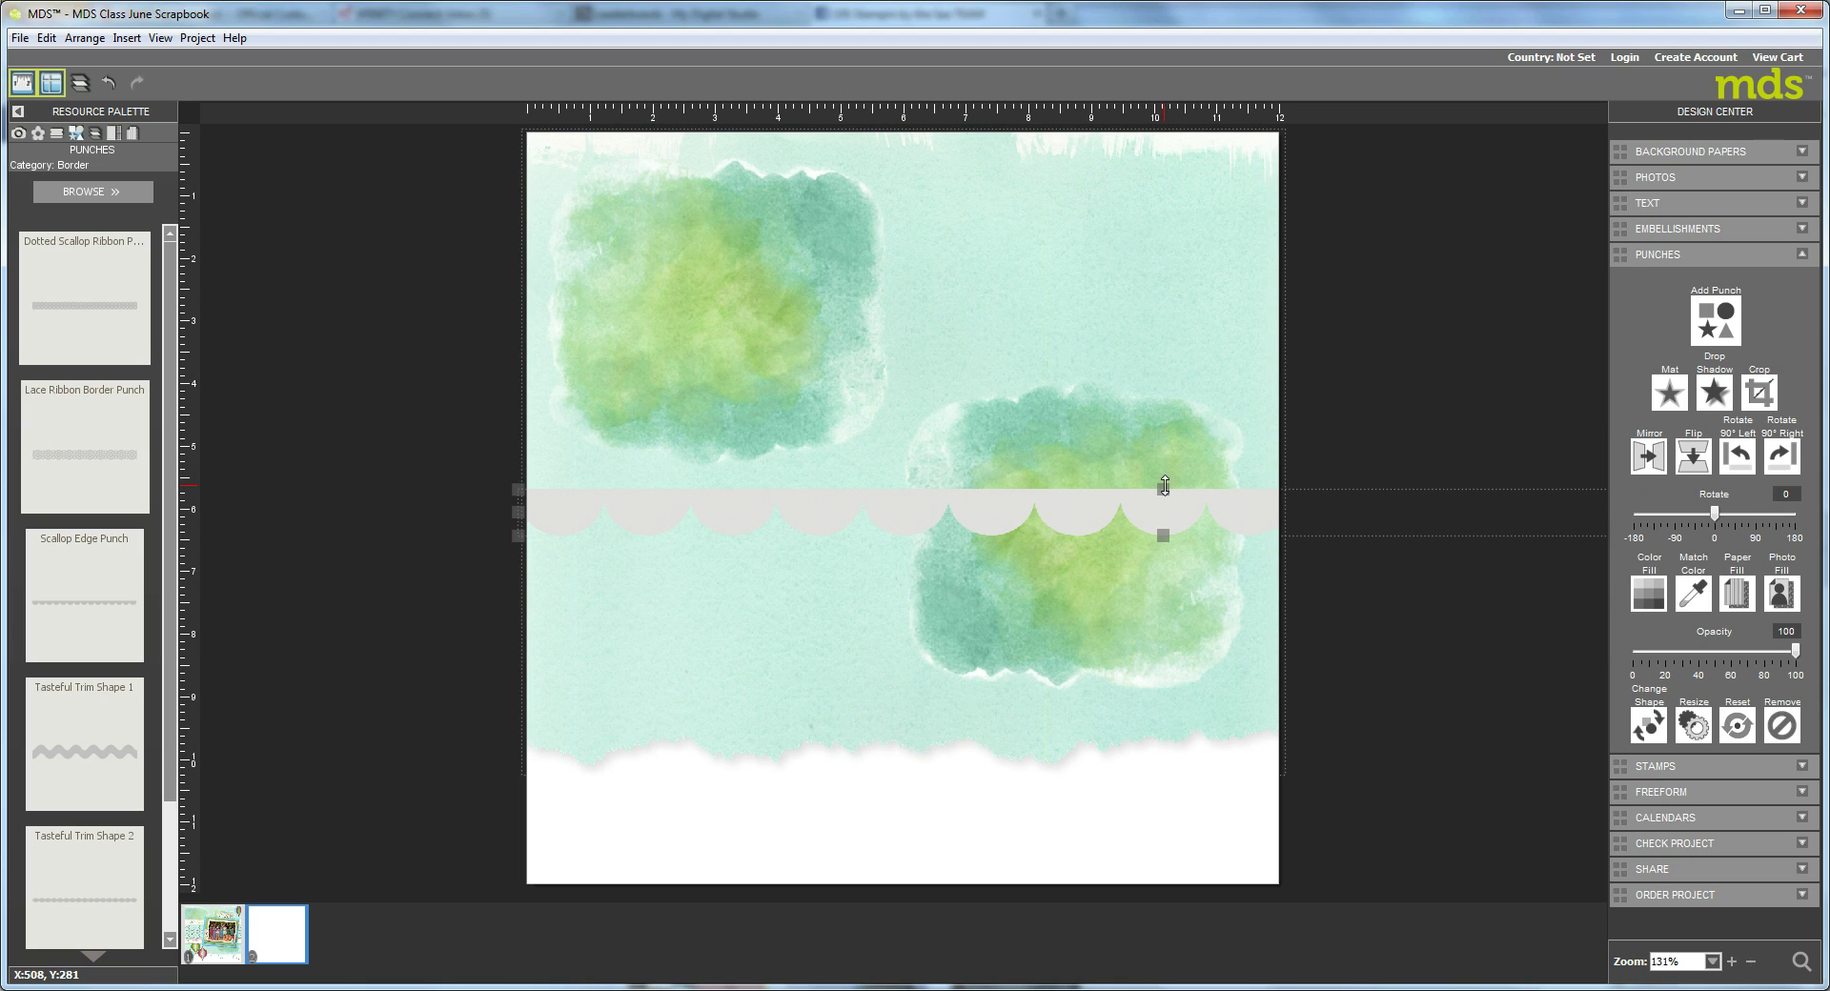
mouse_move(1162, 489)
left_mouse_down()
mouse_move(1162, 450)
mouse_move(1175, 468)
left_mouse_up()
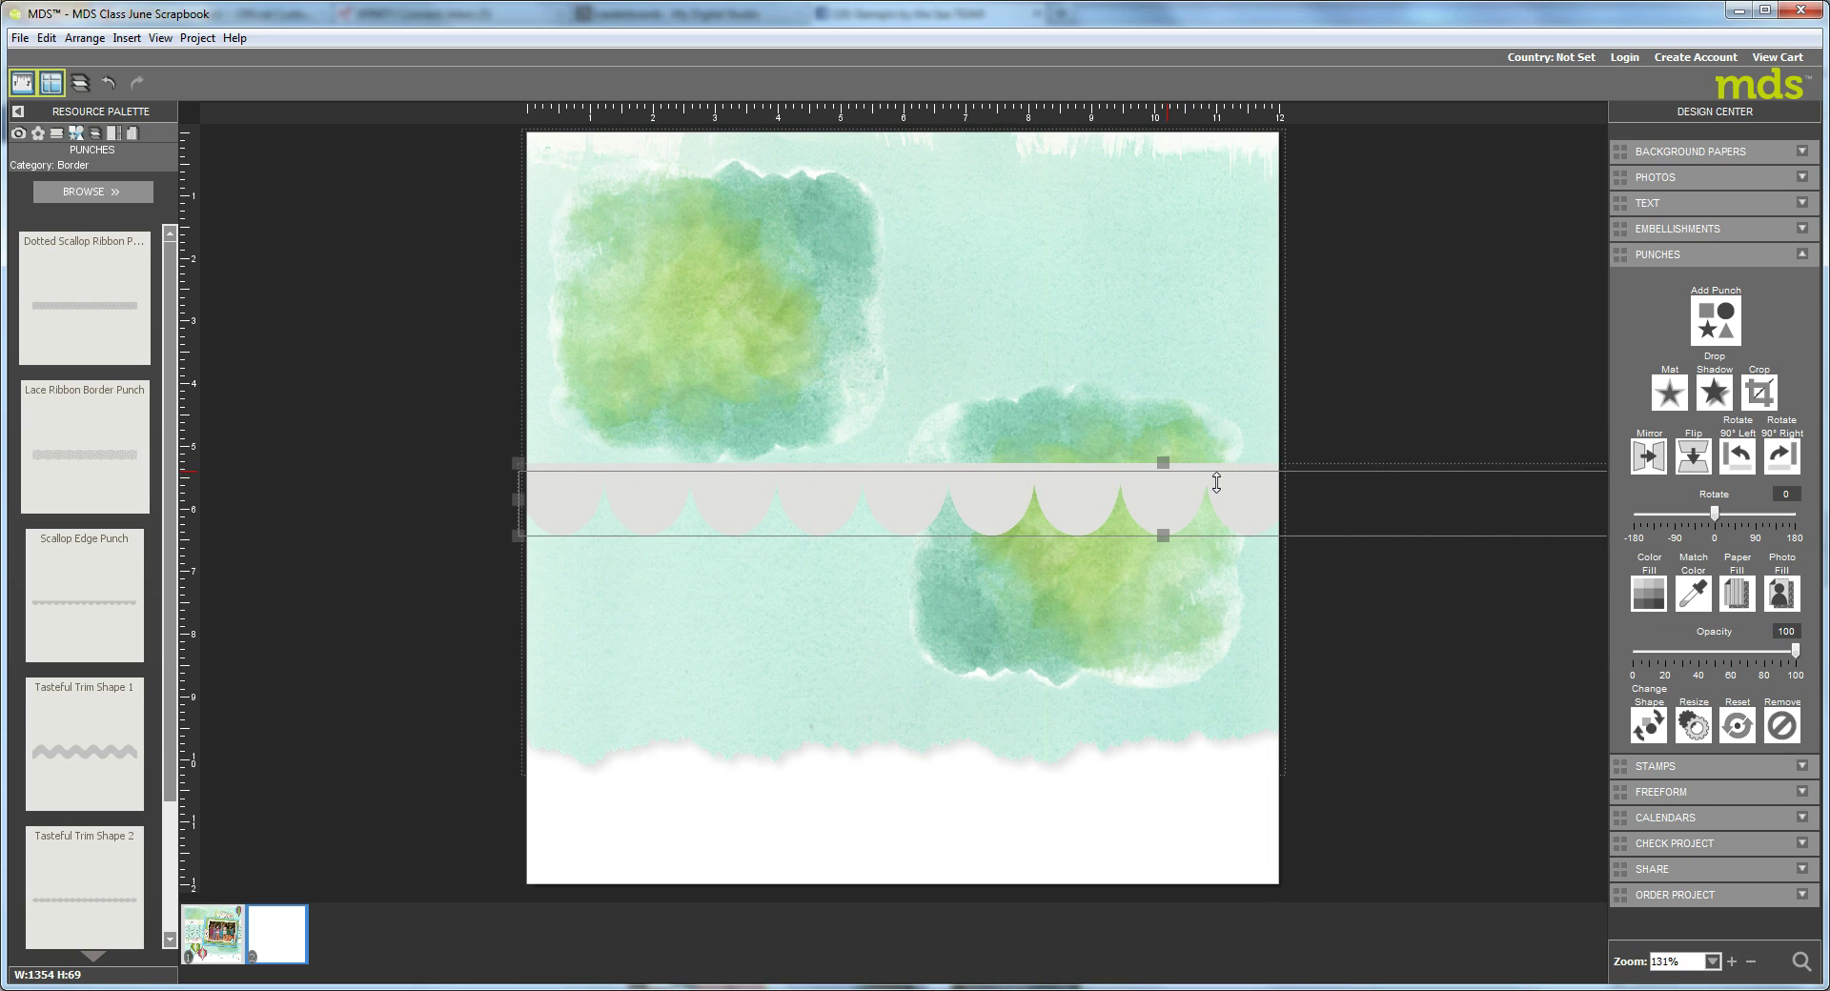
left_click_drag(1216, 483, 1216, 490)
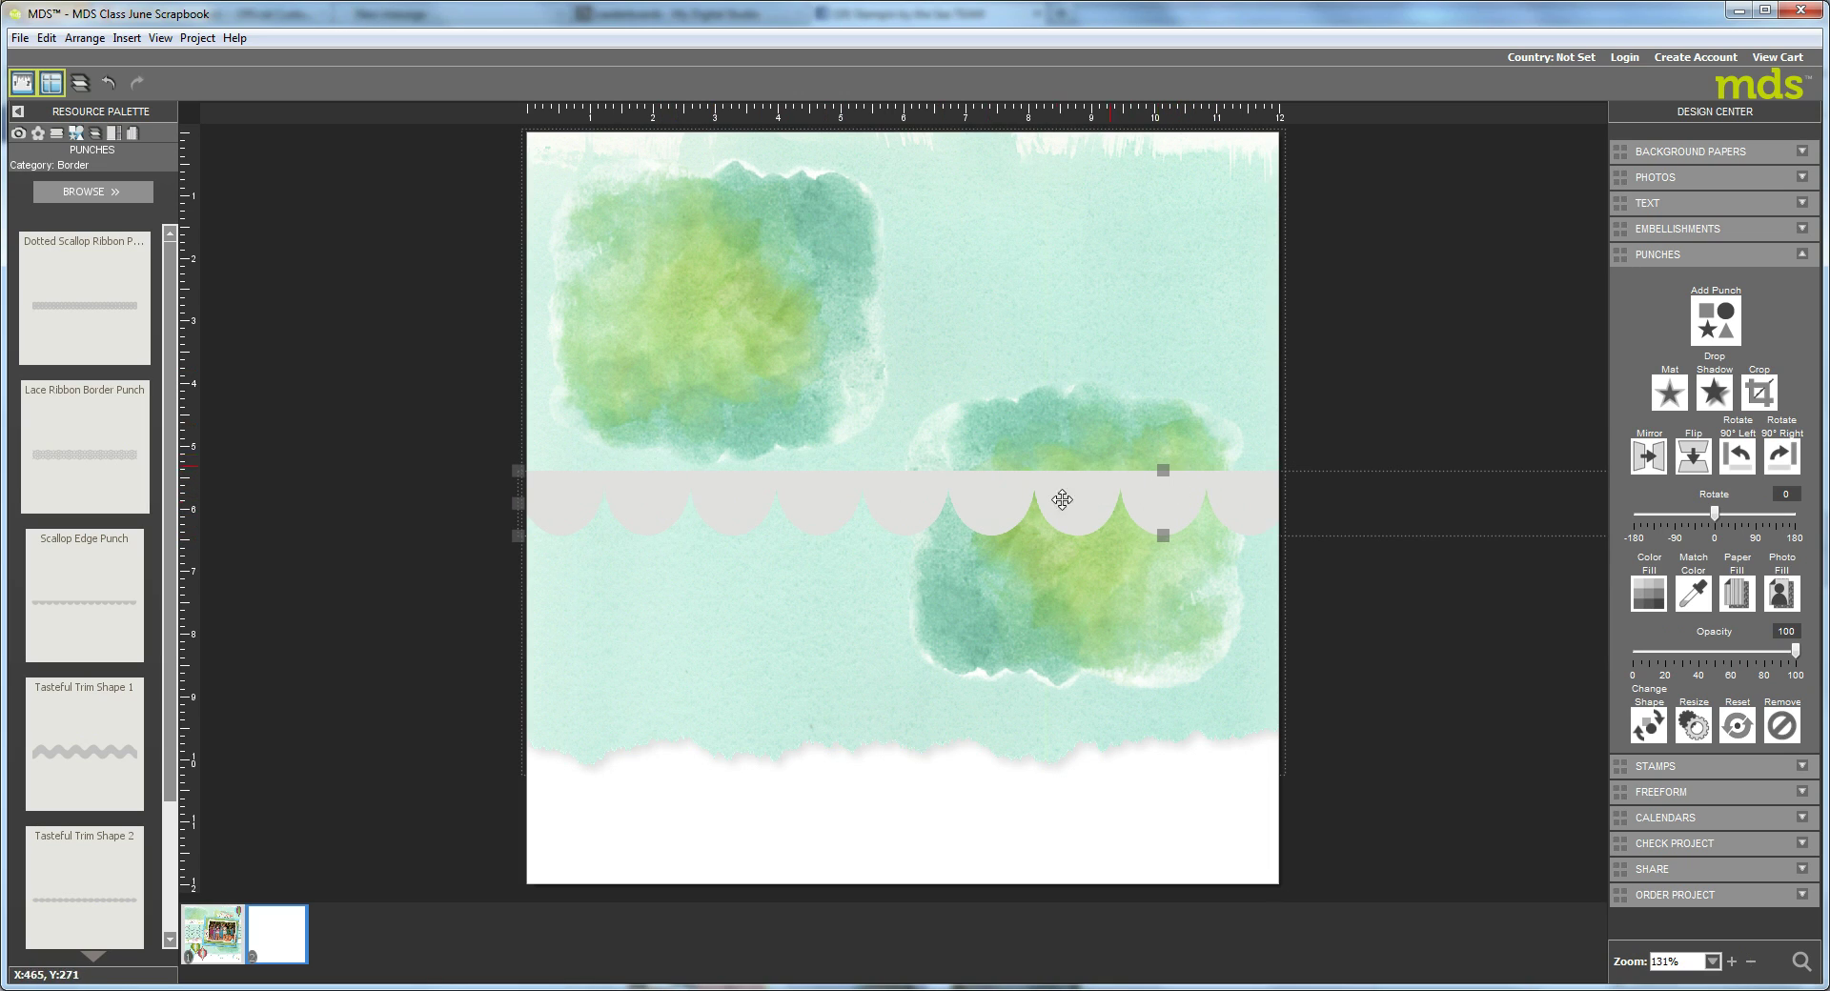
left_click_drag(1061, 499, 852, 569)
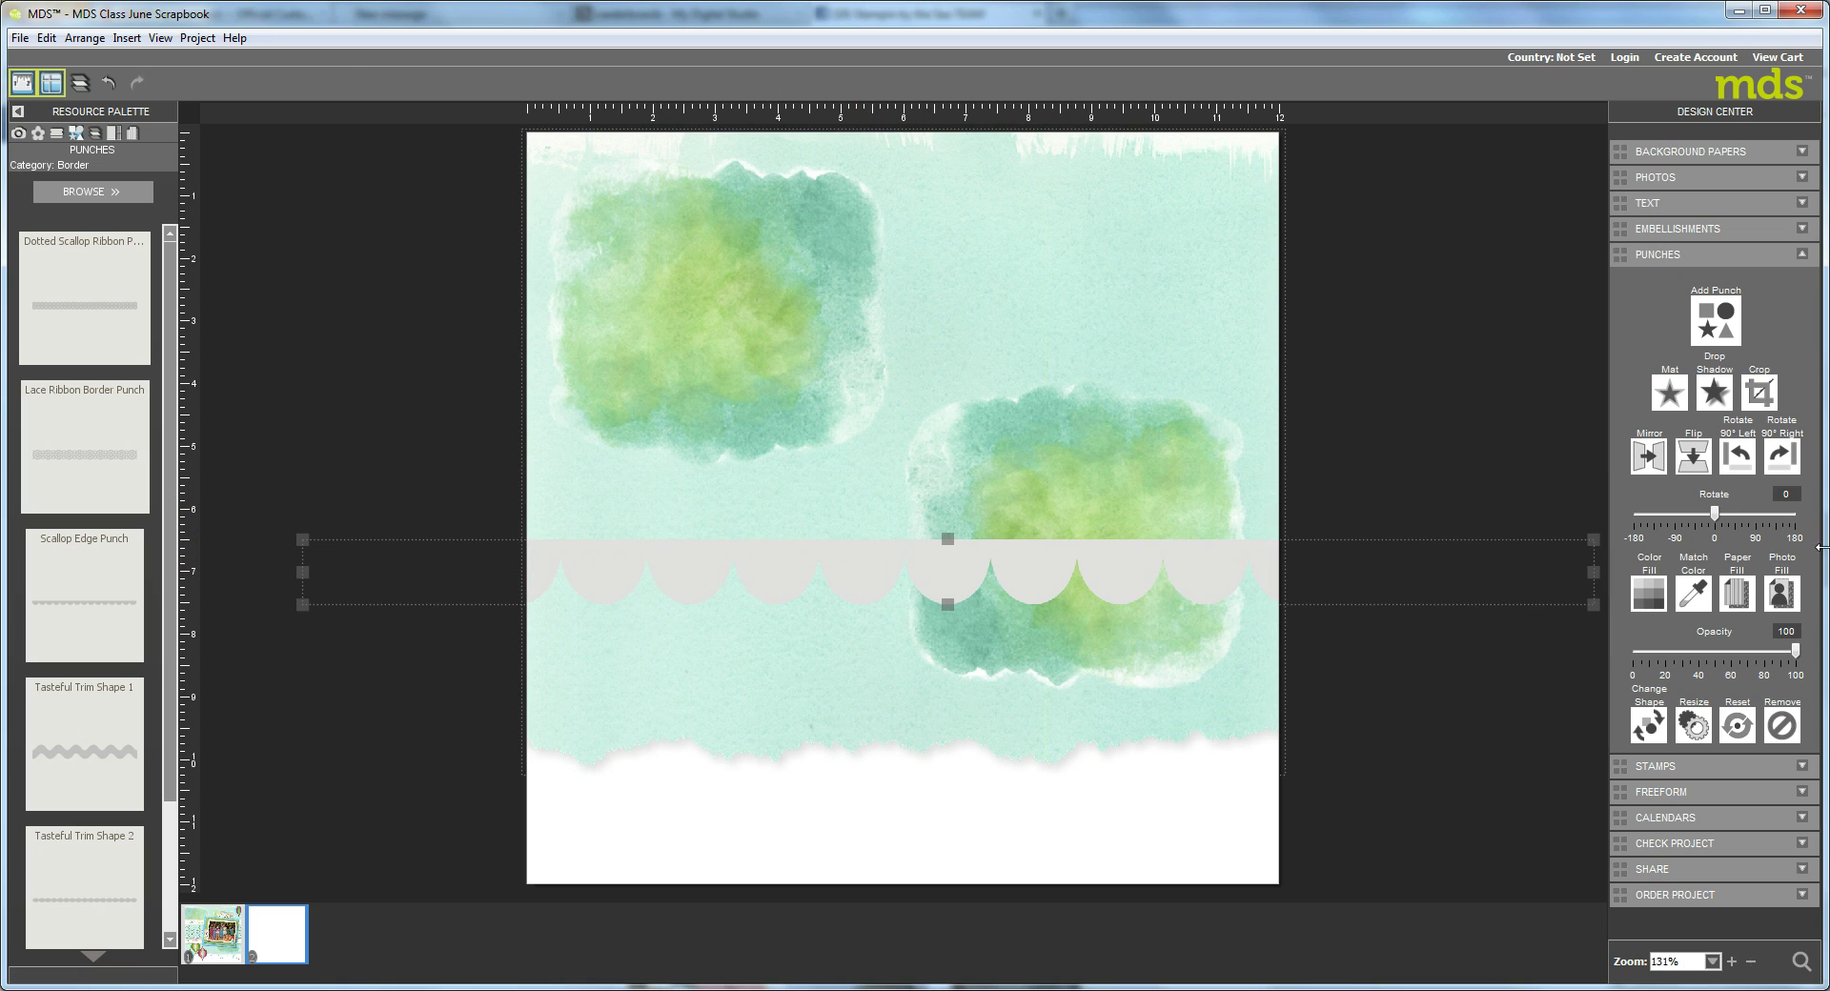
Step: Fill the scalloped border with Pool Party card stock and give it a drop shadow at 35% opacity and blur 5
left_click(1736, 594)
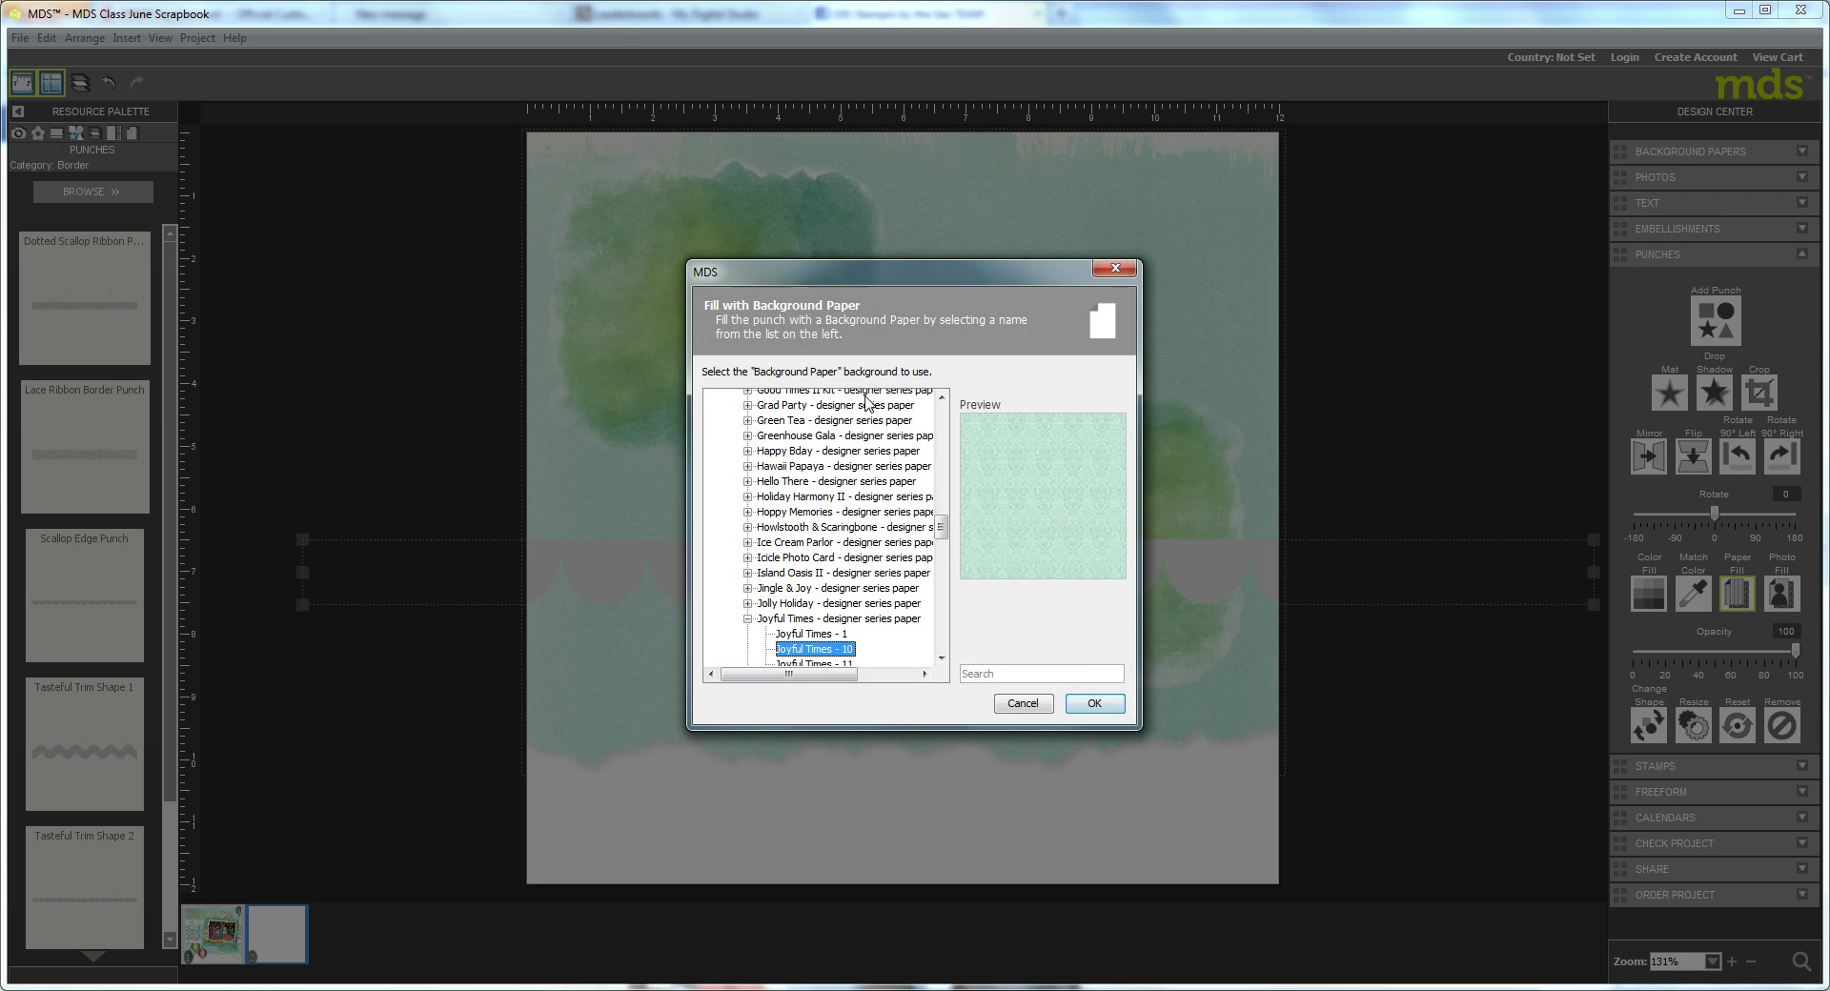
left_click_drag(942, 527, 942, 413)
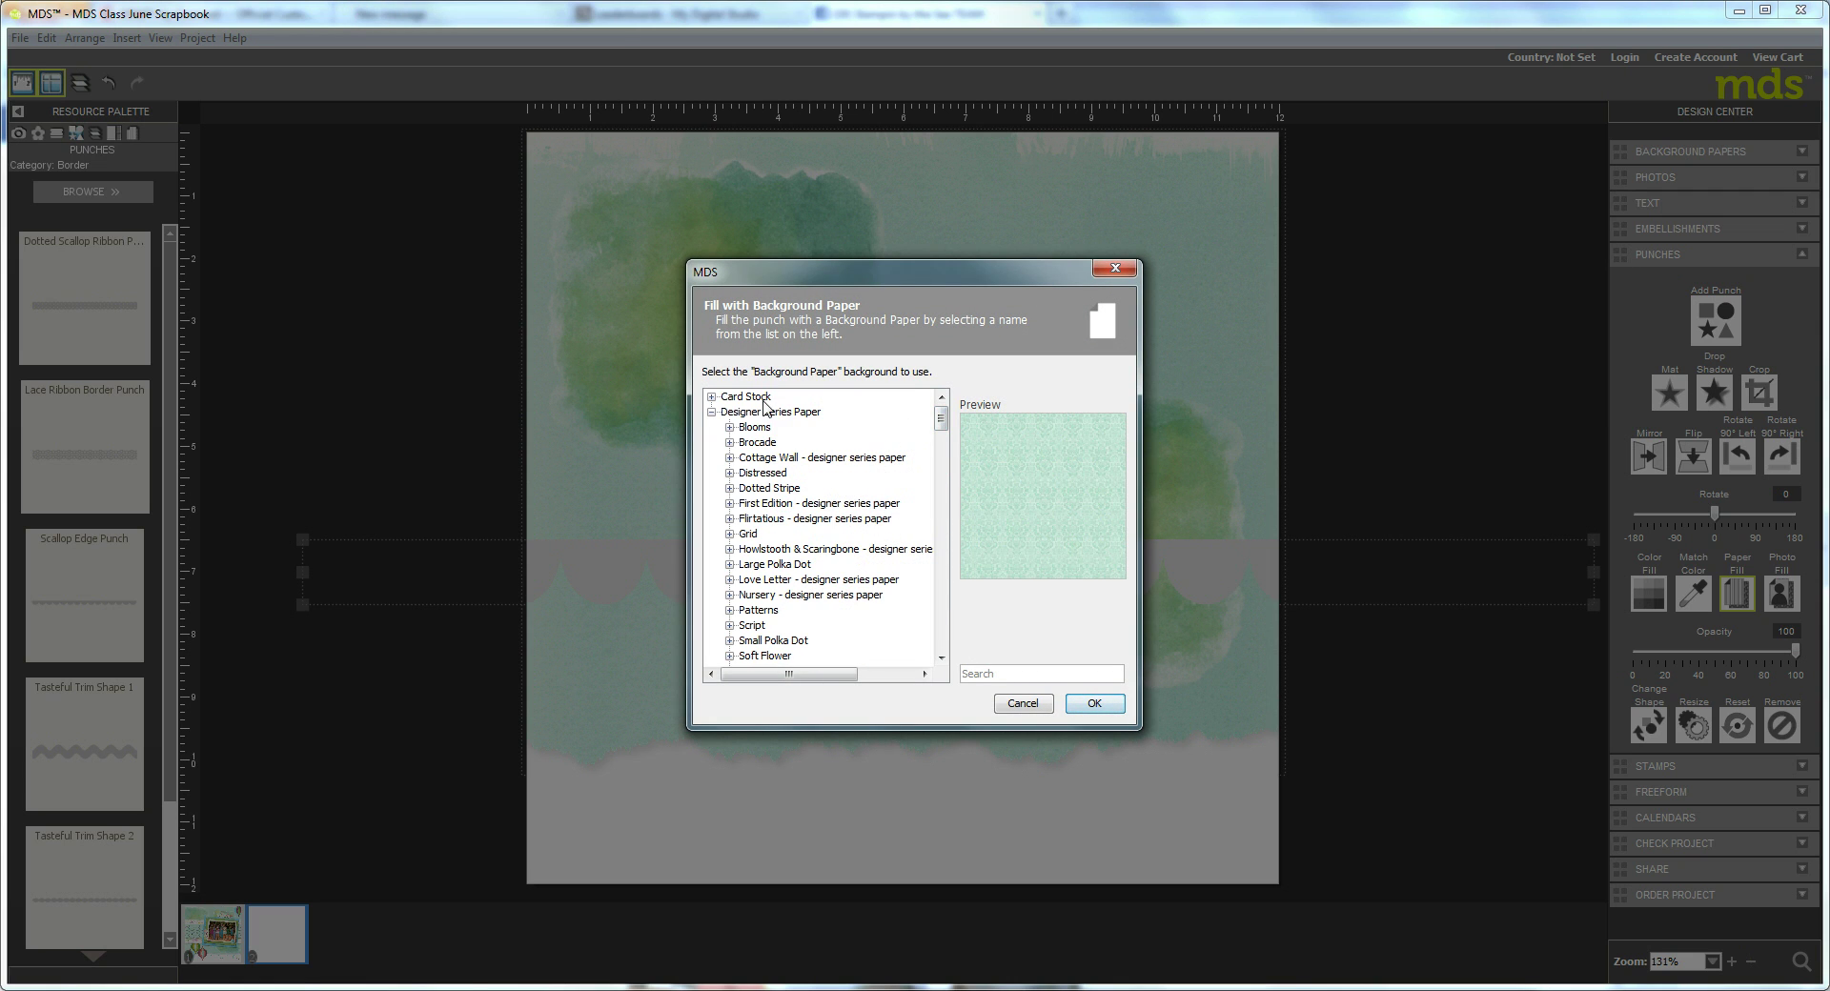
left_click(711, 398)
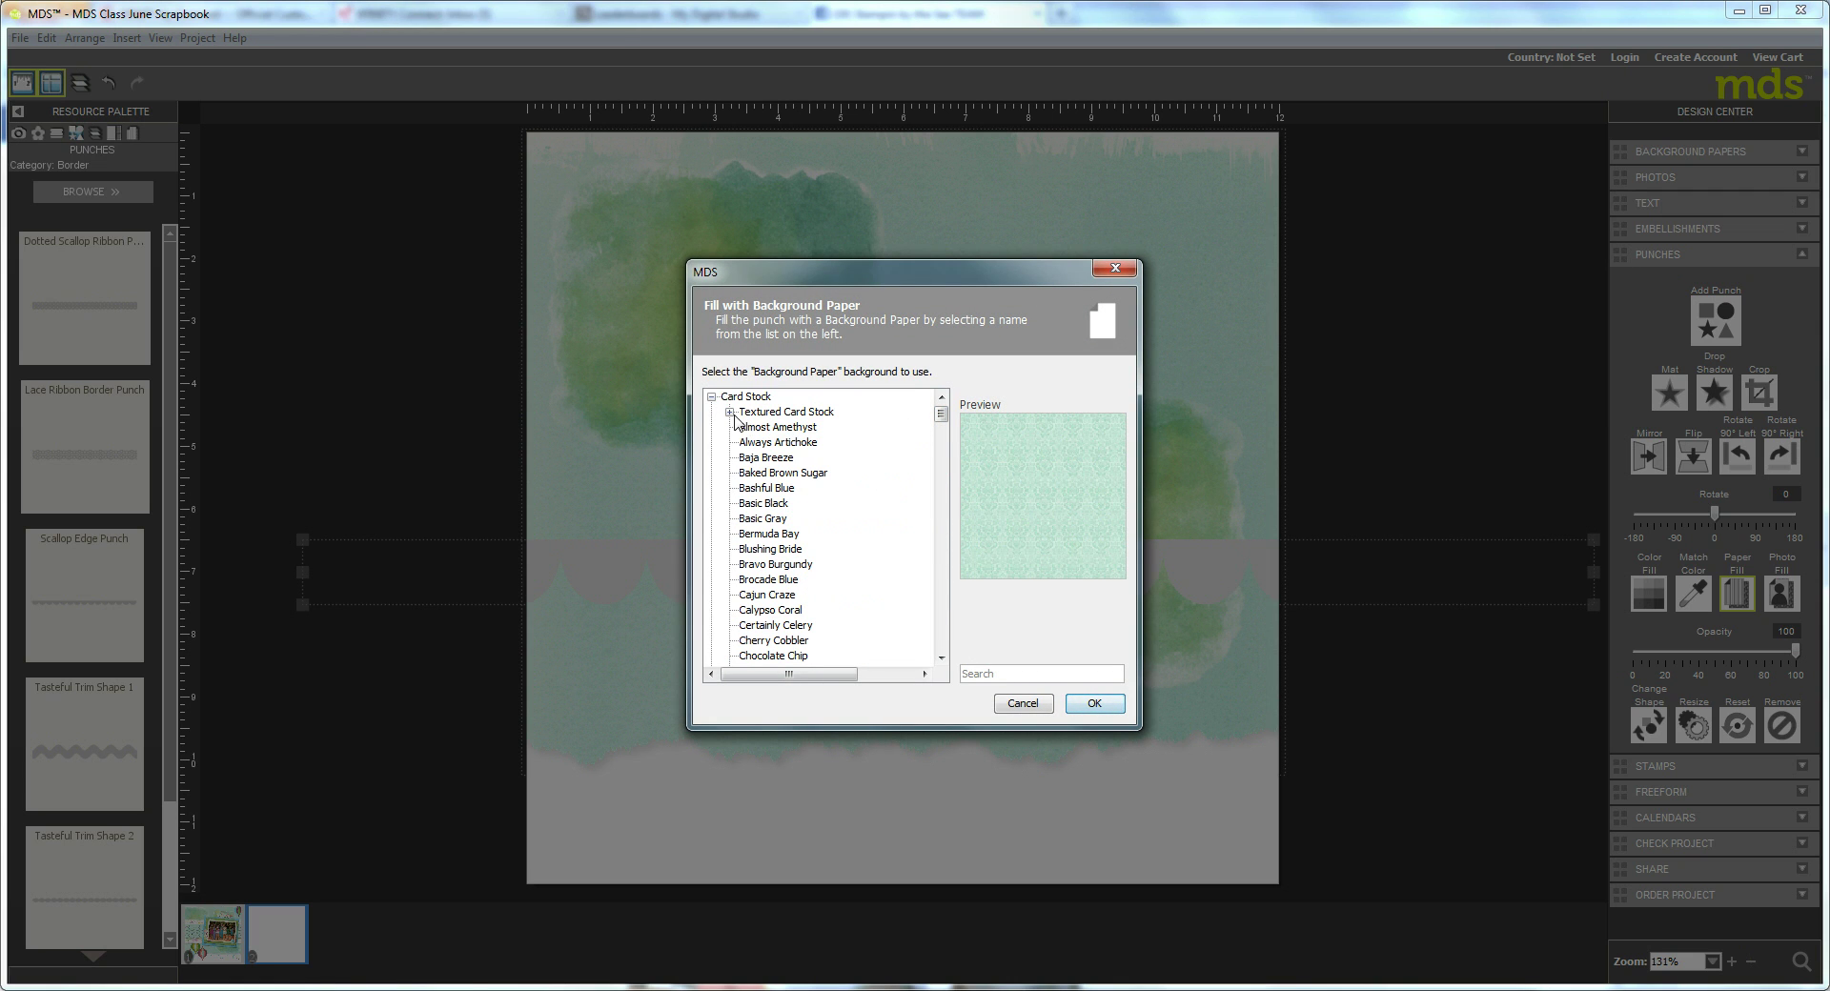
left_click(943, 644)
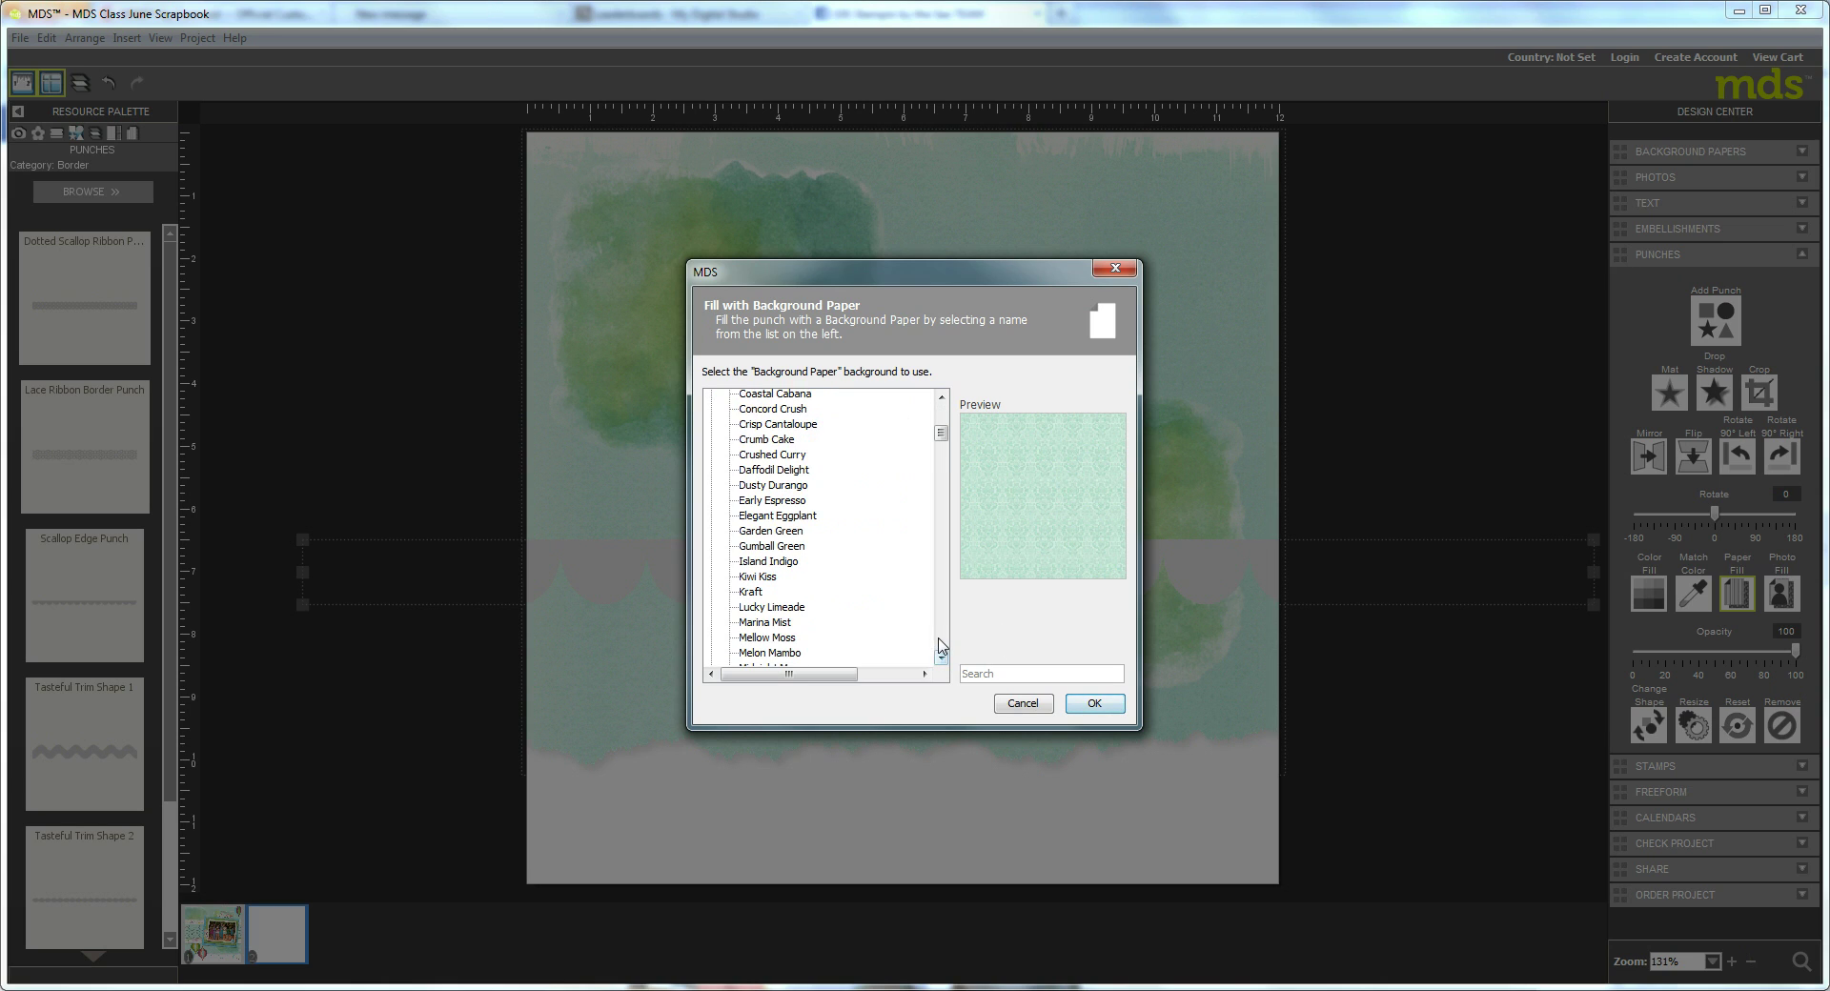
left_click(943, 644)
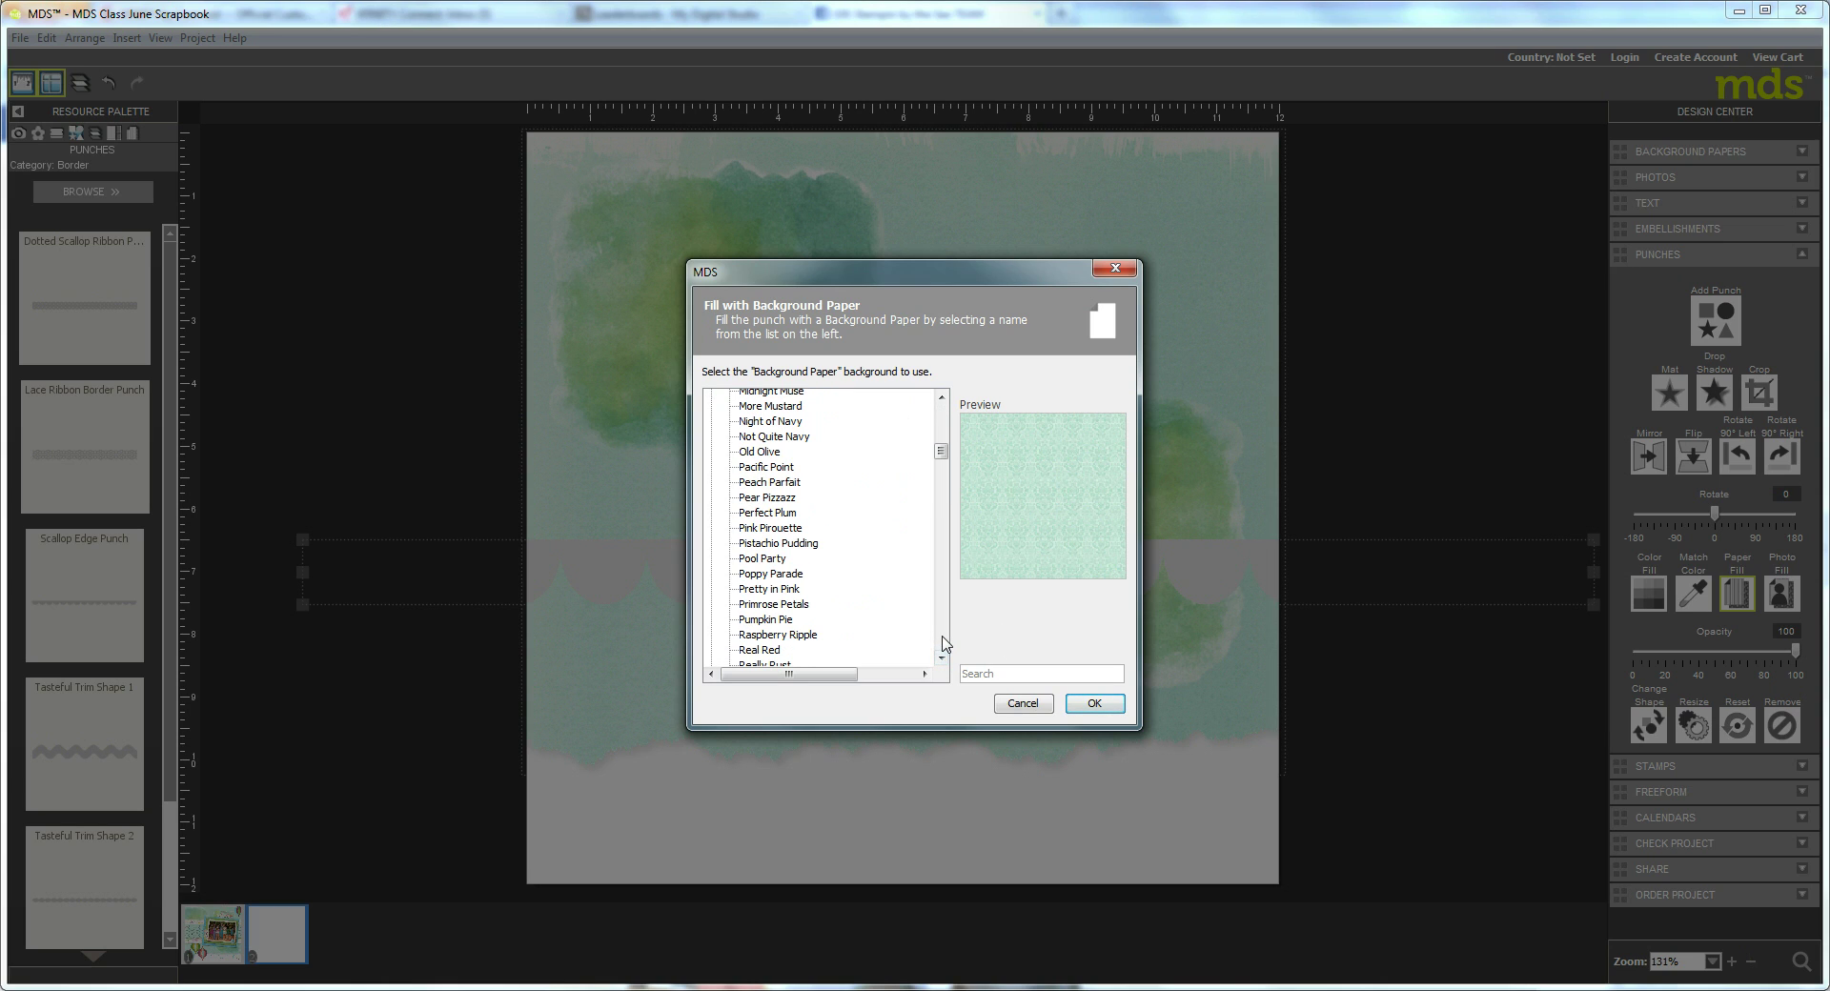
left_click(768, 562)
left_click(1105, 705)
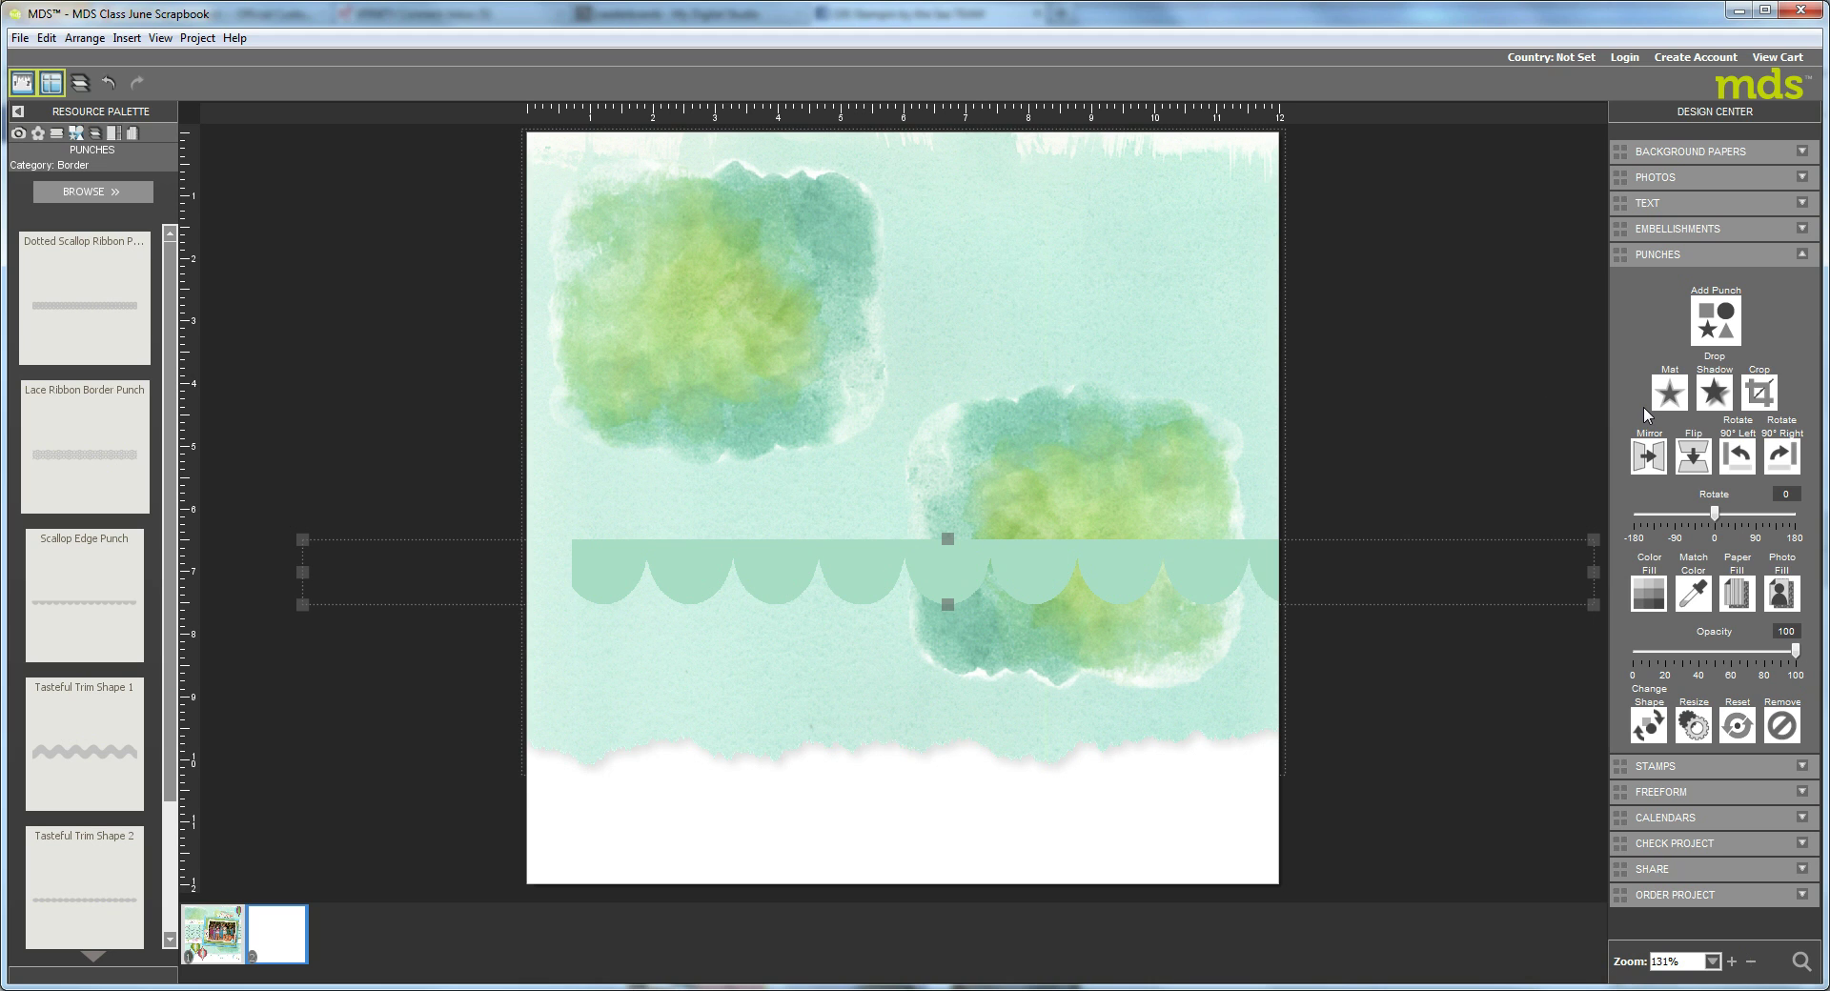
left_click(1720, 399)
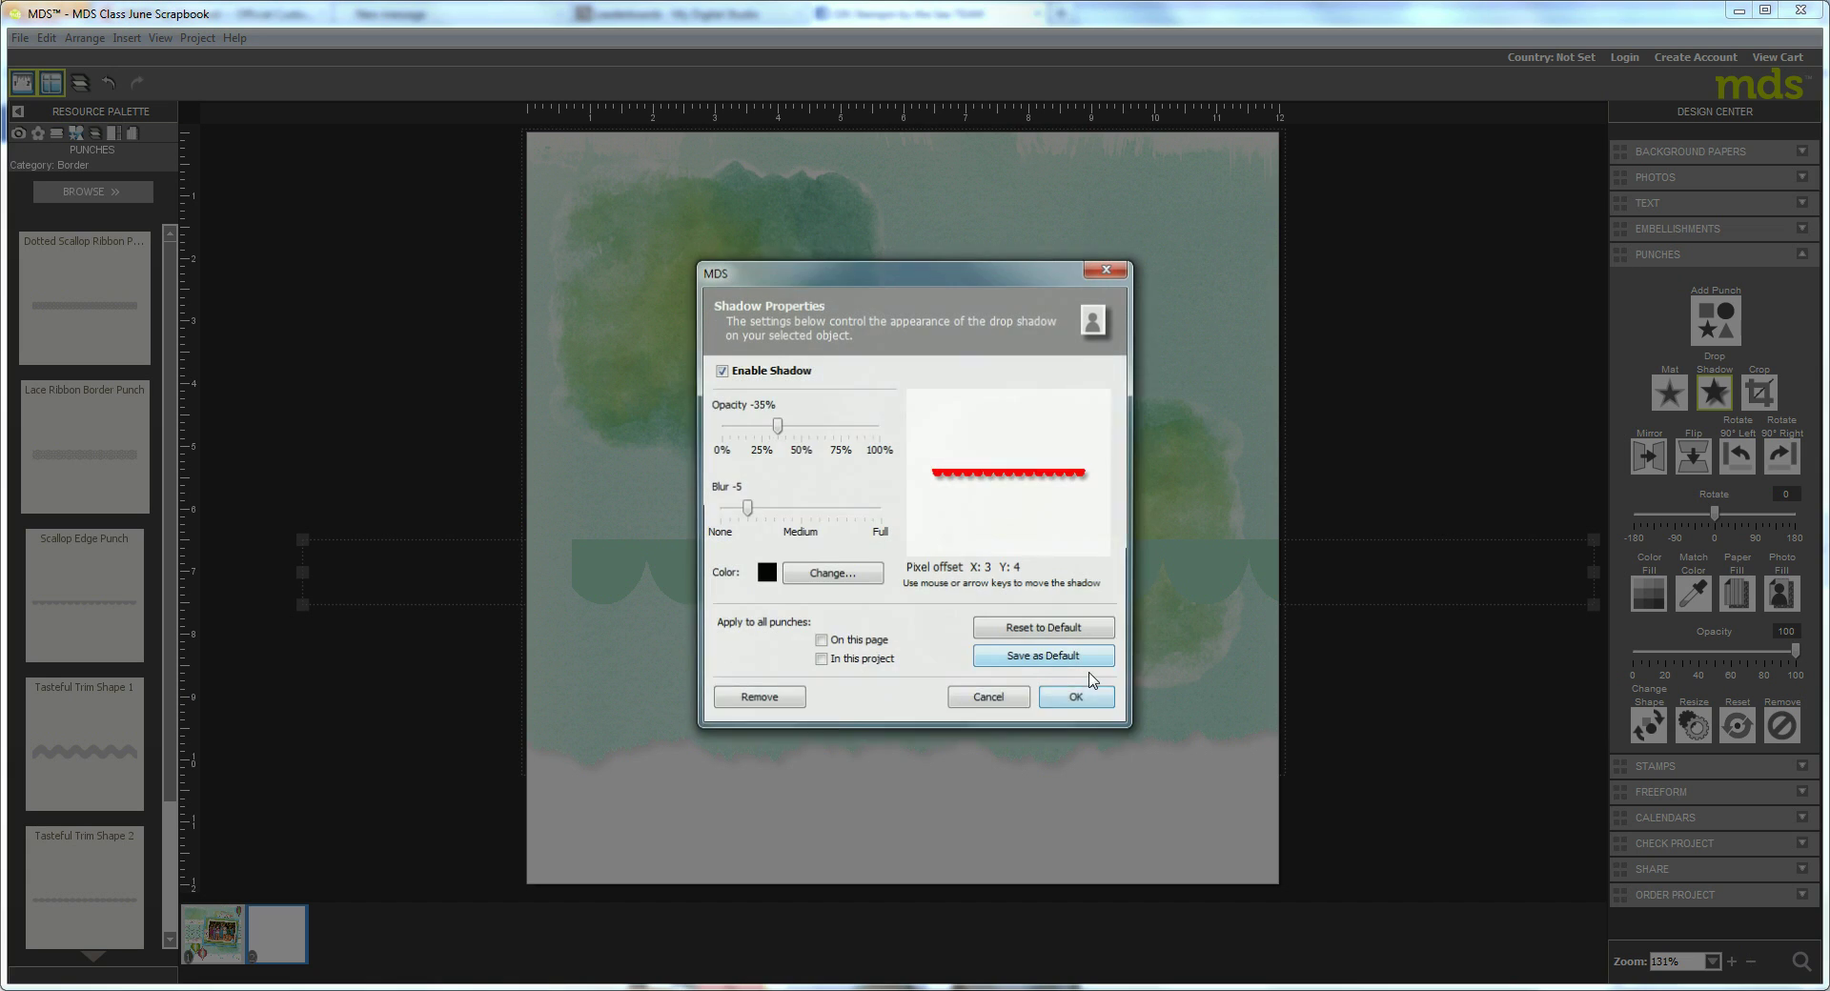
left_click(1082, 703)
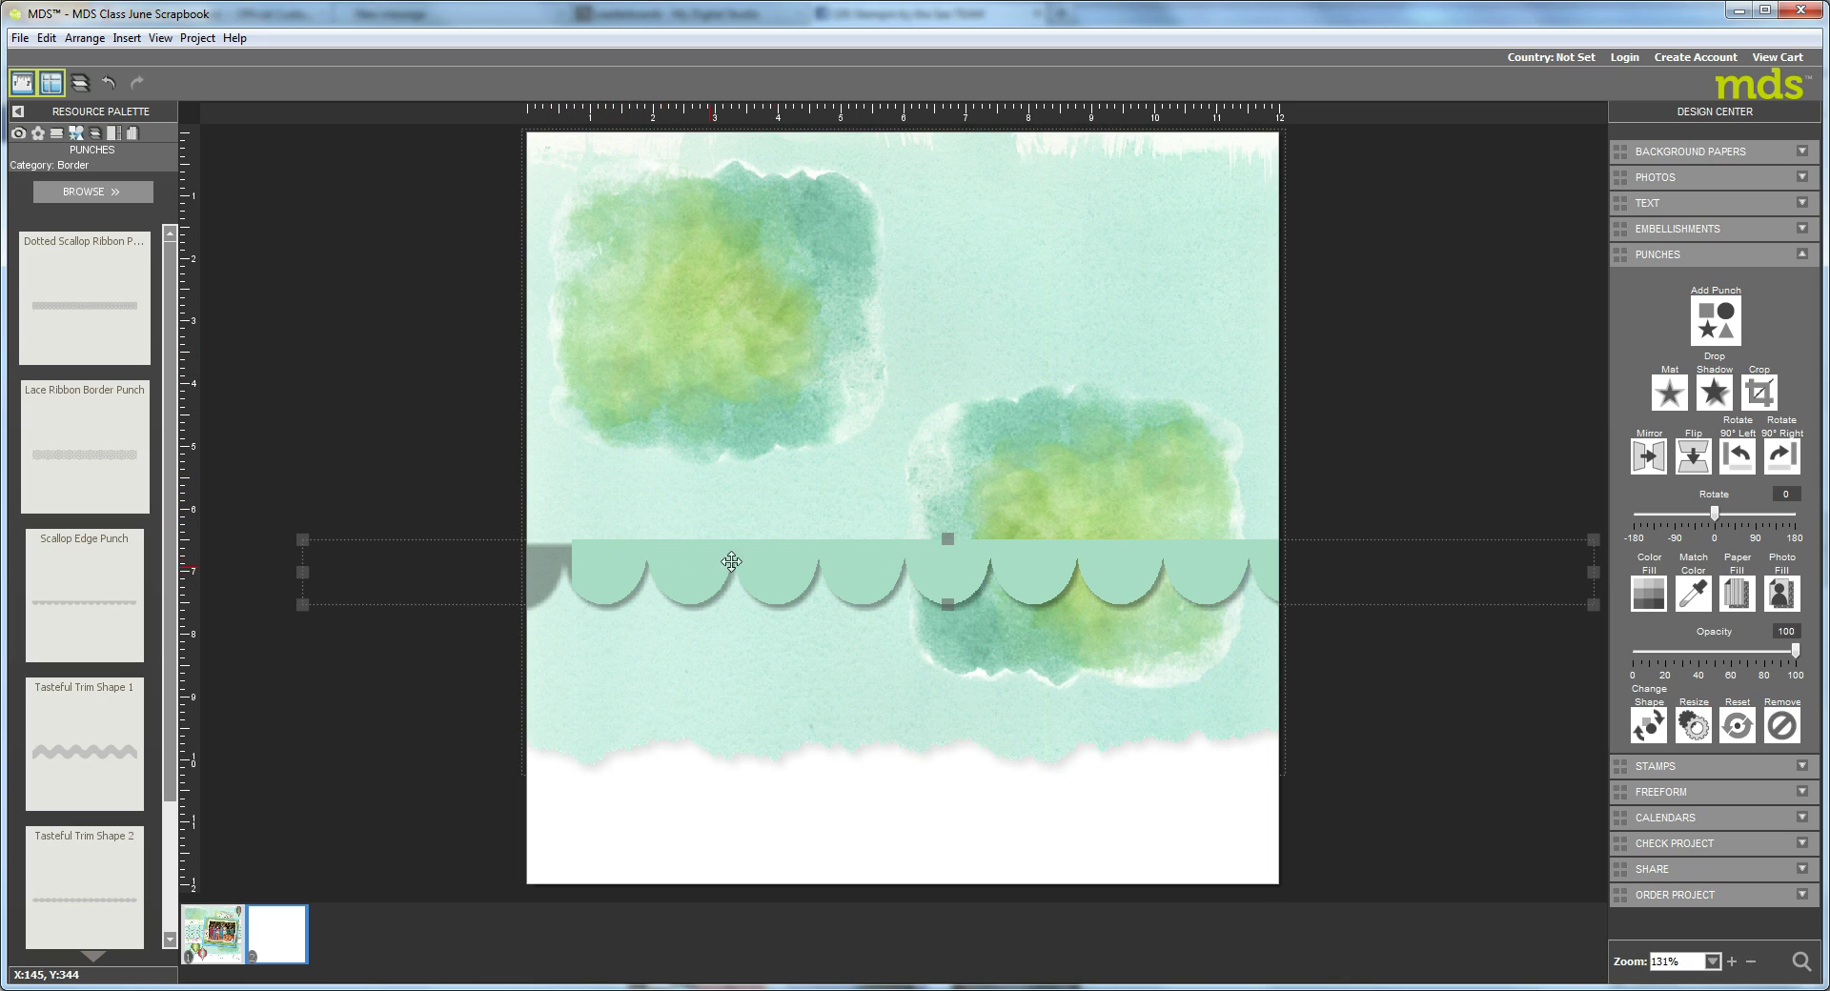
Step: Reposition and slightly enlarge the scalloped border so its paper fill spans the full page width
left_click_drag(863, 562, 758, 579)
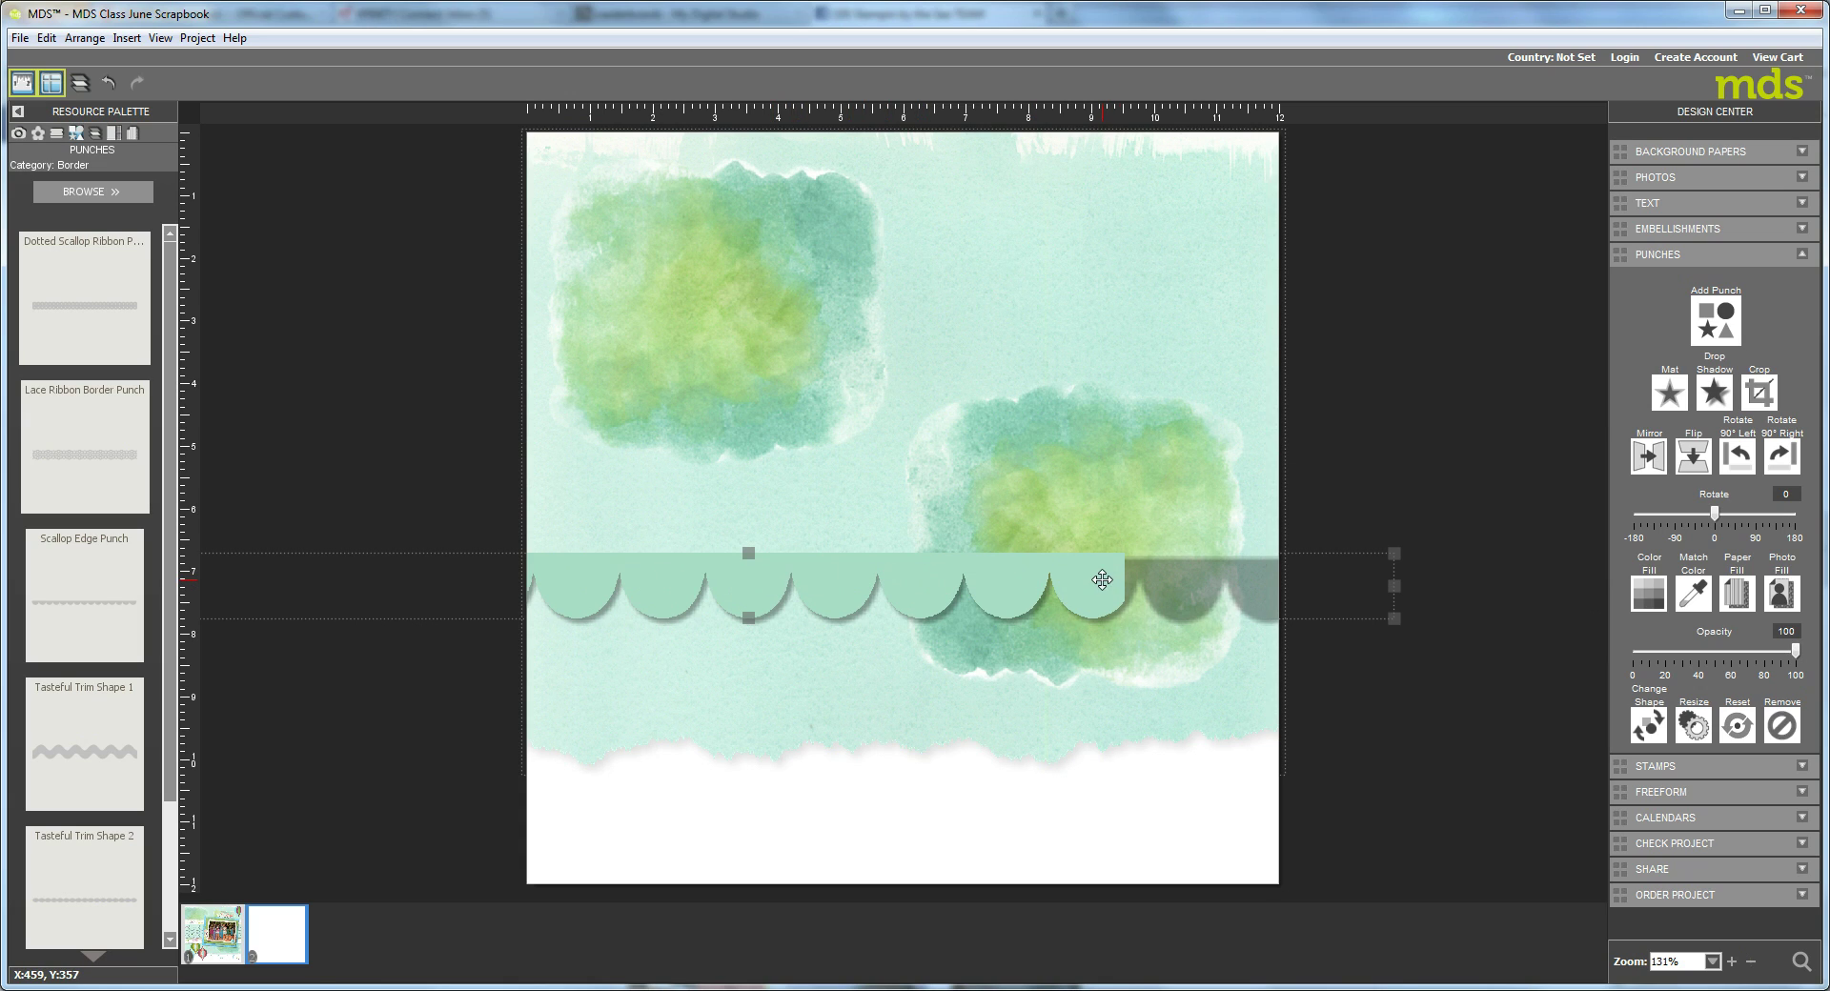
left_click_drag(1101, 579, 1230, 586)
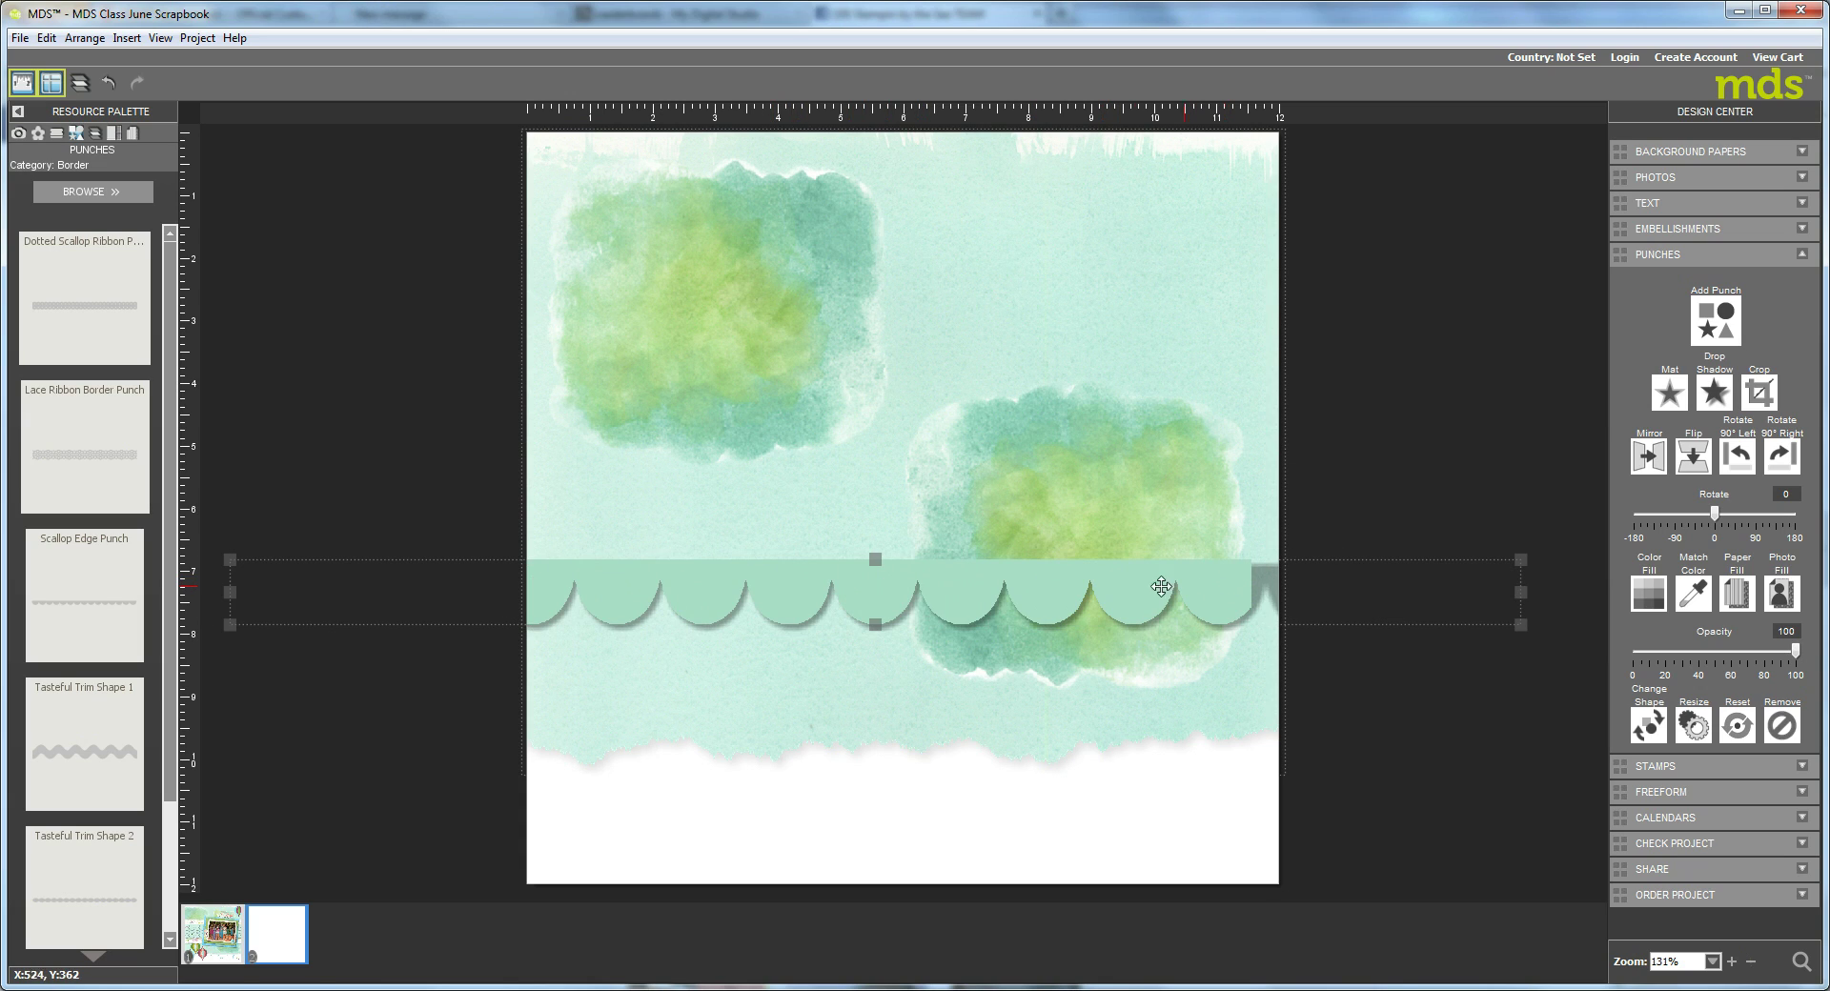
left_click_drag(736, 606, 784, 589)
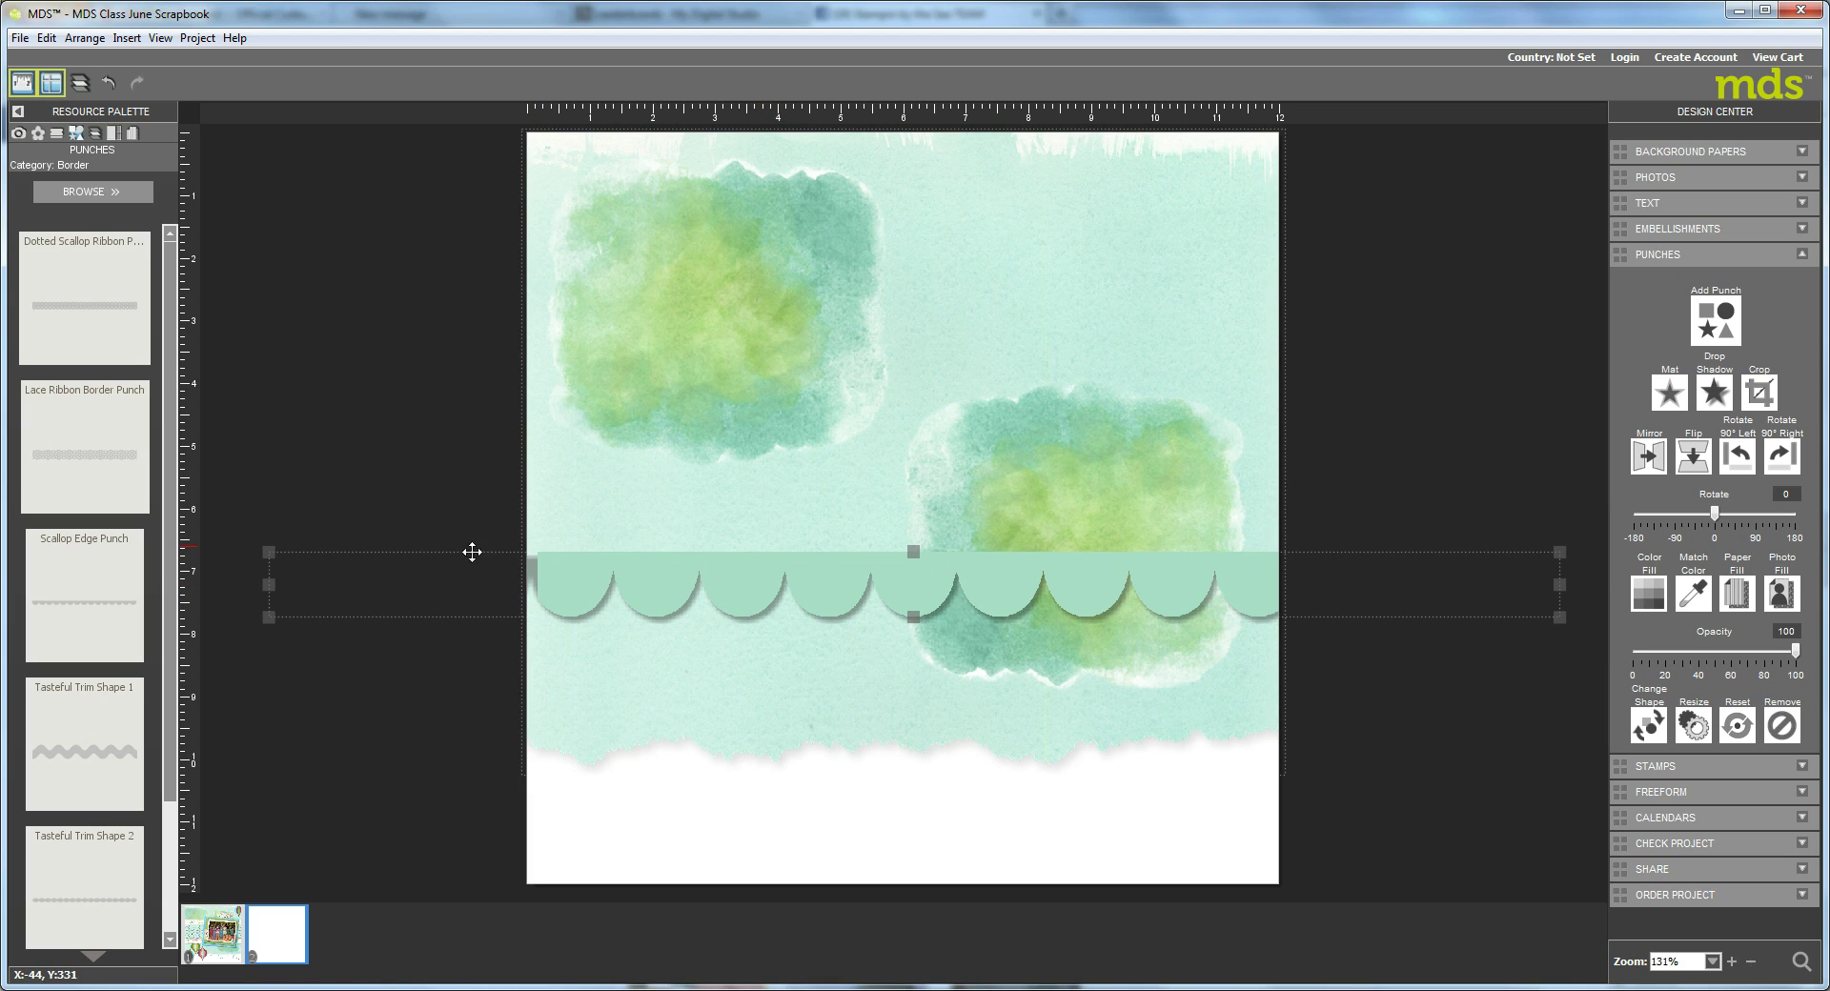
mouse_move(266, 555)
left_mouse_down()
mouse_move(217, 549)
mouse_move(269, 535)
left_mouse_up()
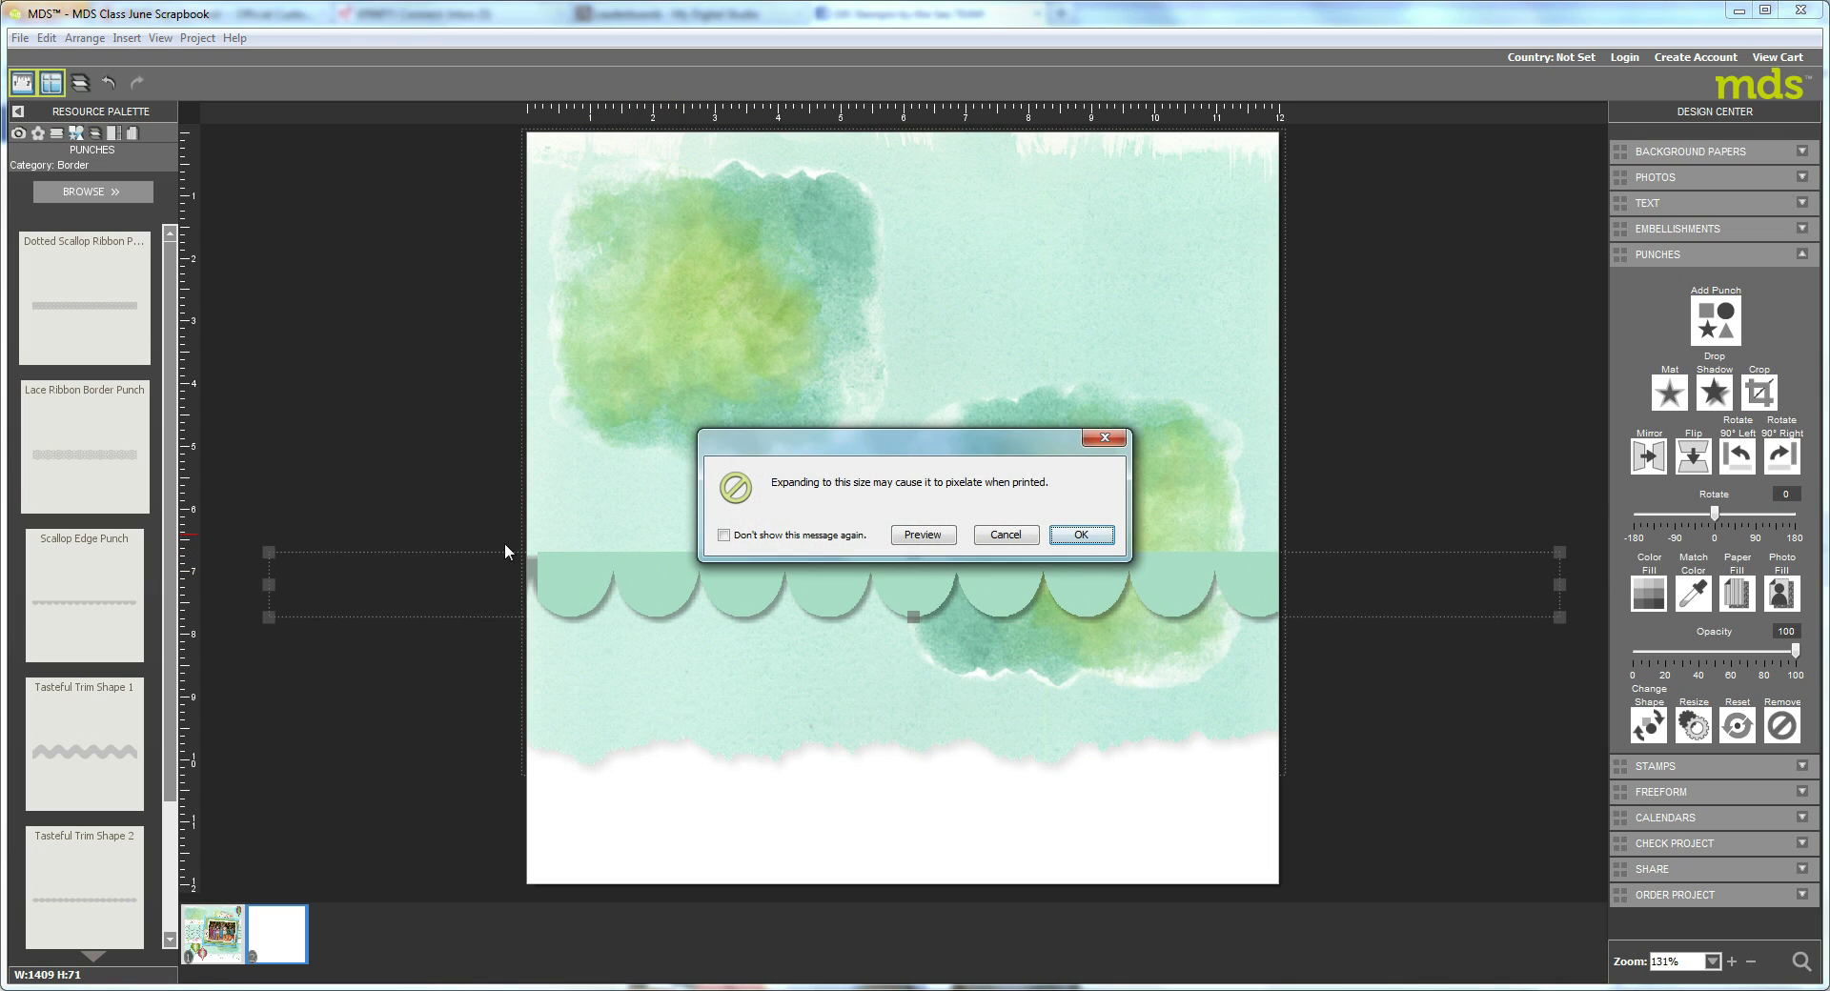
left_click(1056, 540)
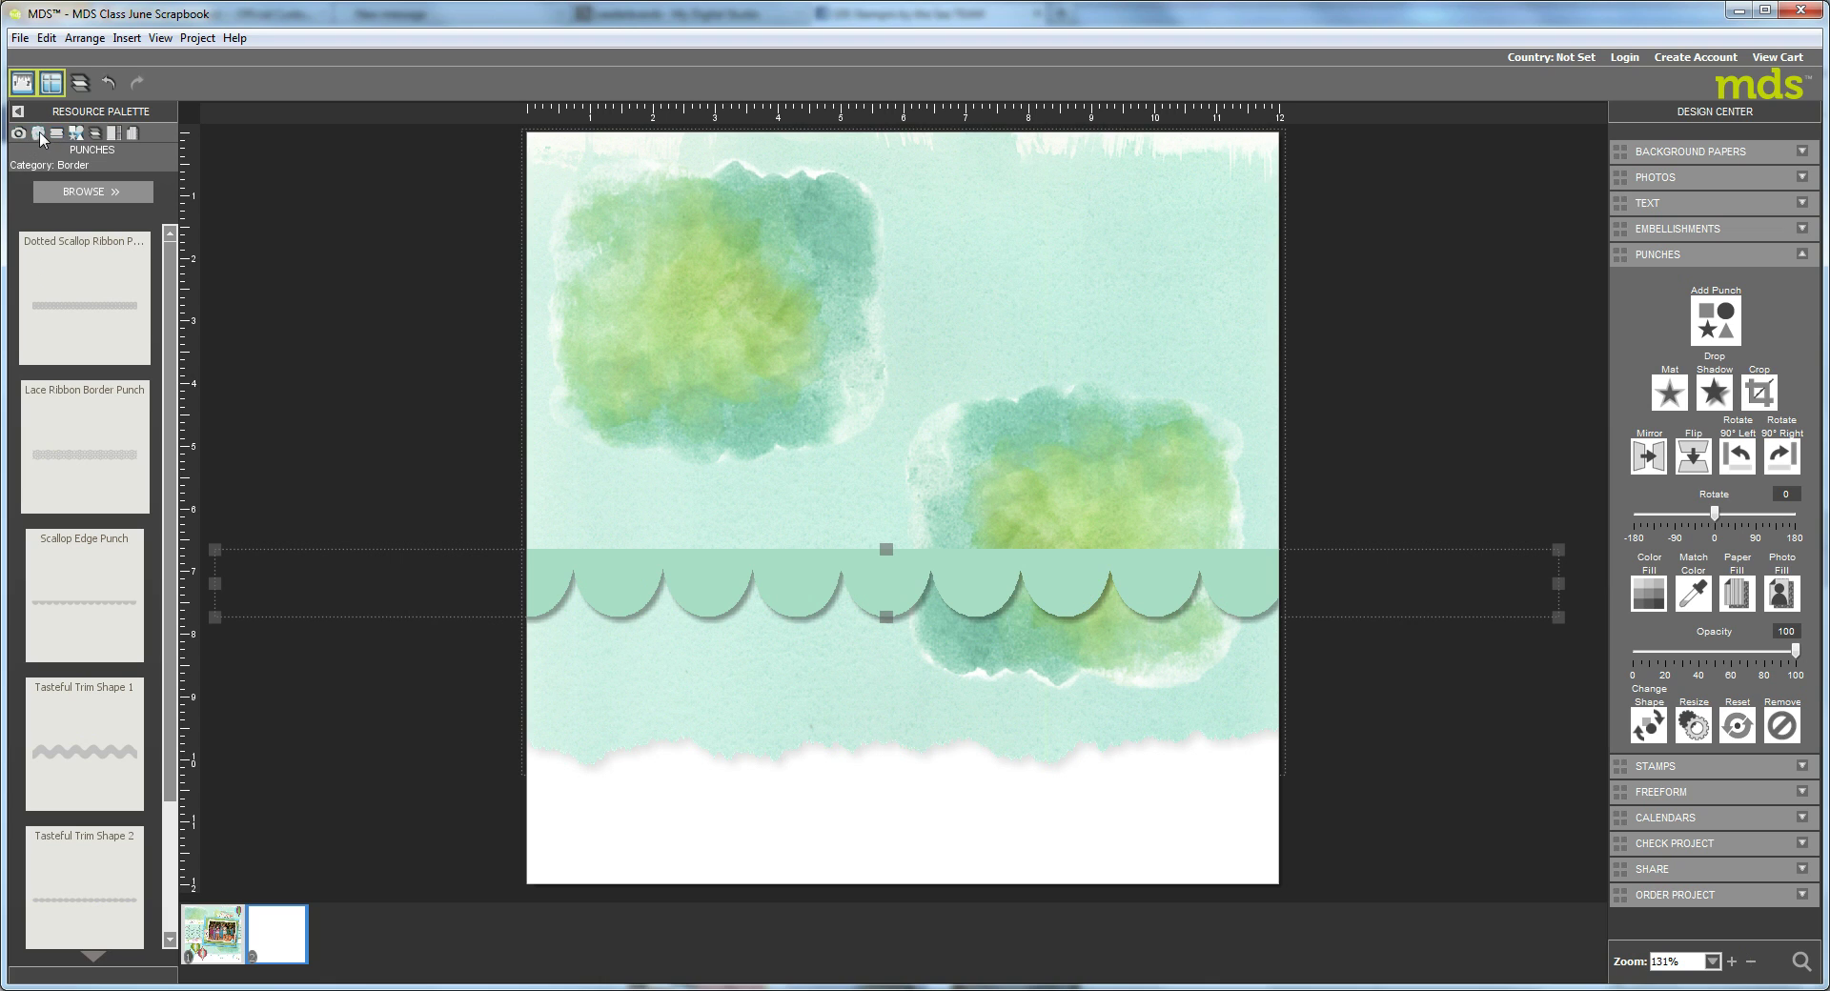
Step: Place the "1.25 Square Punch" from the Basics punch category above the scalloped border near the page's left edge
left_click(91, 191)
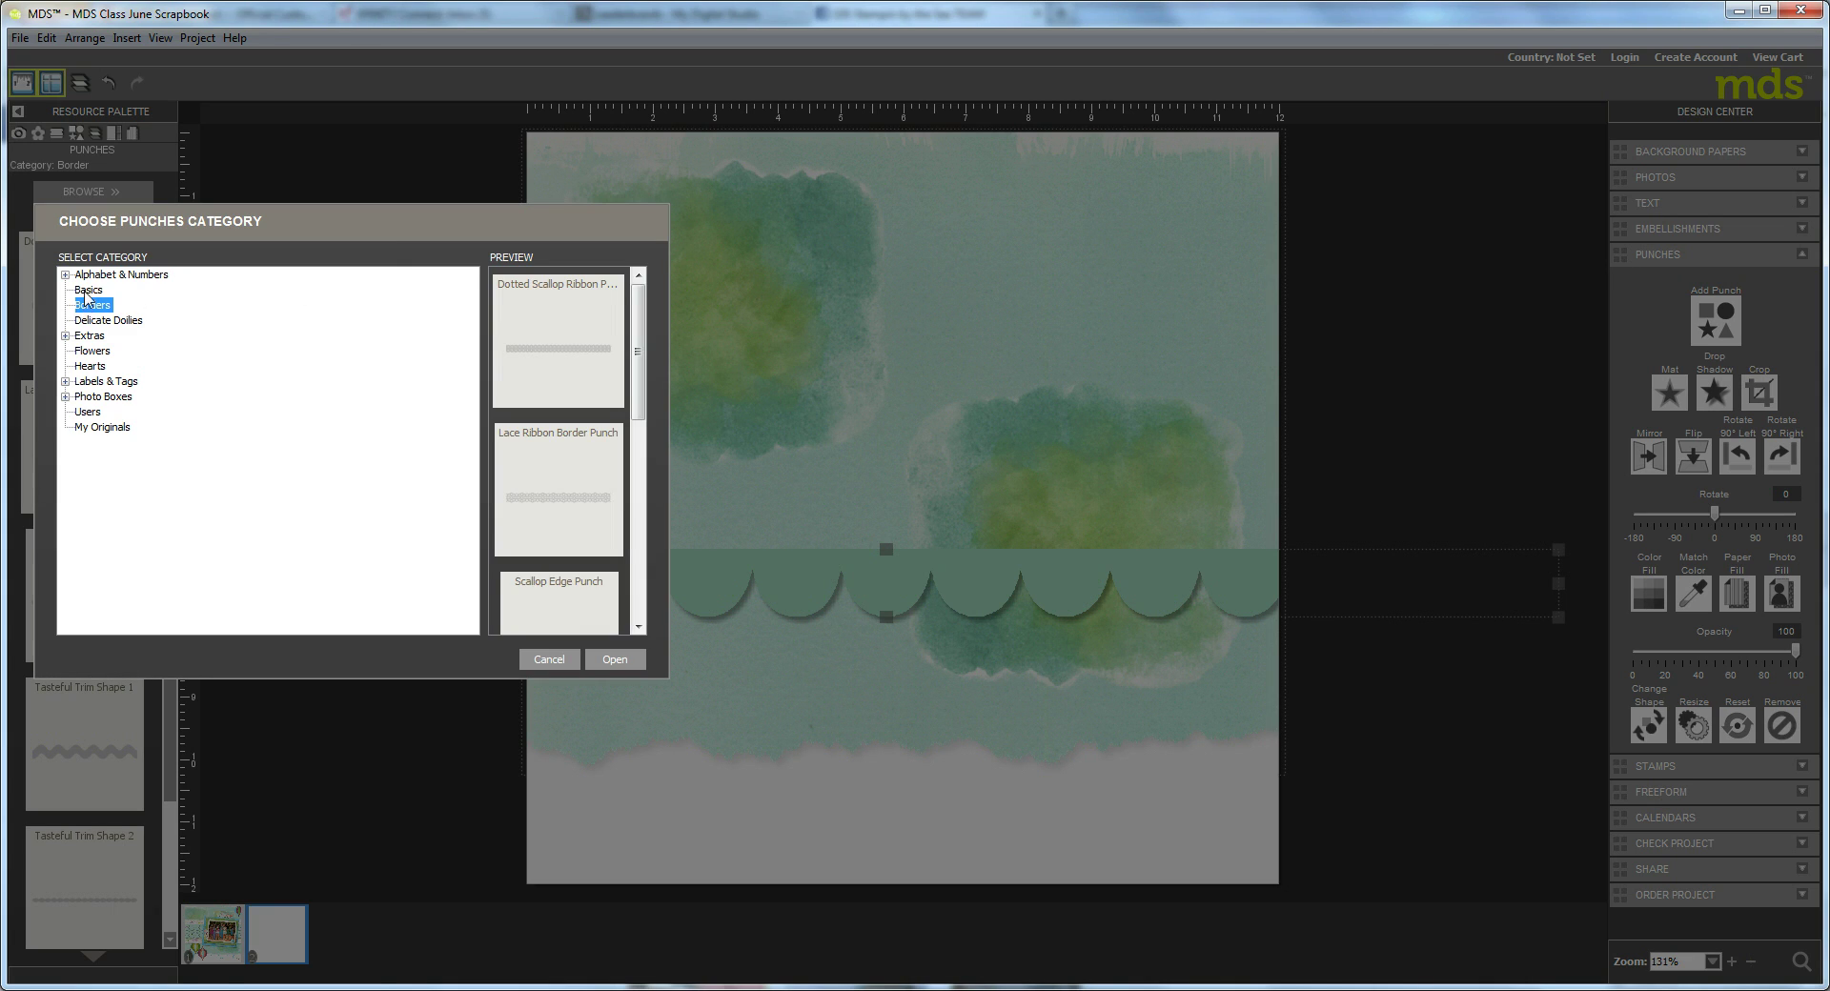
left_click(87, 290)
left_click(640, 658)
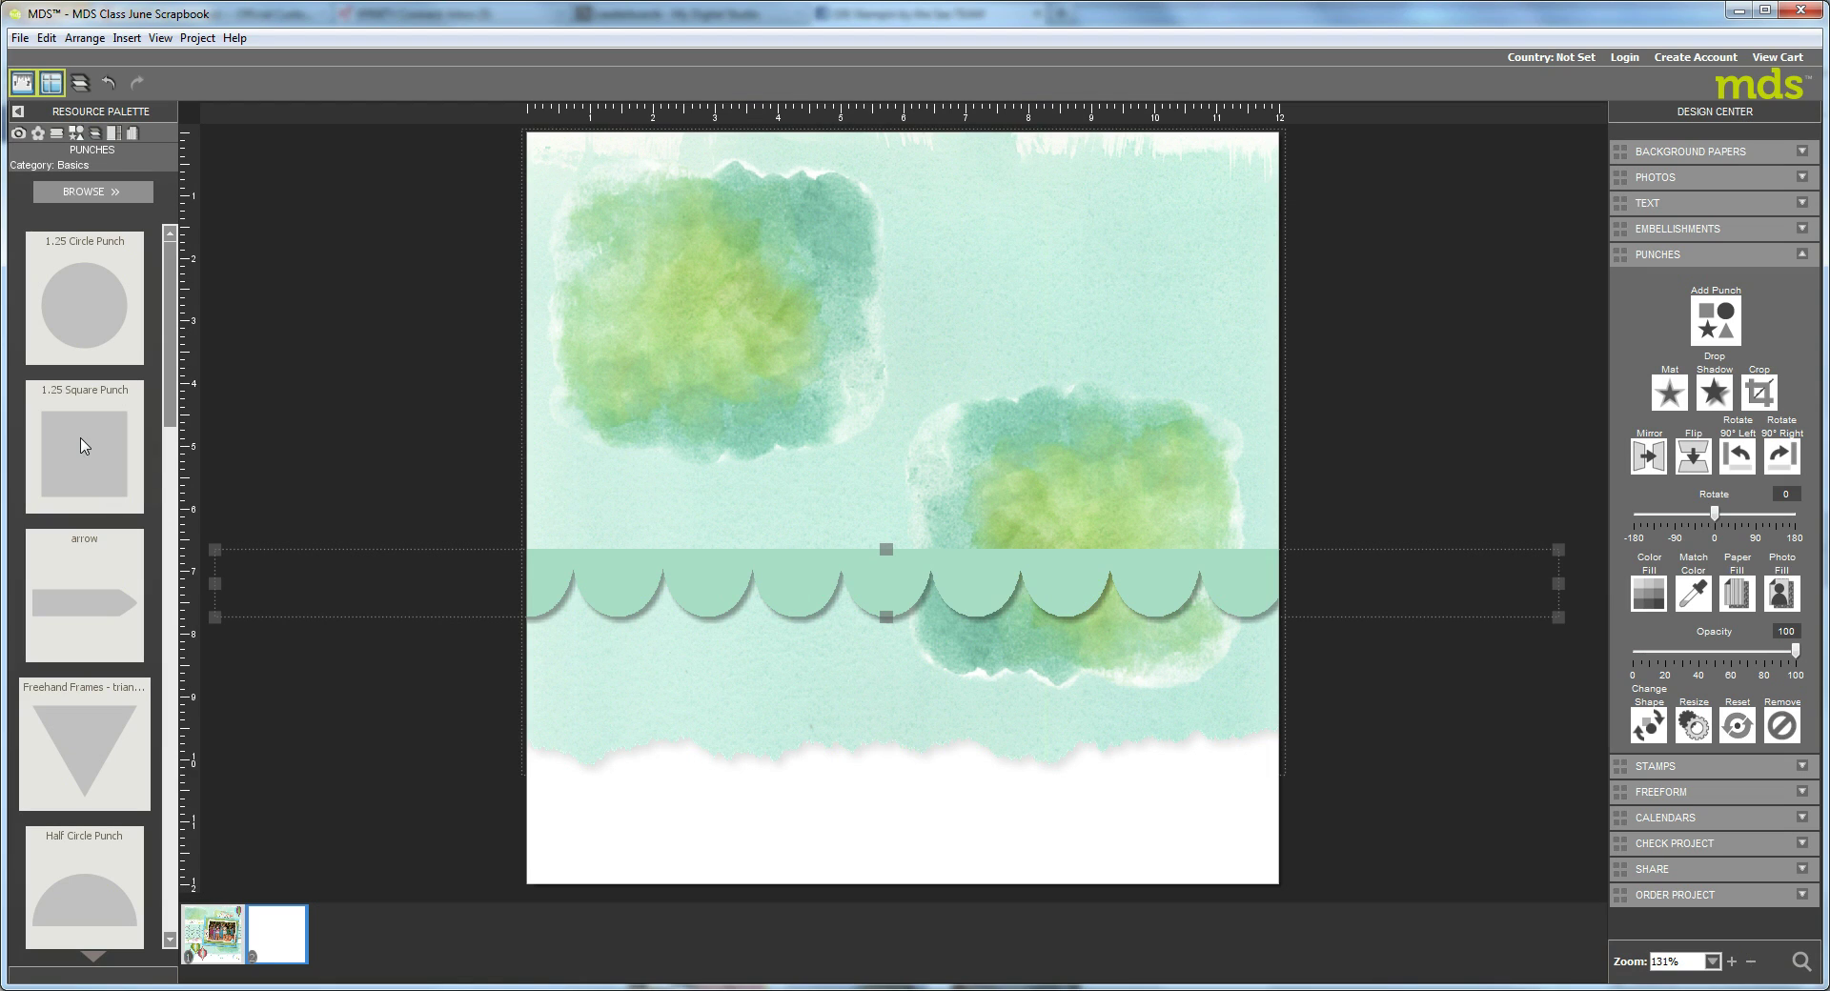
left_click_drag(84, 446, 589, 398)
Step: Stretch the square punch into a full-page-width strip about 2.8 inches tall, with its lower edge overlapping the scalloped border
left_click(601, 455)
left_click_drag(596, 487, 1305, 513)
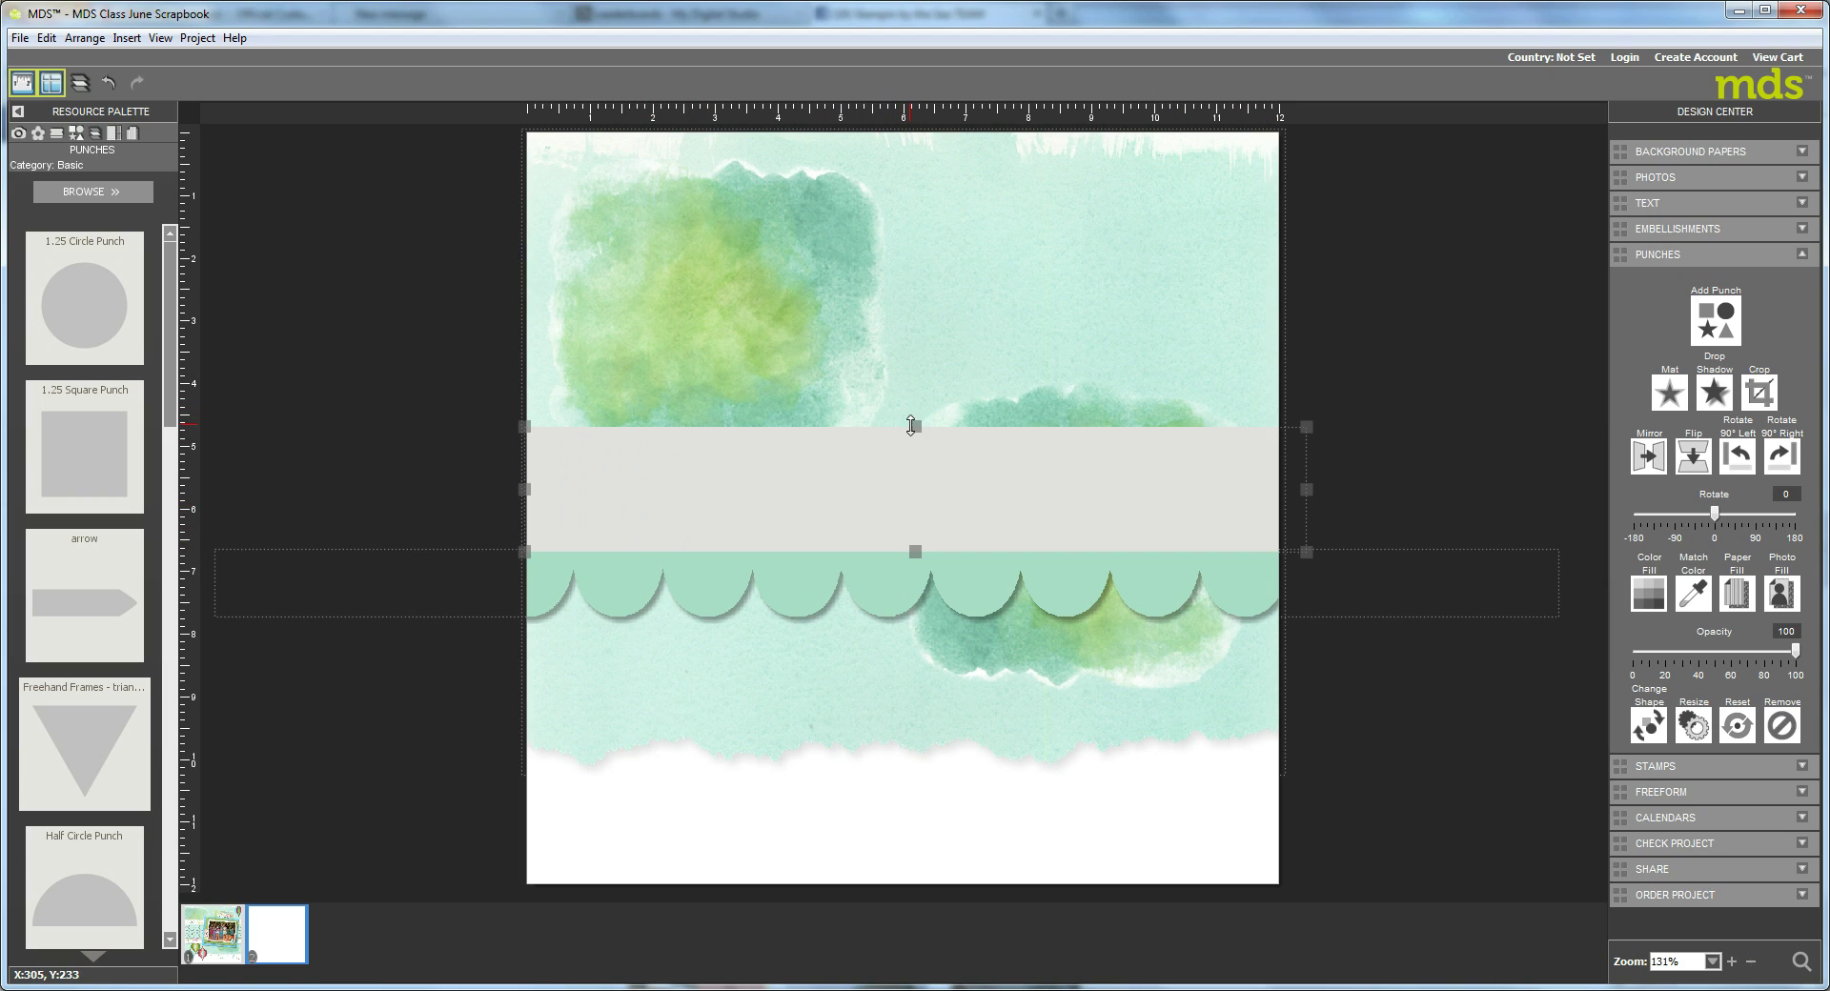
left_click_drag(915, 426, 911, 378)
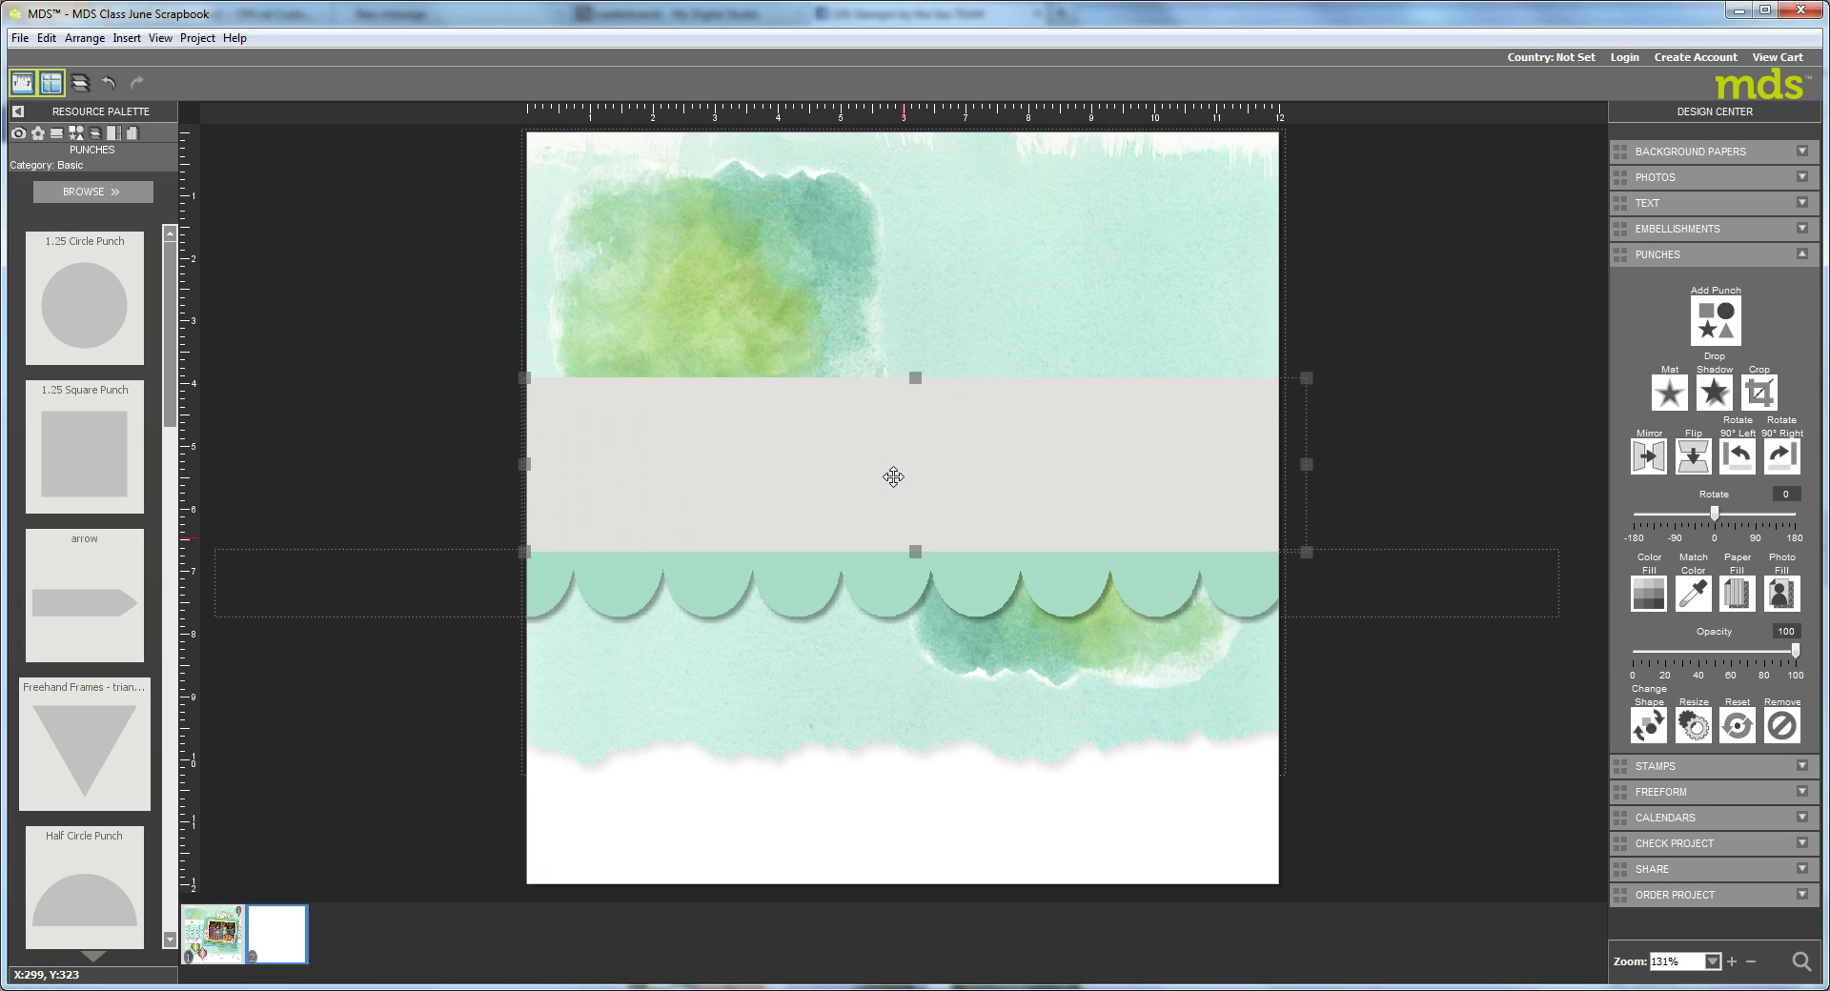
left_click_drag(873, 482, 870, 481)
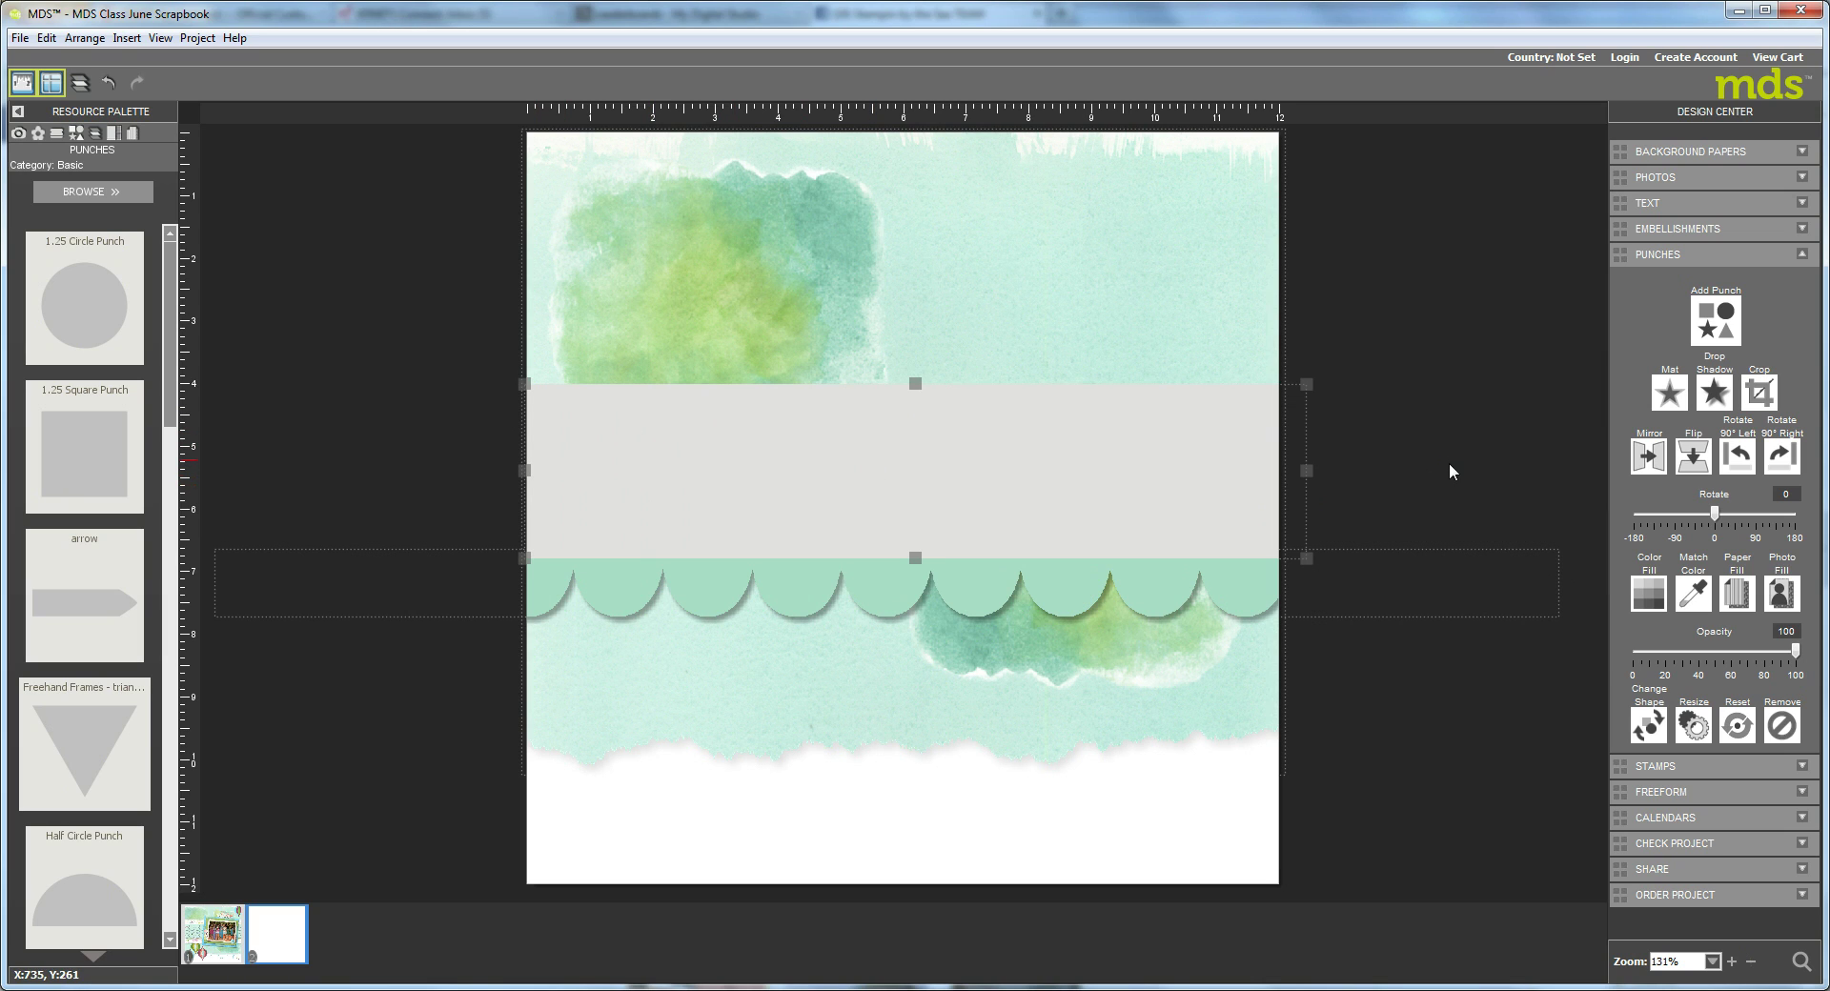
Step: Fill the strip with Pool Party card stock and nudge it sideways so the fill covers the full page width
left_click(1734, 590)
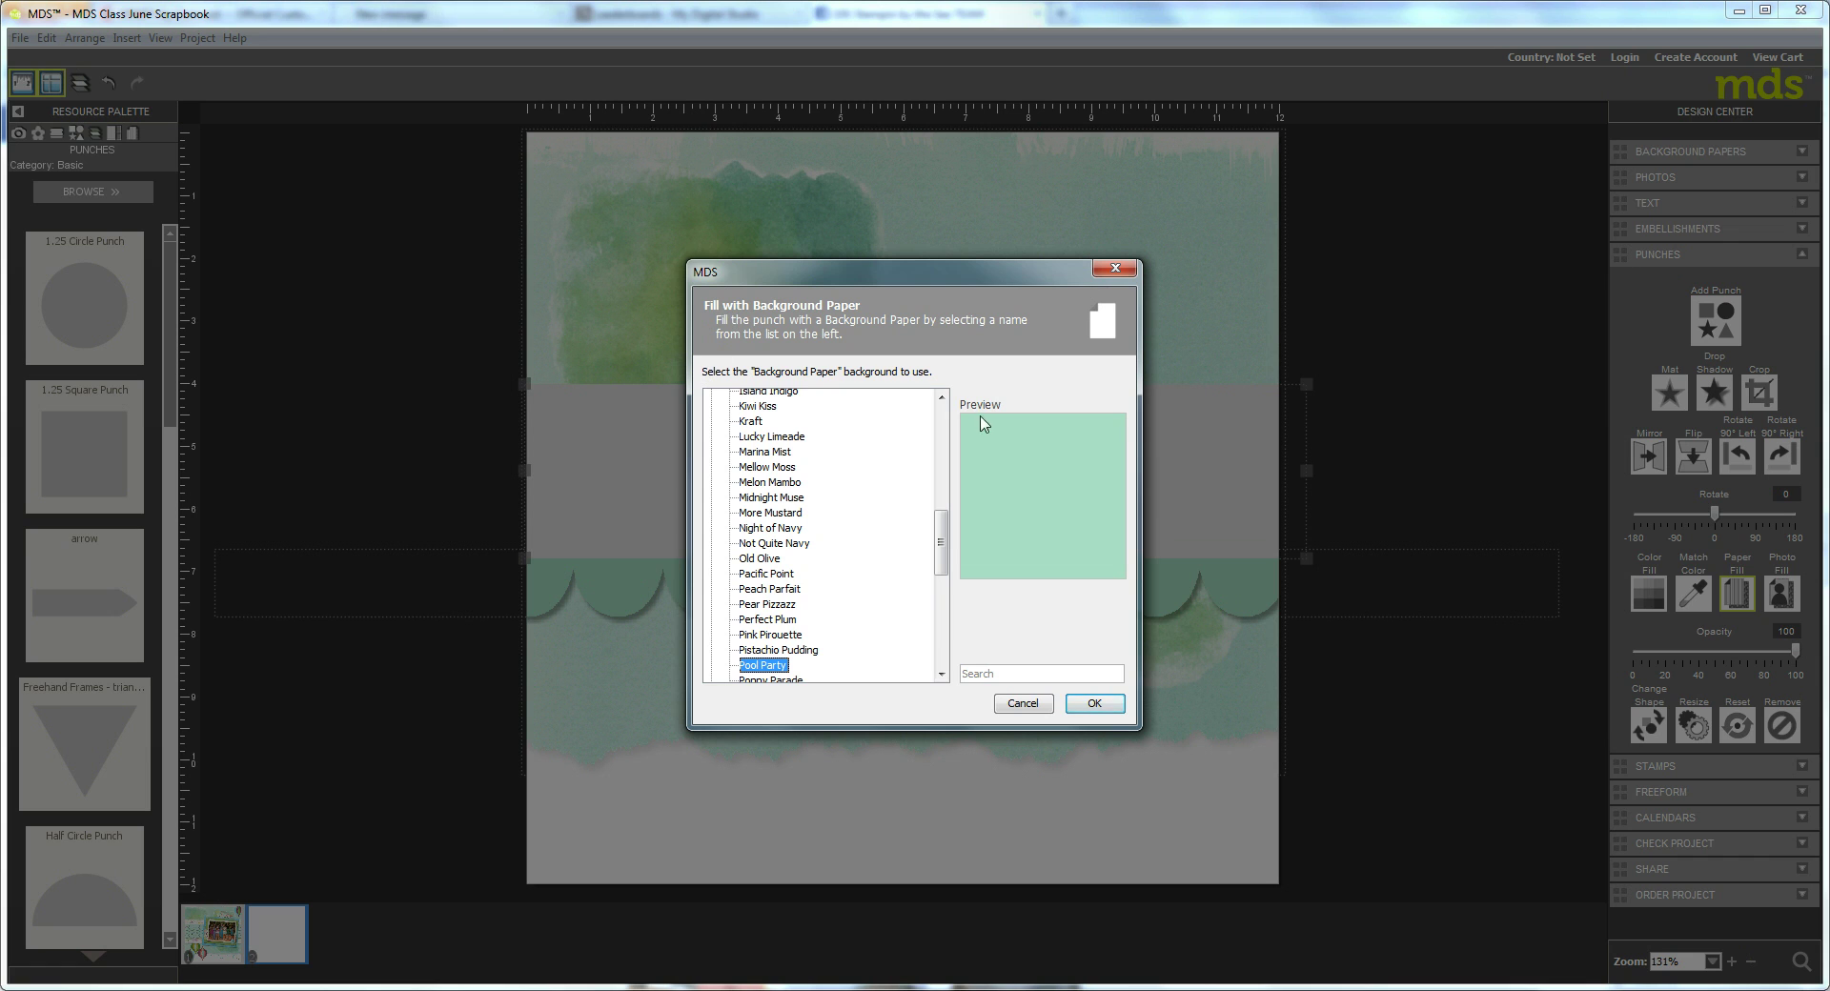
left_click(1093, 707)
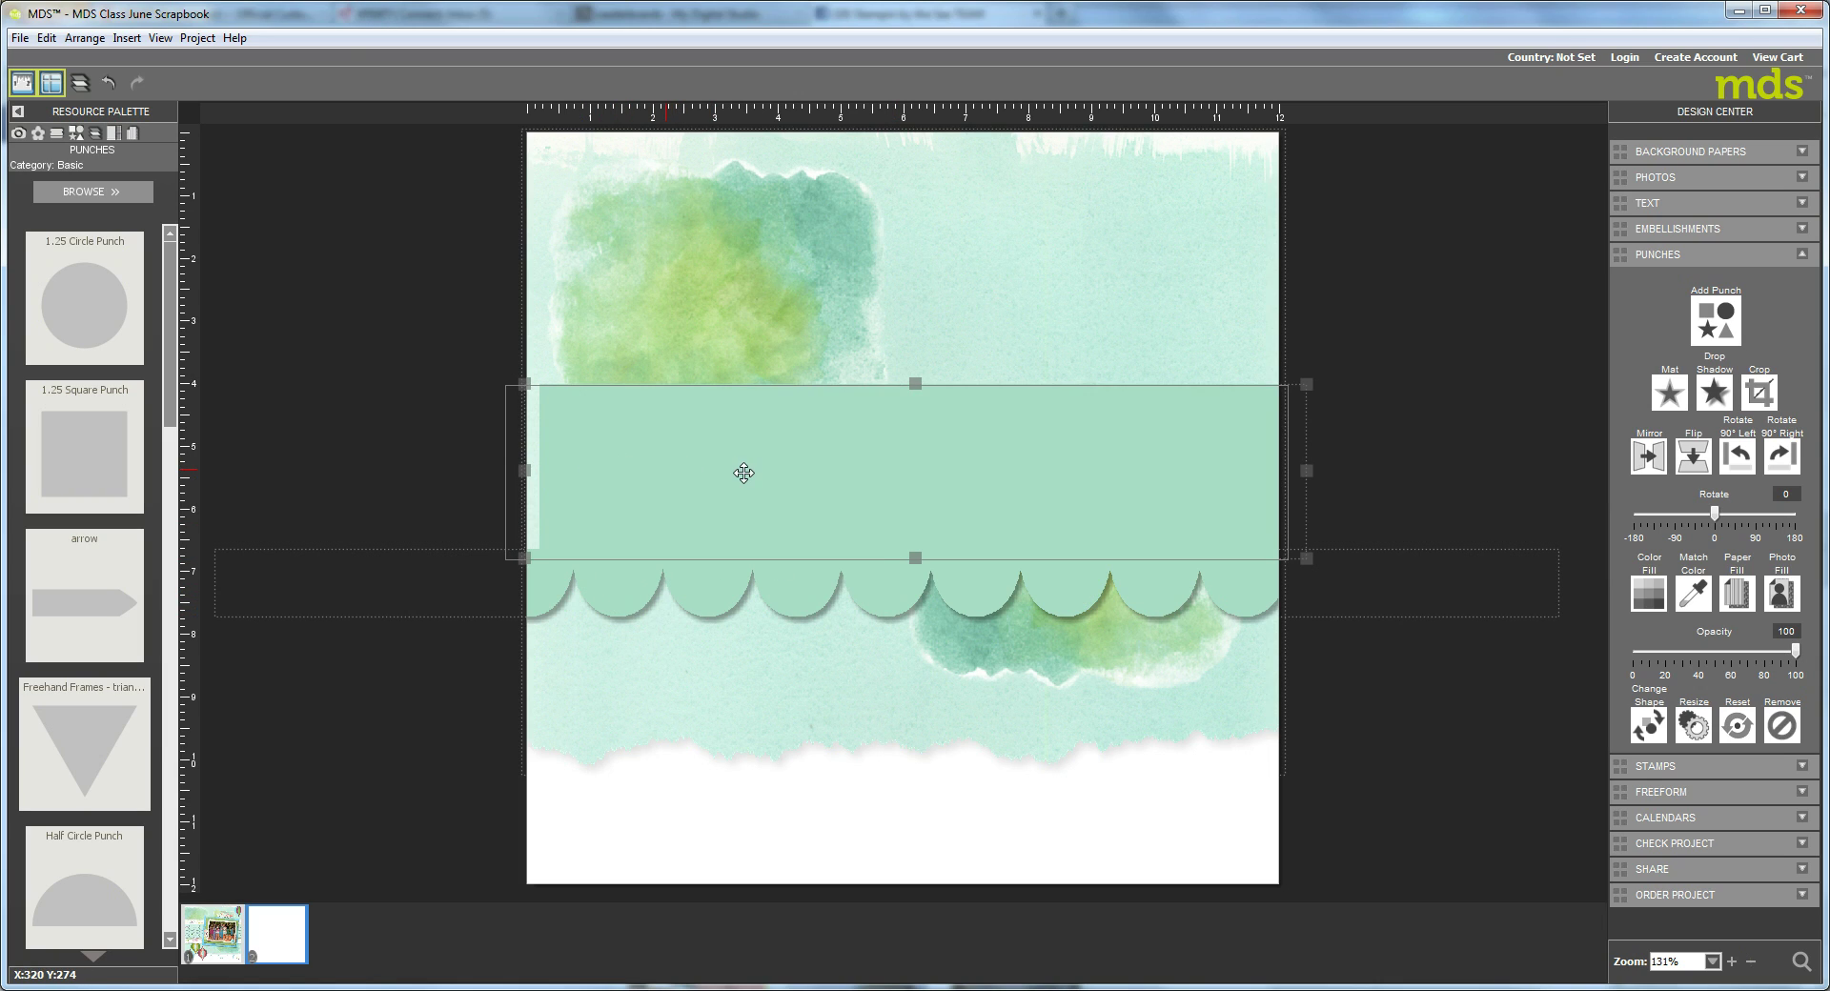
left_click_drag(762, 472, 743, 474)
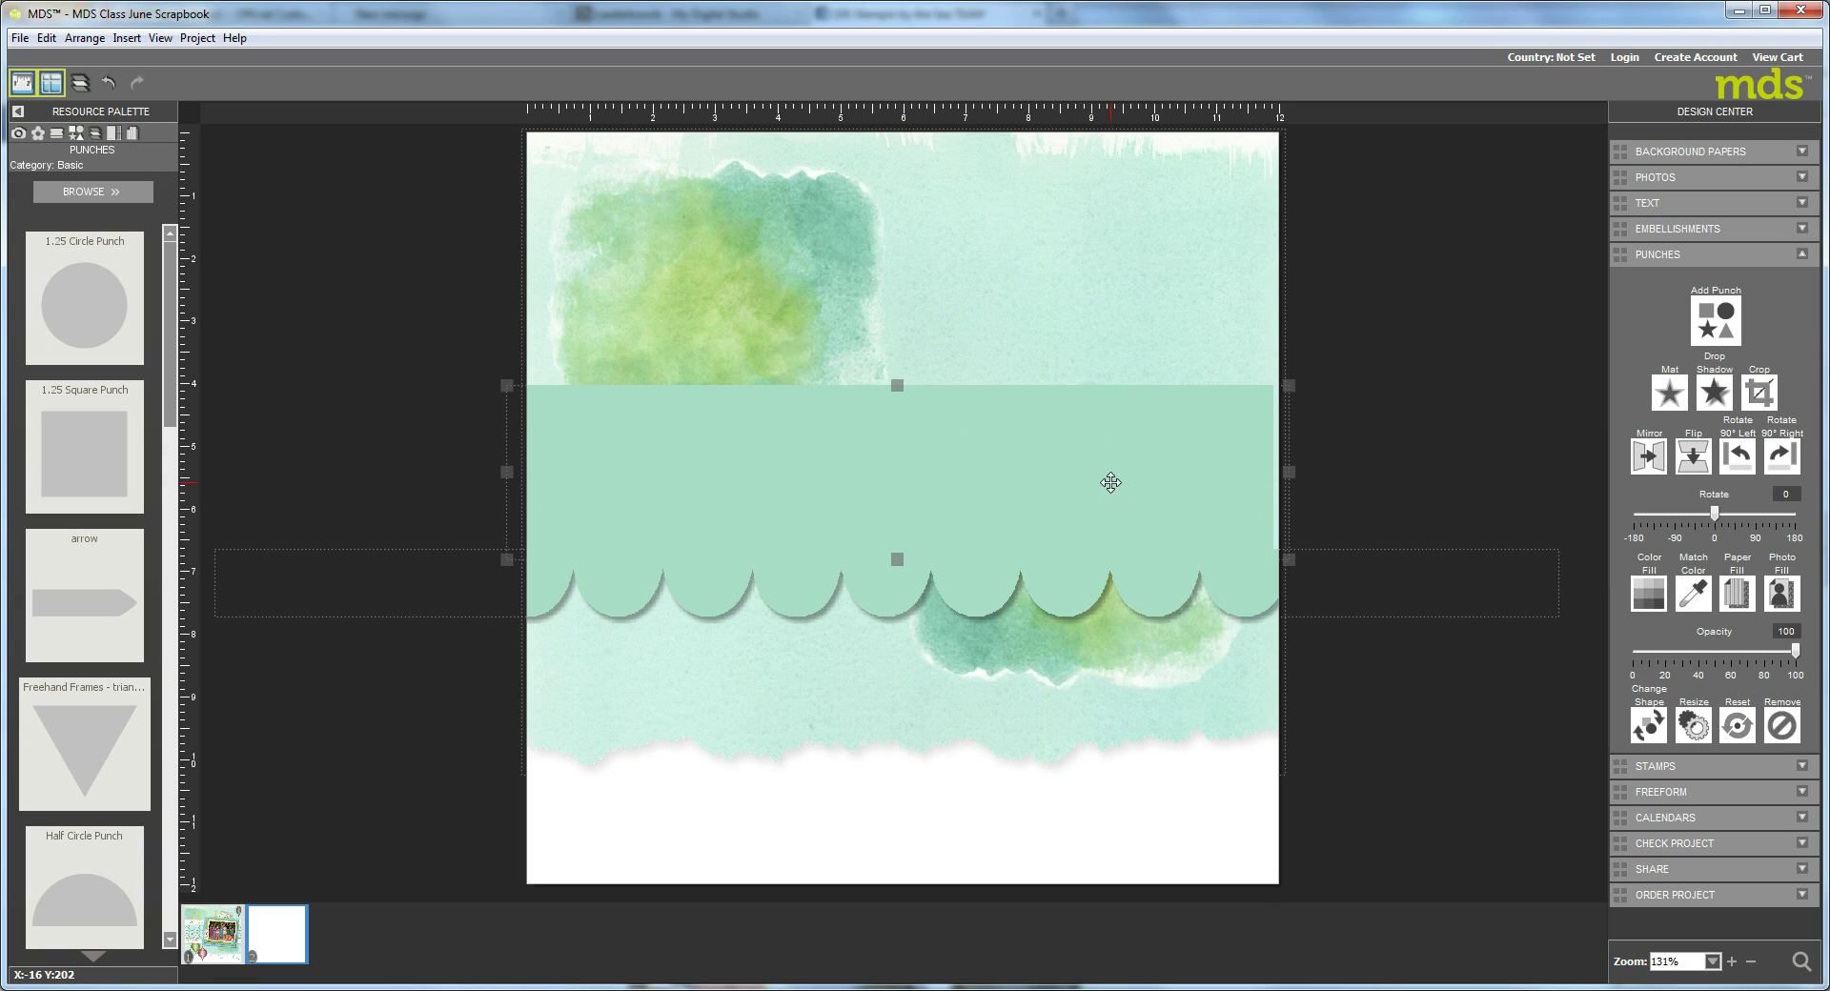
key("Right")
key("Right")
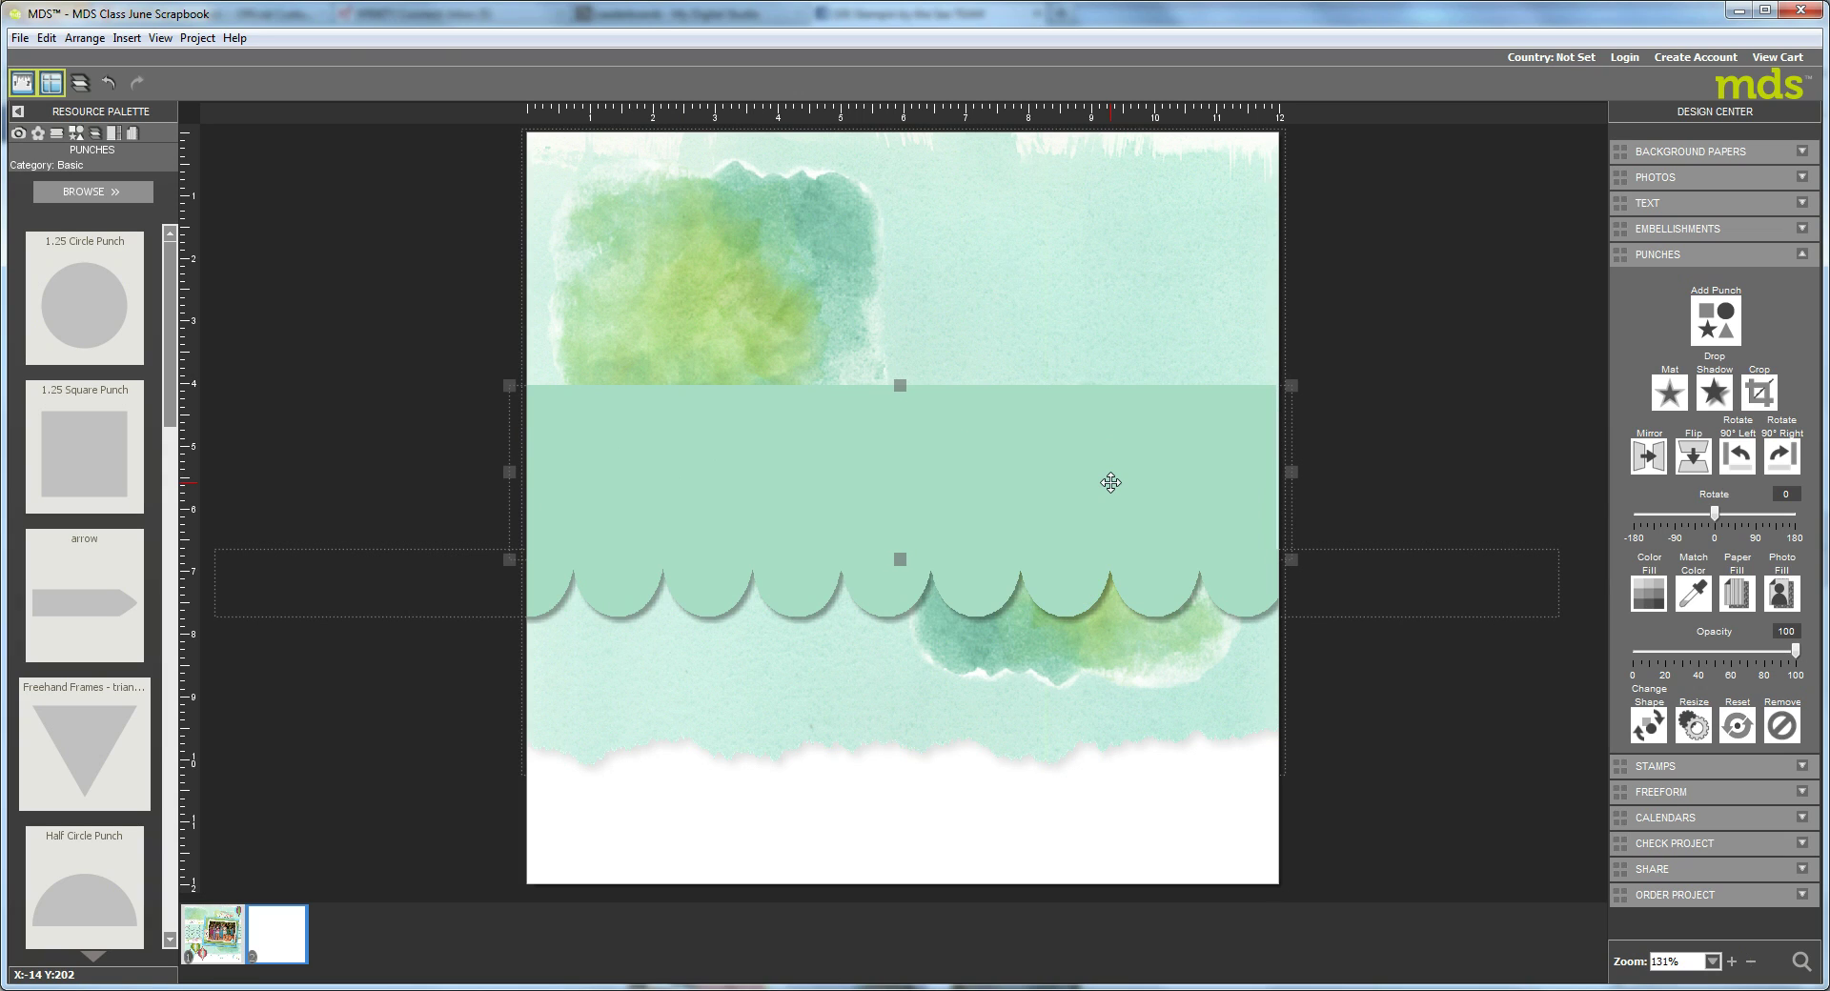
key("Right")
key("Right")
key("Right")
key("Right")
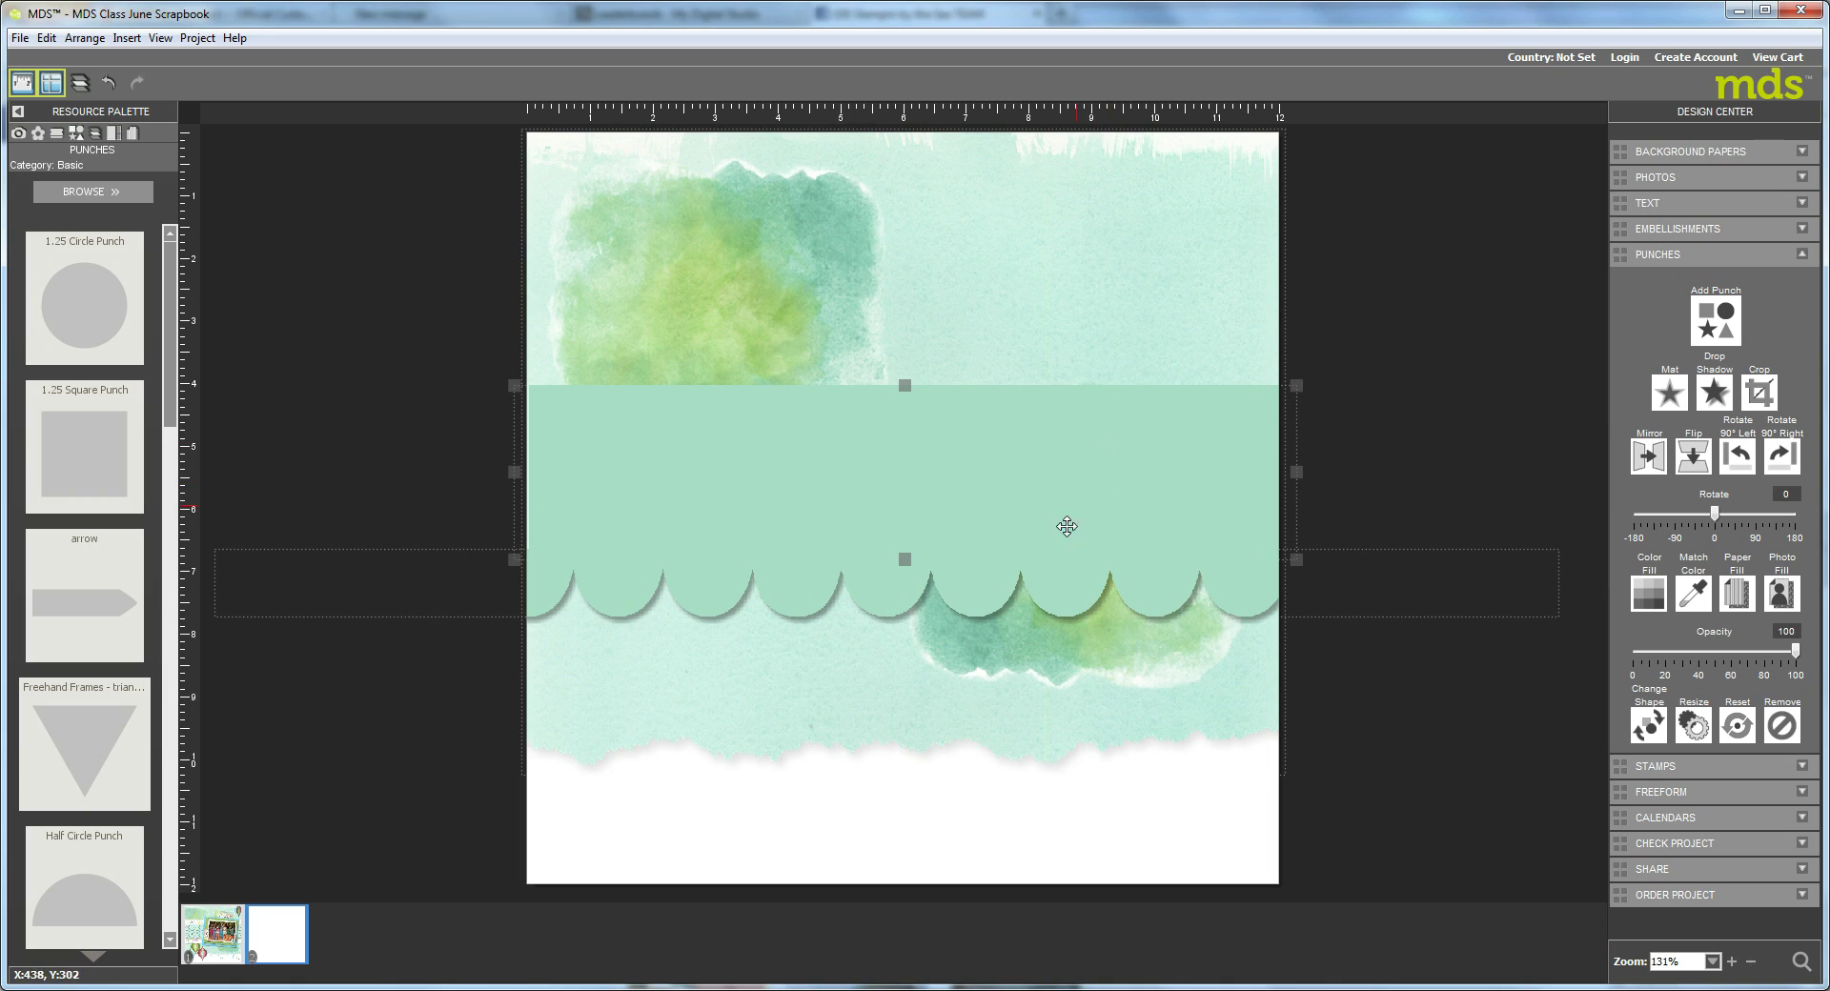
Step: Bring the scalloped border to the front of the Pool Party strip
left_click(890, 598)
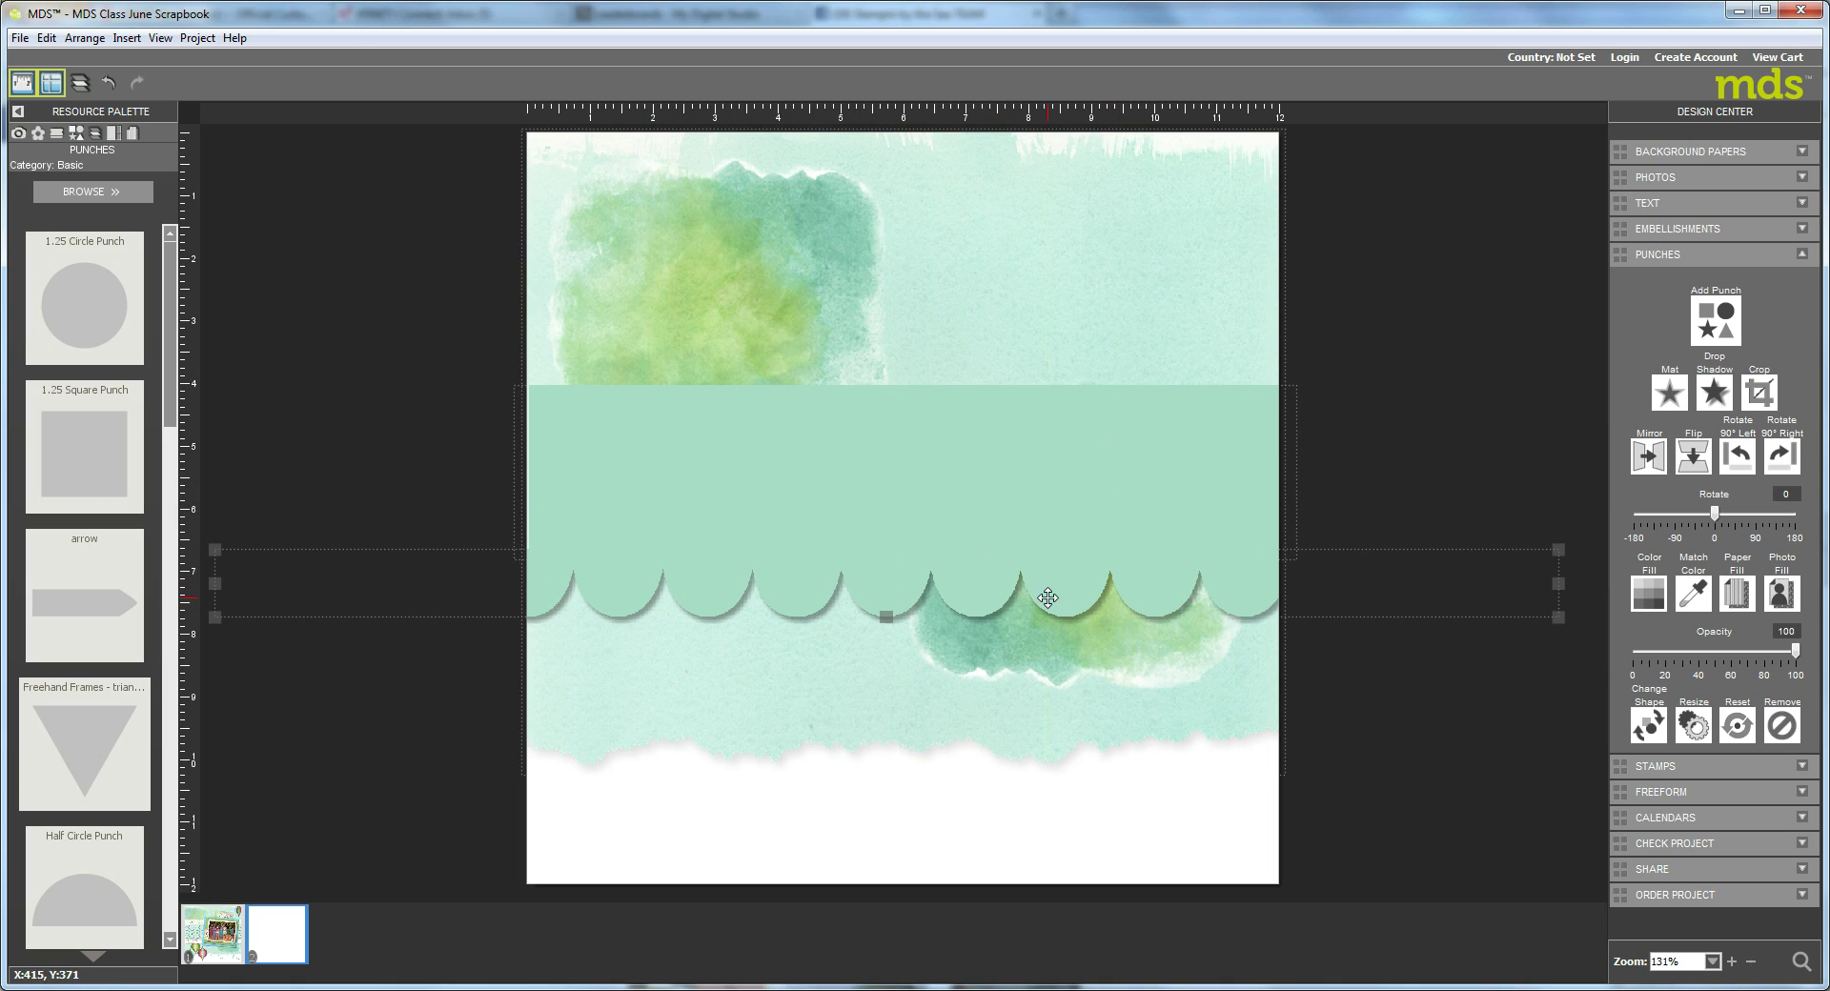
left_click(81, 85)
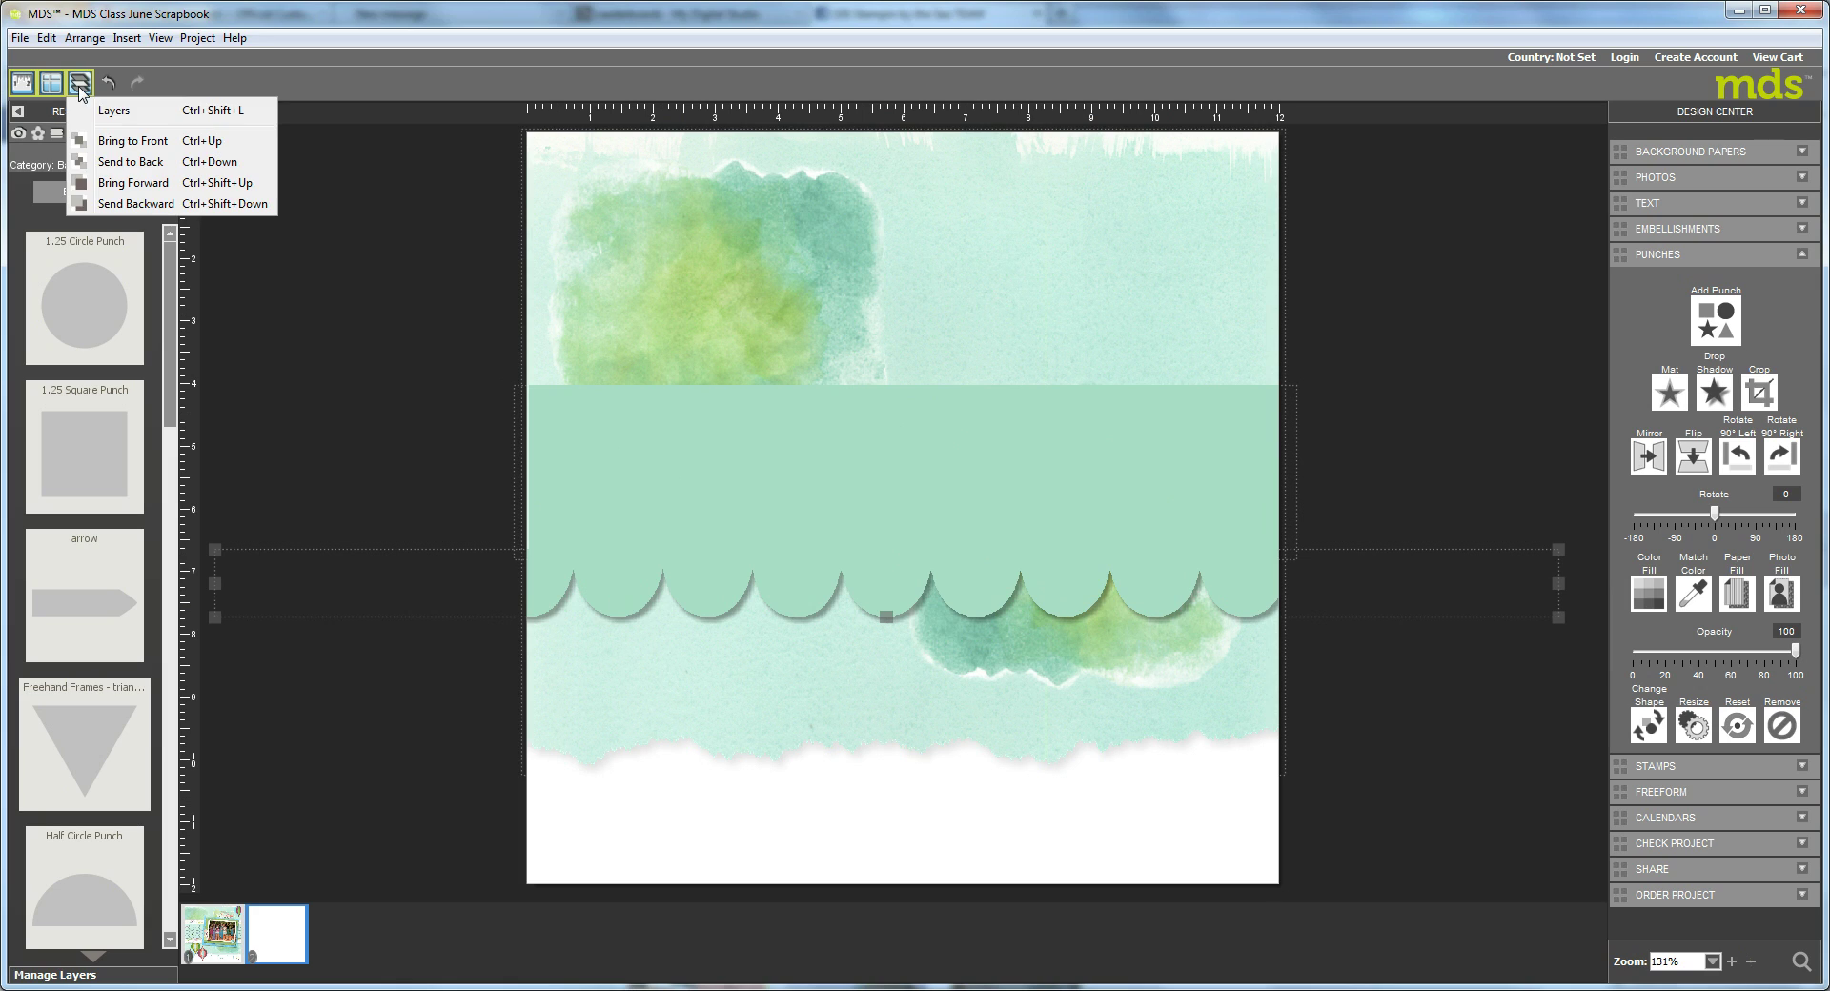
left_click(117, 139)
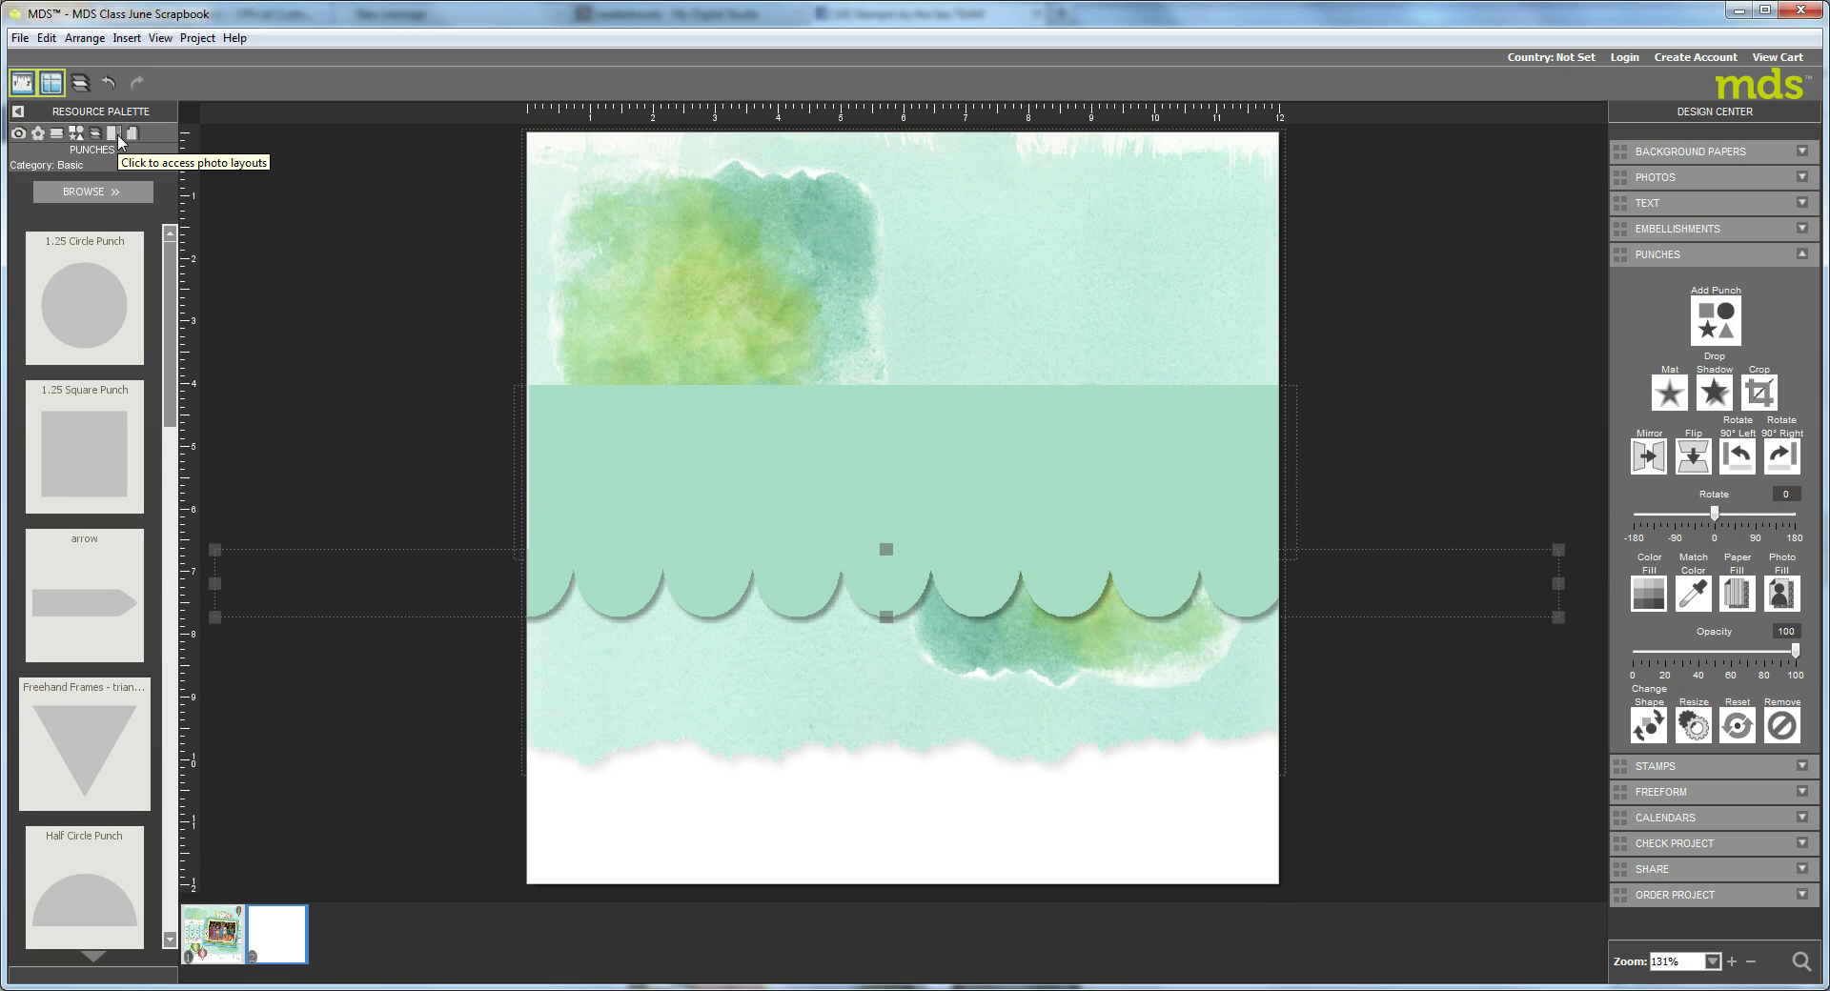
left_click(115, 133)
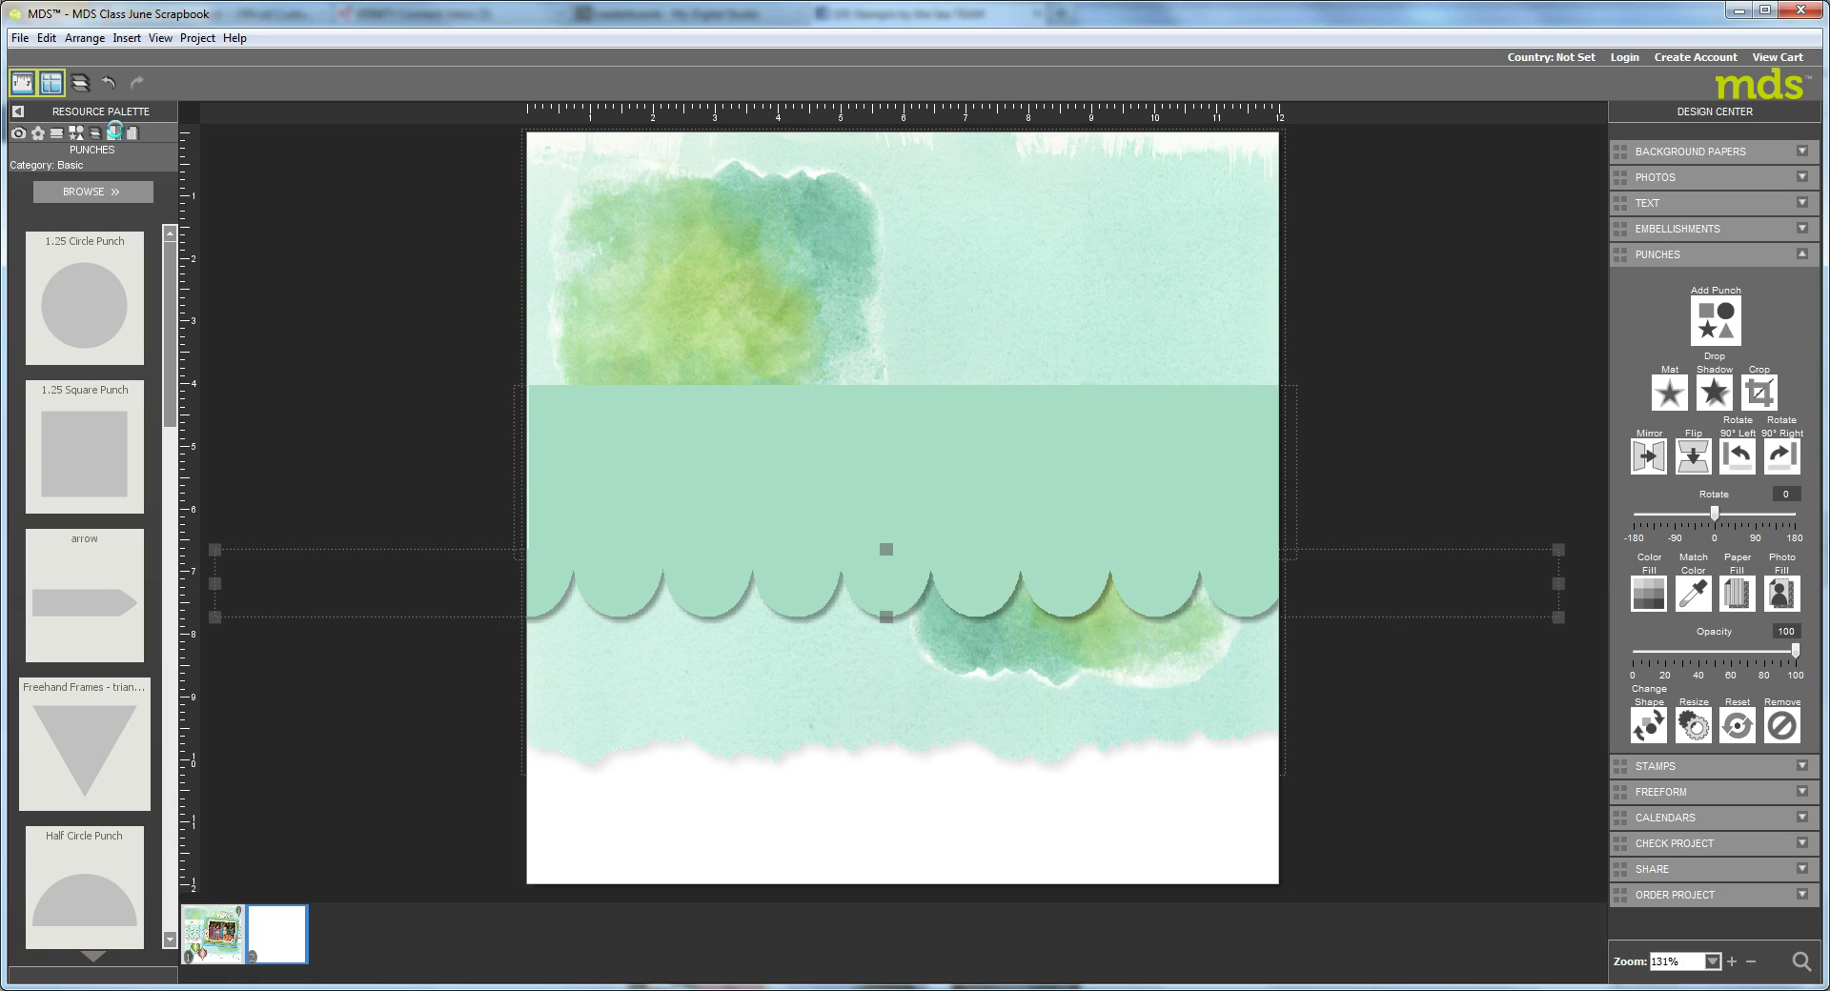
Step: Duplicate the scalloped border four times and place two copies as overlapping scallop rows across the upper part of the Pool Party strip
key("ctrl+v")
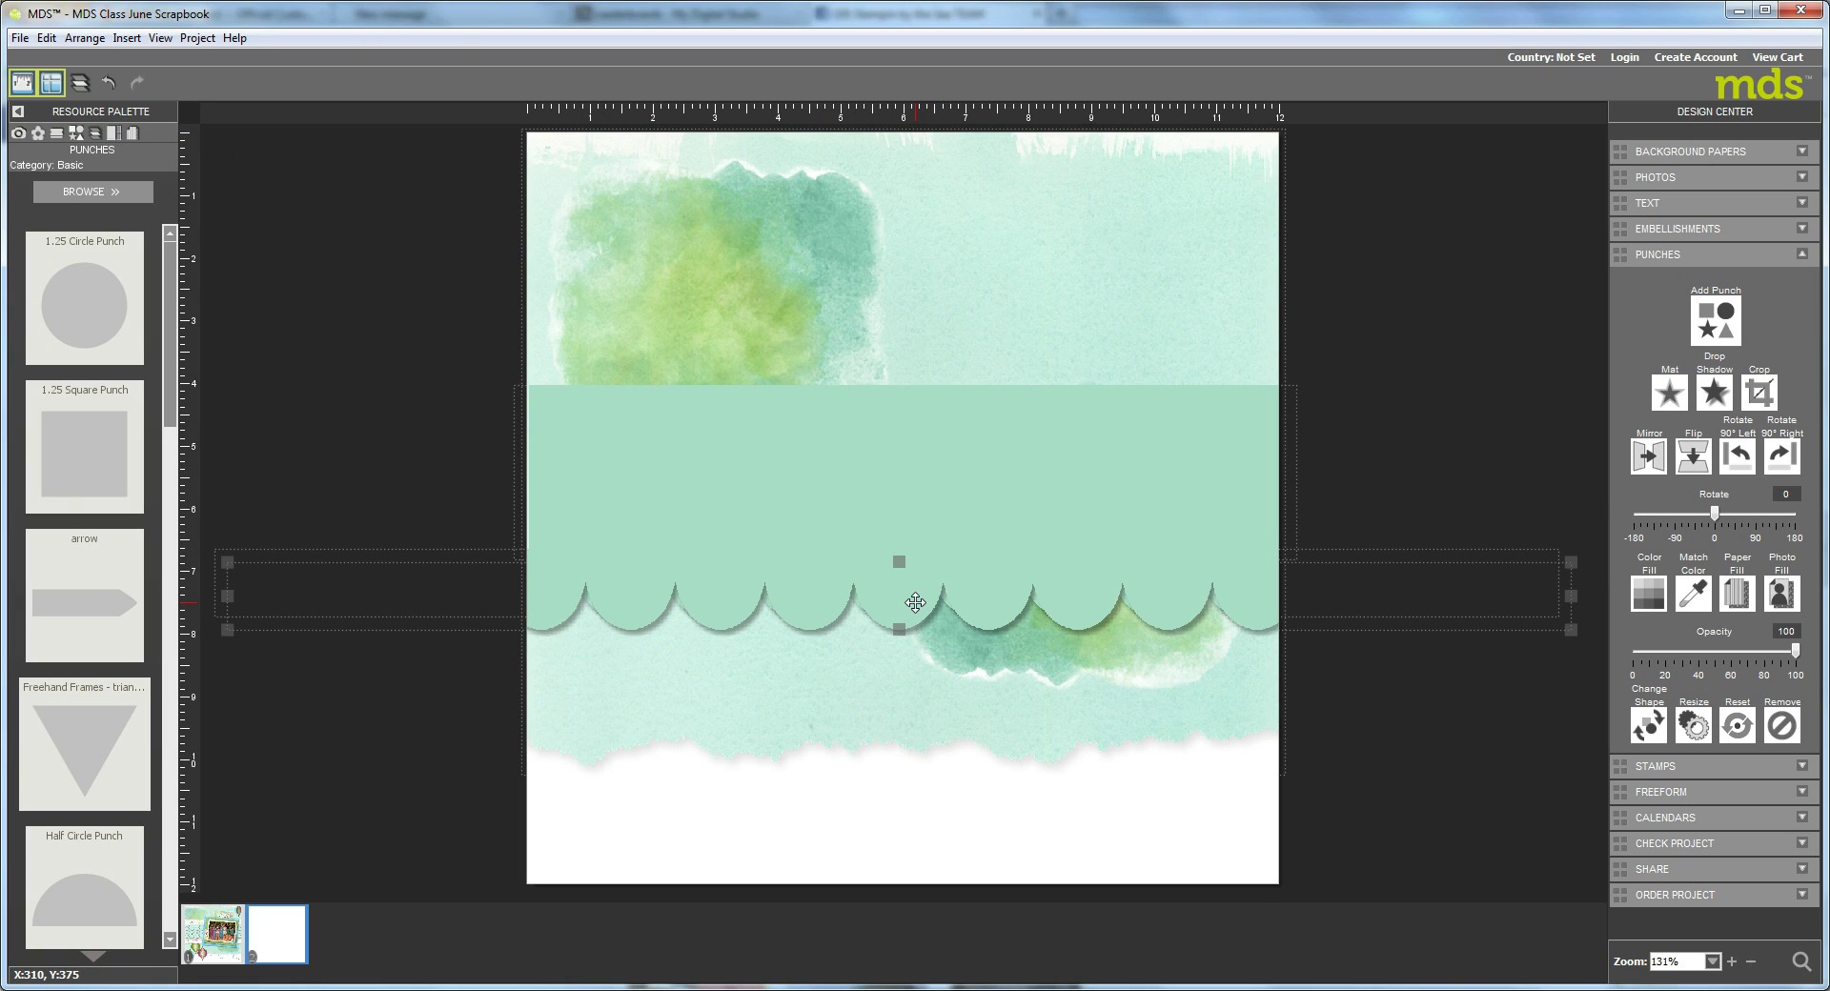
key("ctrl+v")
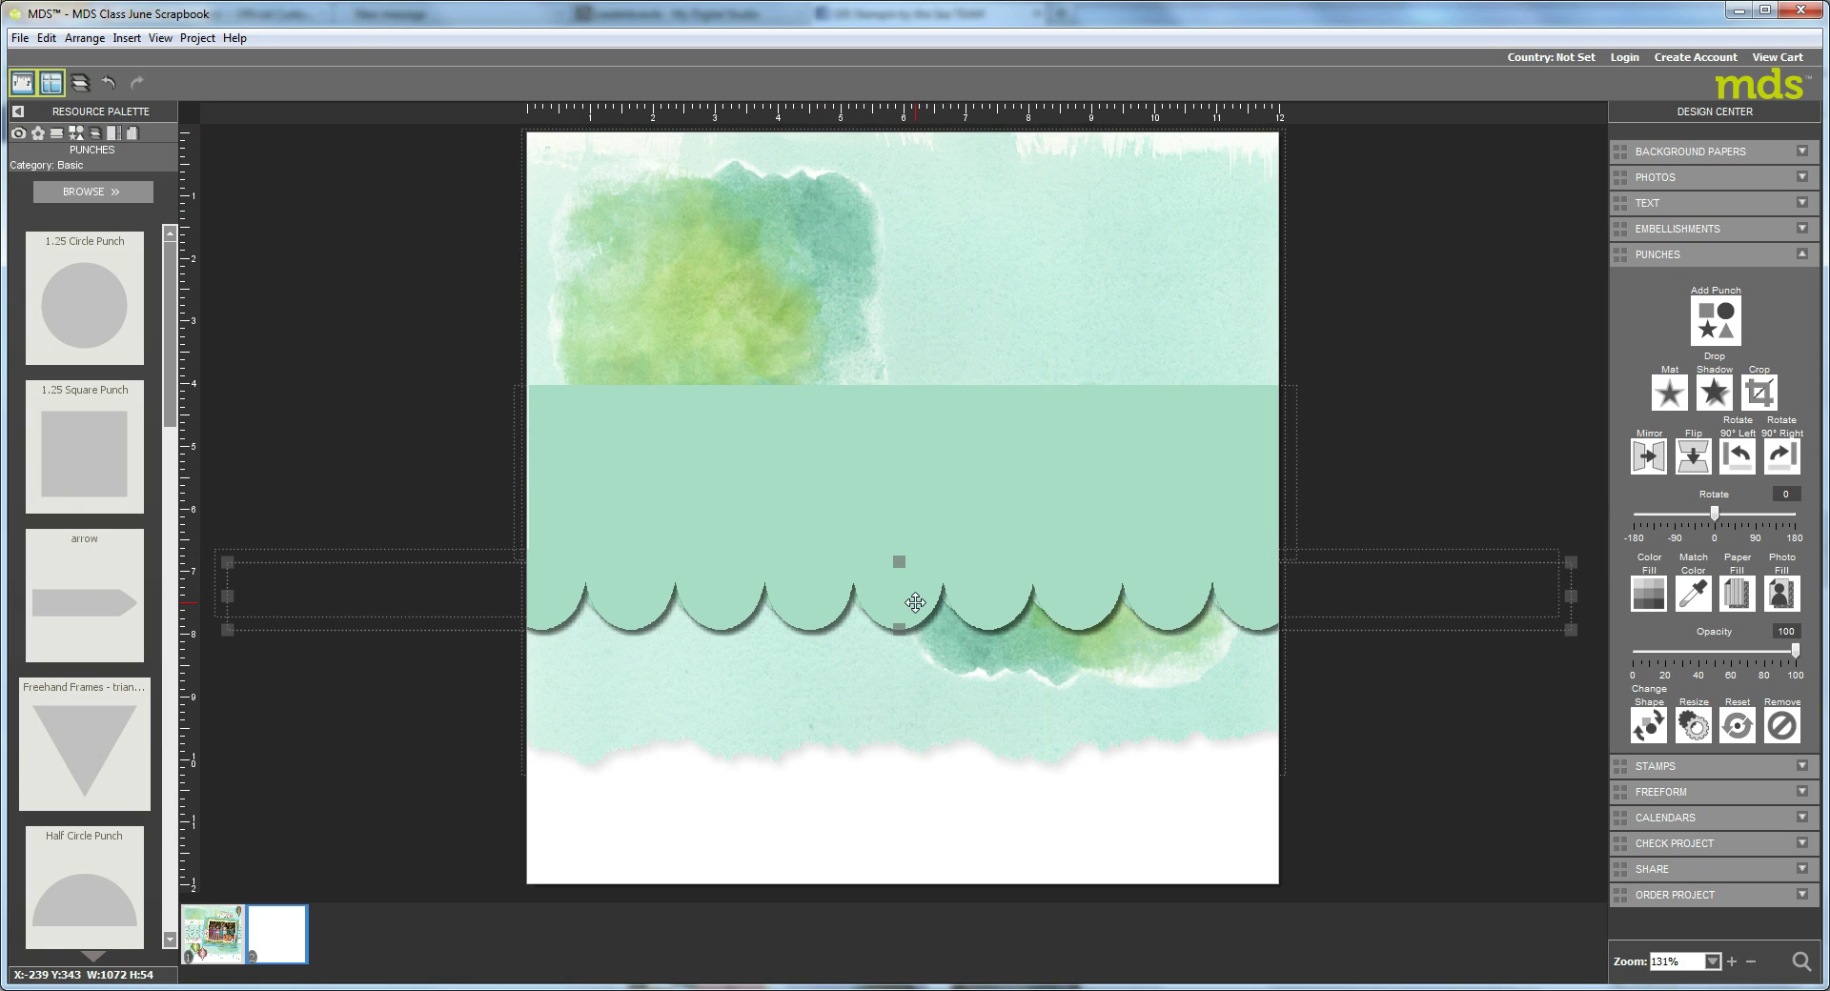
key("ctrl+v")
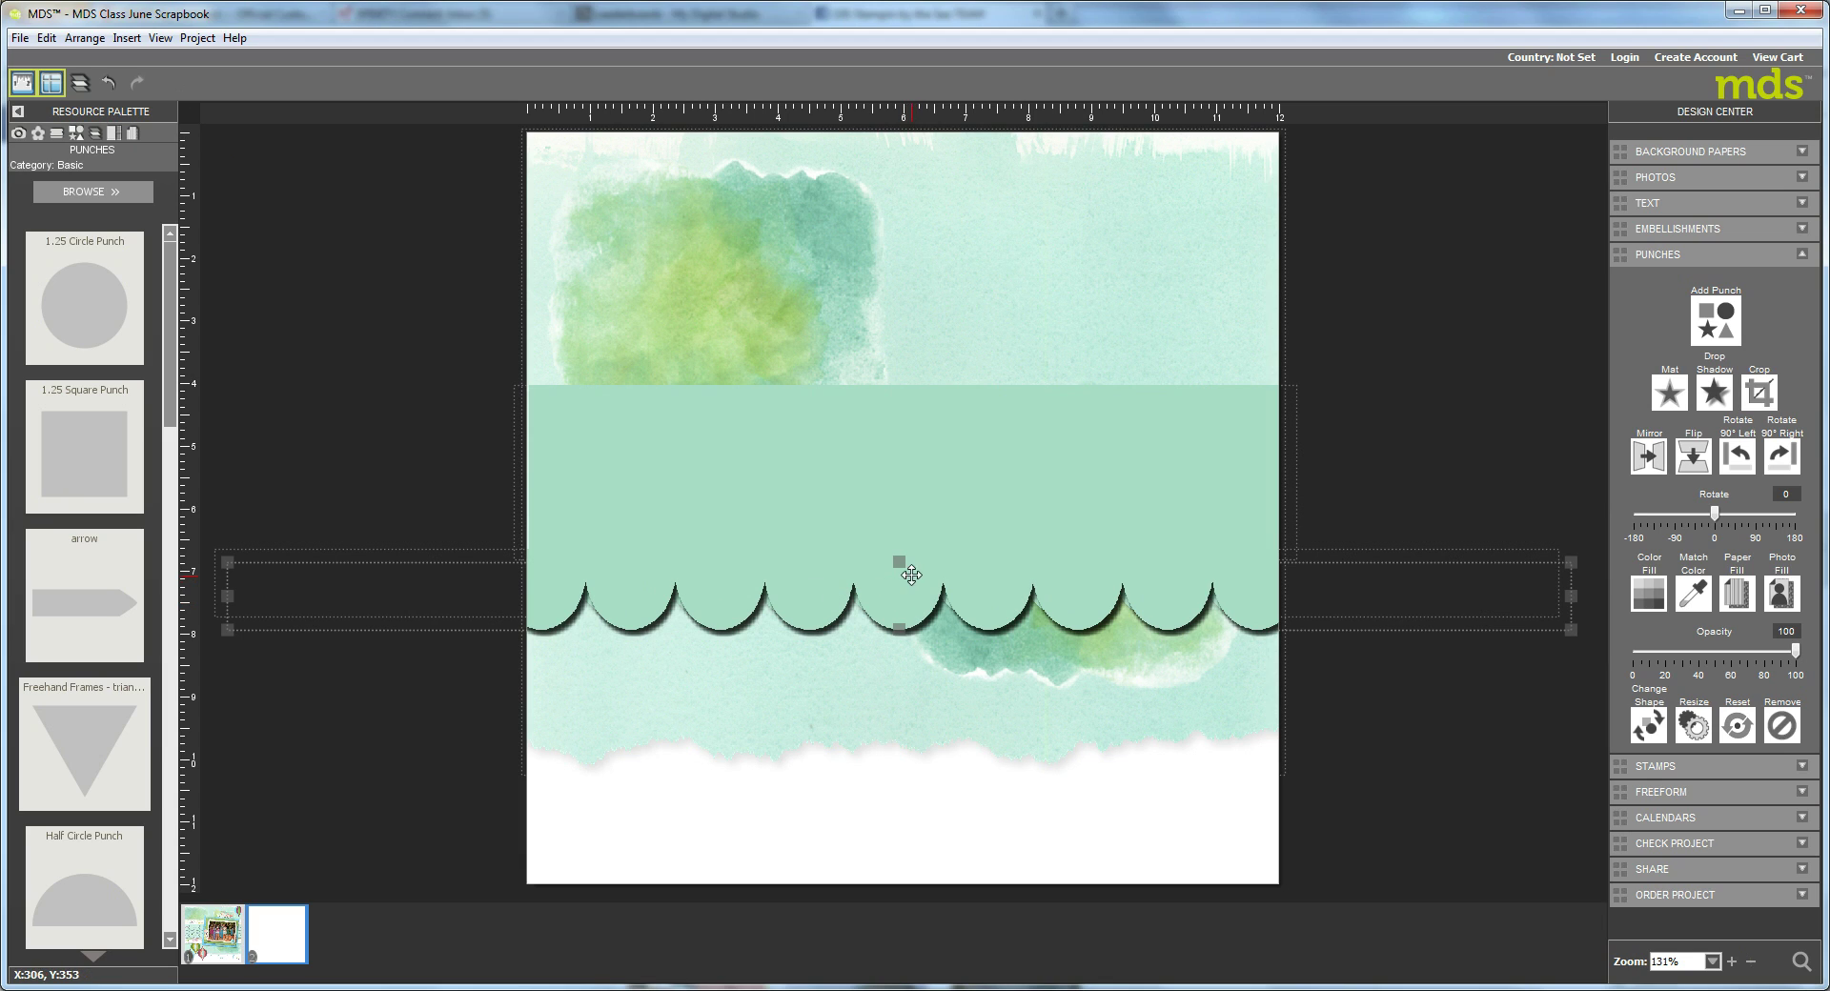
left_click_drag(915, 589, 897, 412)
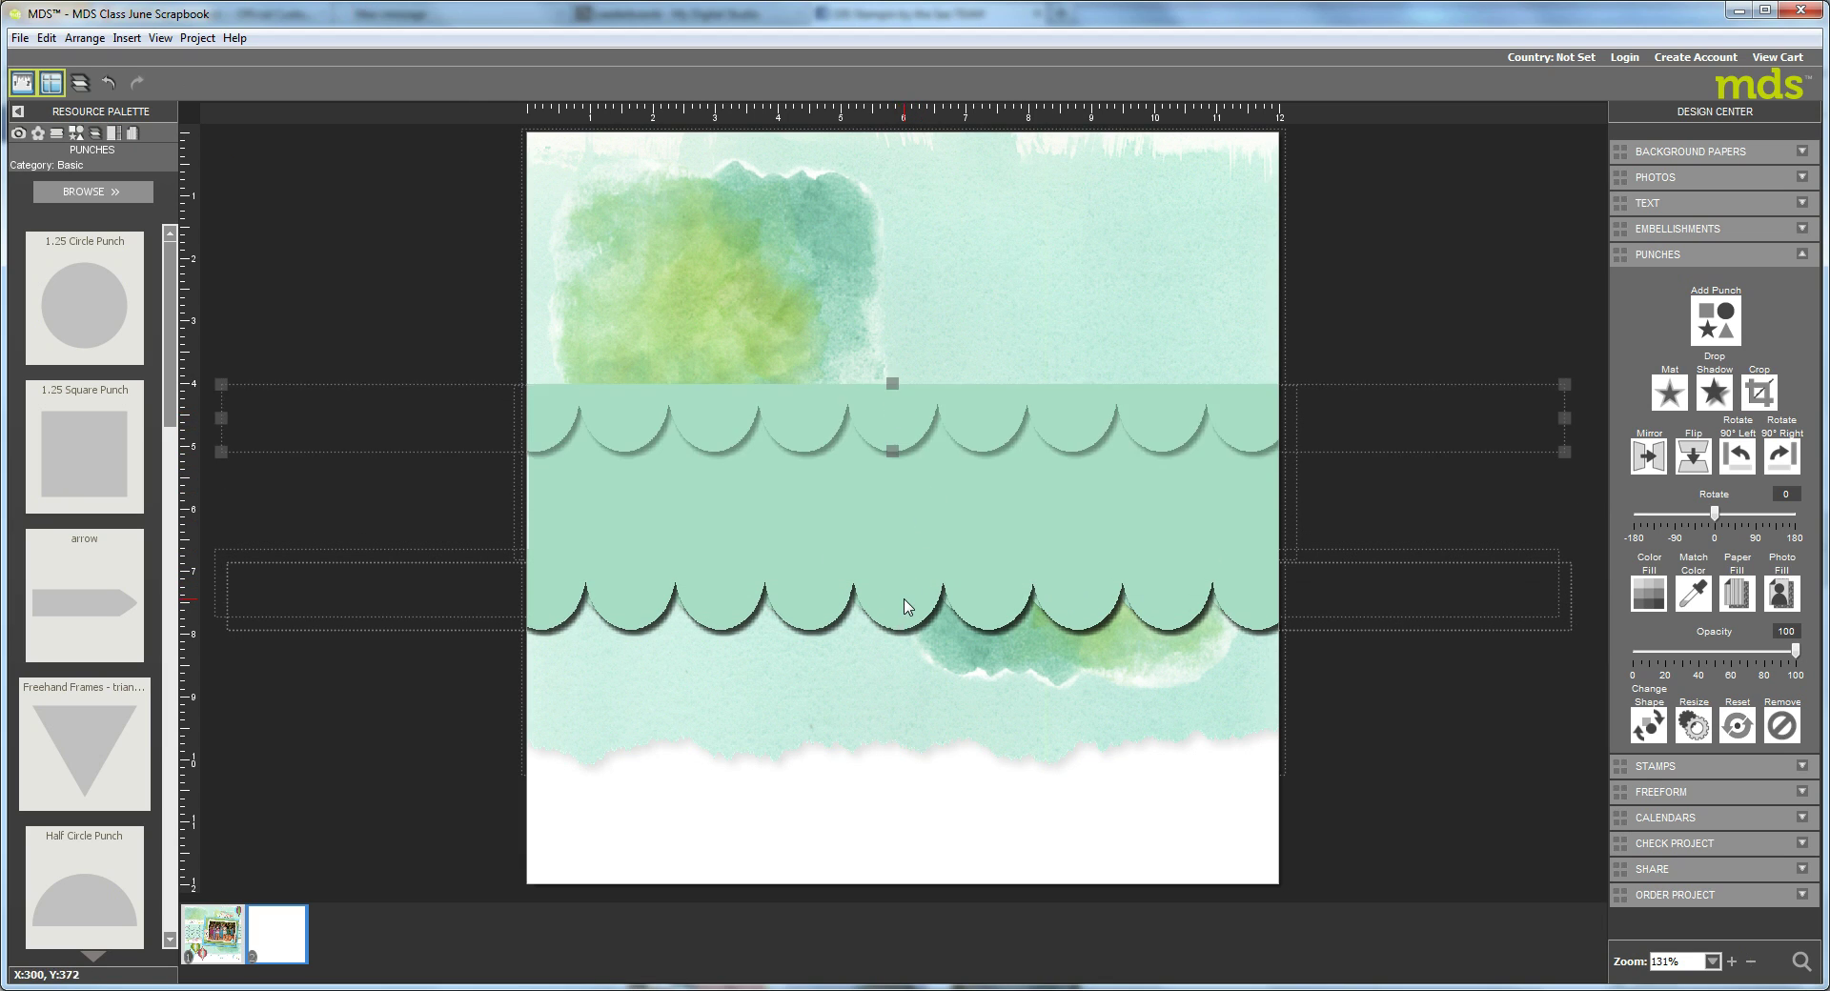
left_click_drag(898, 591, 896, 485)
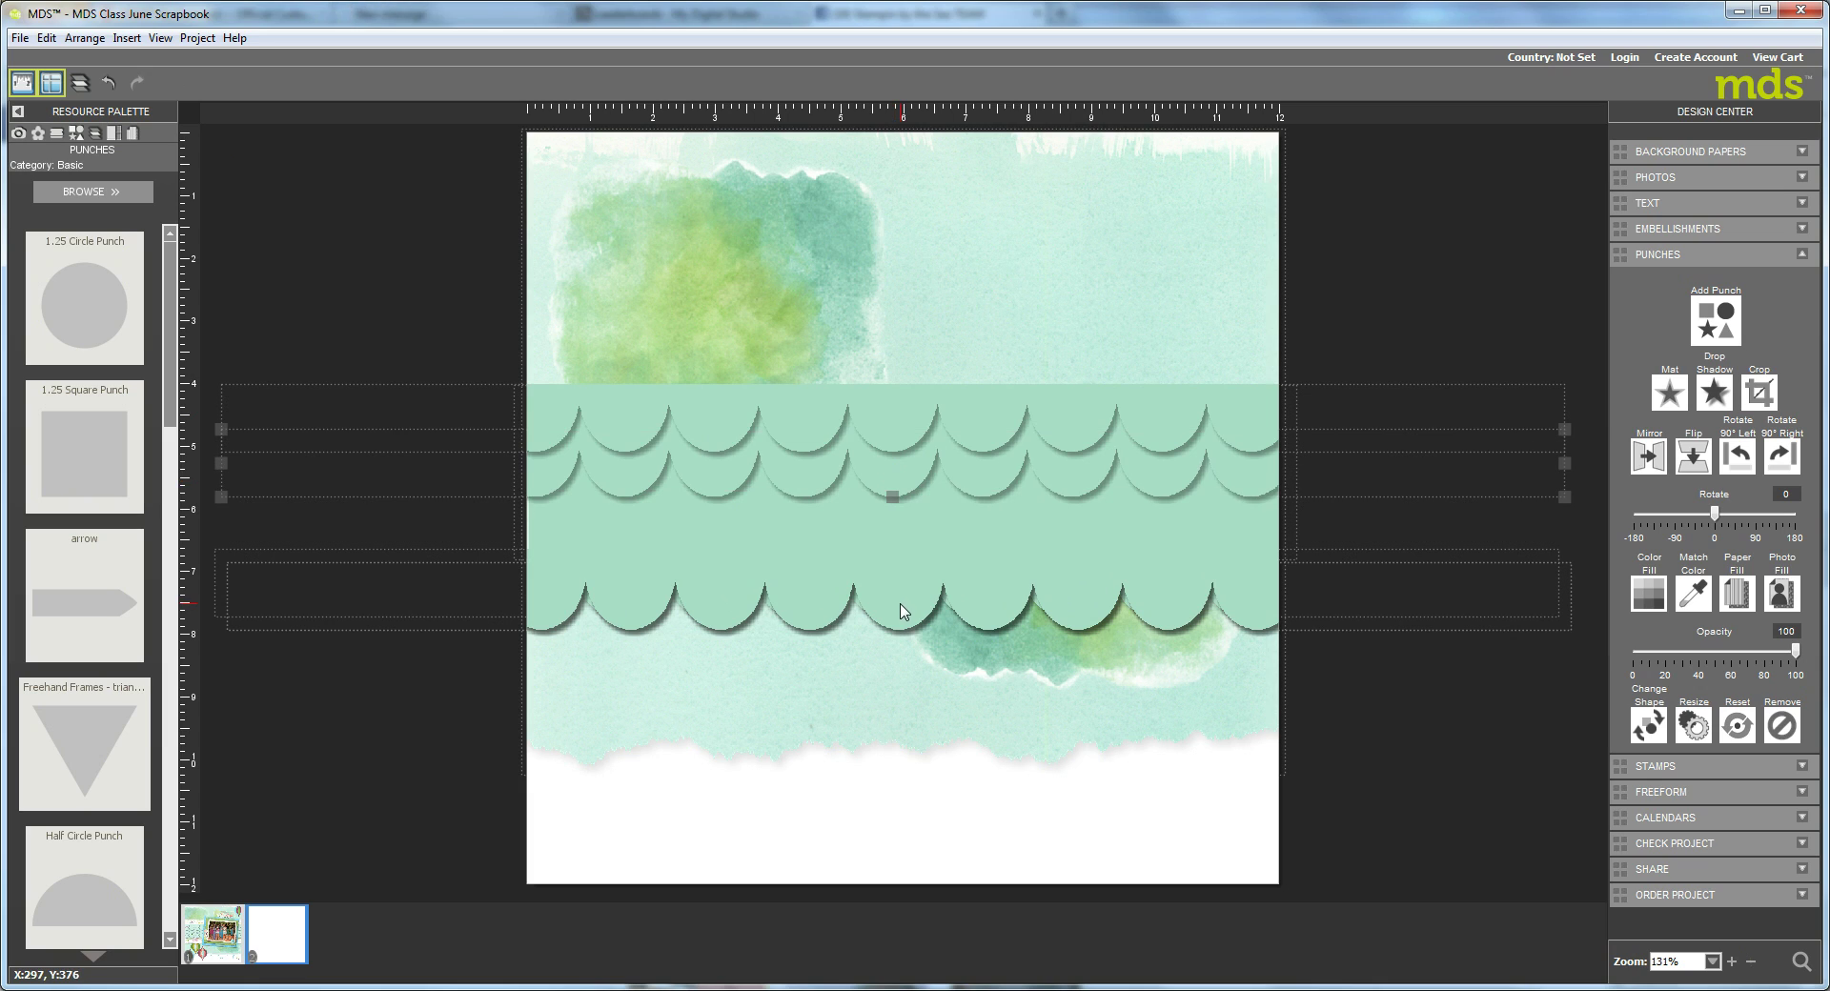
left_click_drag(890, 448, 893, 514)
left_click(894, 521)
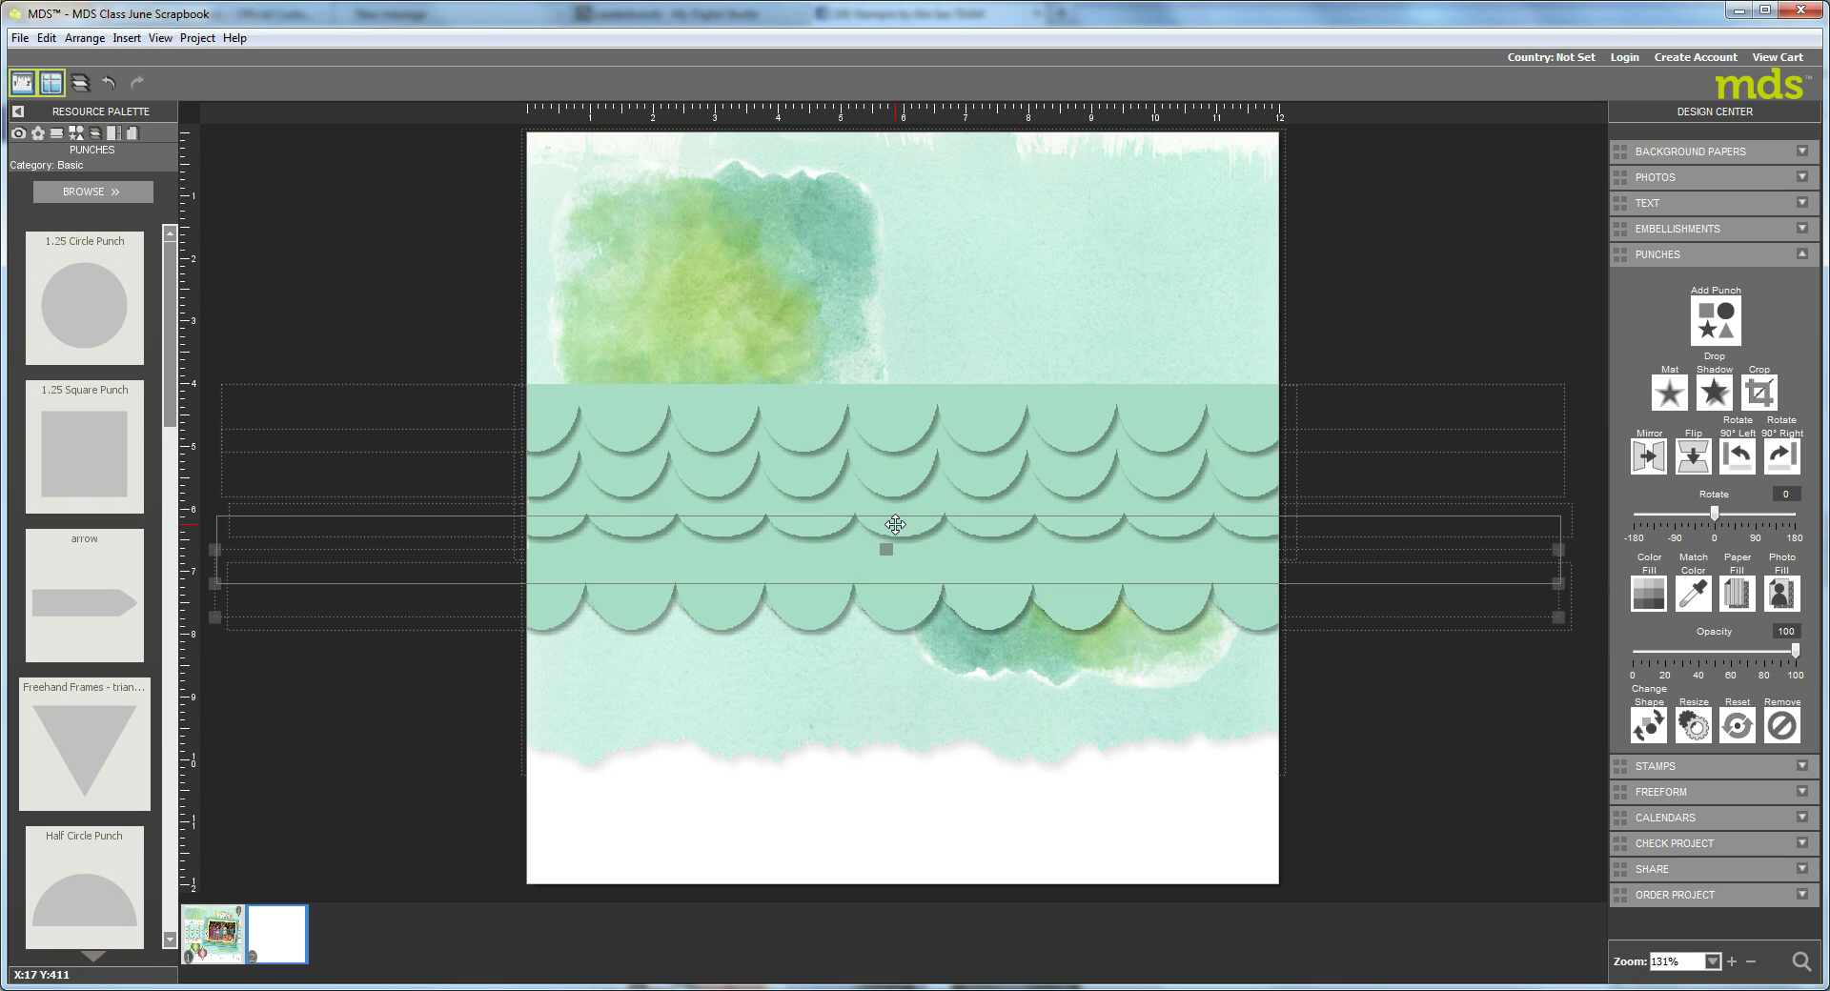
left_click_drag(886, 549, 905, 544)
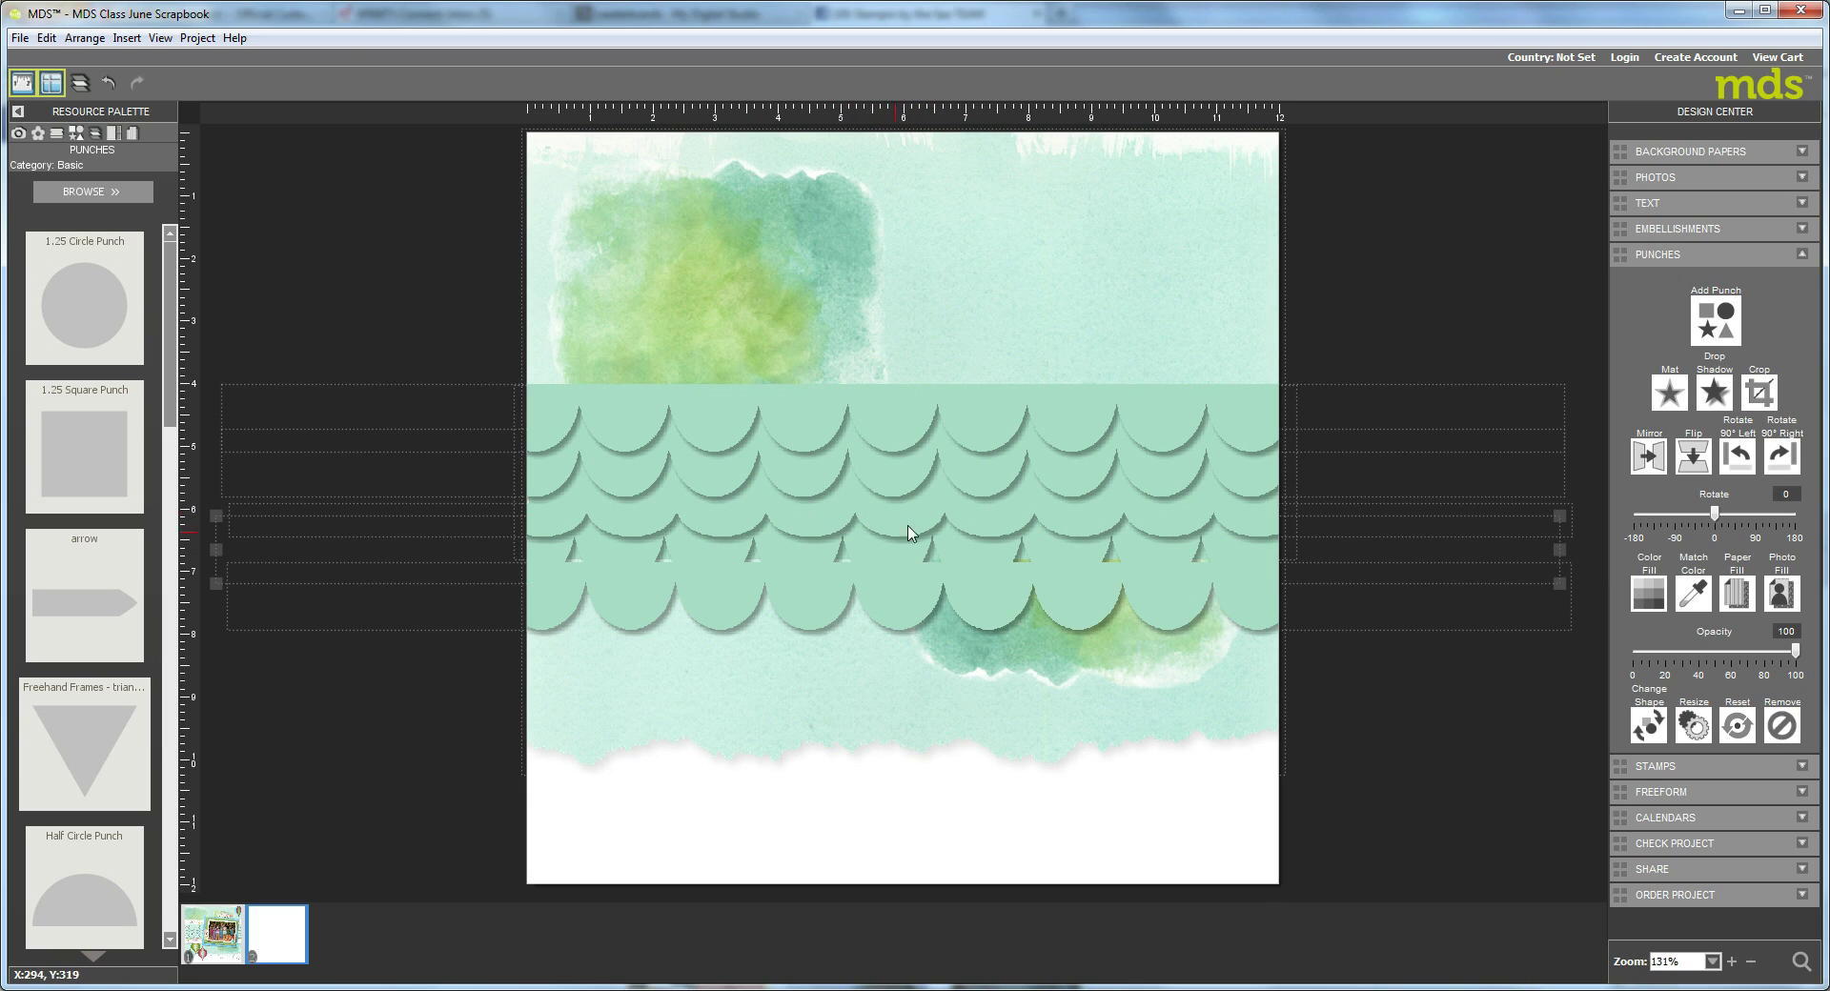
left_click(888, 524)
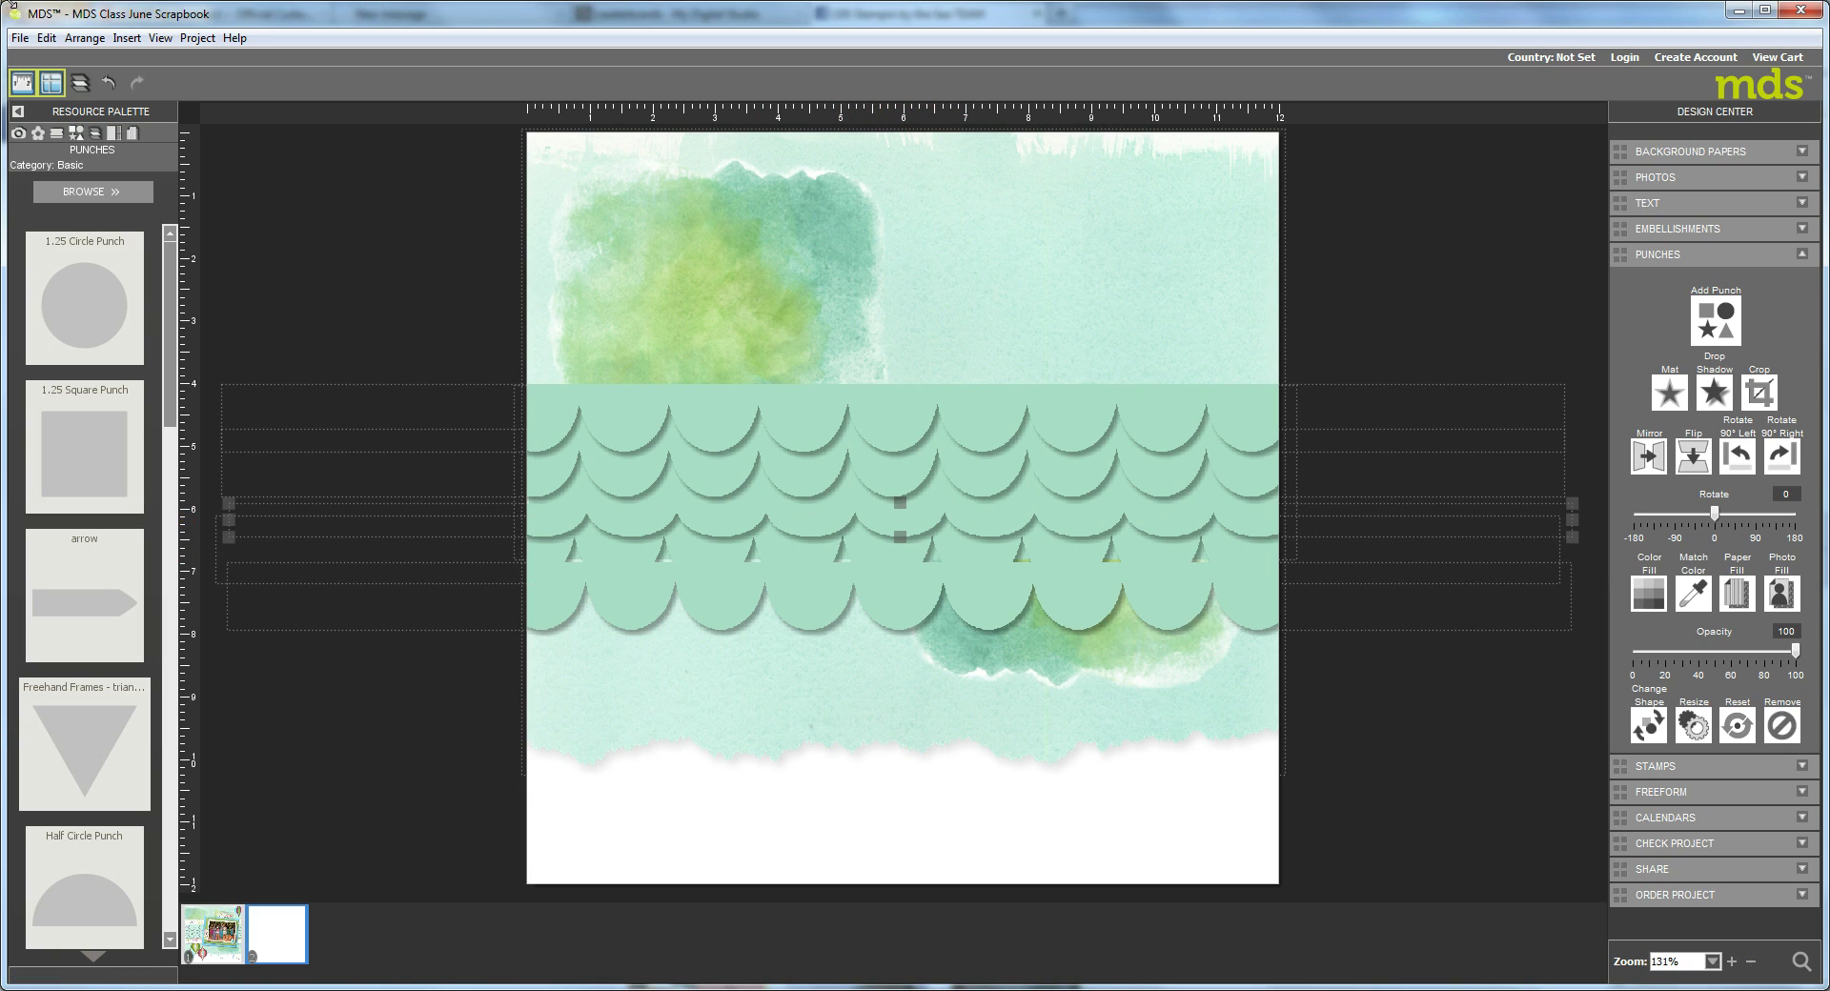
left_click(47, 38)
key("Escape")
left_click(47, 38)
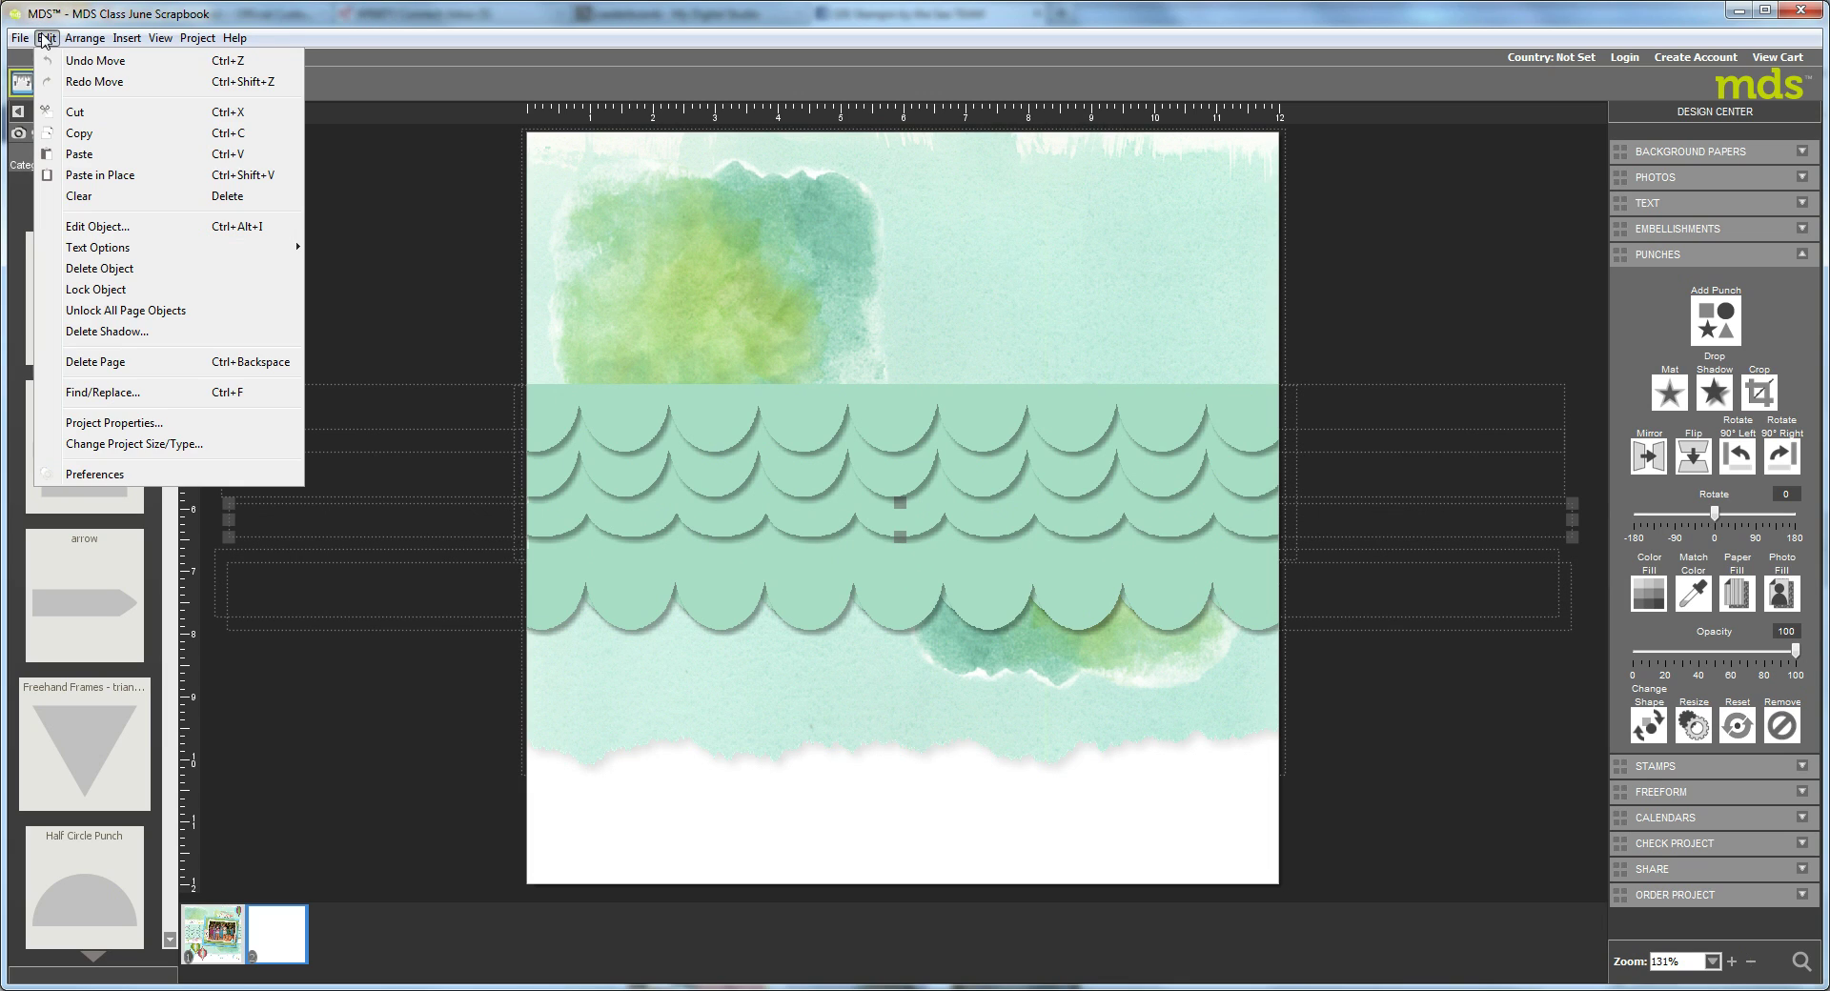
left_click(84, 61)
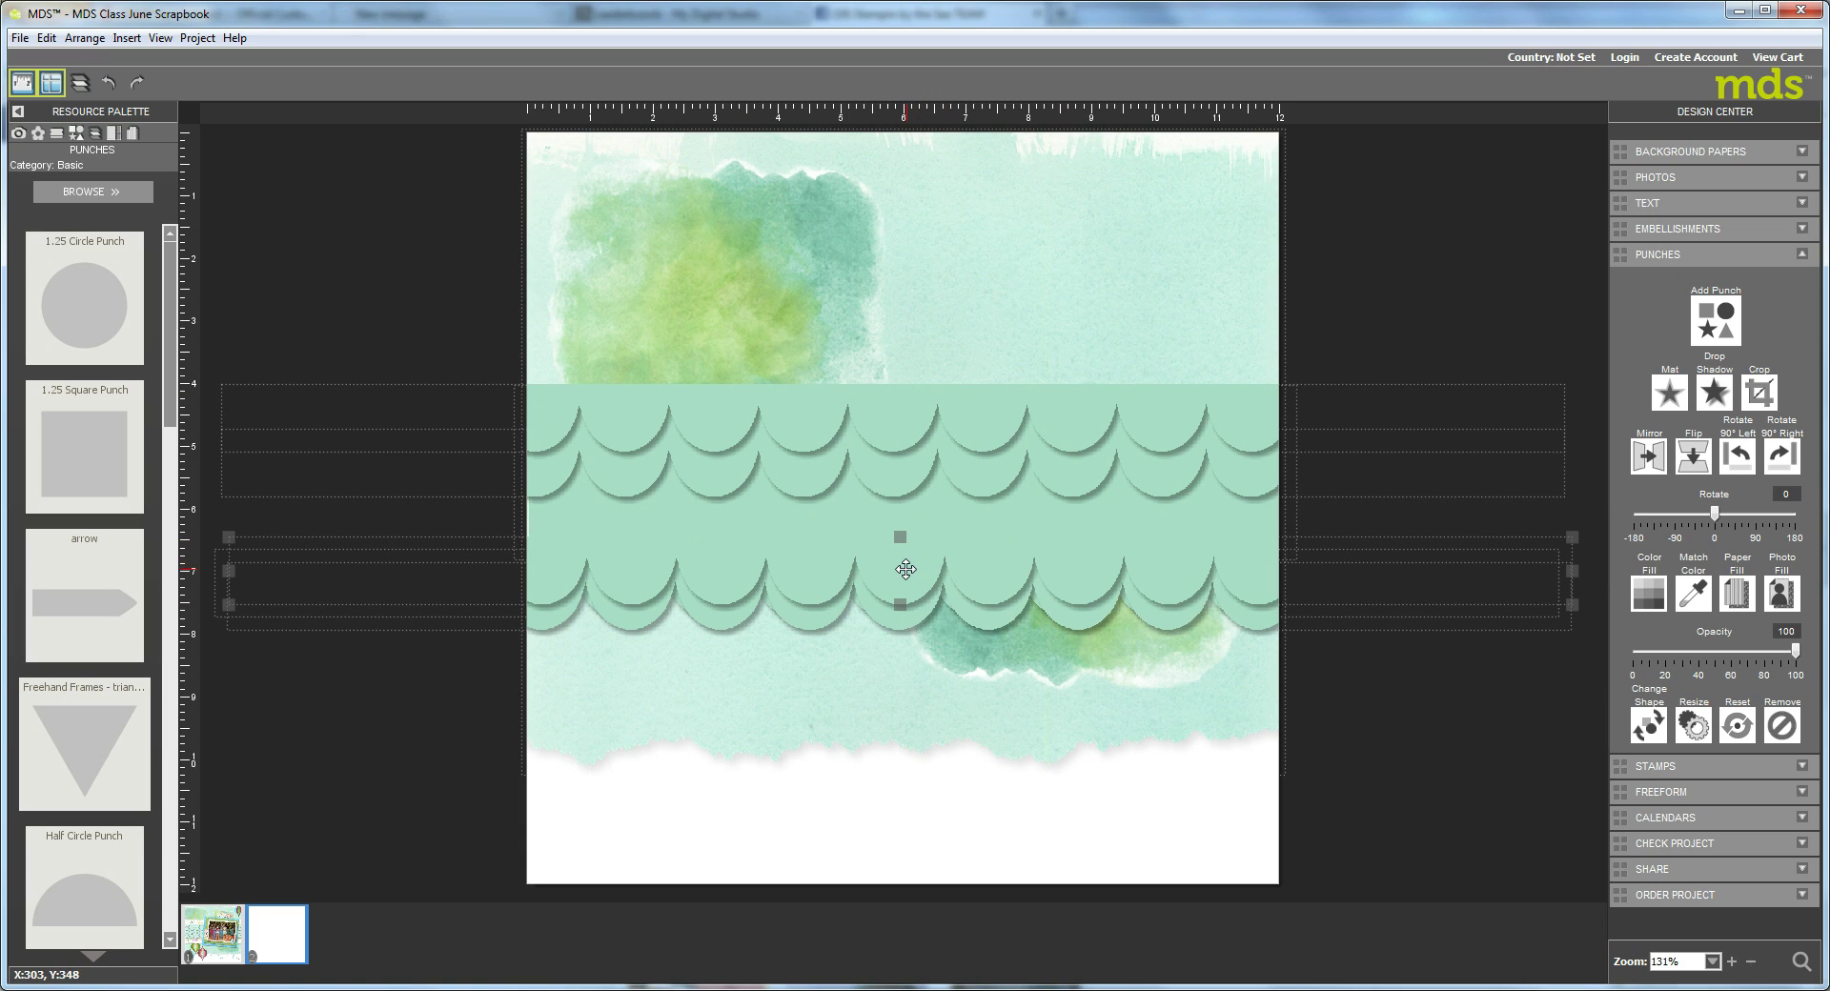
Step: Place the two remaining scalloped copies as the third and fourth overlapping rows, just above the original border
left_click_drag(905, 569, 892, 502)
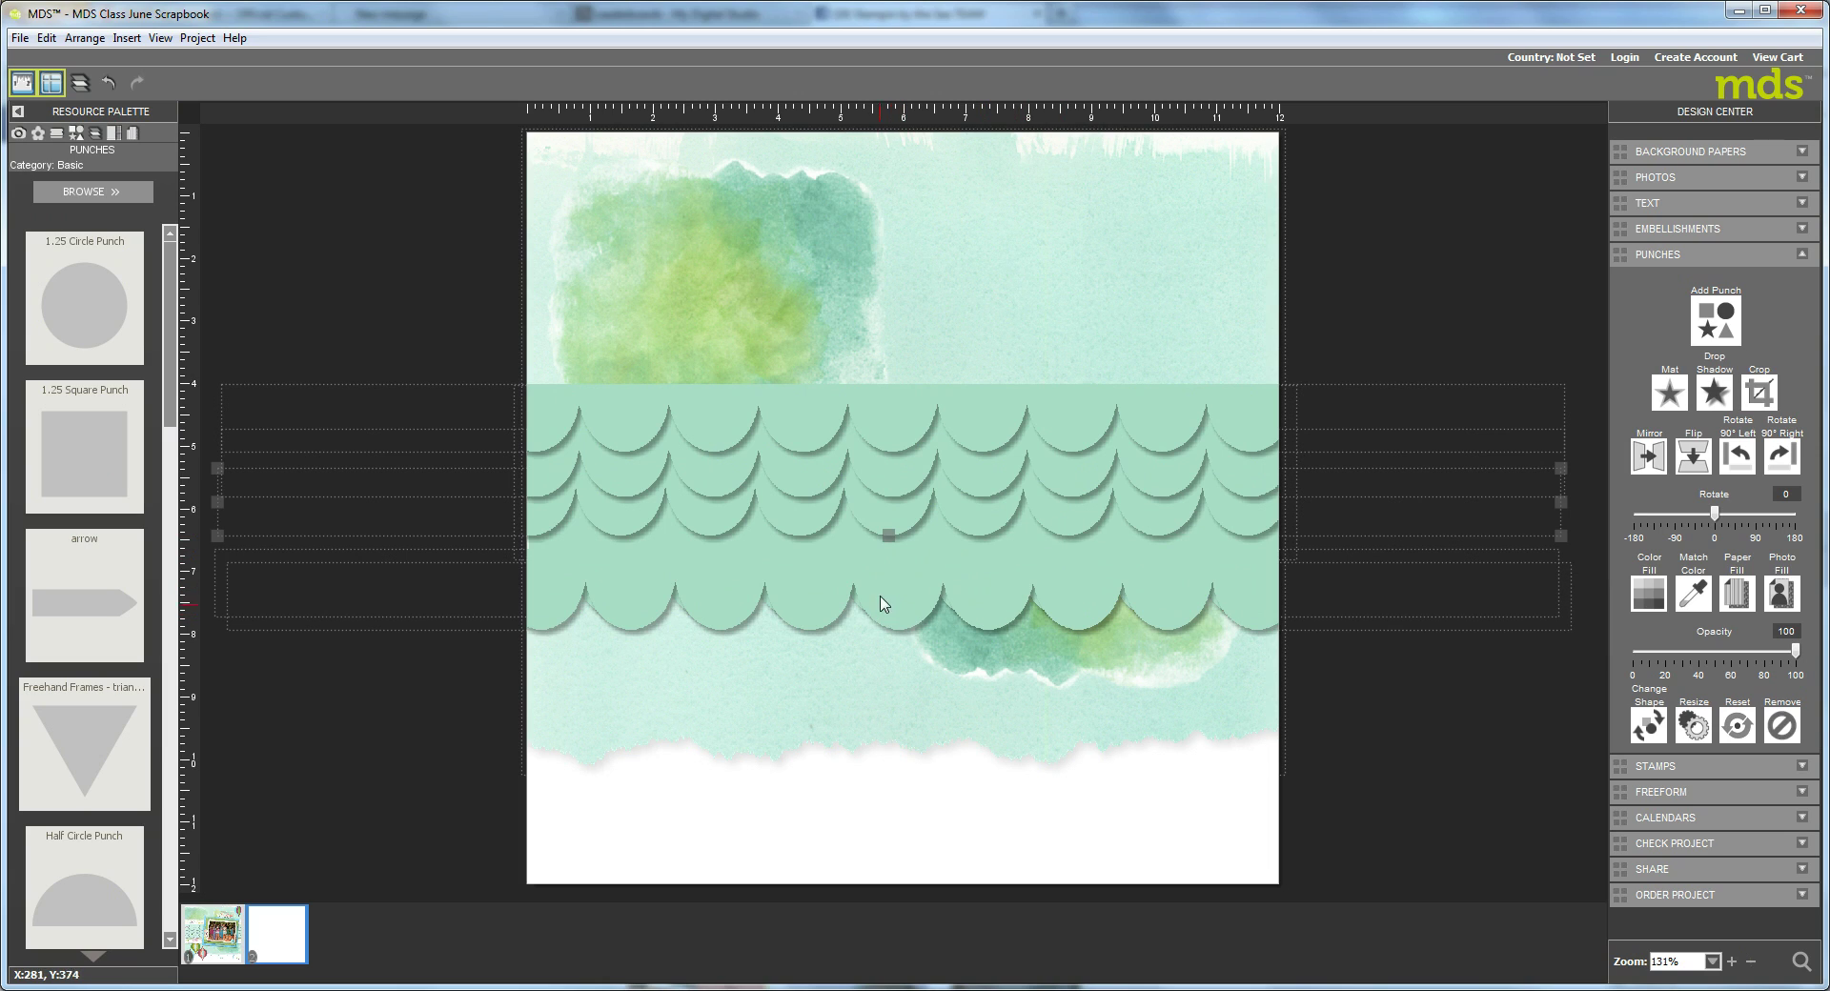
left_click_drag(892, 603, 893, 564)
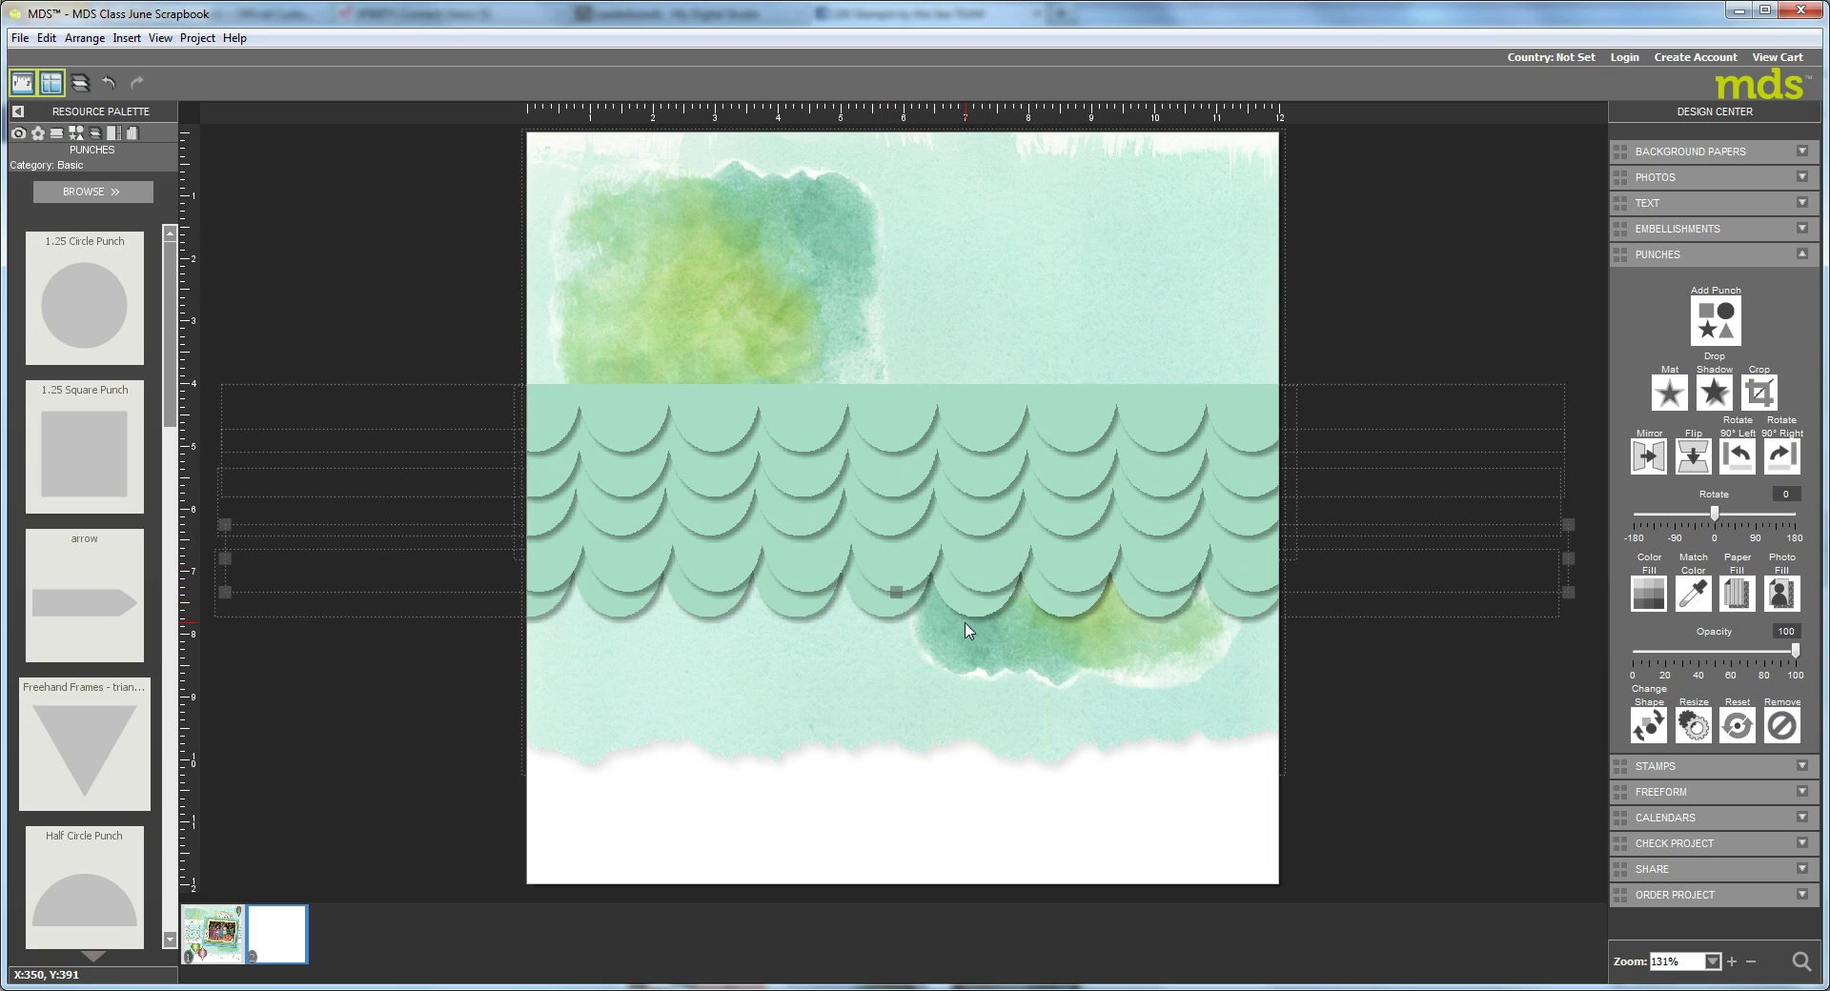
left_click(896, 549)
left_click(907, 588)
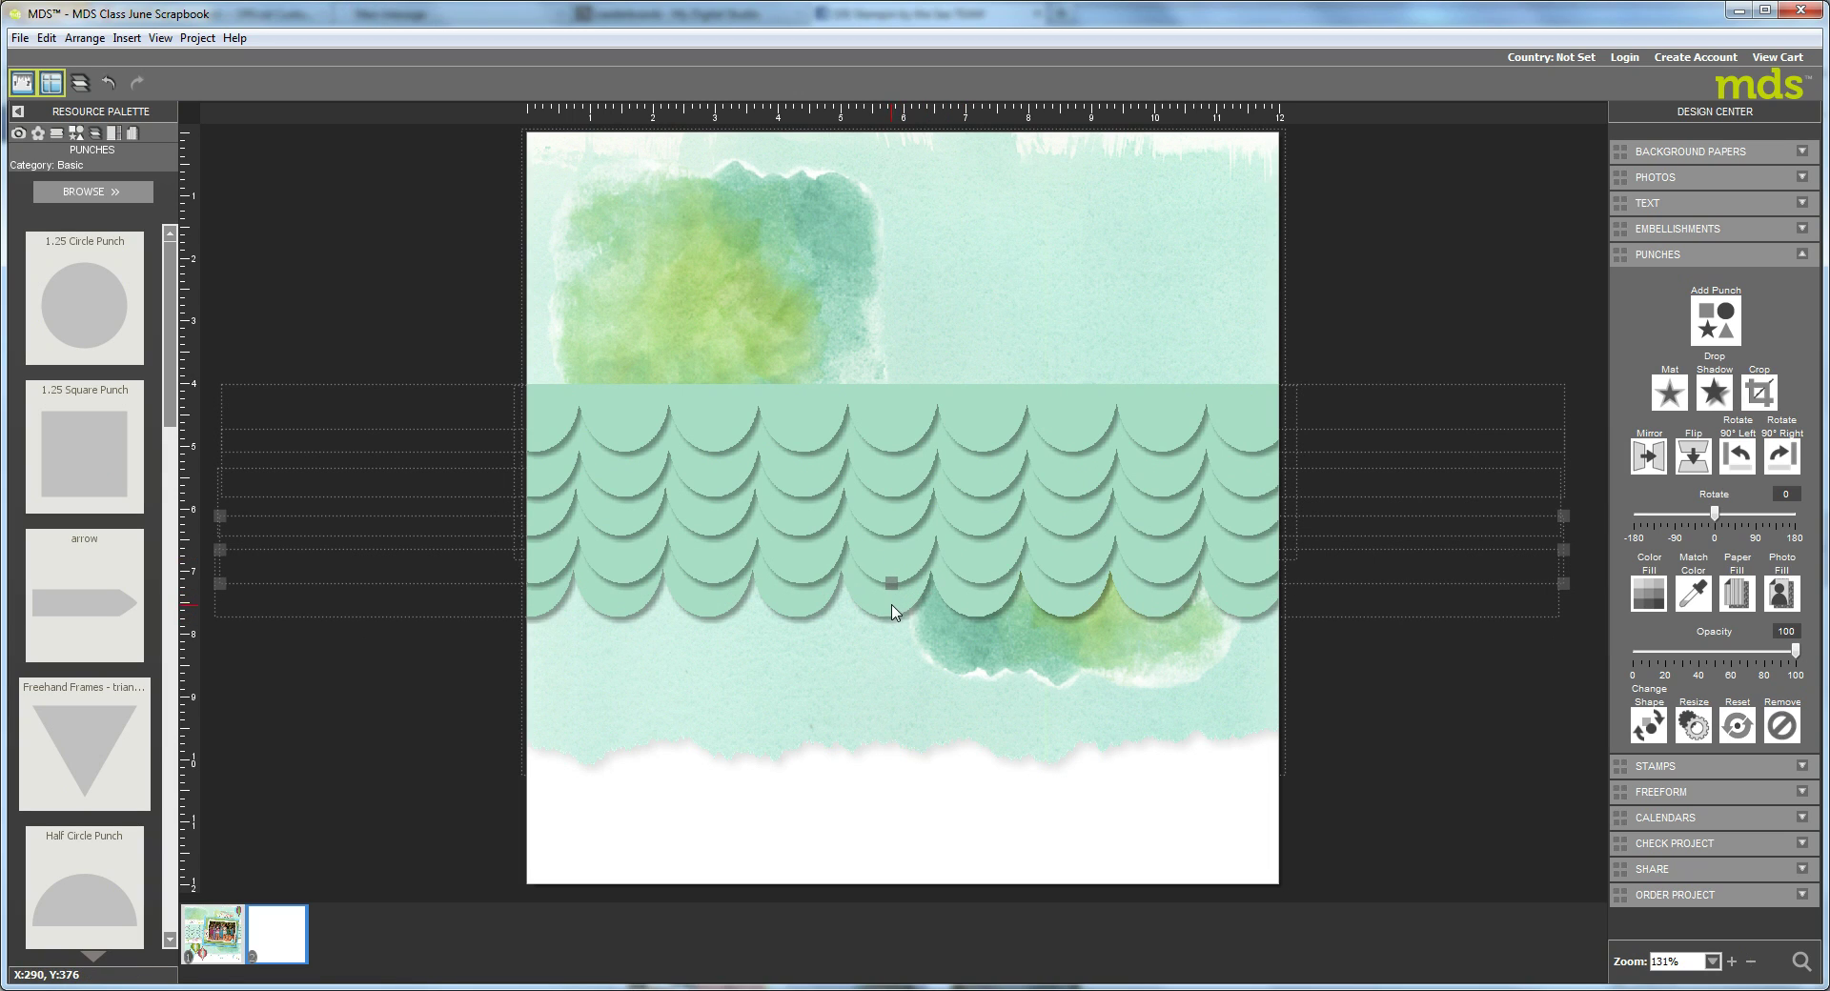
Step: Nudge the two lowest scalloped rows upward and sideways so their spacing and scallops match the rows above
left_click(883, 603)
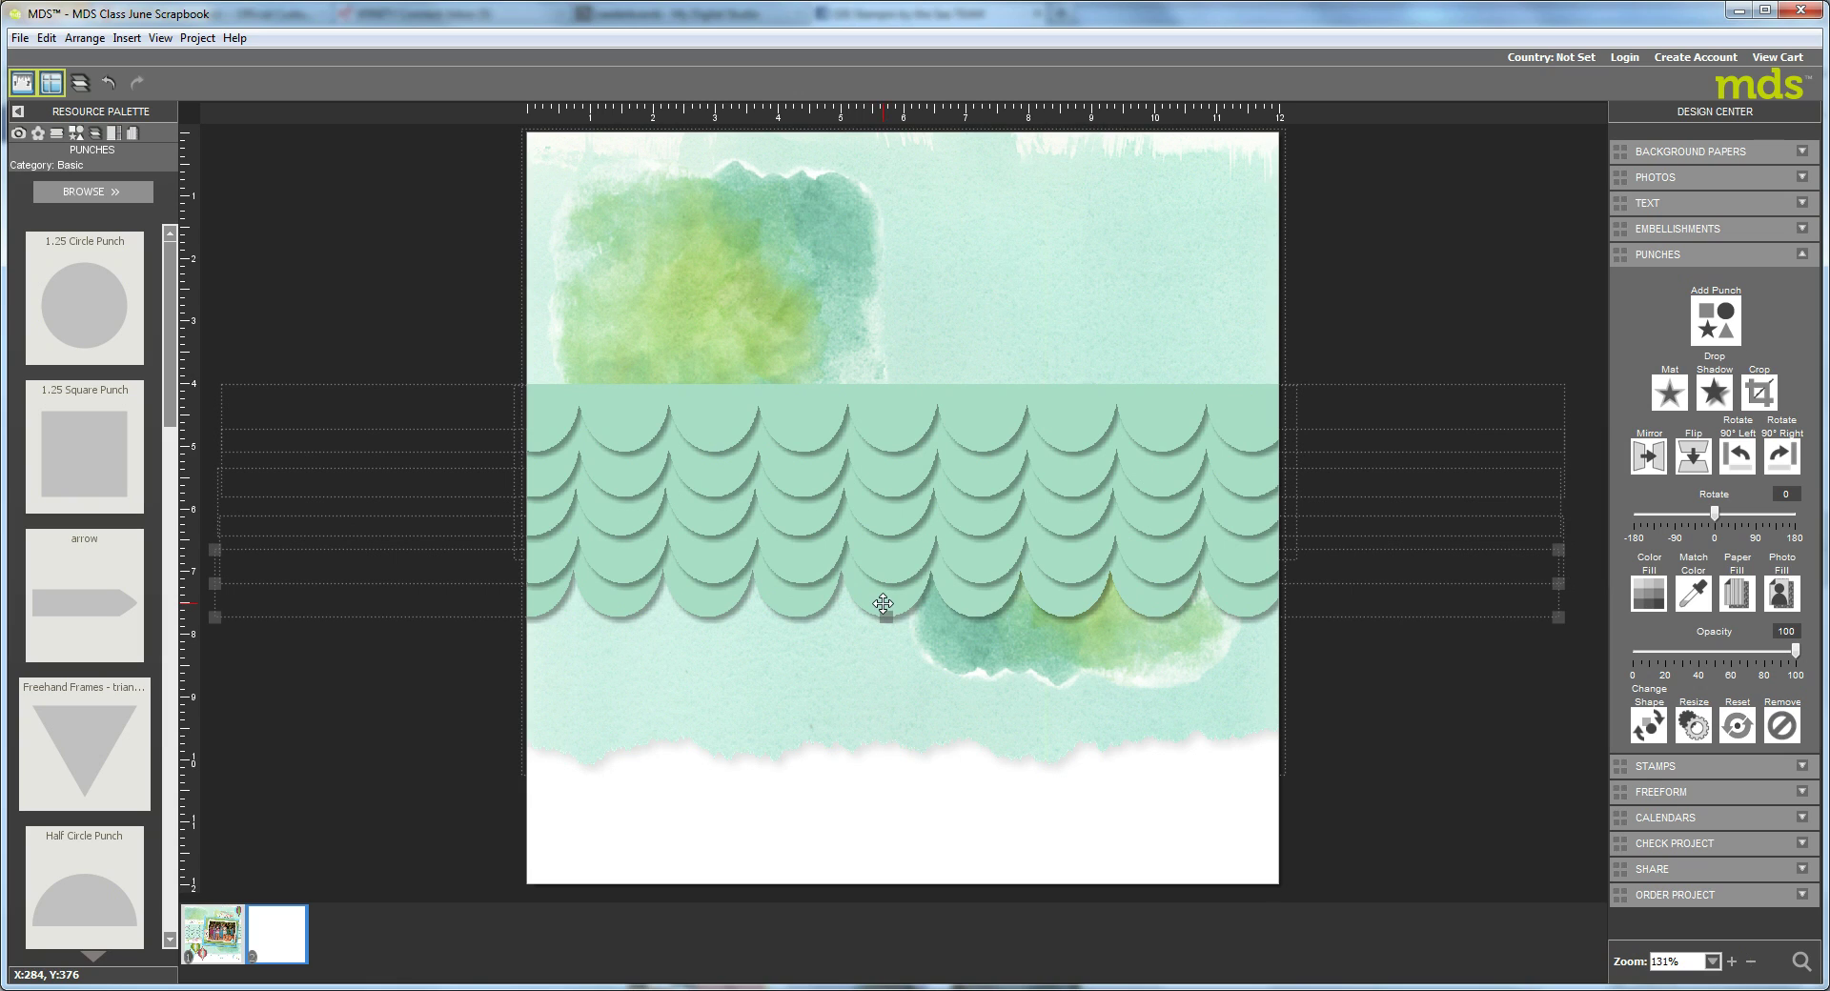
left_click_drag(883, 603, 891, 604)
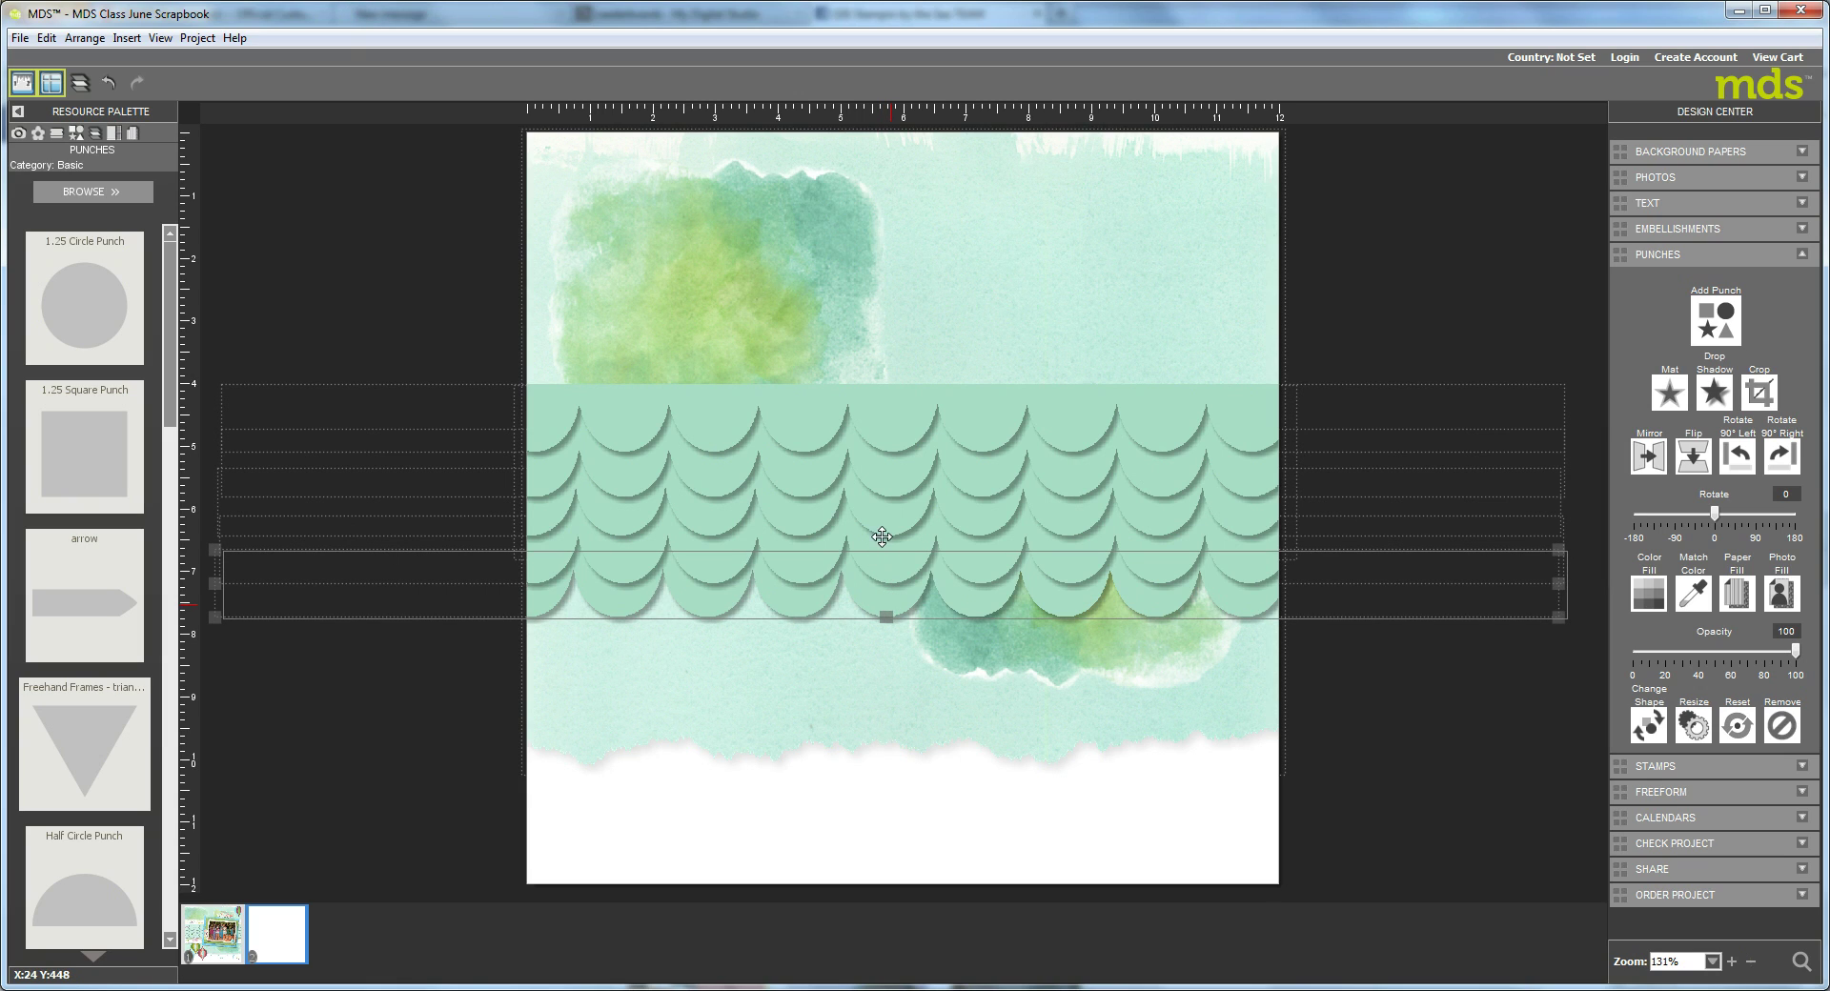
left_click_drag(881, 536, 871, 600)
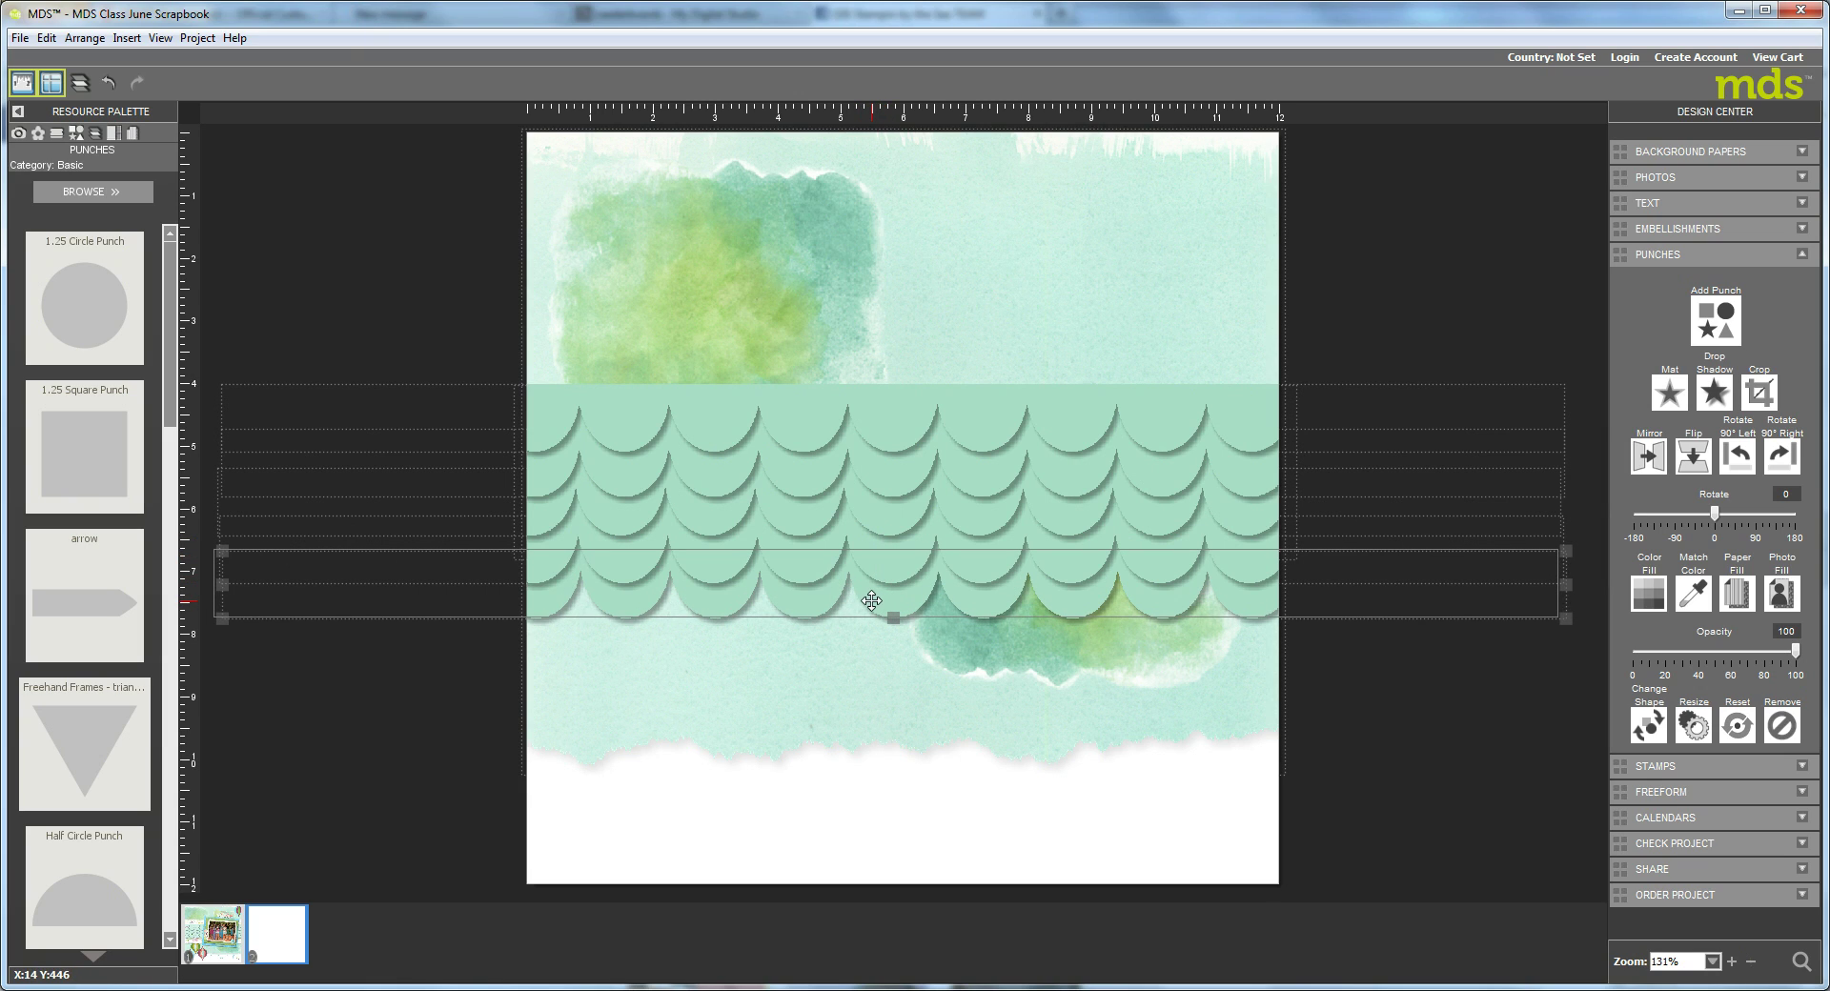
mouse_move(930, 538)
left_mouse_down()
mouse_move(943, 516)
mouse_move(910, 530)
left_mouse_up()
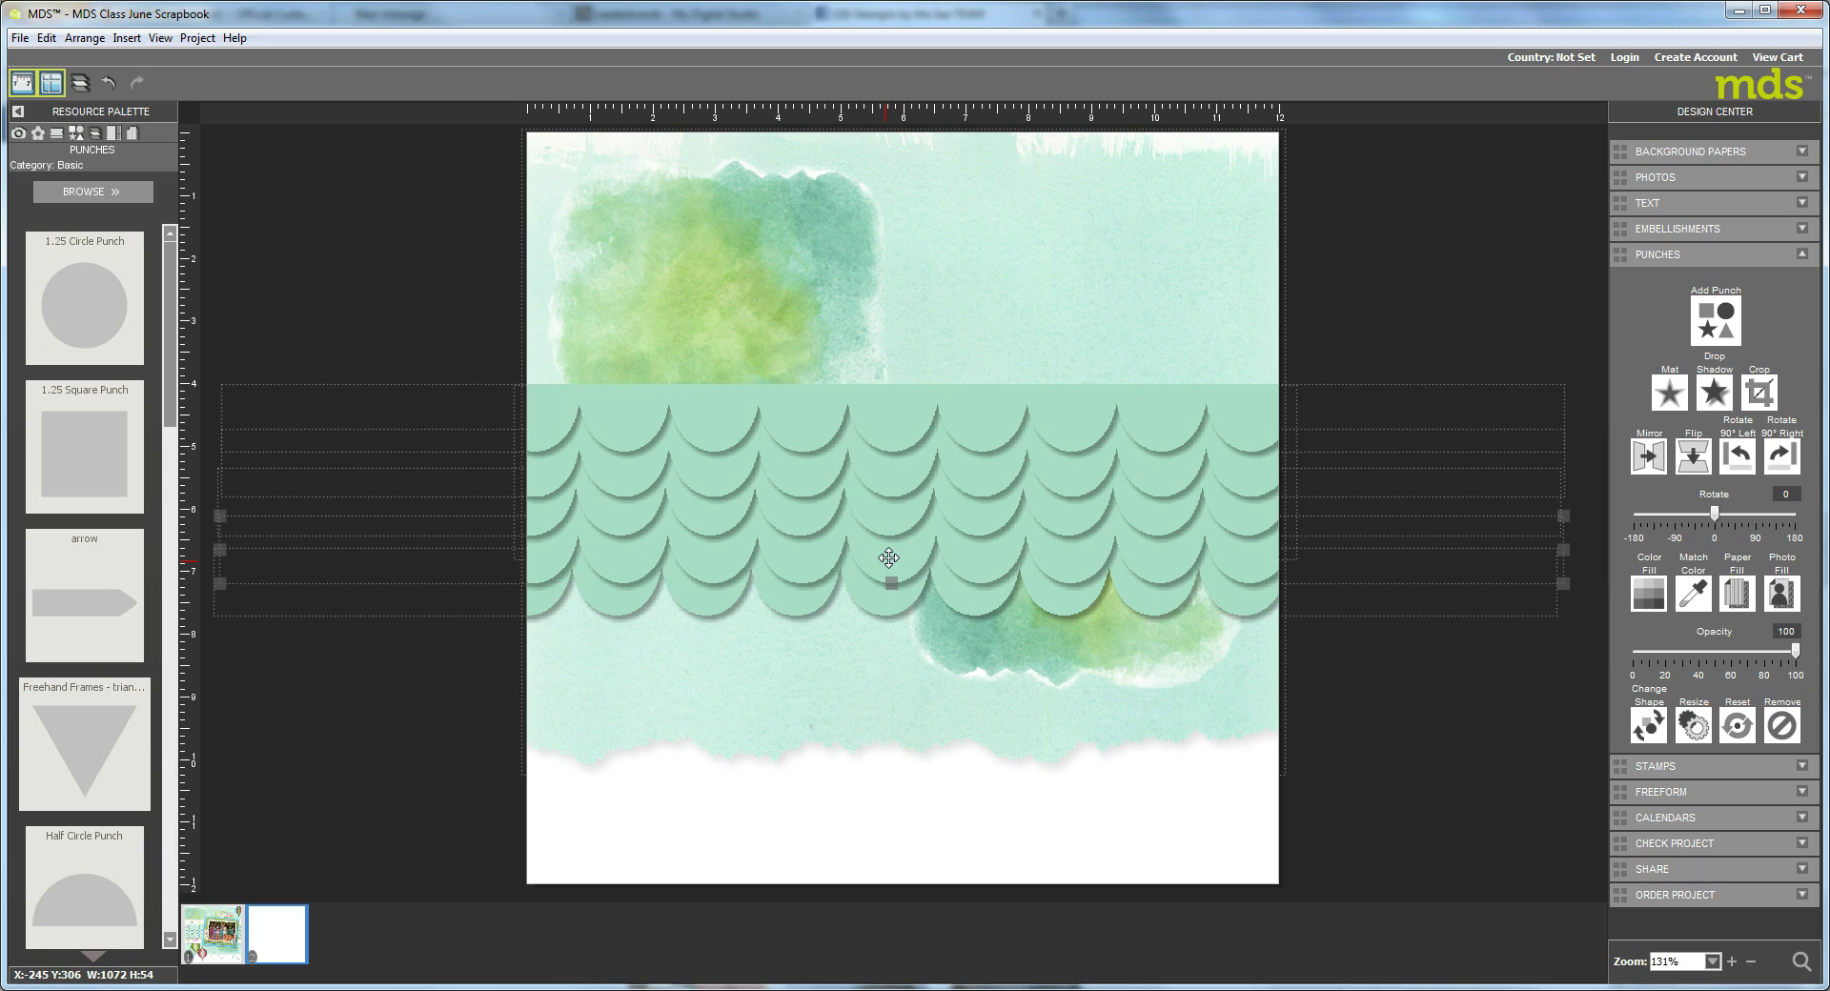
left_click(882, 568)
left_click(962, 579)
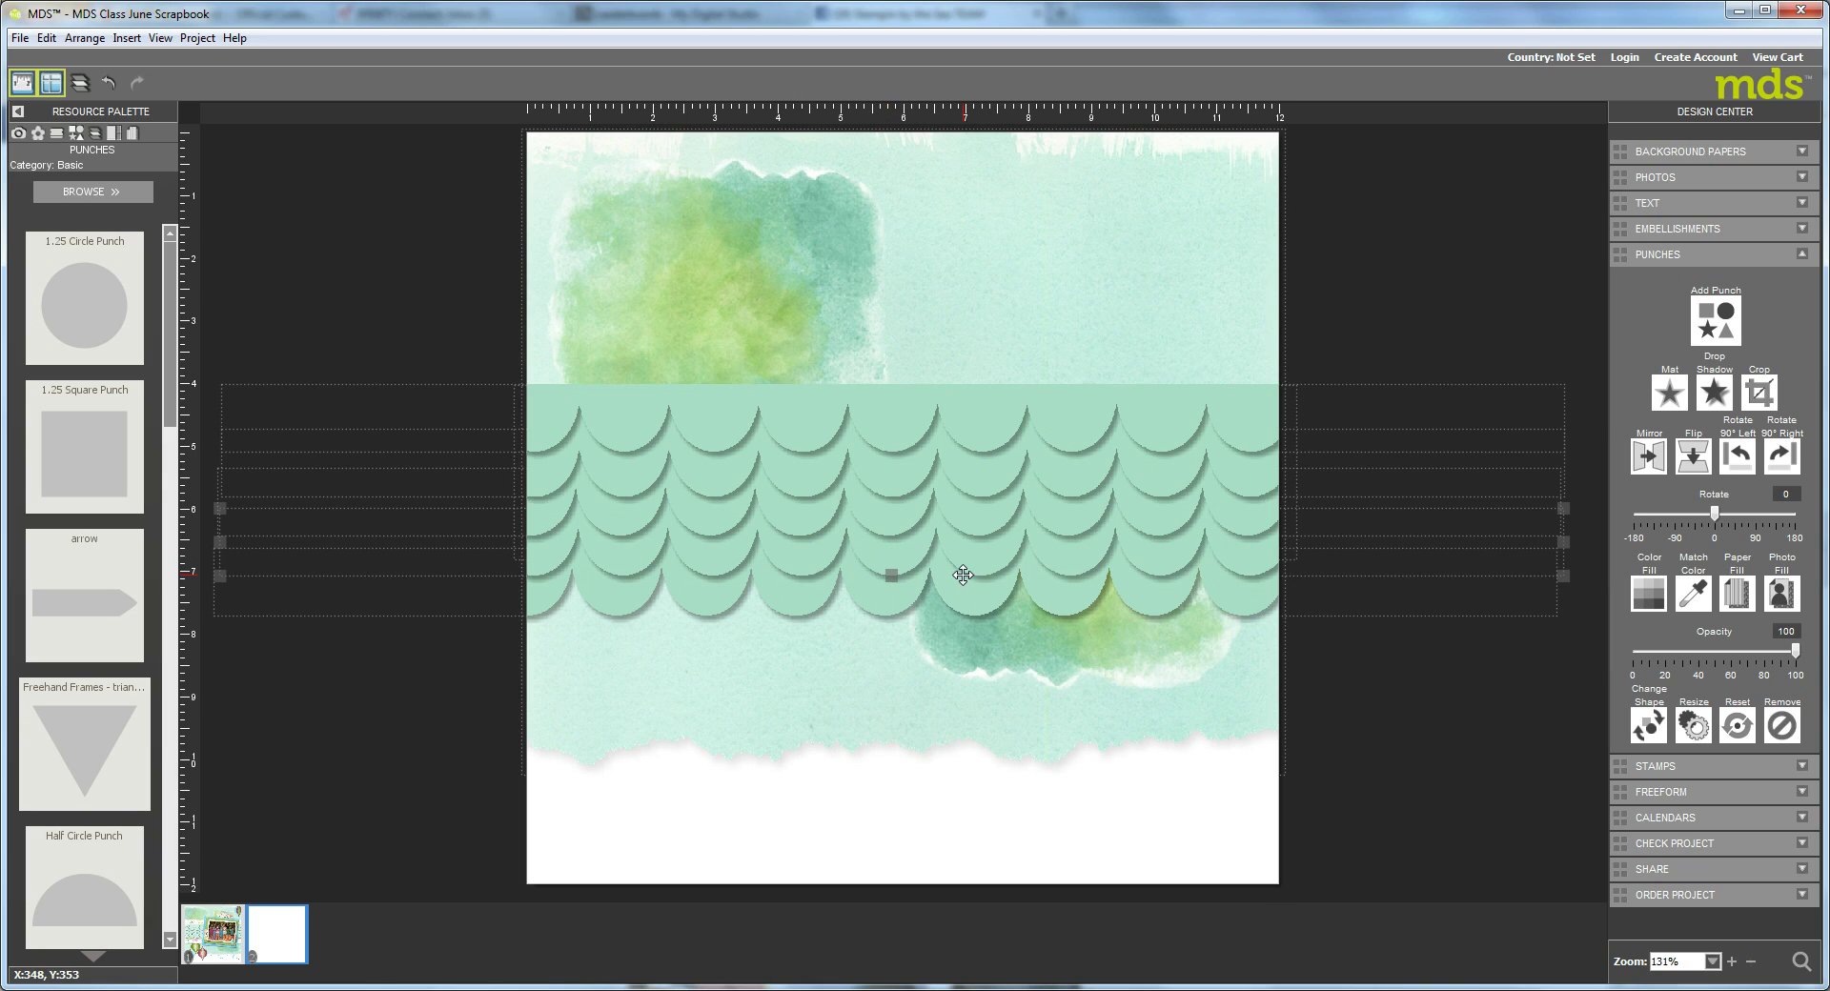
left_click(885, 603)
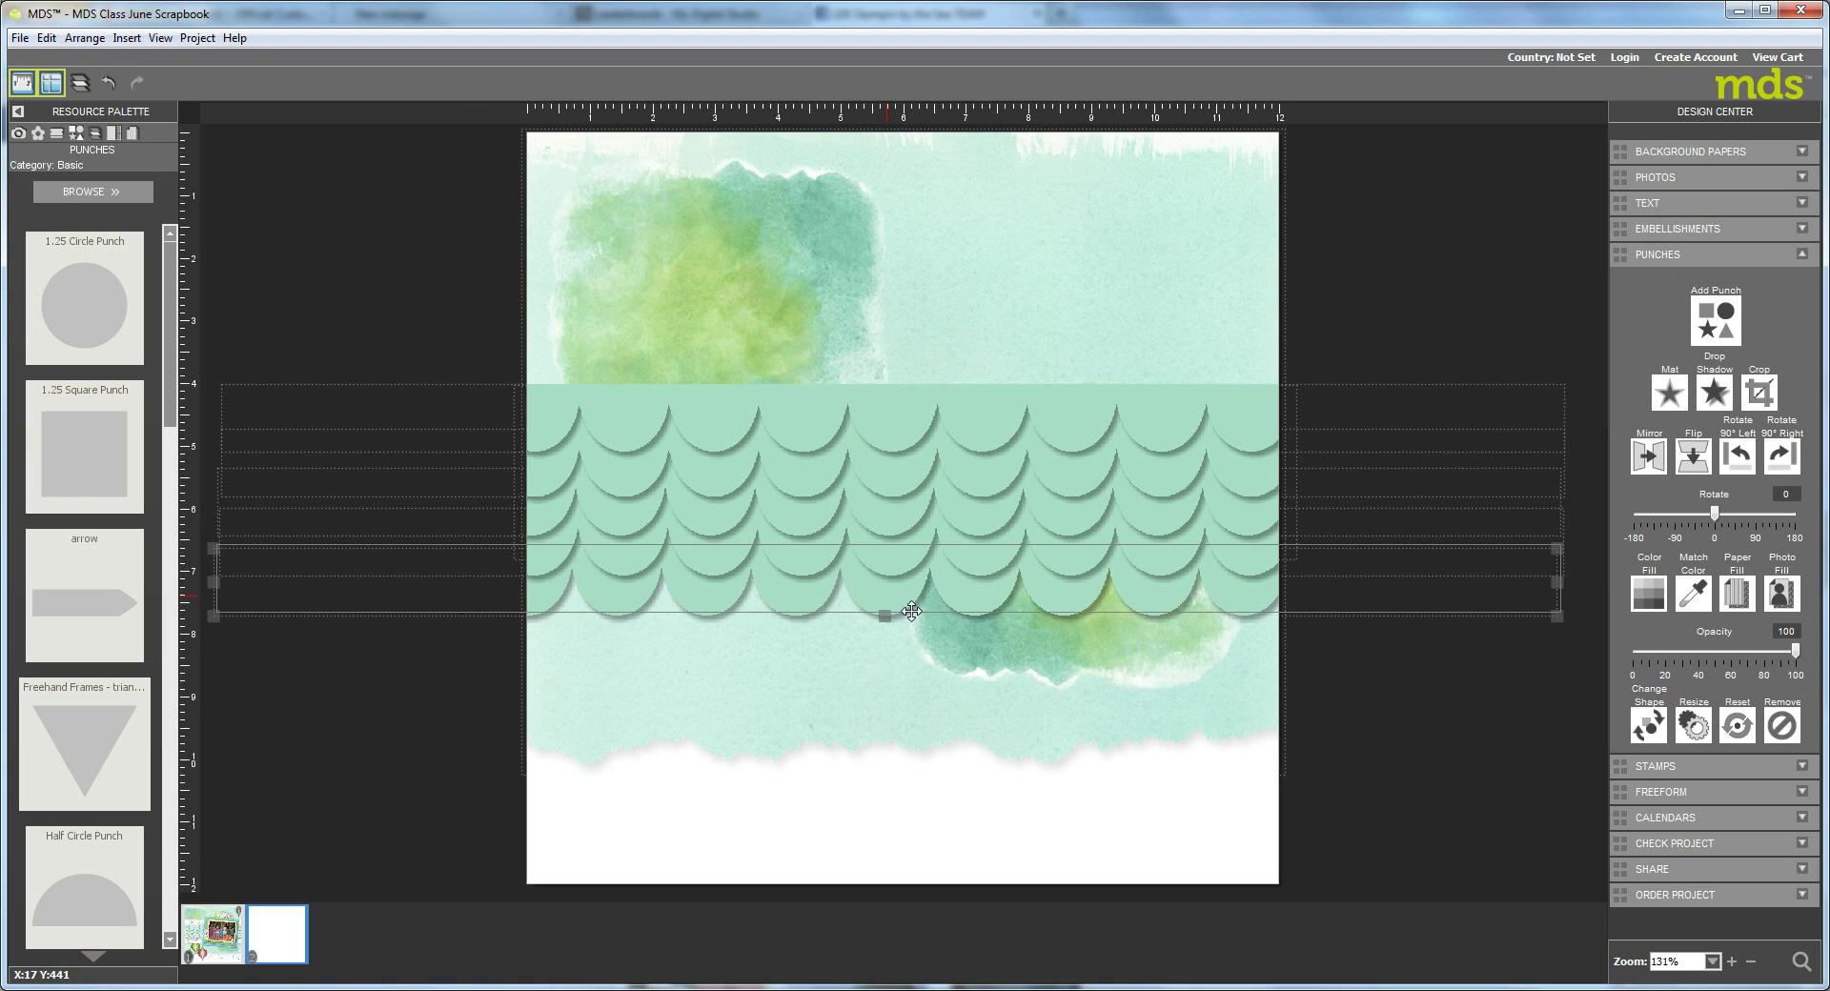
left_click_drag(912, 611, 915, 605)
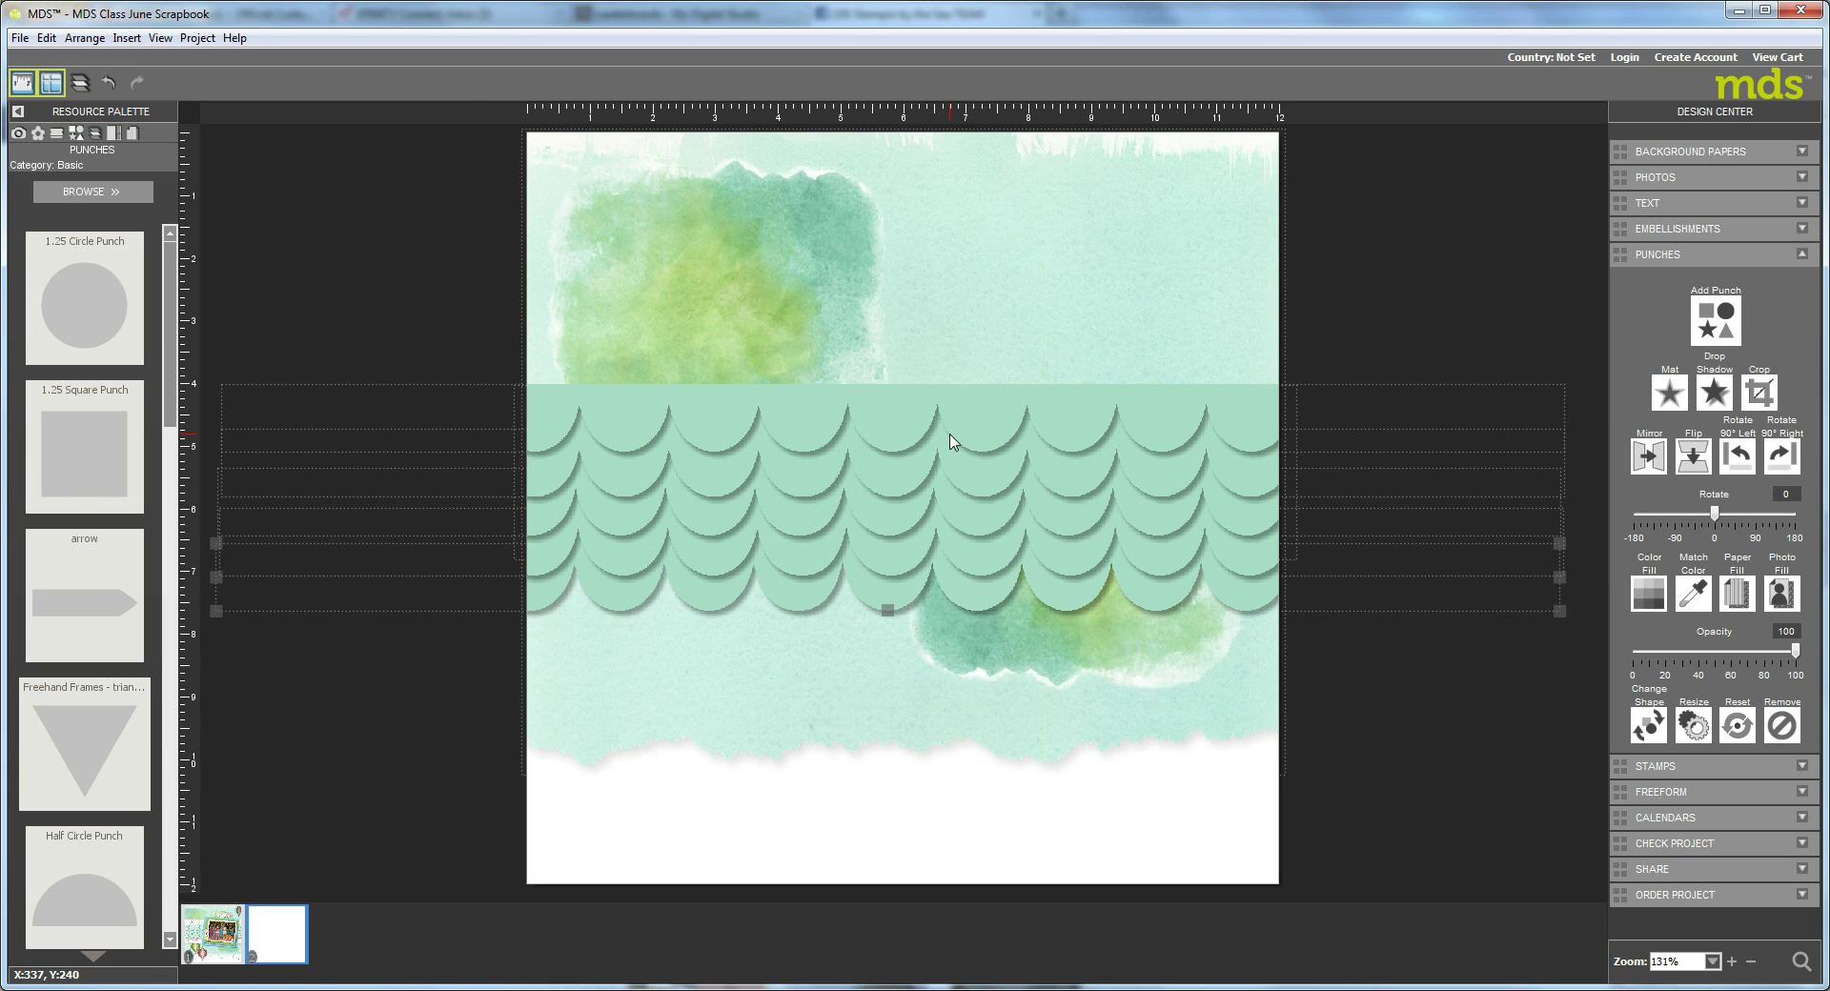
left_click(798, 557)
left_click(797, 606)
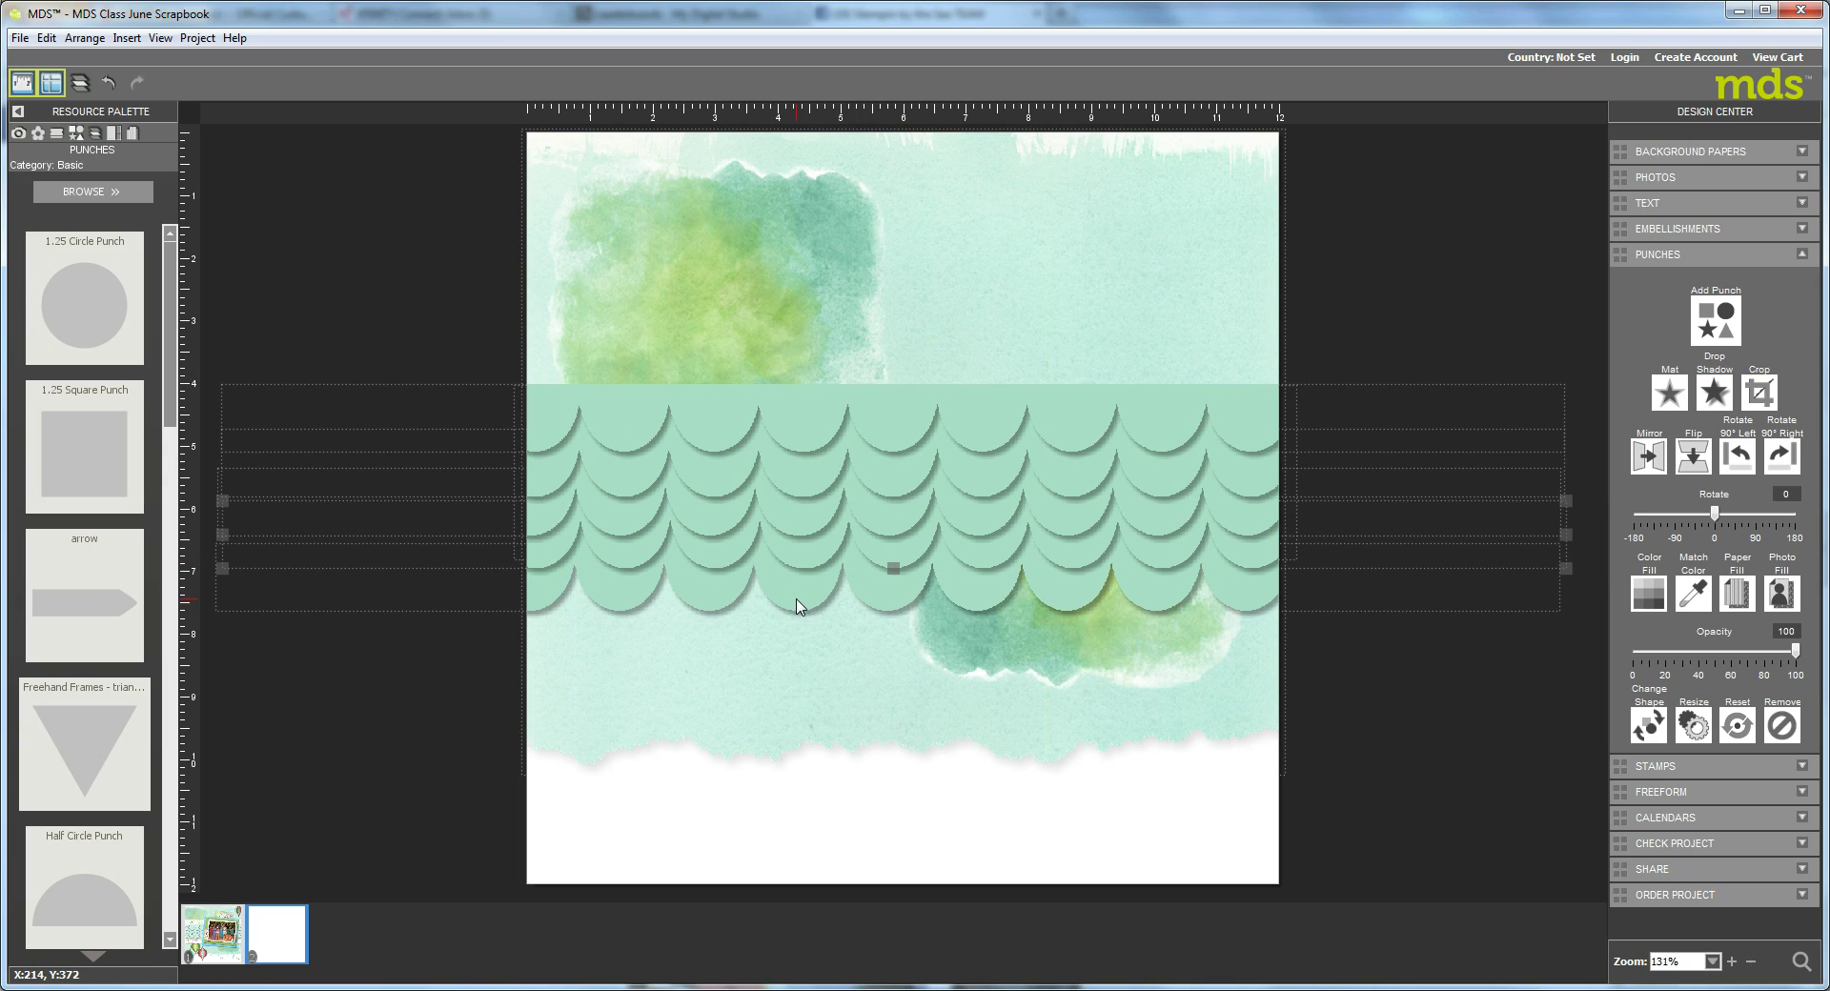
left_click_drag(797, 594, 799, 588)
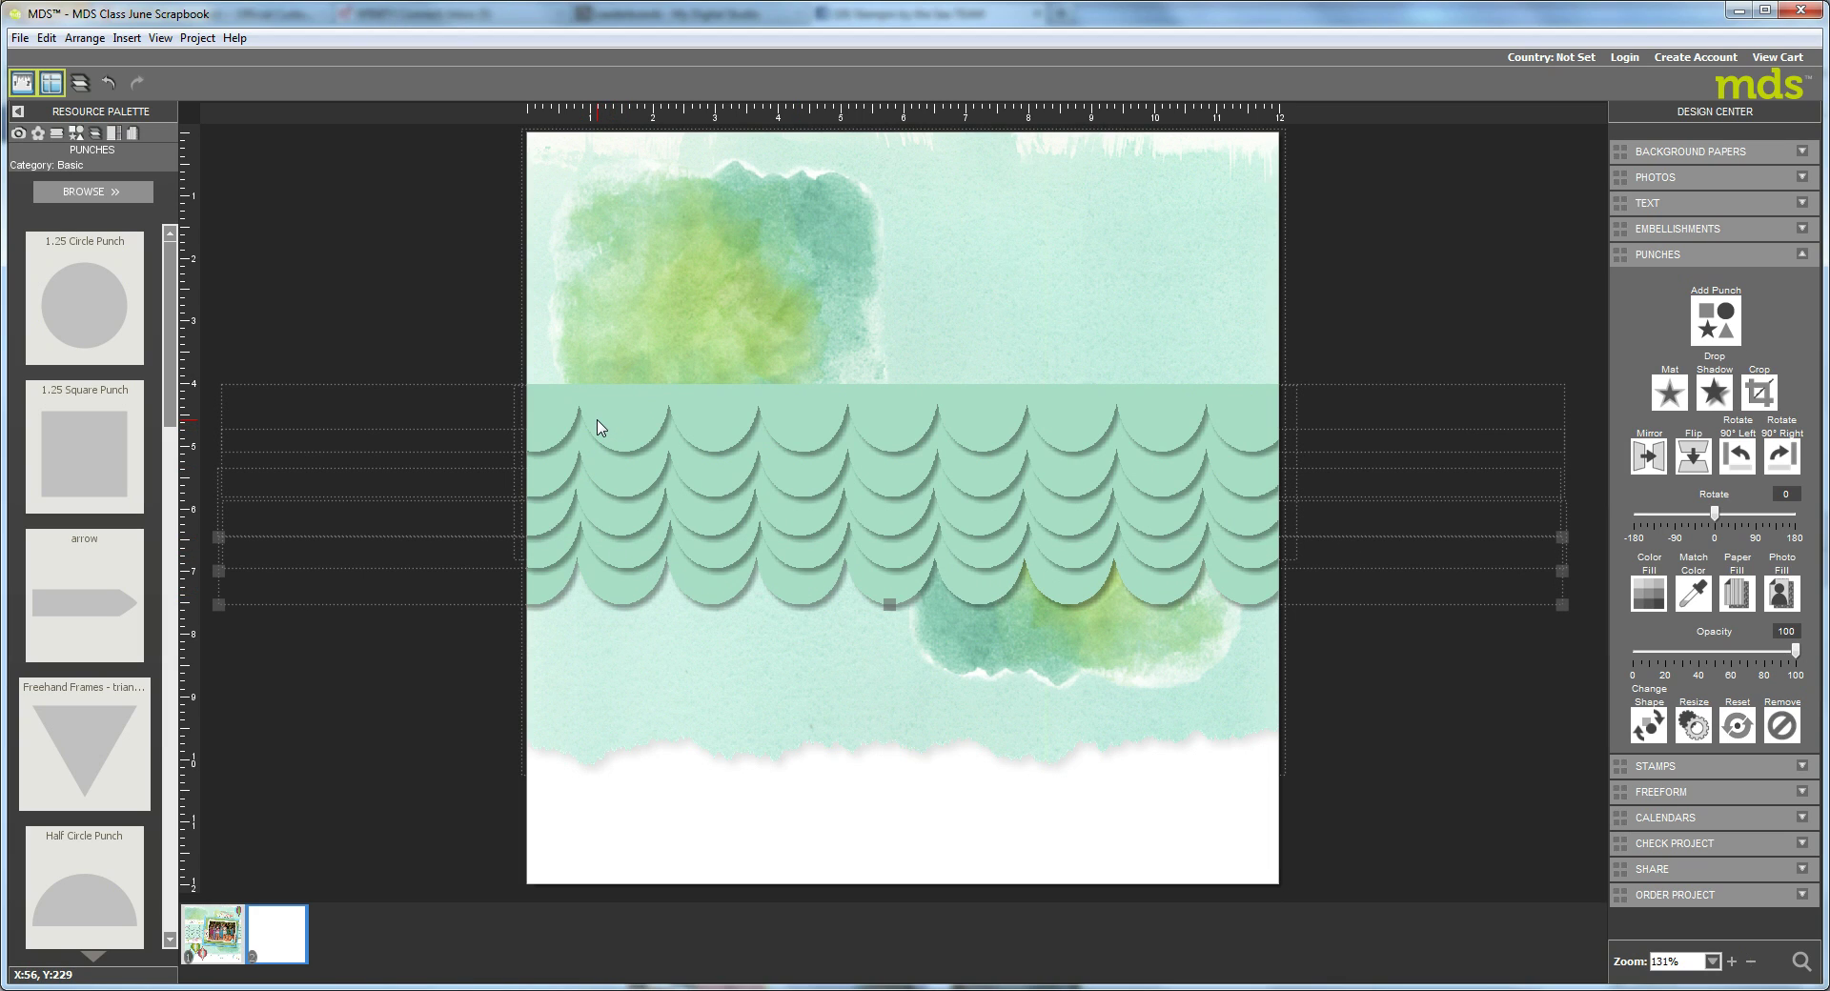
Step: Select all five scalloped rows together and align them by their left edges
left_click(610, 495, "shift")
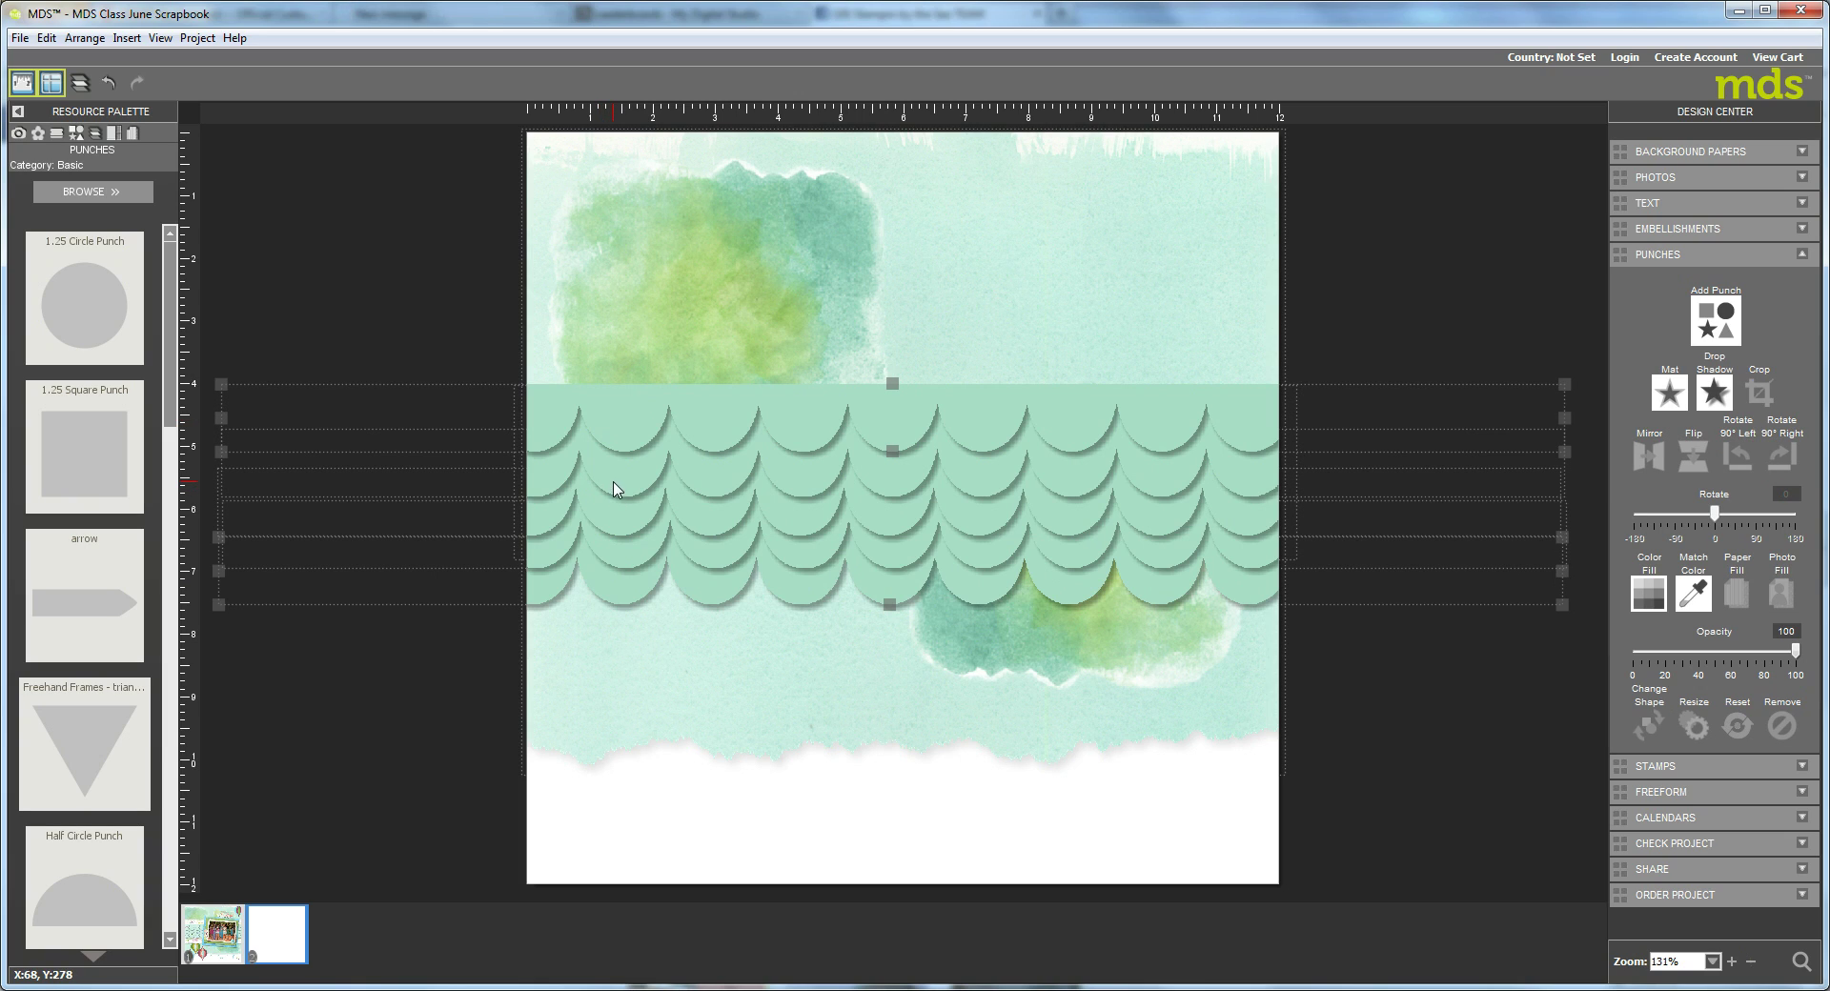
left_click(617, 523, "shift")
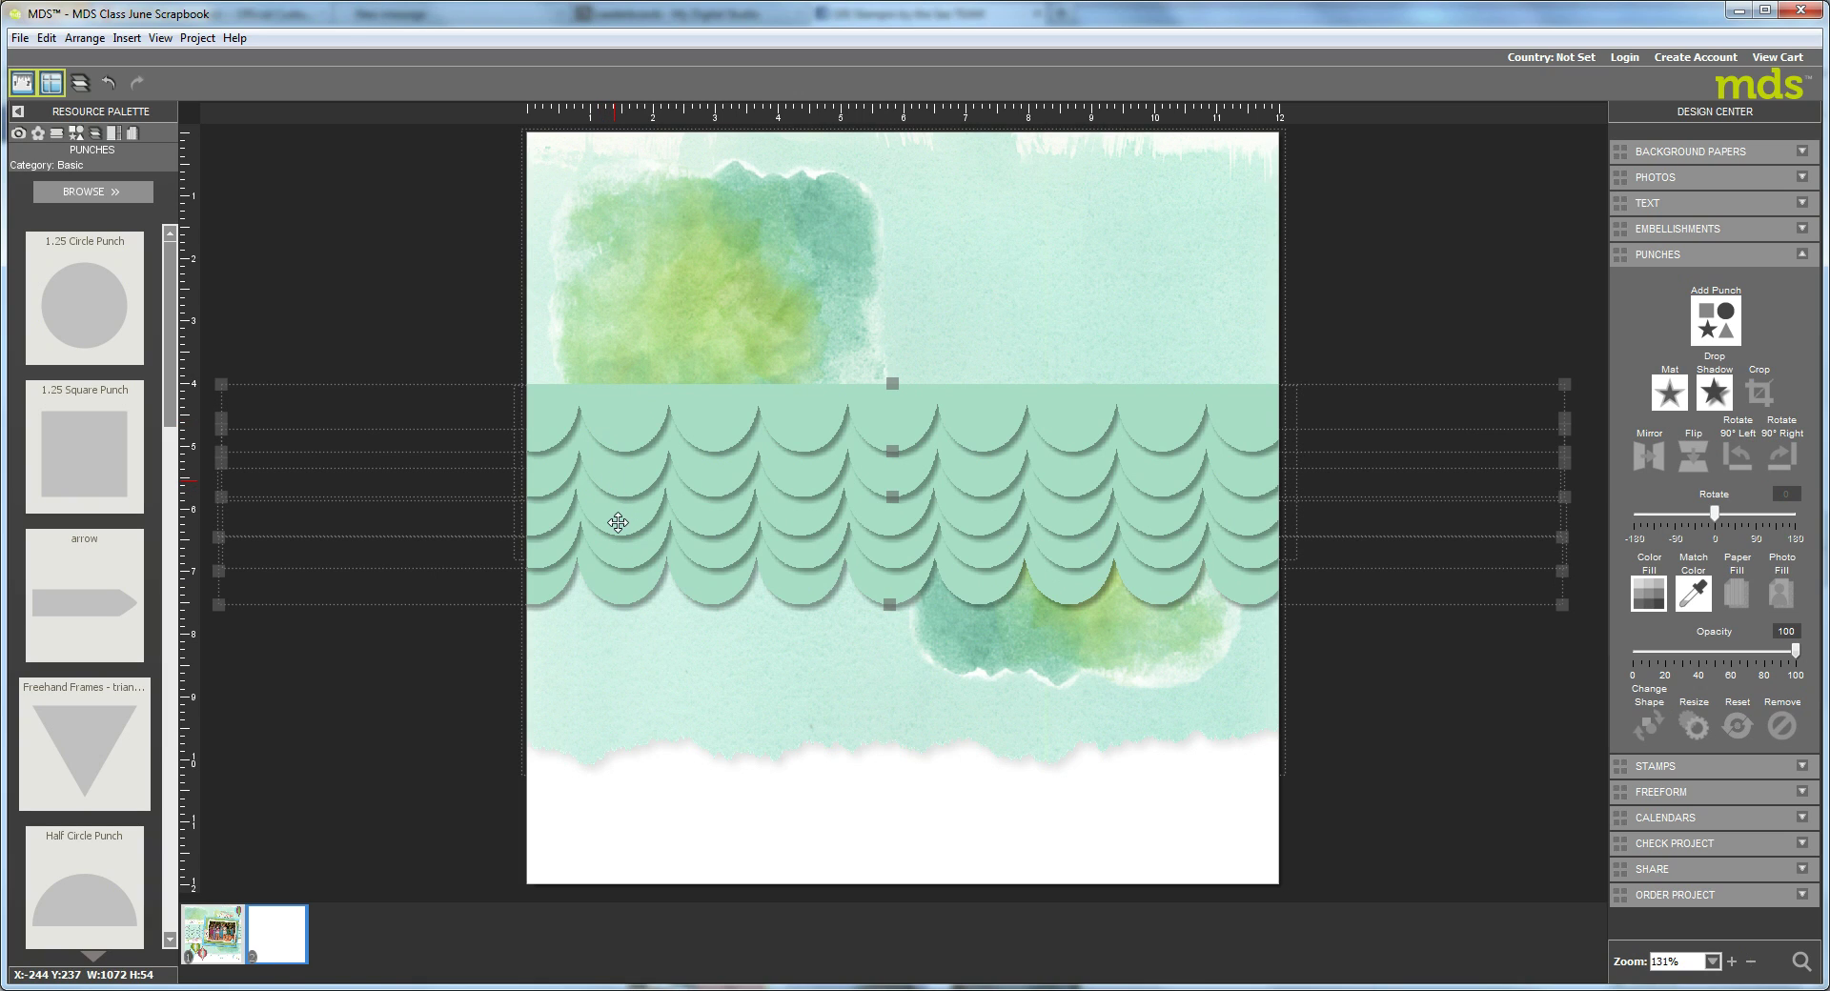
left_click(619, 562, "shift")
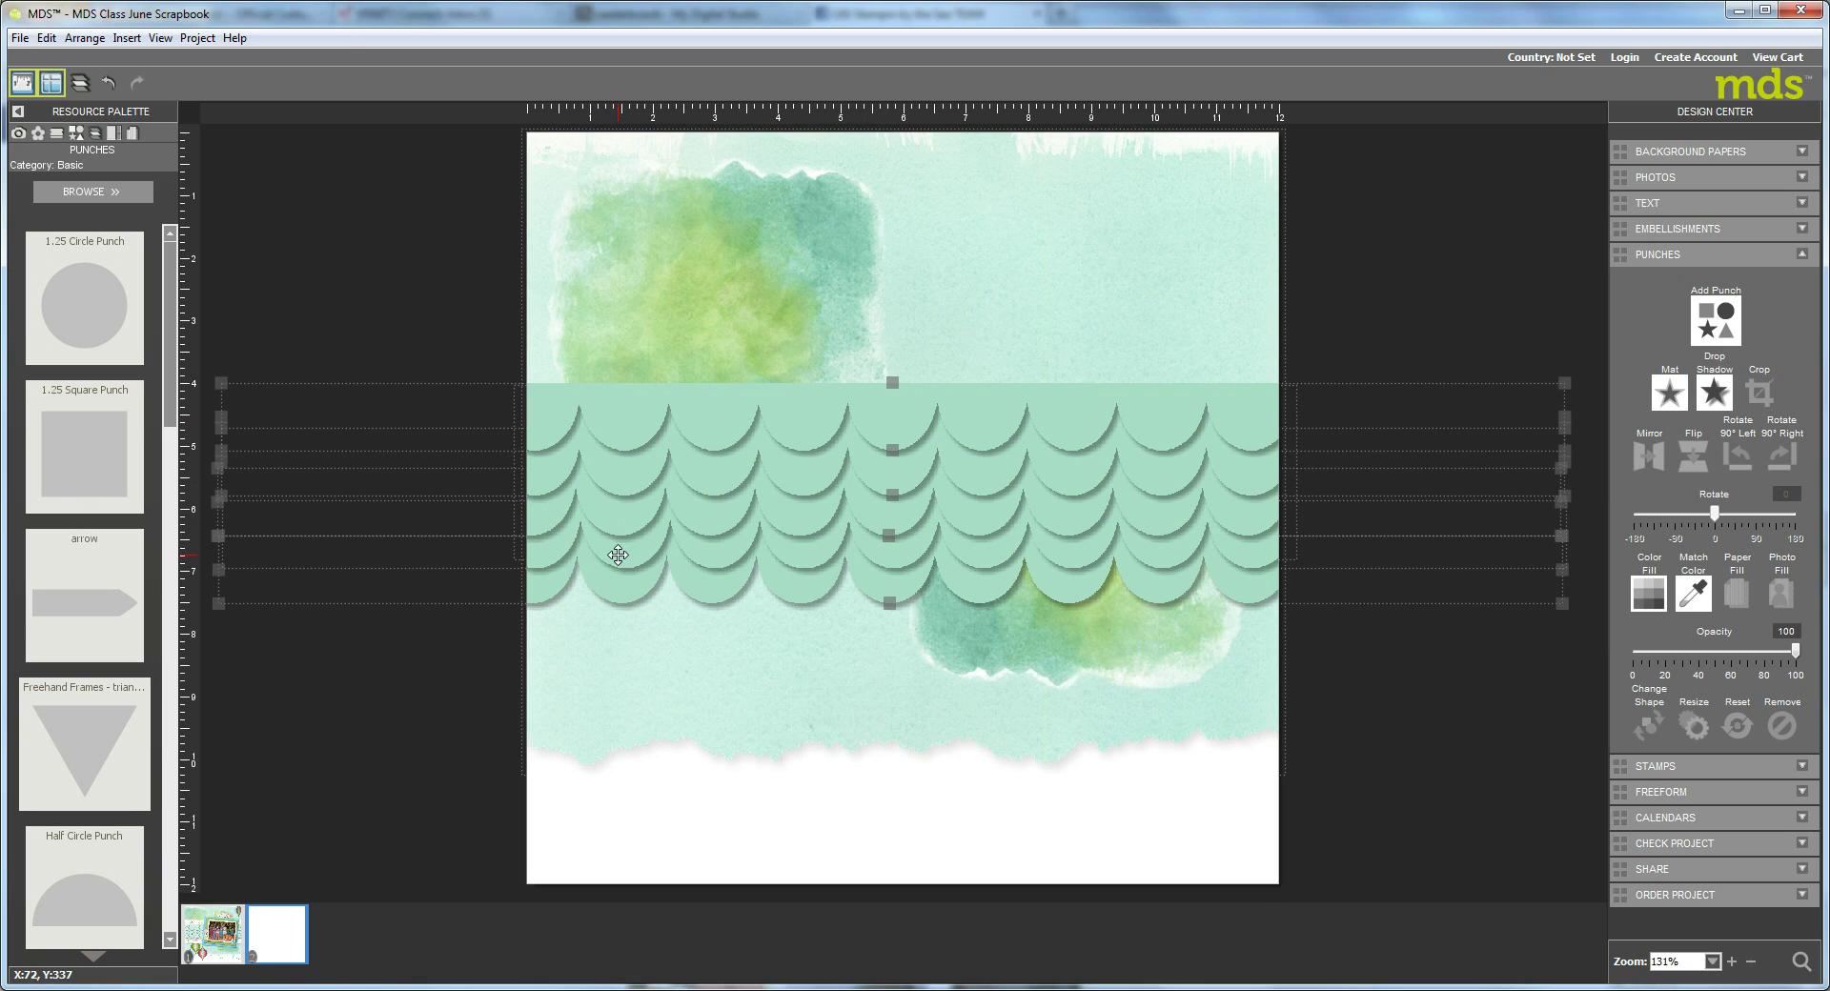
left_click(649, 562, "shift")
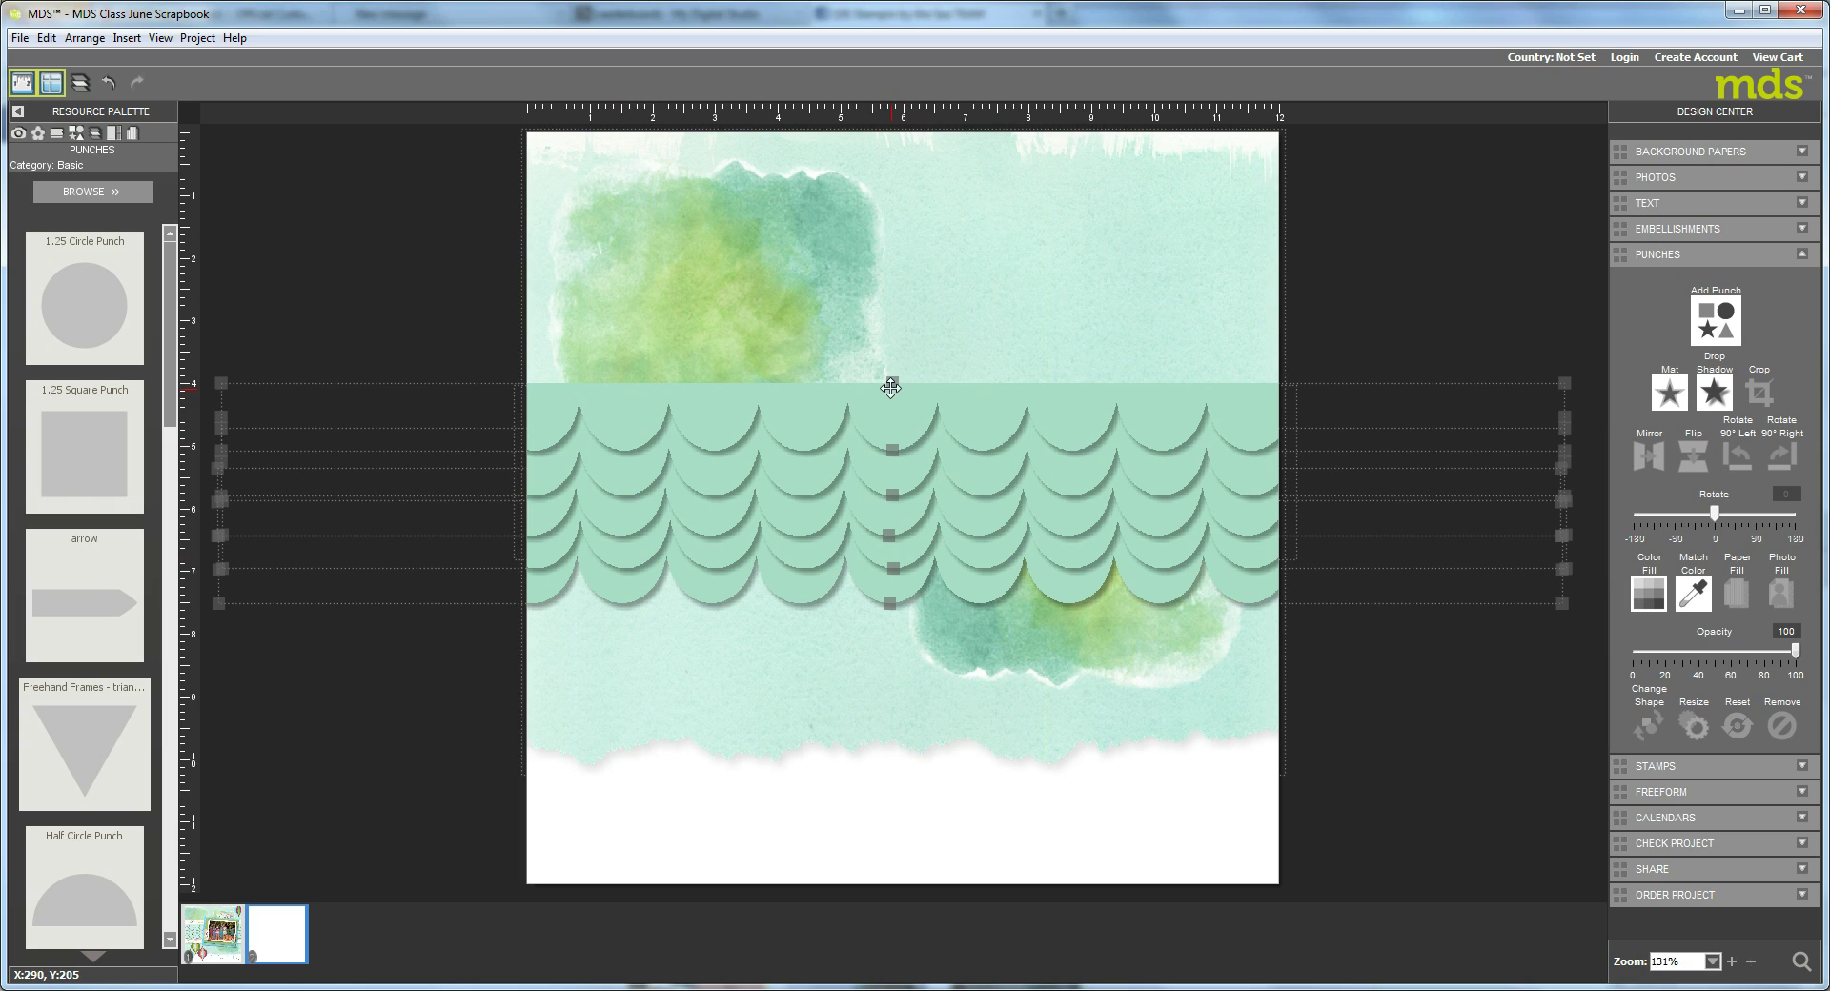
left_click(85, 38)
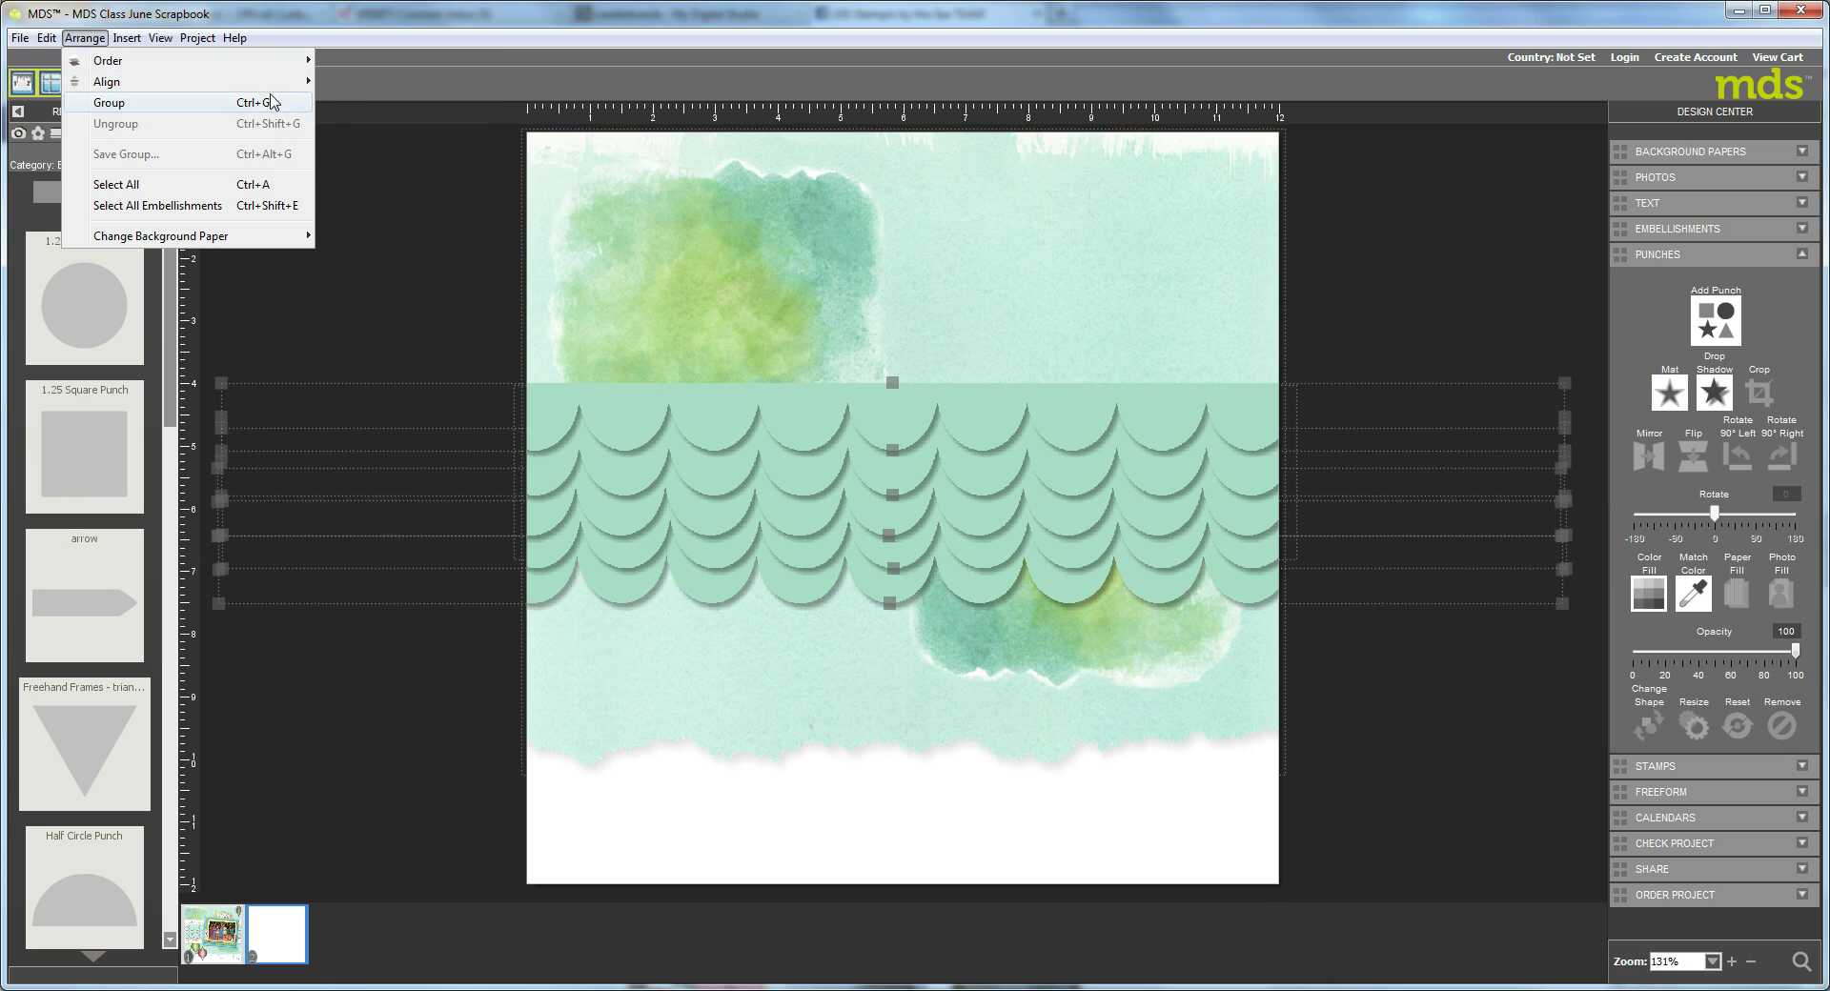
mouse_move(277, 82)
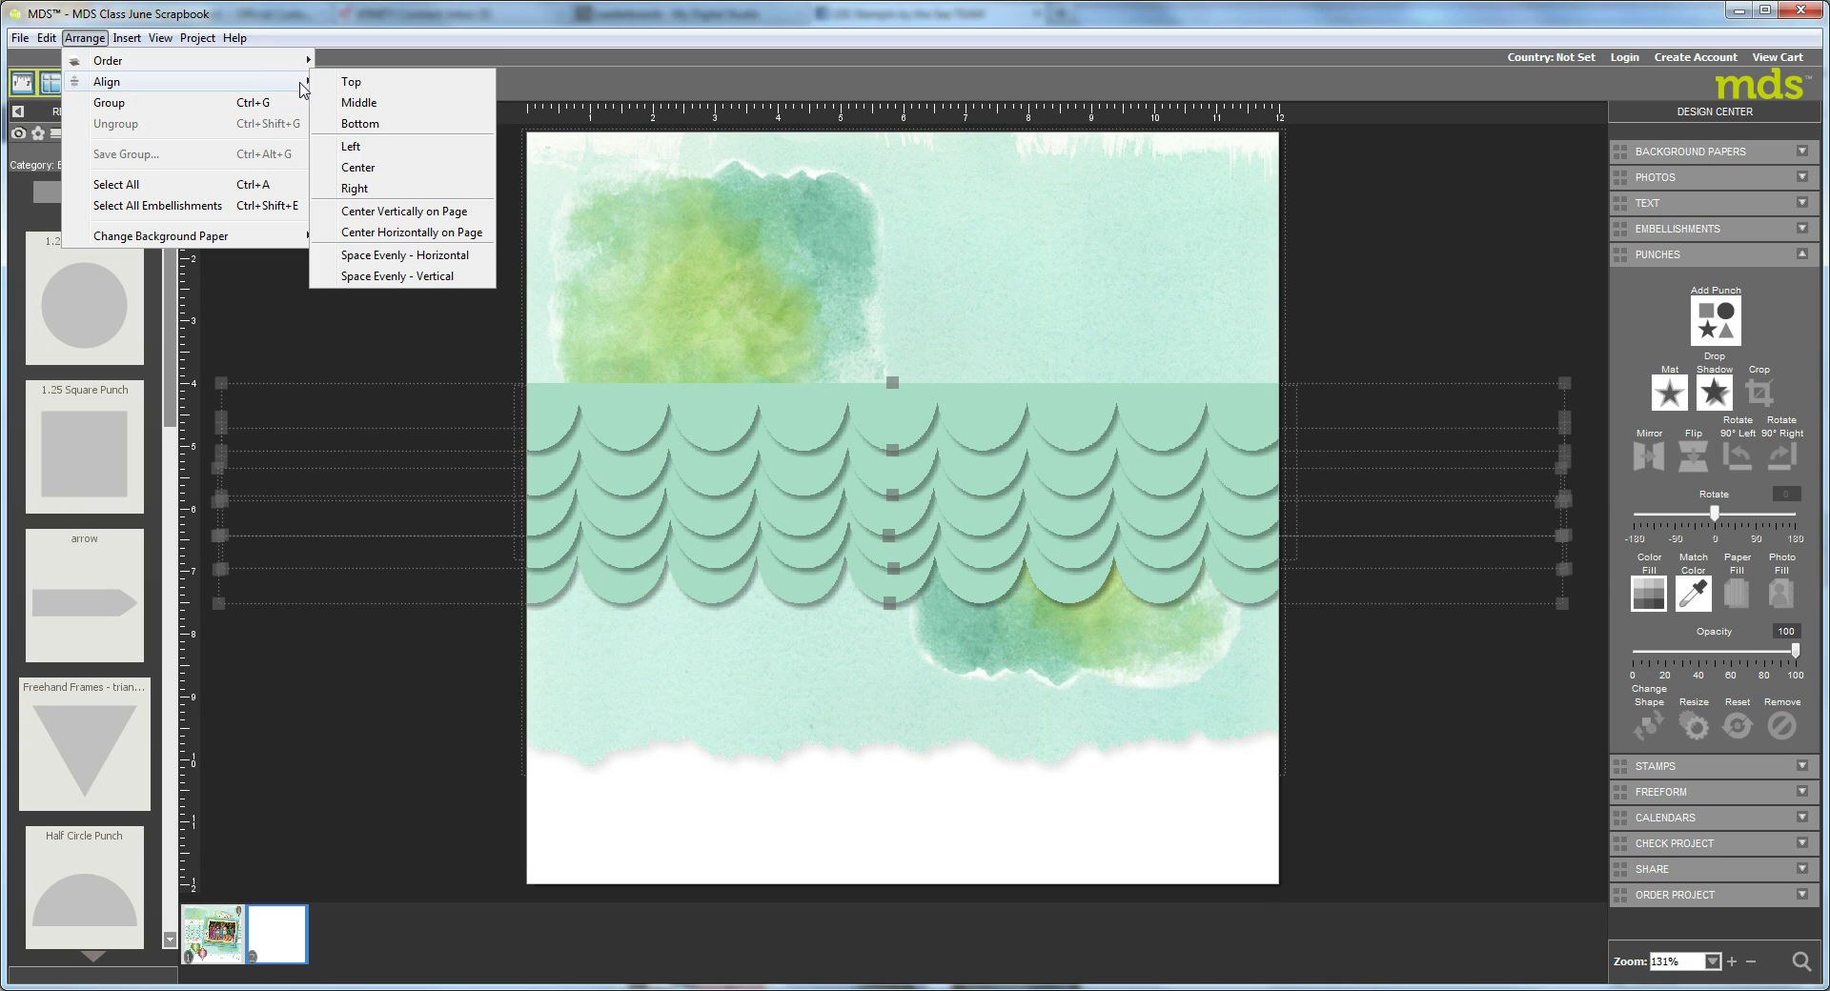
left_click(349, 149)
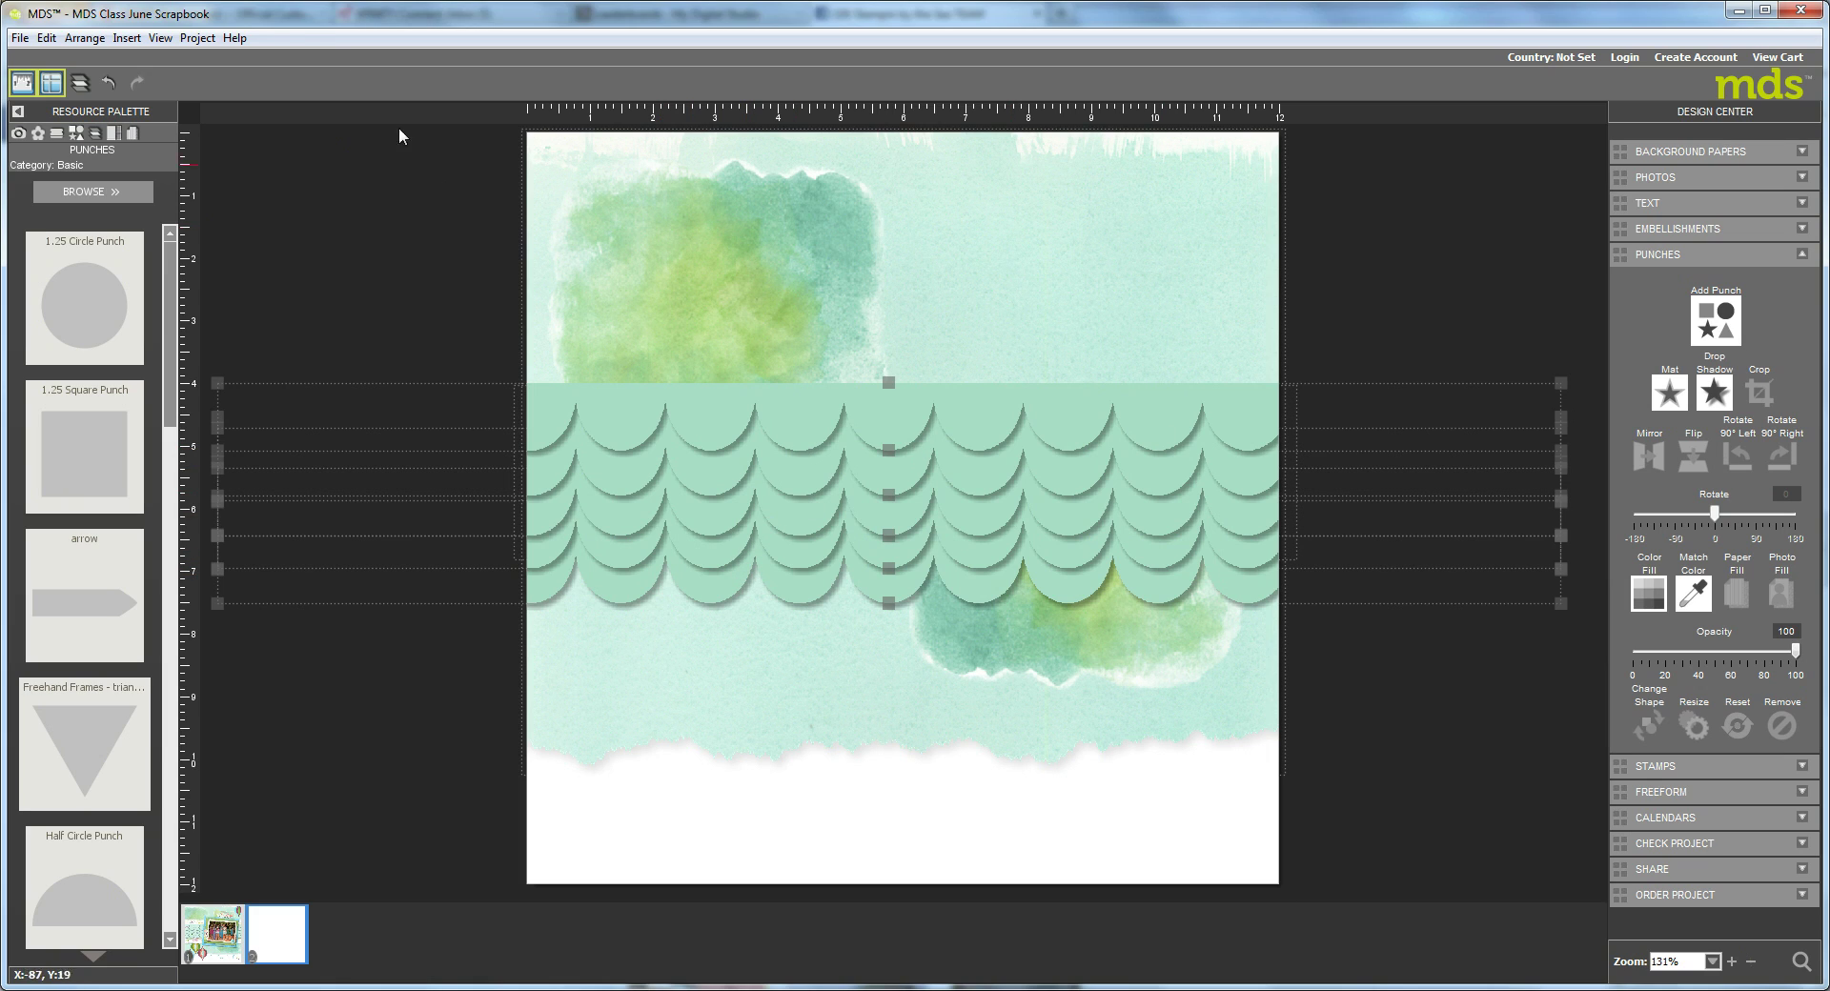
Step: Space the five selected scalloped rows evenly in the vertical direction
left_click(84, 38)
mouse_move(124, 86)
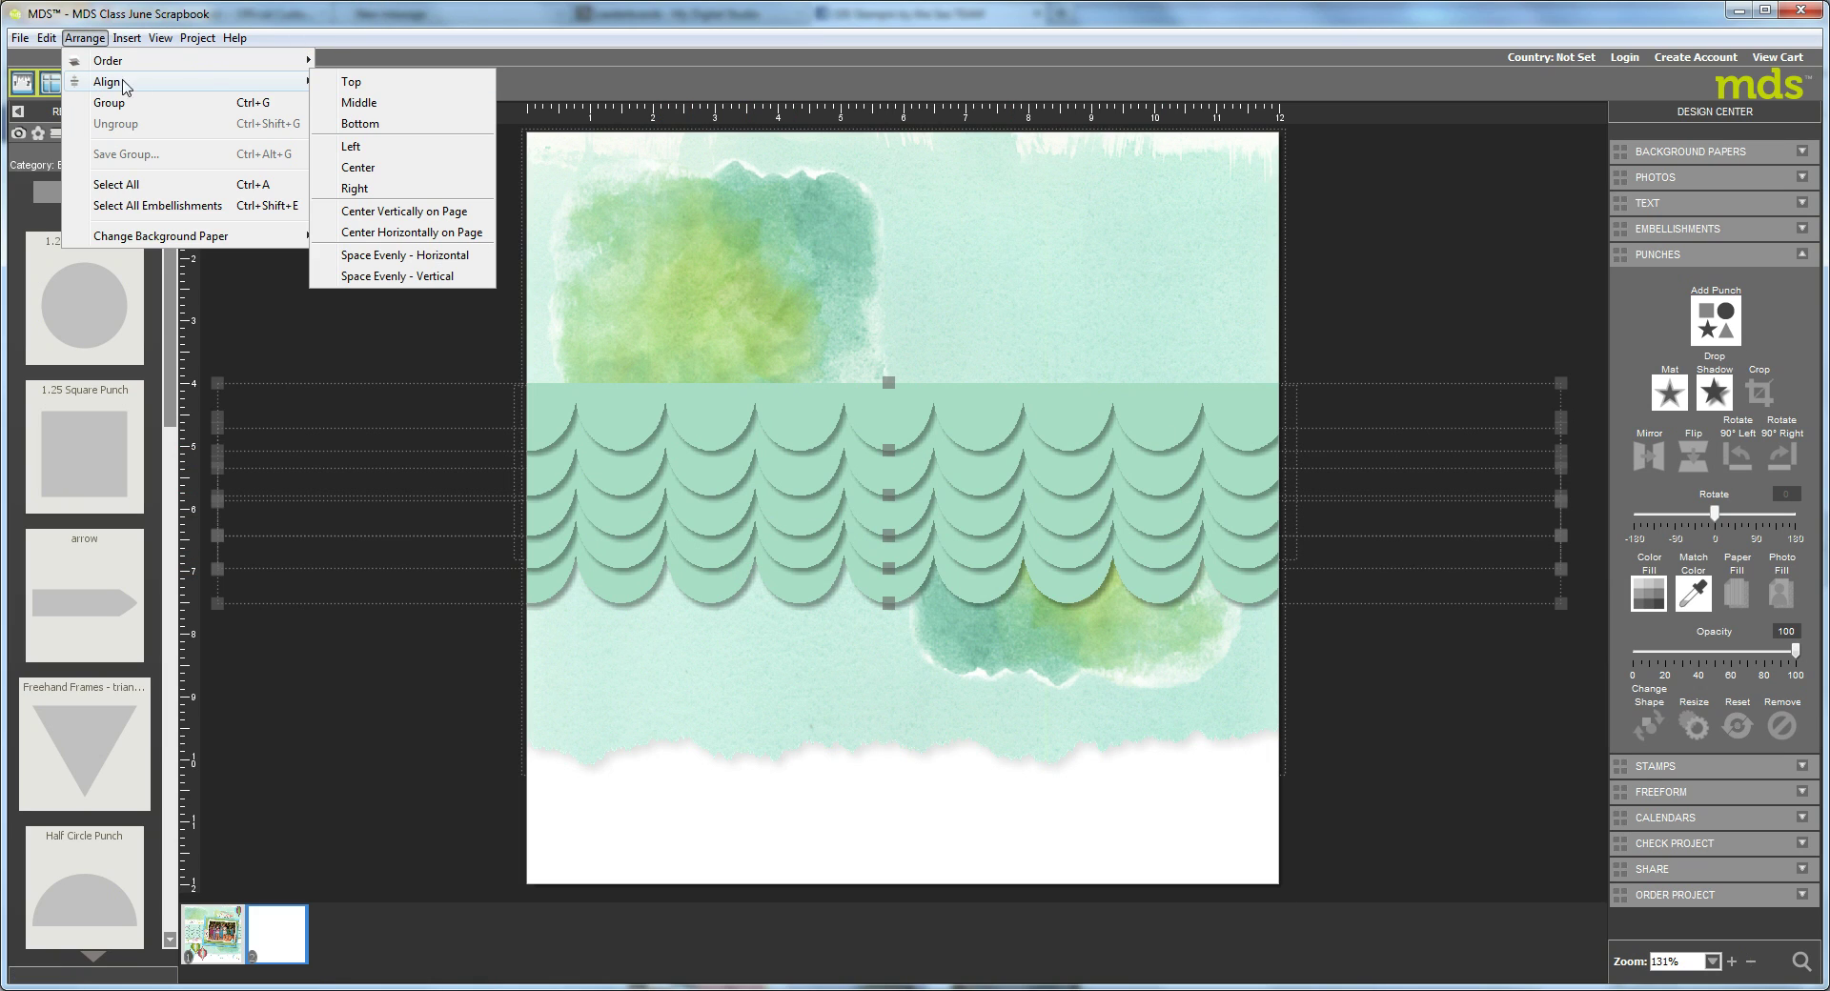
left_click(438, 278)
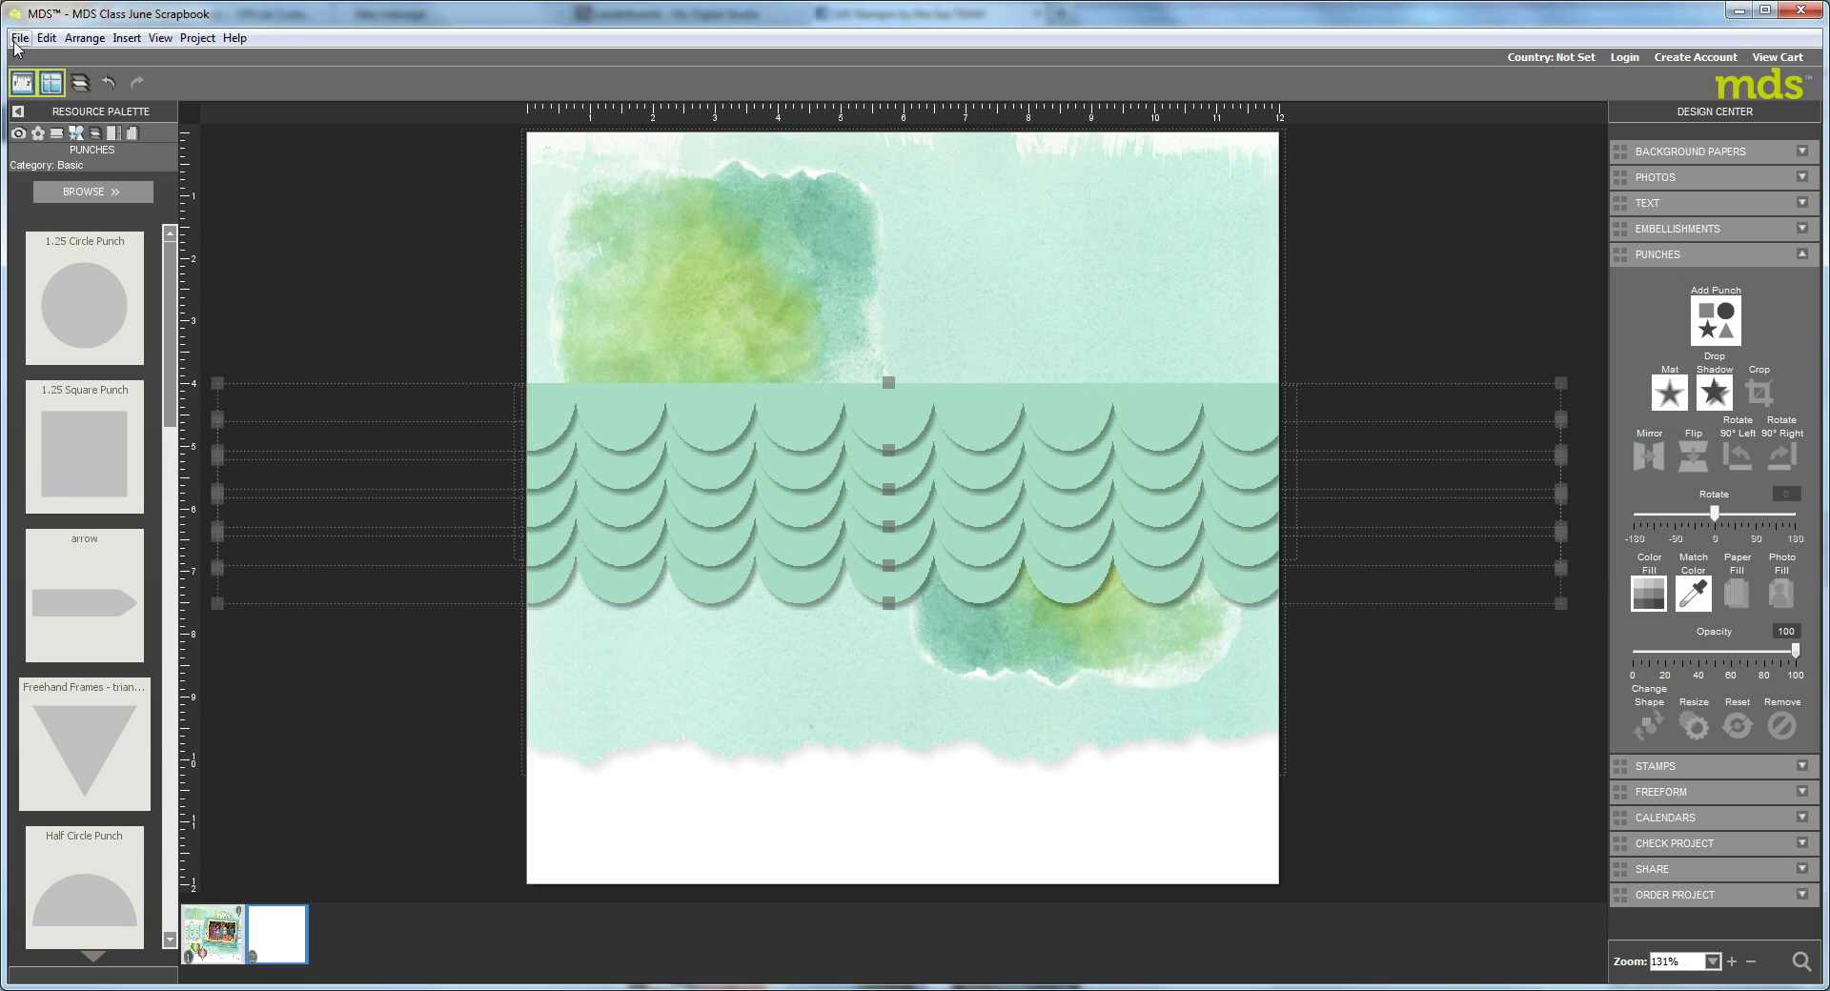
Step: Group the five scalloped rows and bring the 1.25 Square Punch rectangle in front of them in the layer order
left_click(76, 40)
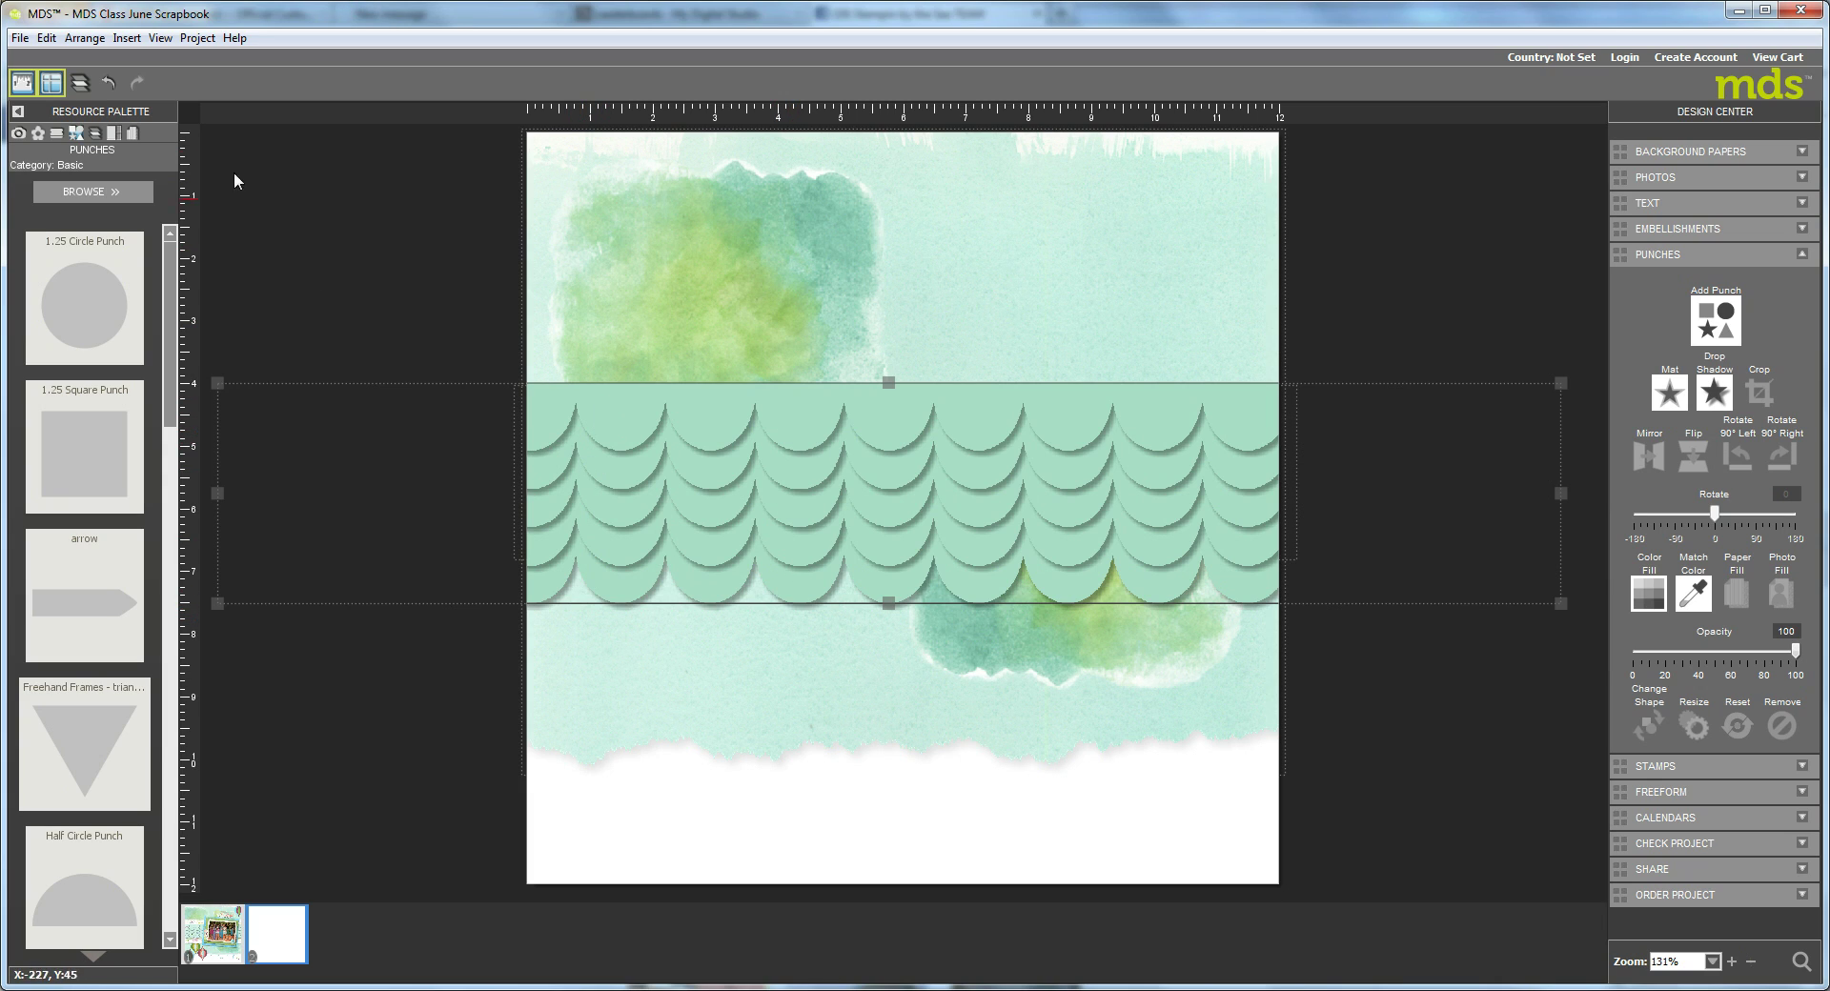
left_click(95, 134)
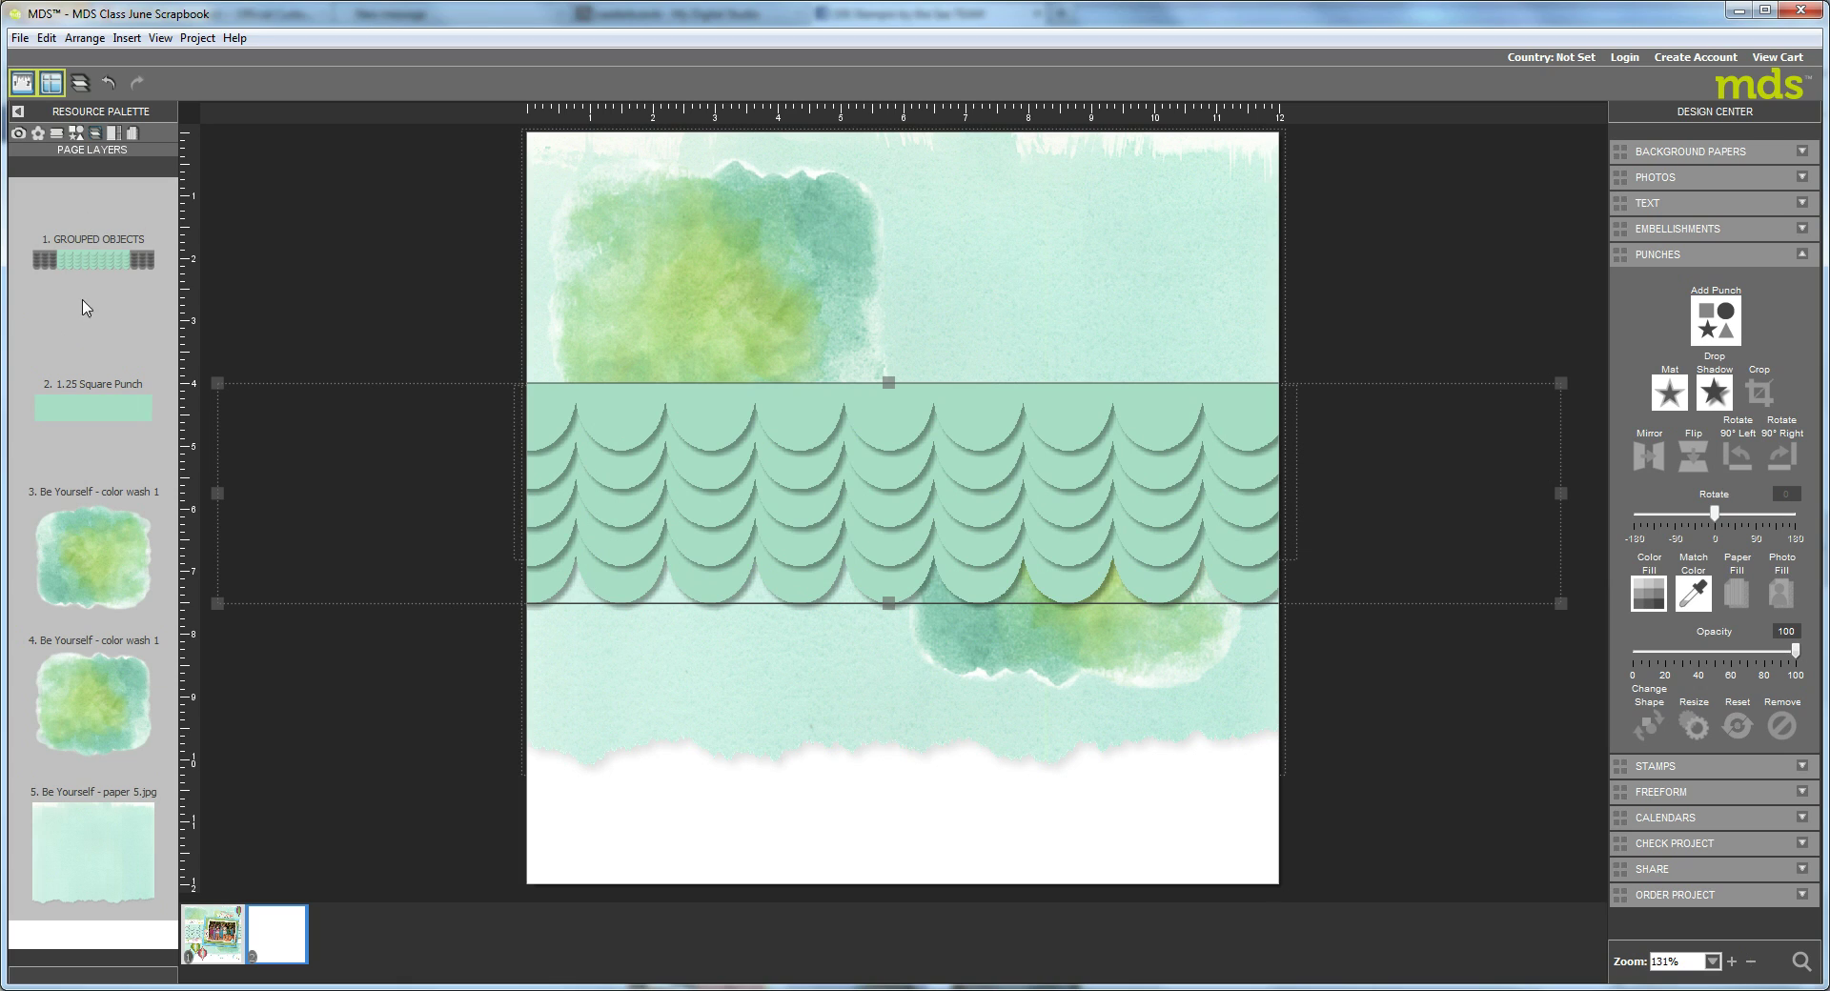
left_click(85, 416)
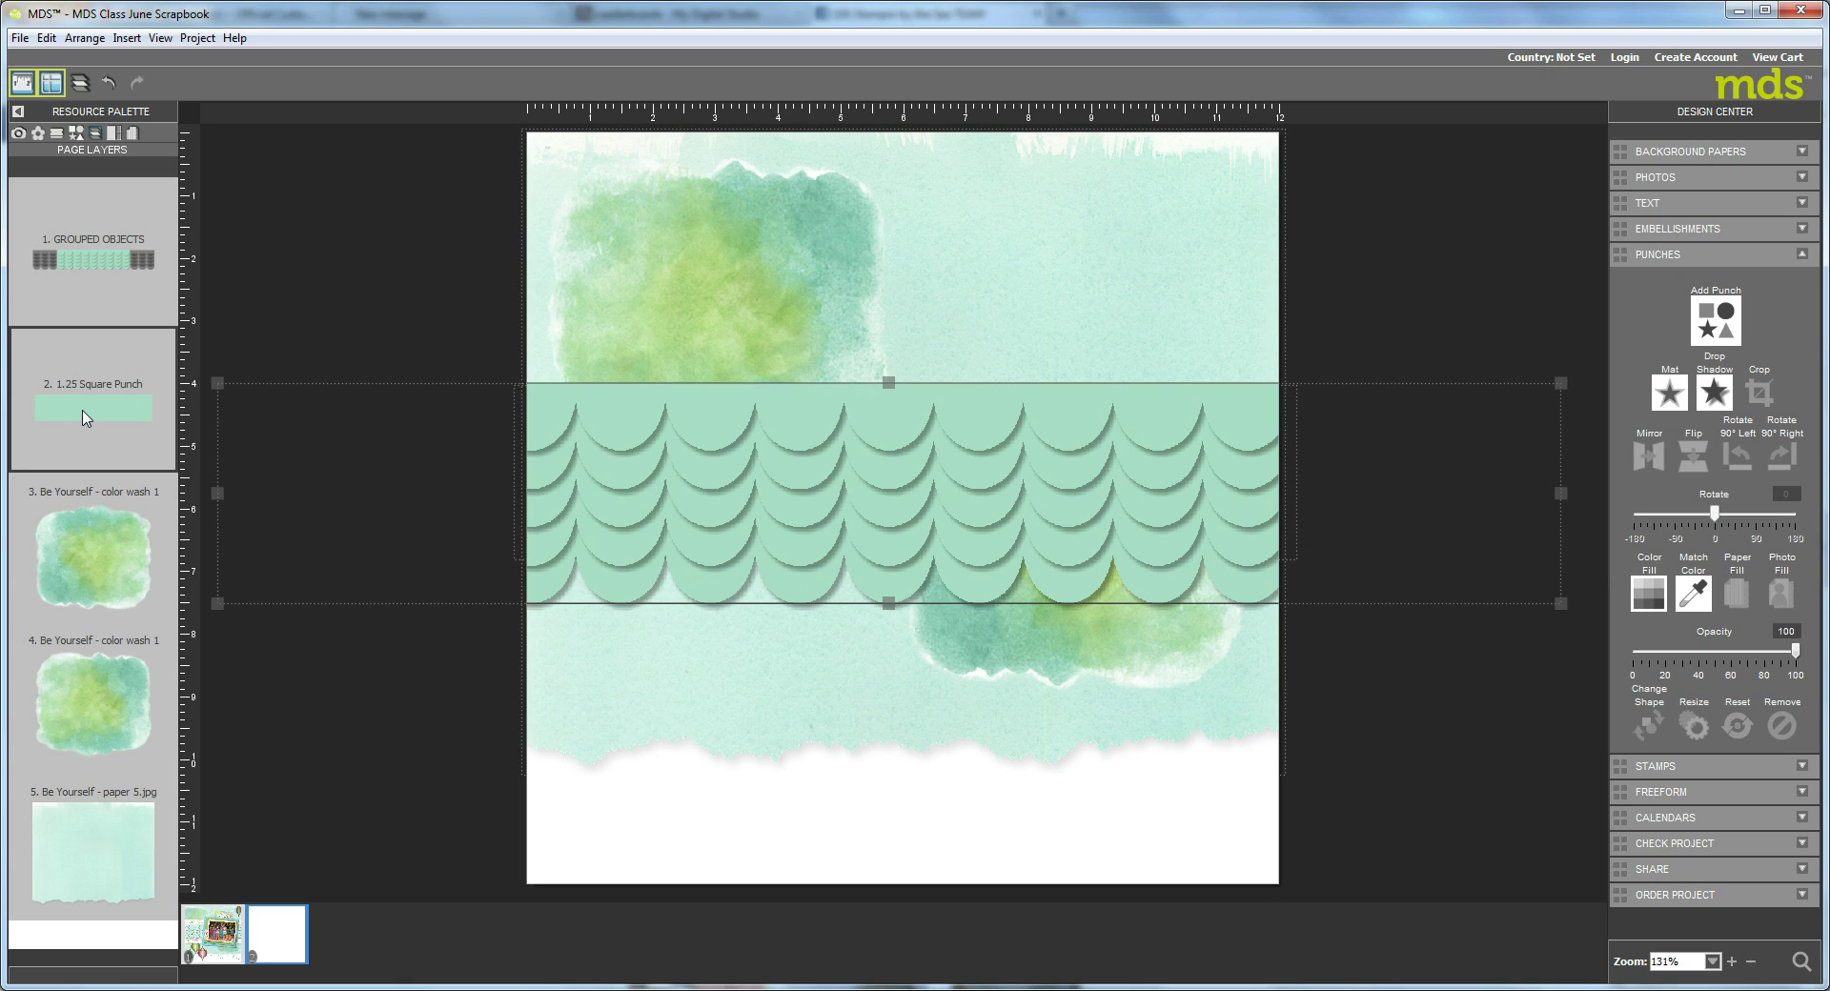
left_click_drag(85, 421, 93, 243)
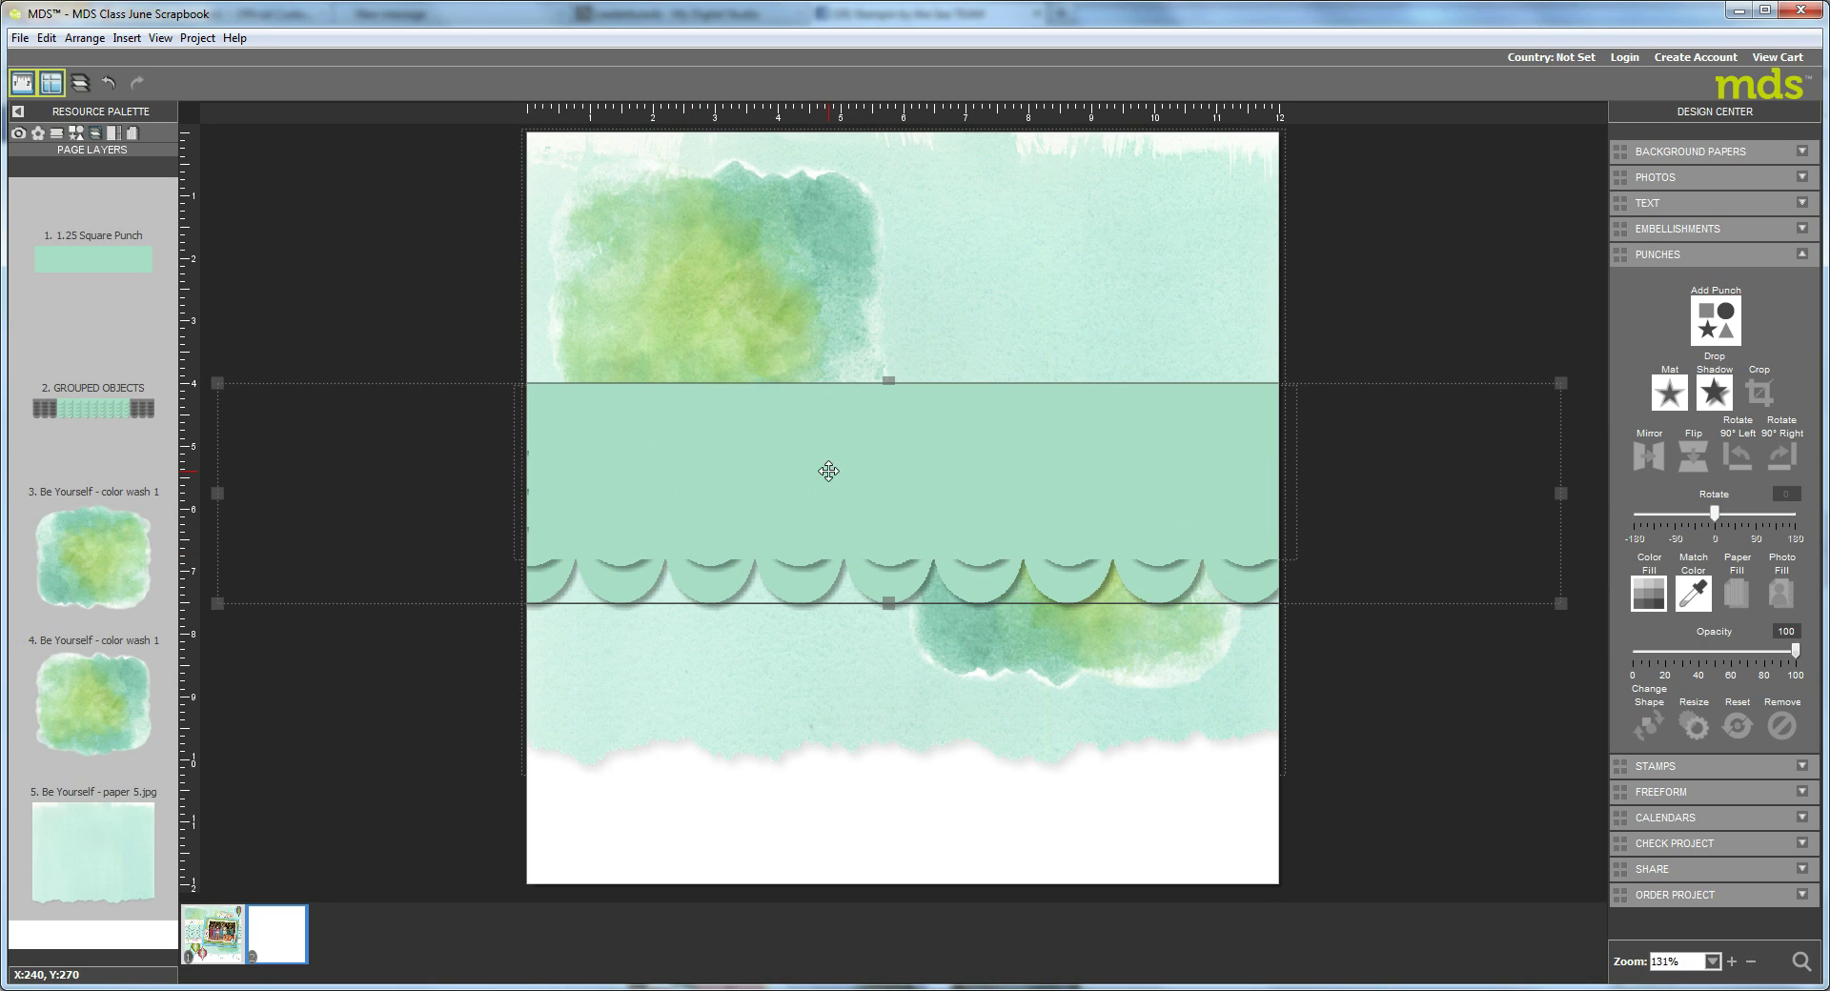
Step: Shift the mint rectangle down past the lowest scallops, extend its upper edge near the first row, and send it behind the grouped rows
left_click(829, 522)
left_click_drag(896, 562, 886, 540)
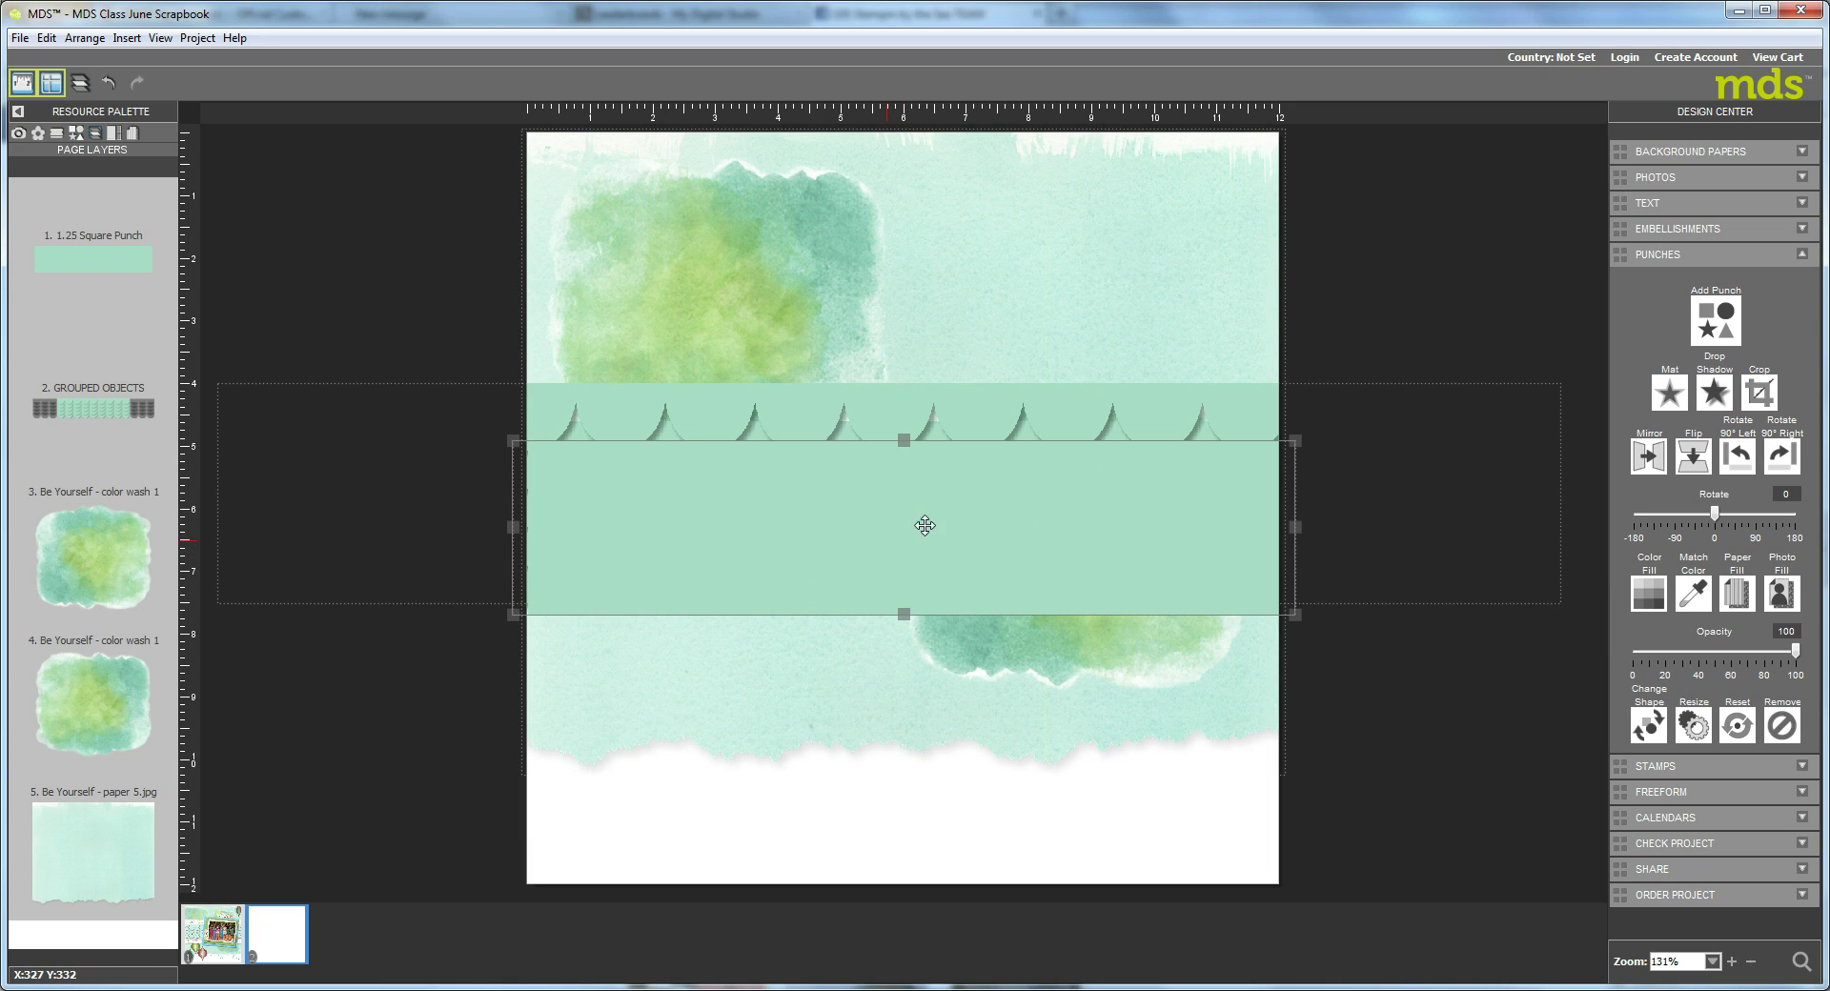
left_click_drag(899, 437, 899, 400)
left_click(1077, 534)
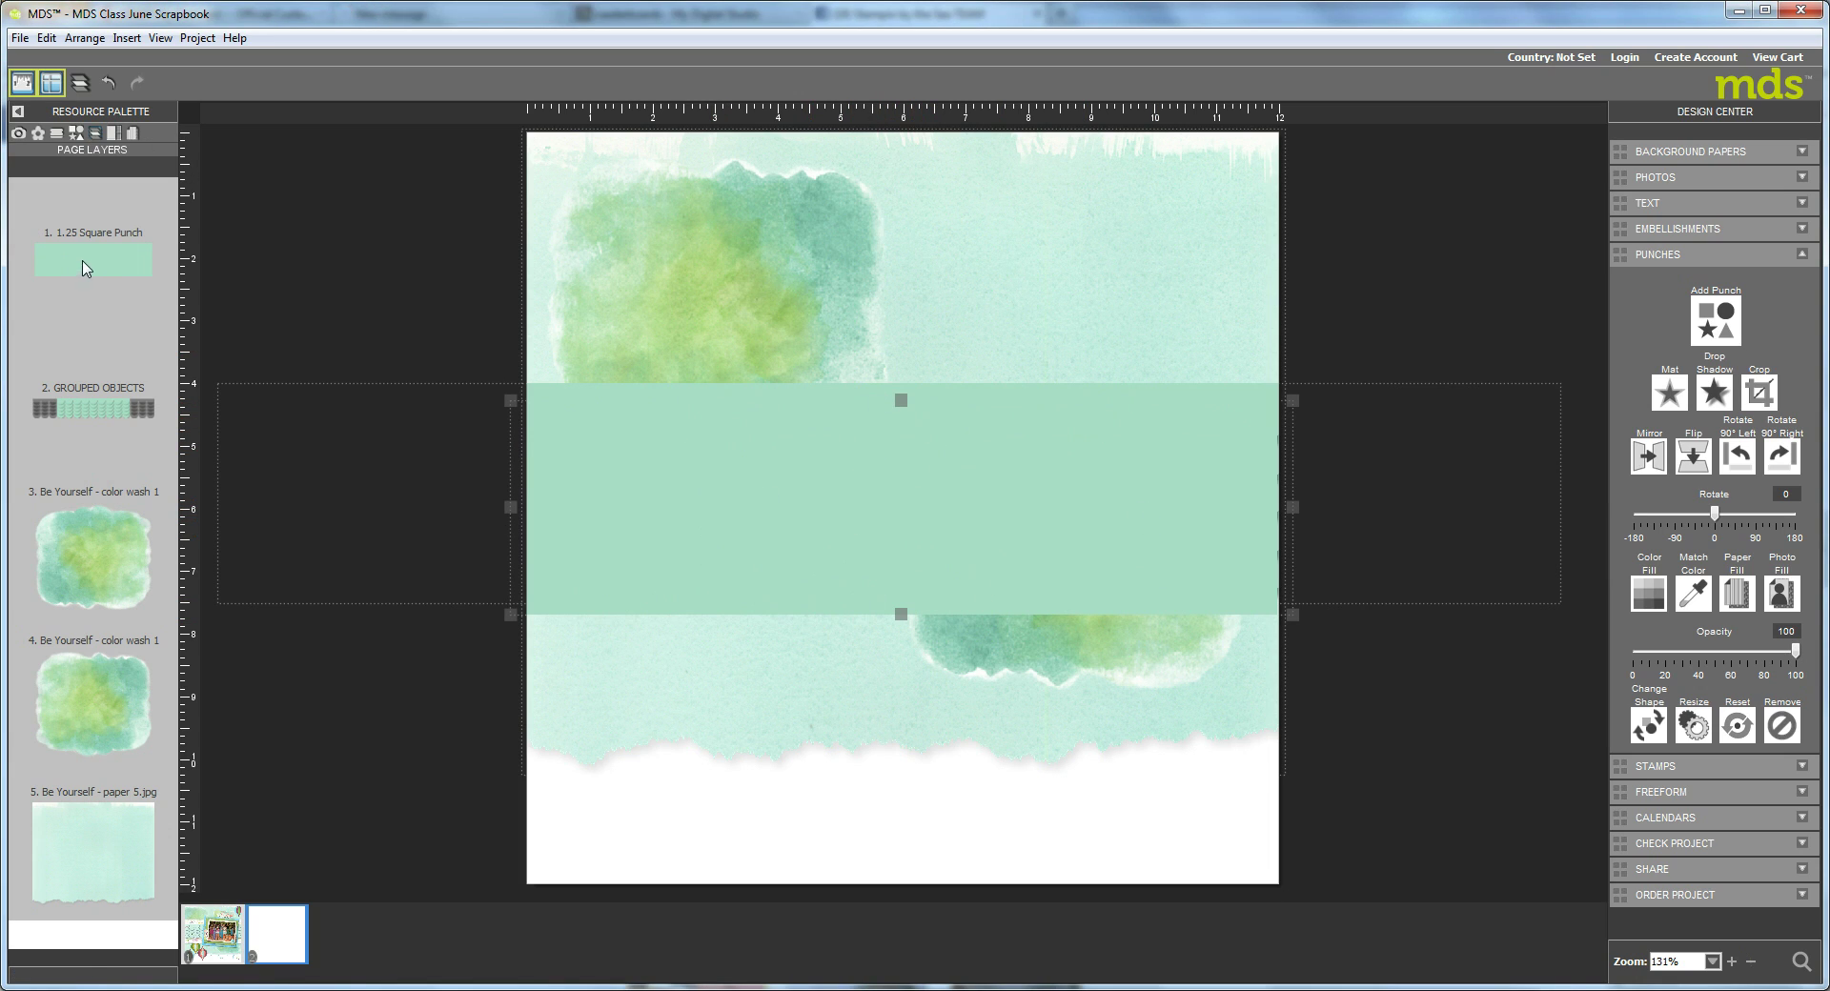
left_click_drag(81, 272, 77, 431)
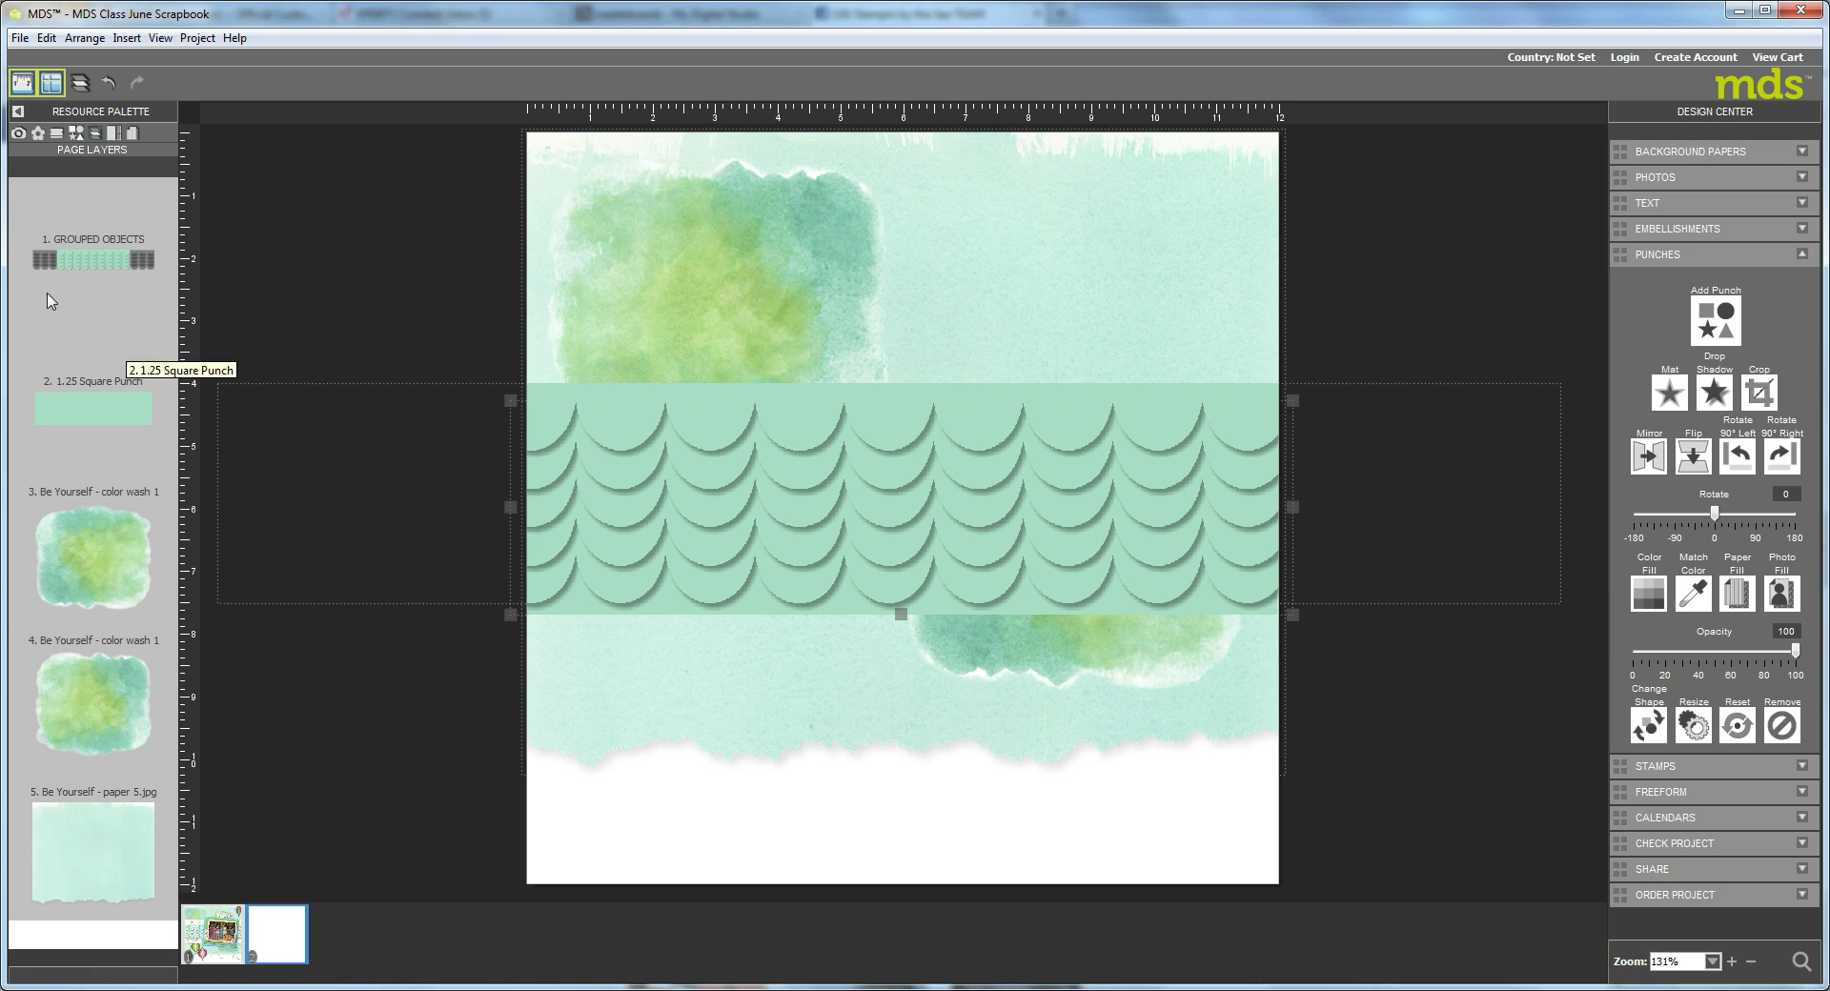
Step: Try the Be Yourself - border 4 embellishment along the upper edge of the scalloped band and remove it
left_click(38, 137)
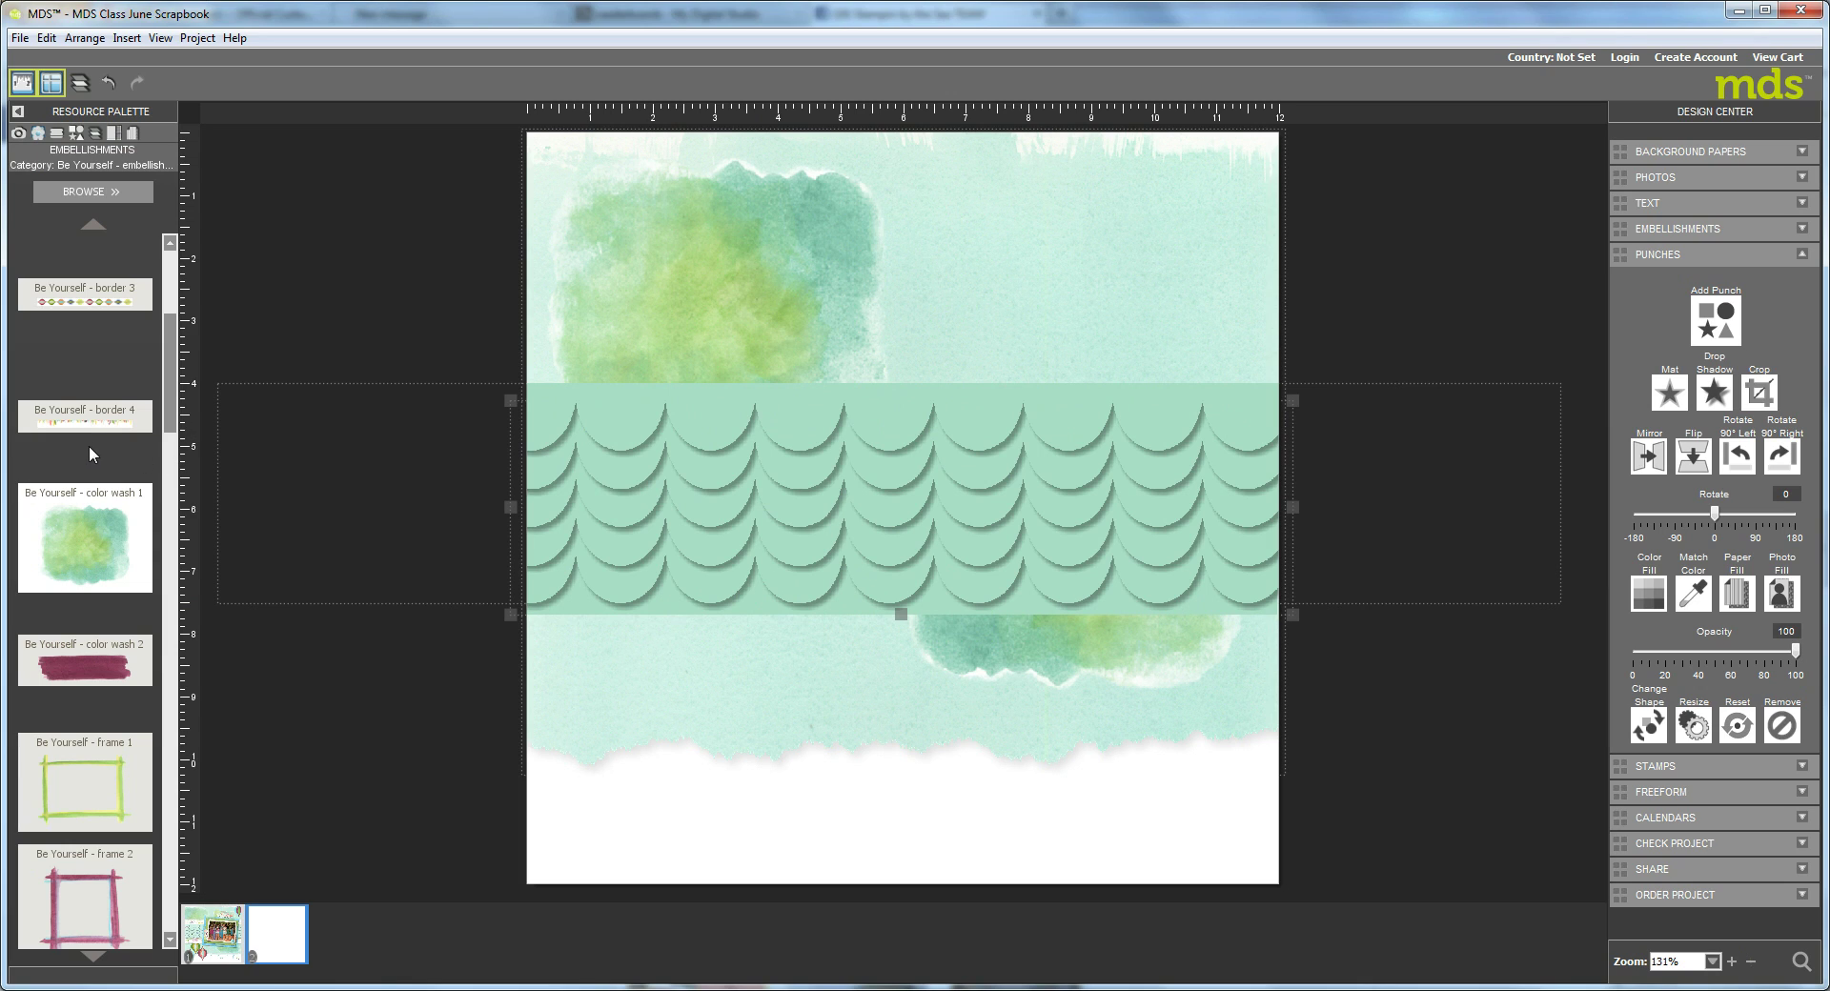
left_click_drag(74, 426, 976, 454)
left_click_drag(862, 384, 961, 380)
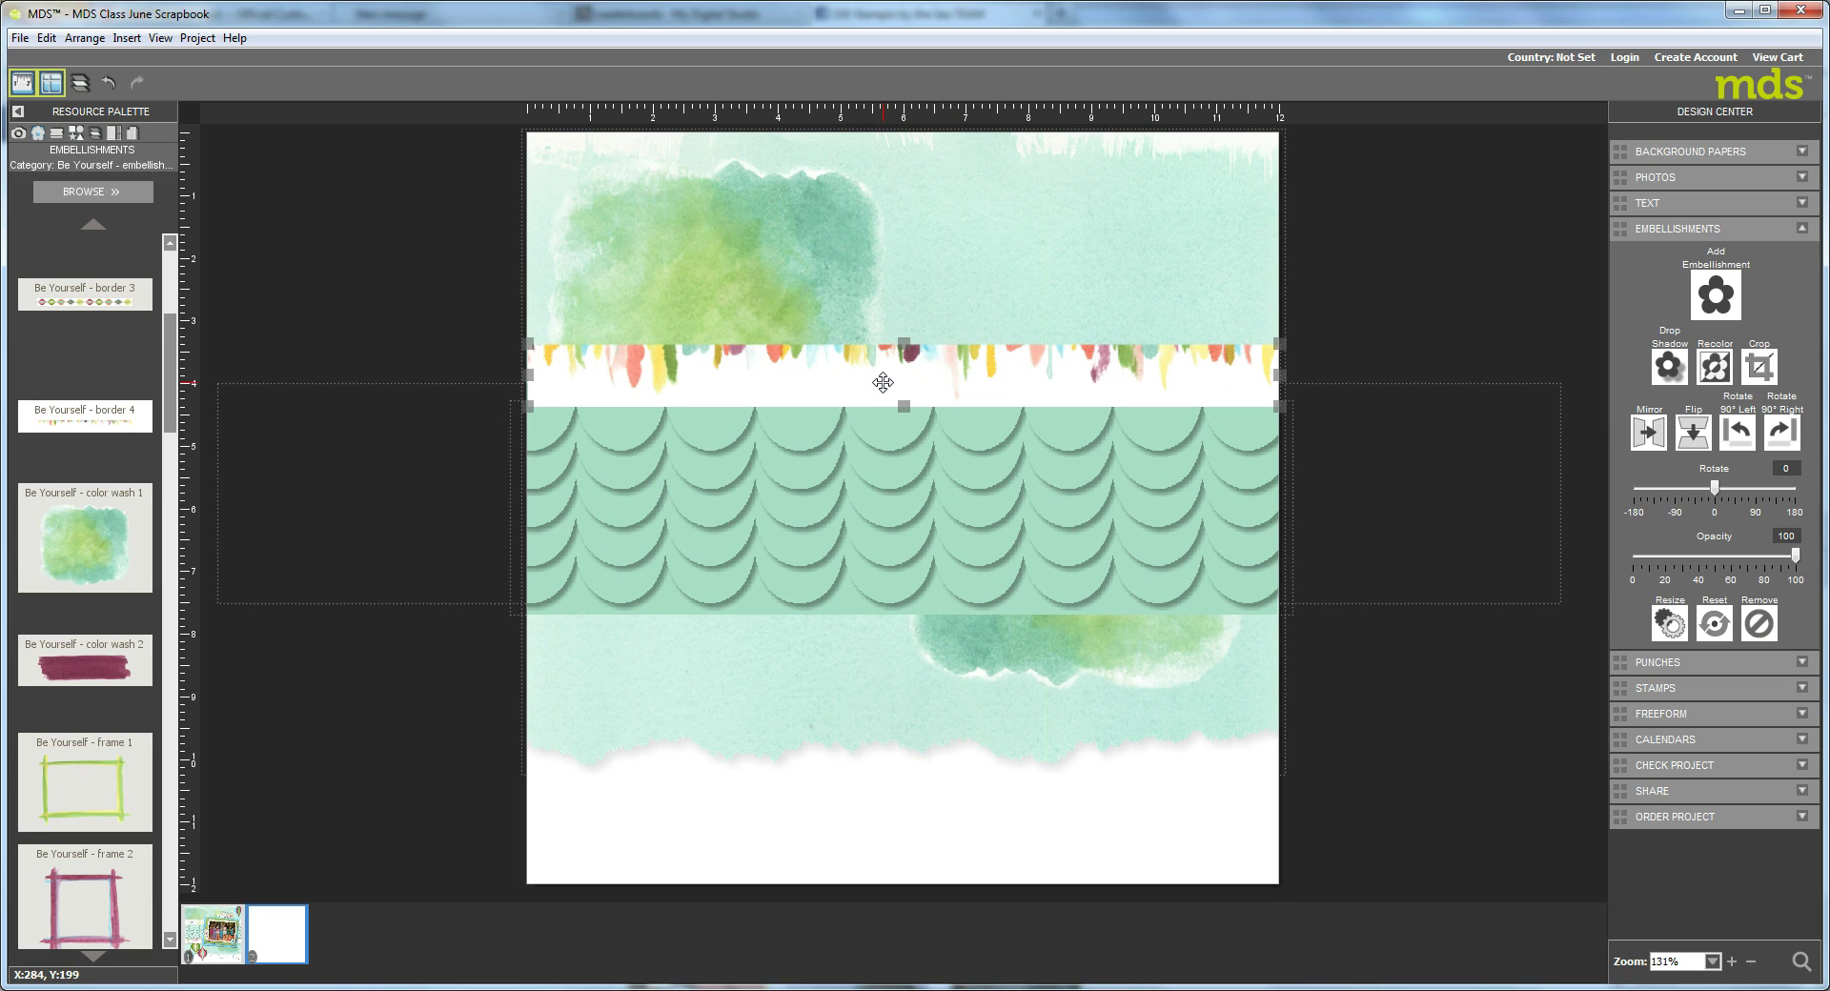
right_click(680, 372)
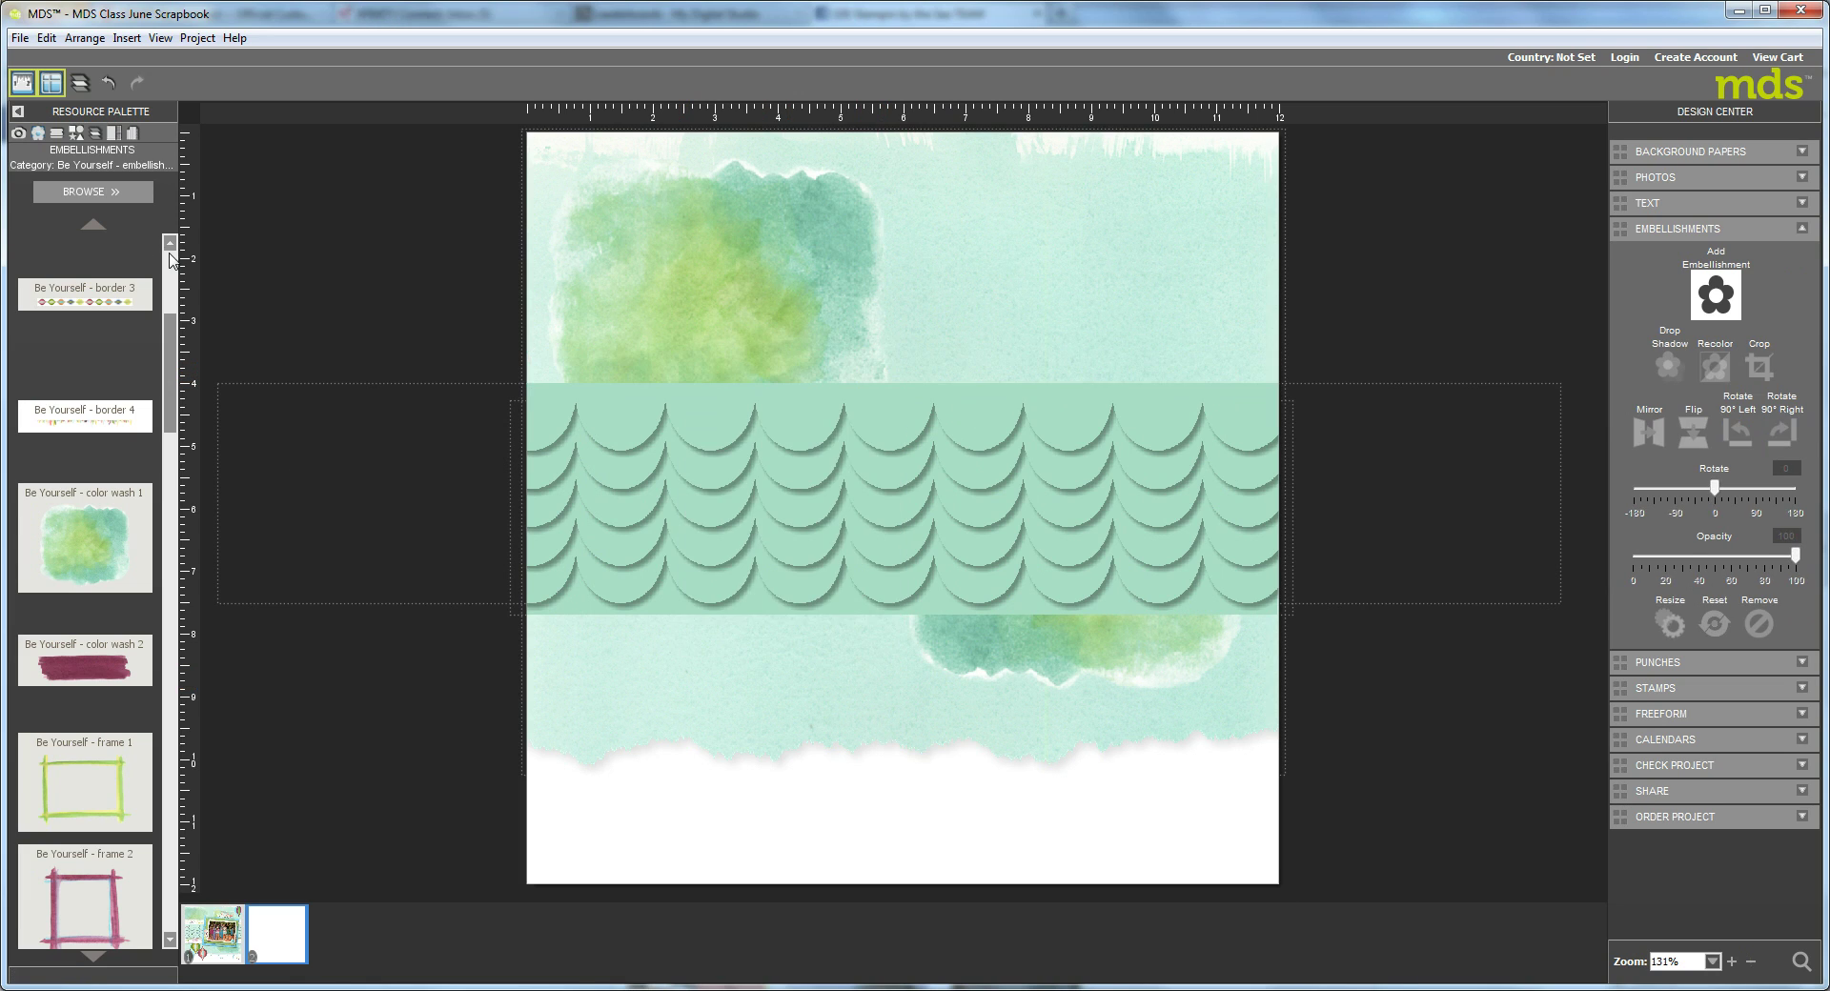
Step: Place the Be Yourself - border 1 swirl strip across the page, directly above the scalloped band
left_click(169, 255)
left_click_drag(102, 426, 834, 384)
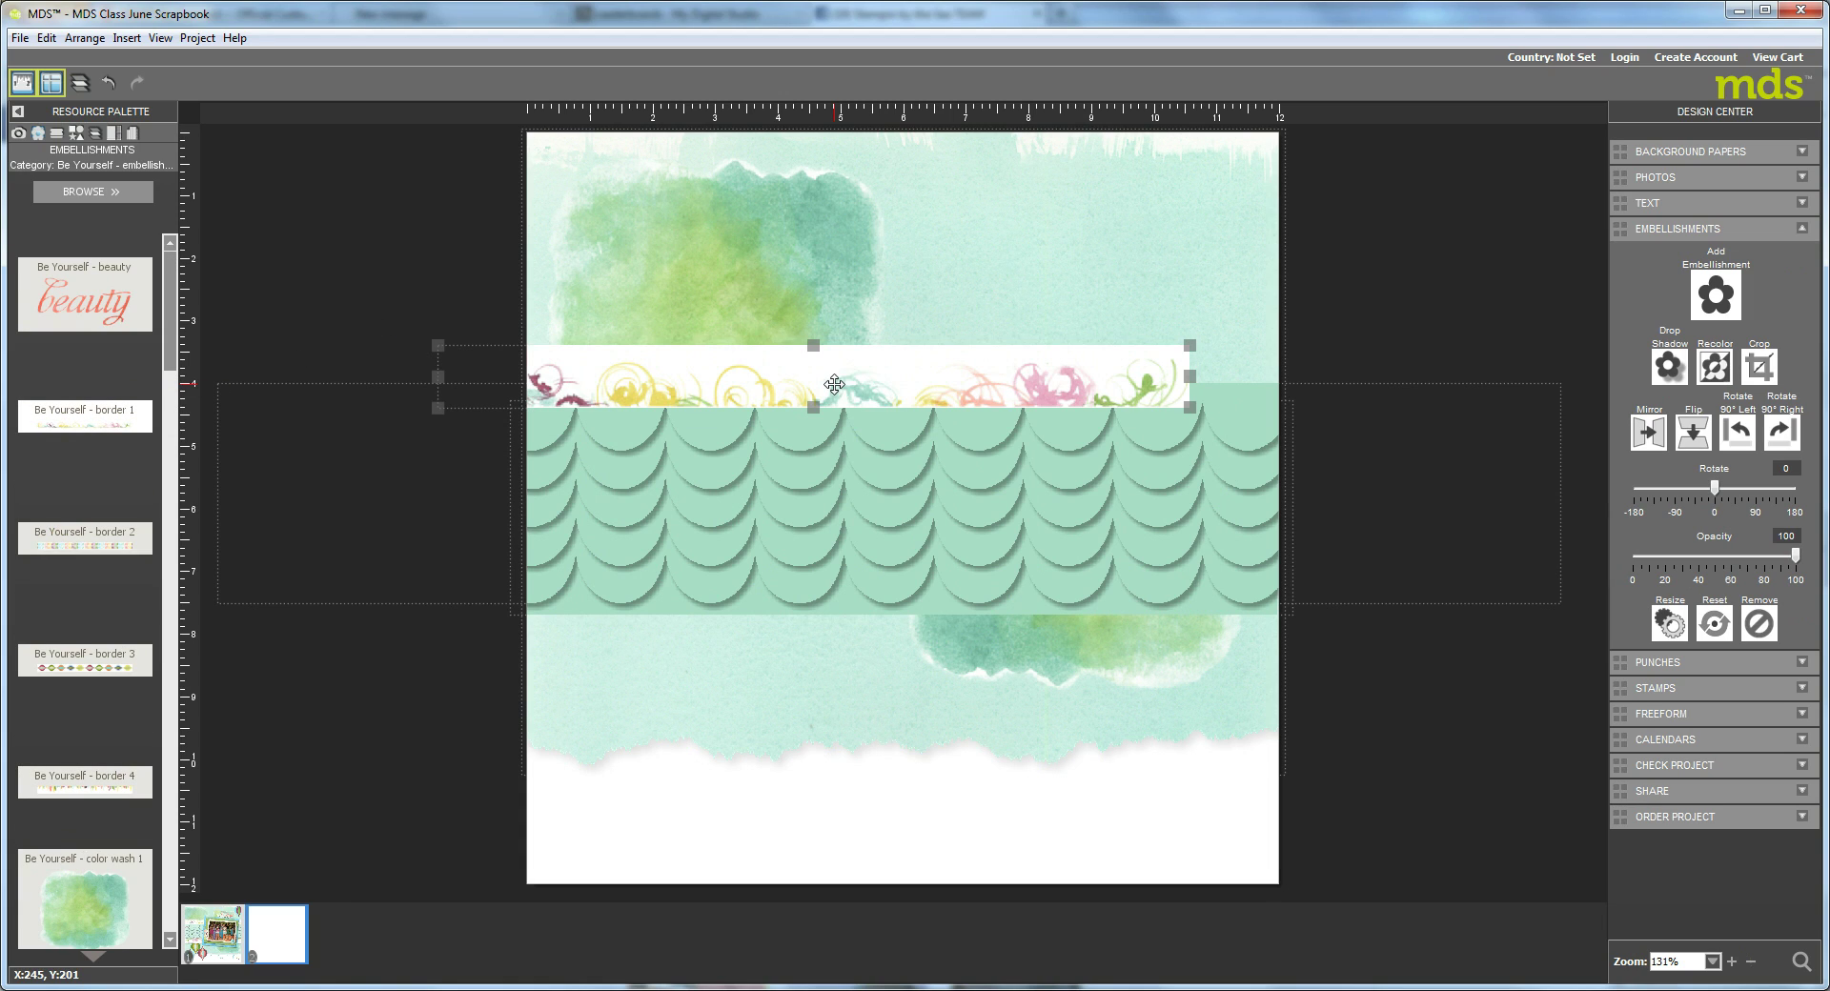
left_click_drag(940, 366, 940, 368)
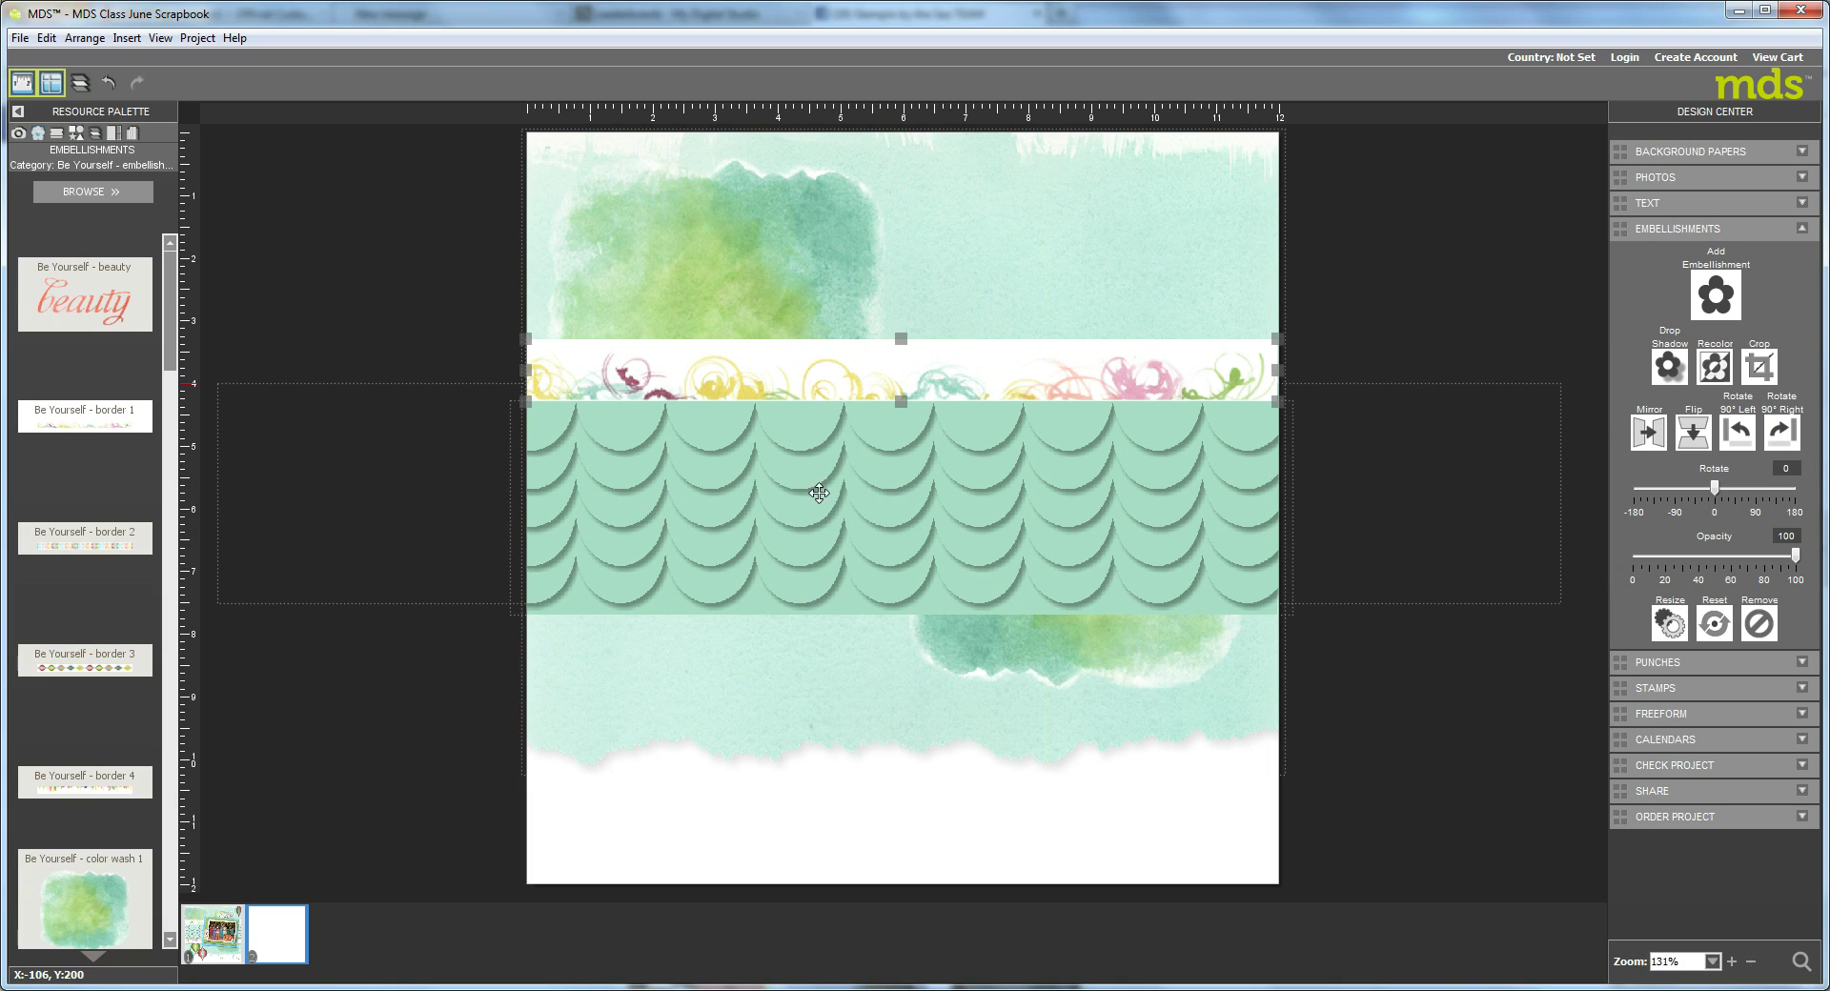
Step: Duplicate the swirl border, place the copy along the band's lower edge and flip it vertically
key("ctrl+v")
left_click_drag(872, 387, 856, 643)
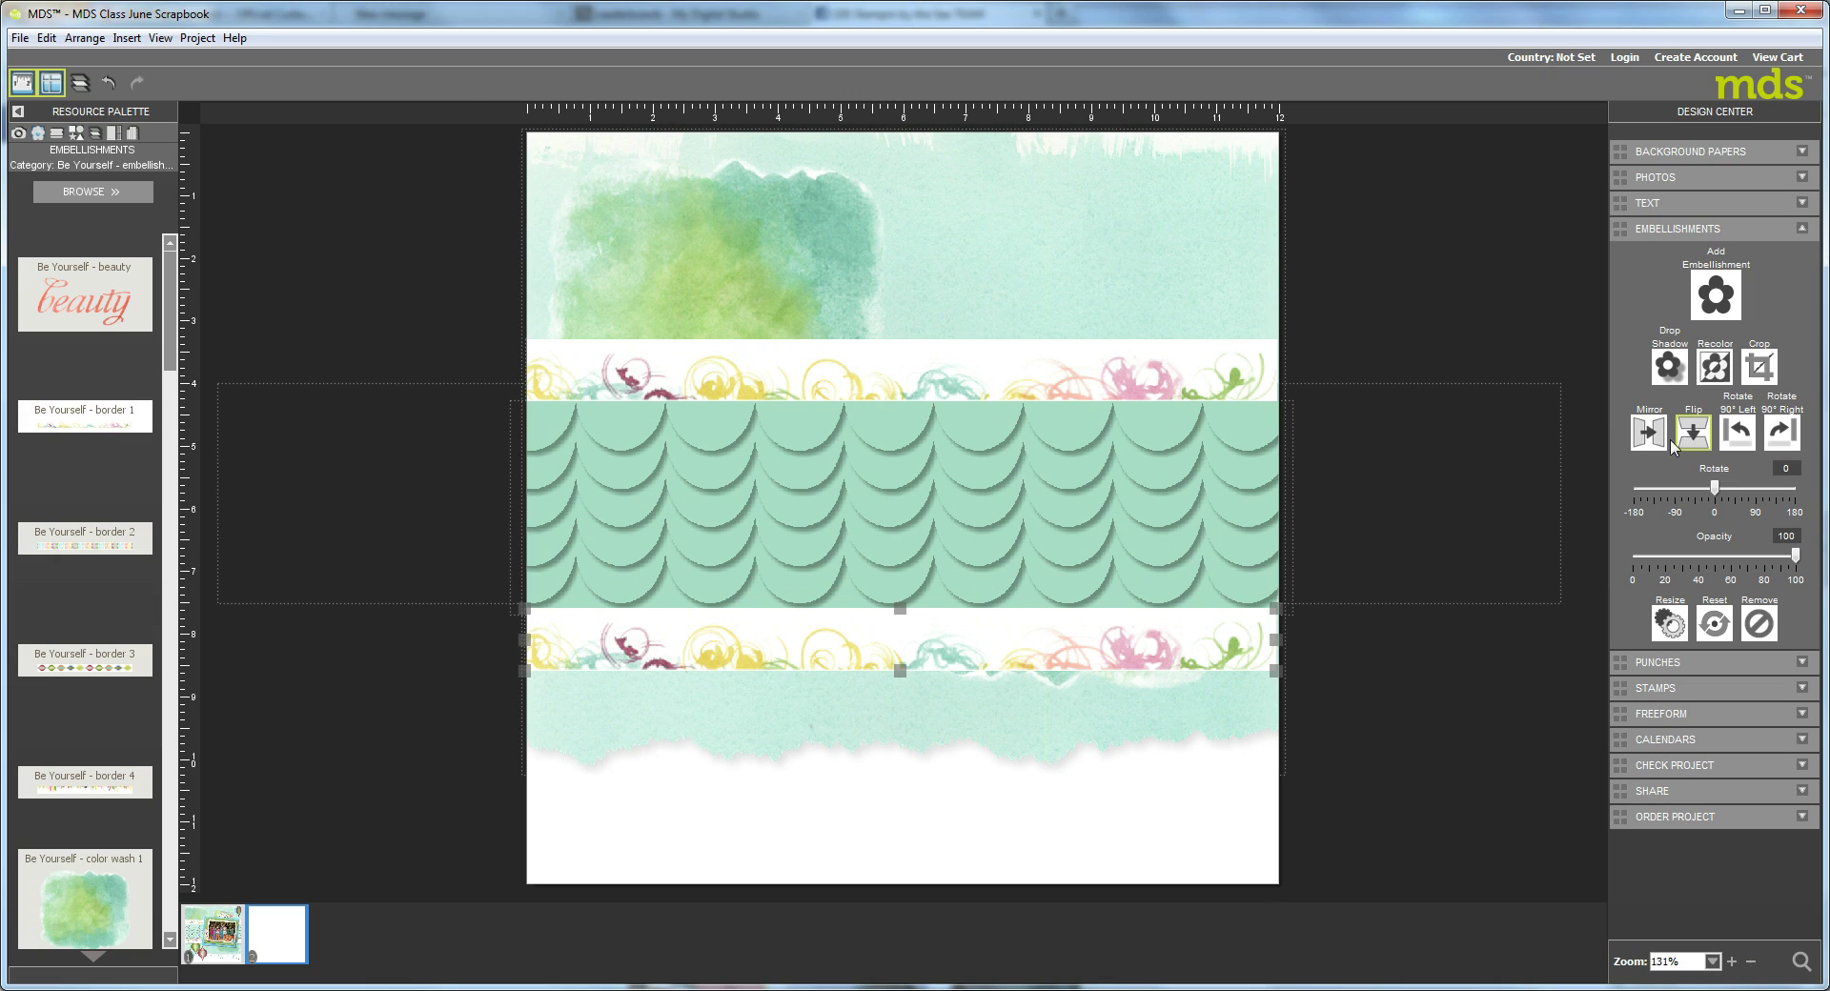
left_click(1693, 431)
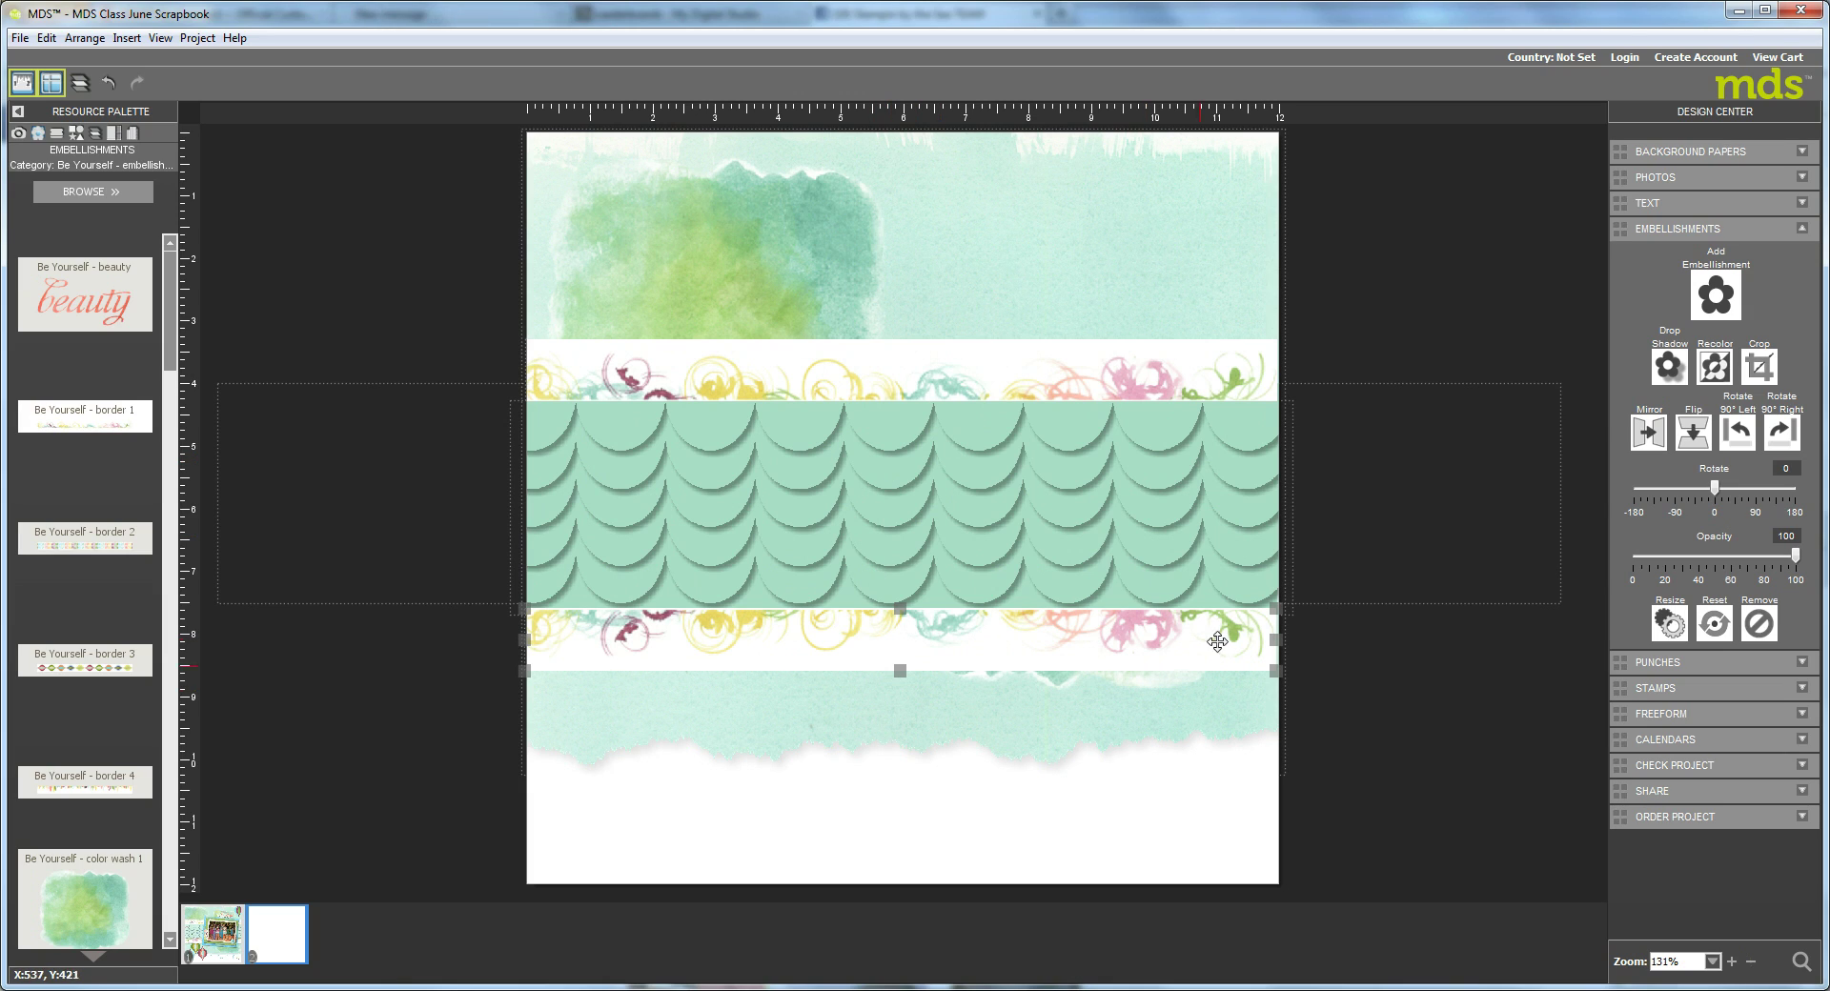
Step: Select both swirl borders together and apply a drop shadow to them
left_click(1006, 377, "shift")
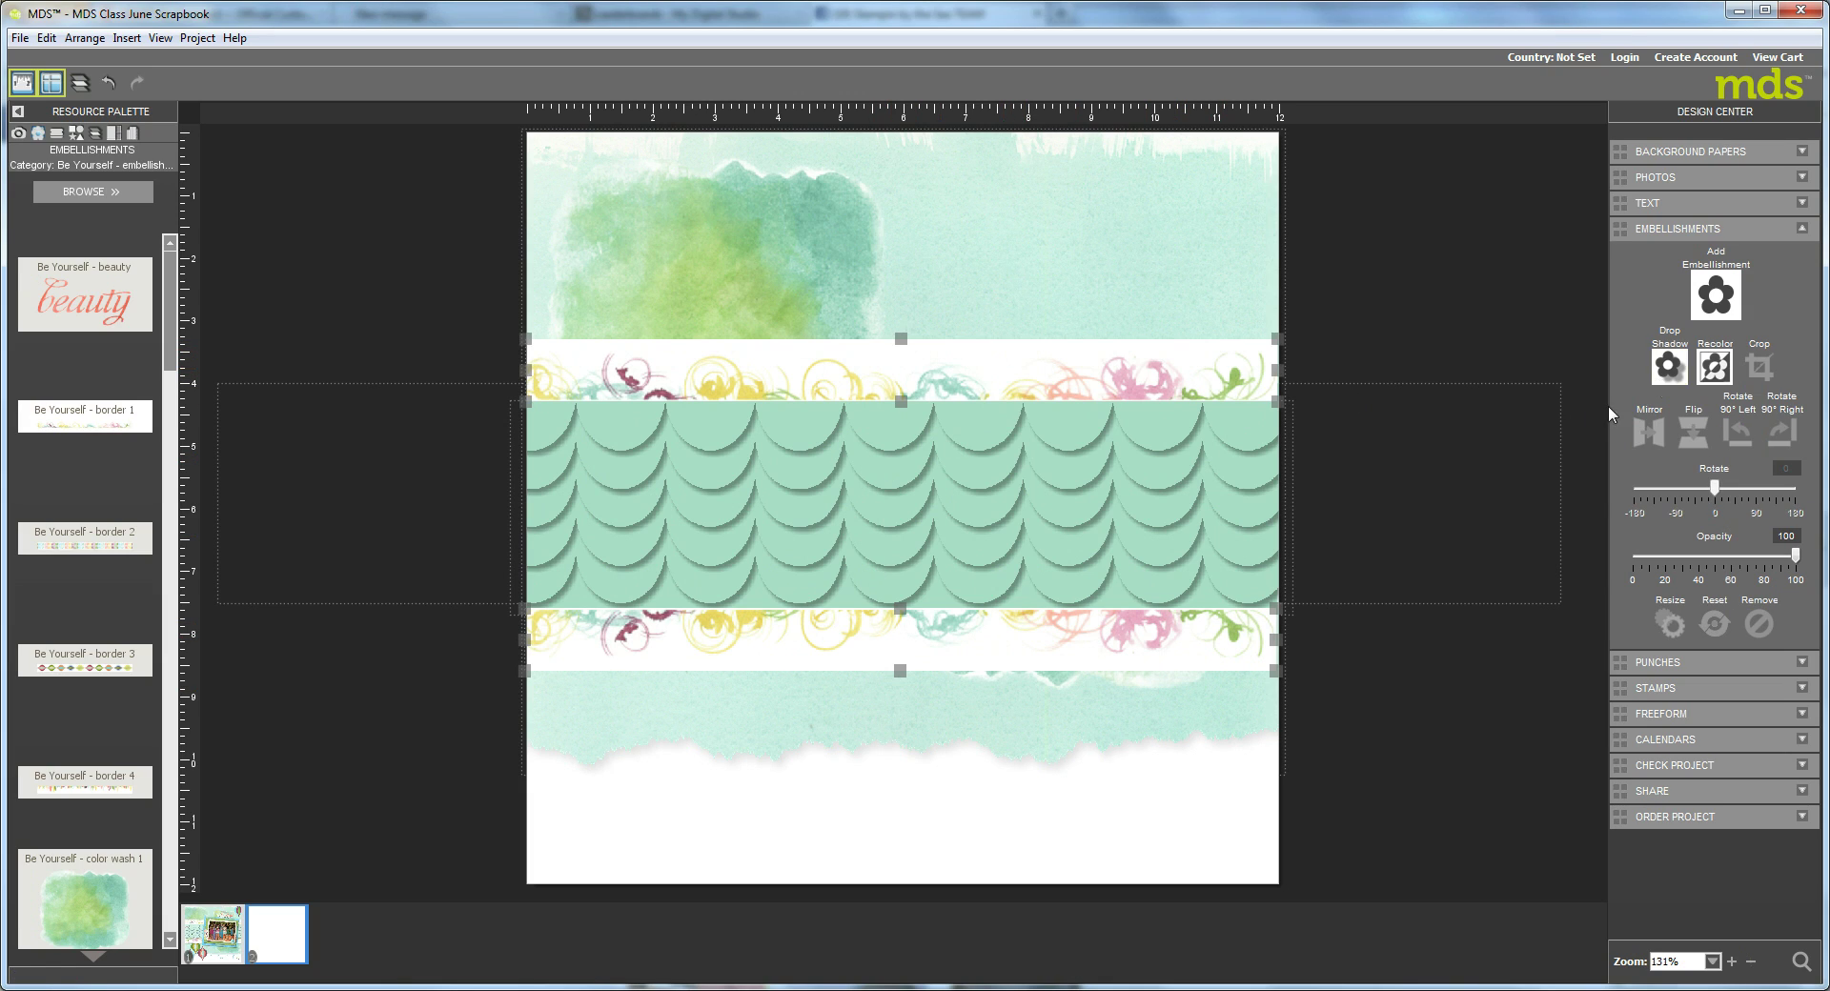
left_click(1668, 367)
left_click(1079, 698)
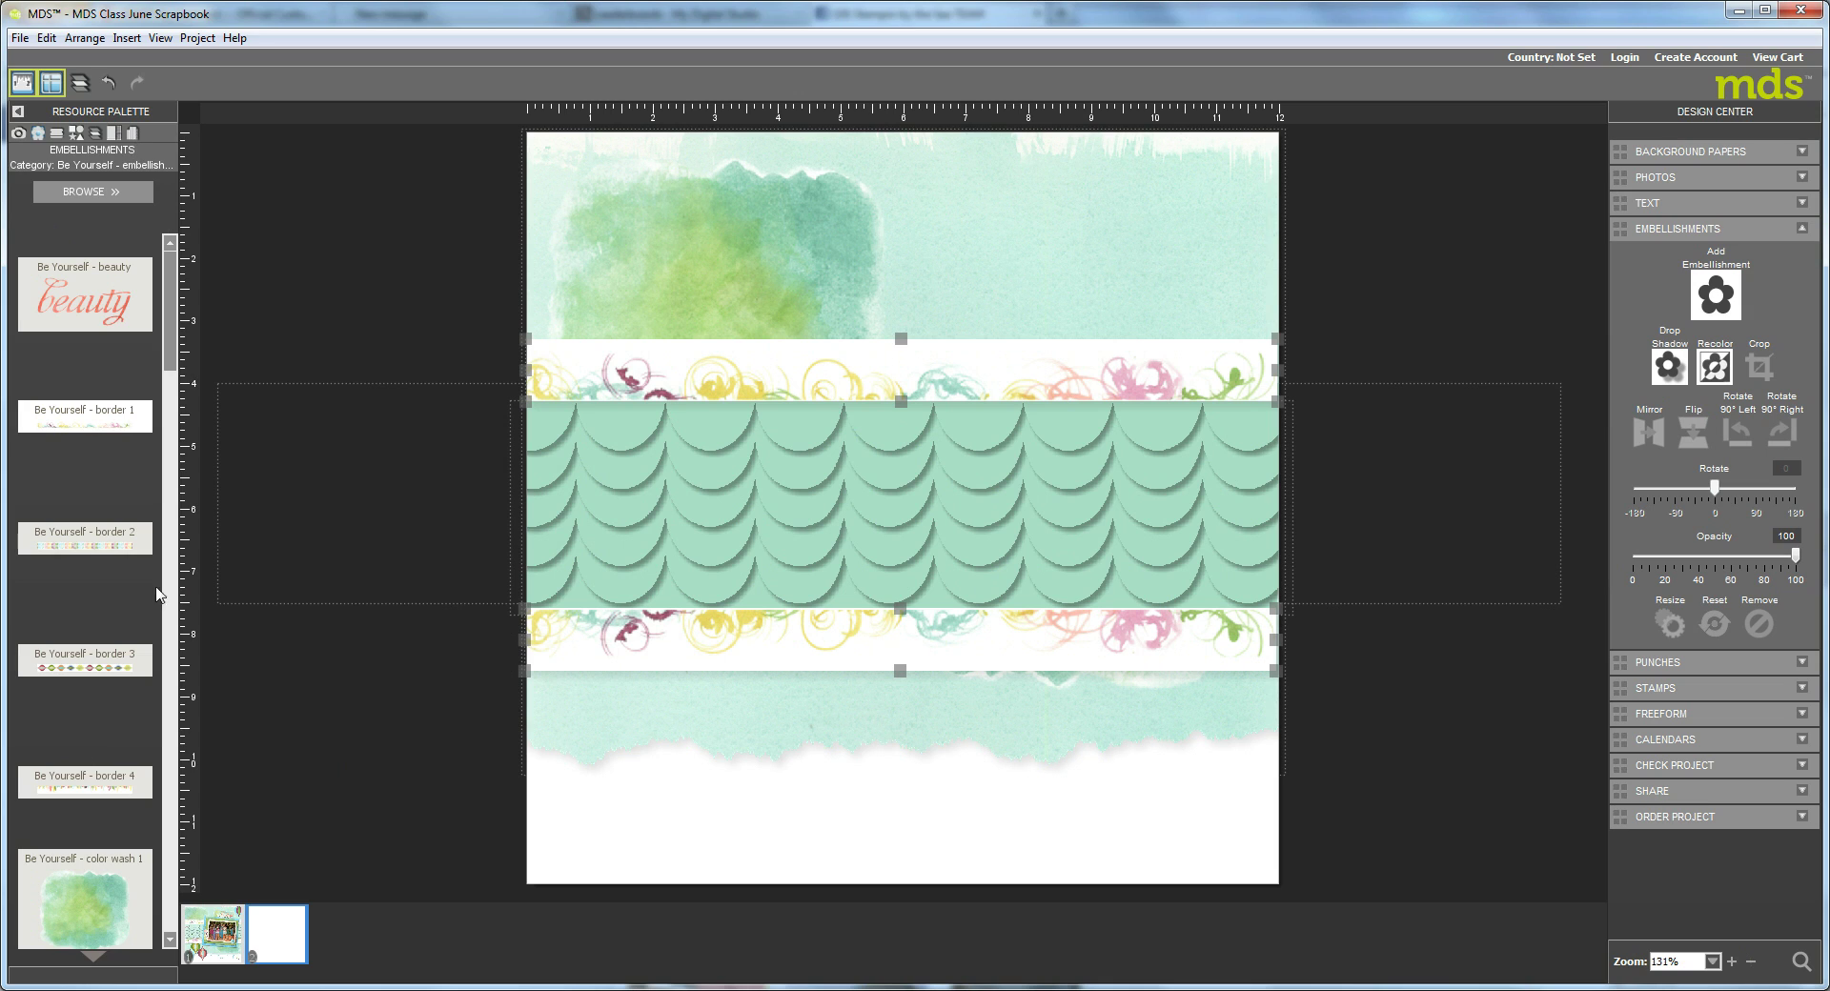
Step: Add the Be Yourself - piece 5 ornament at the page's lower-left, overlapping the torn paper edge
left_click_drag(174, 345, 174, 901)
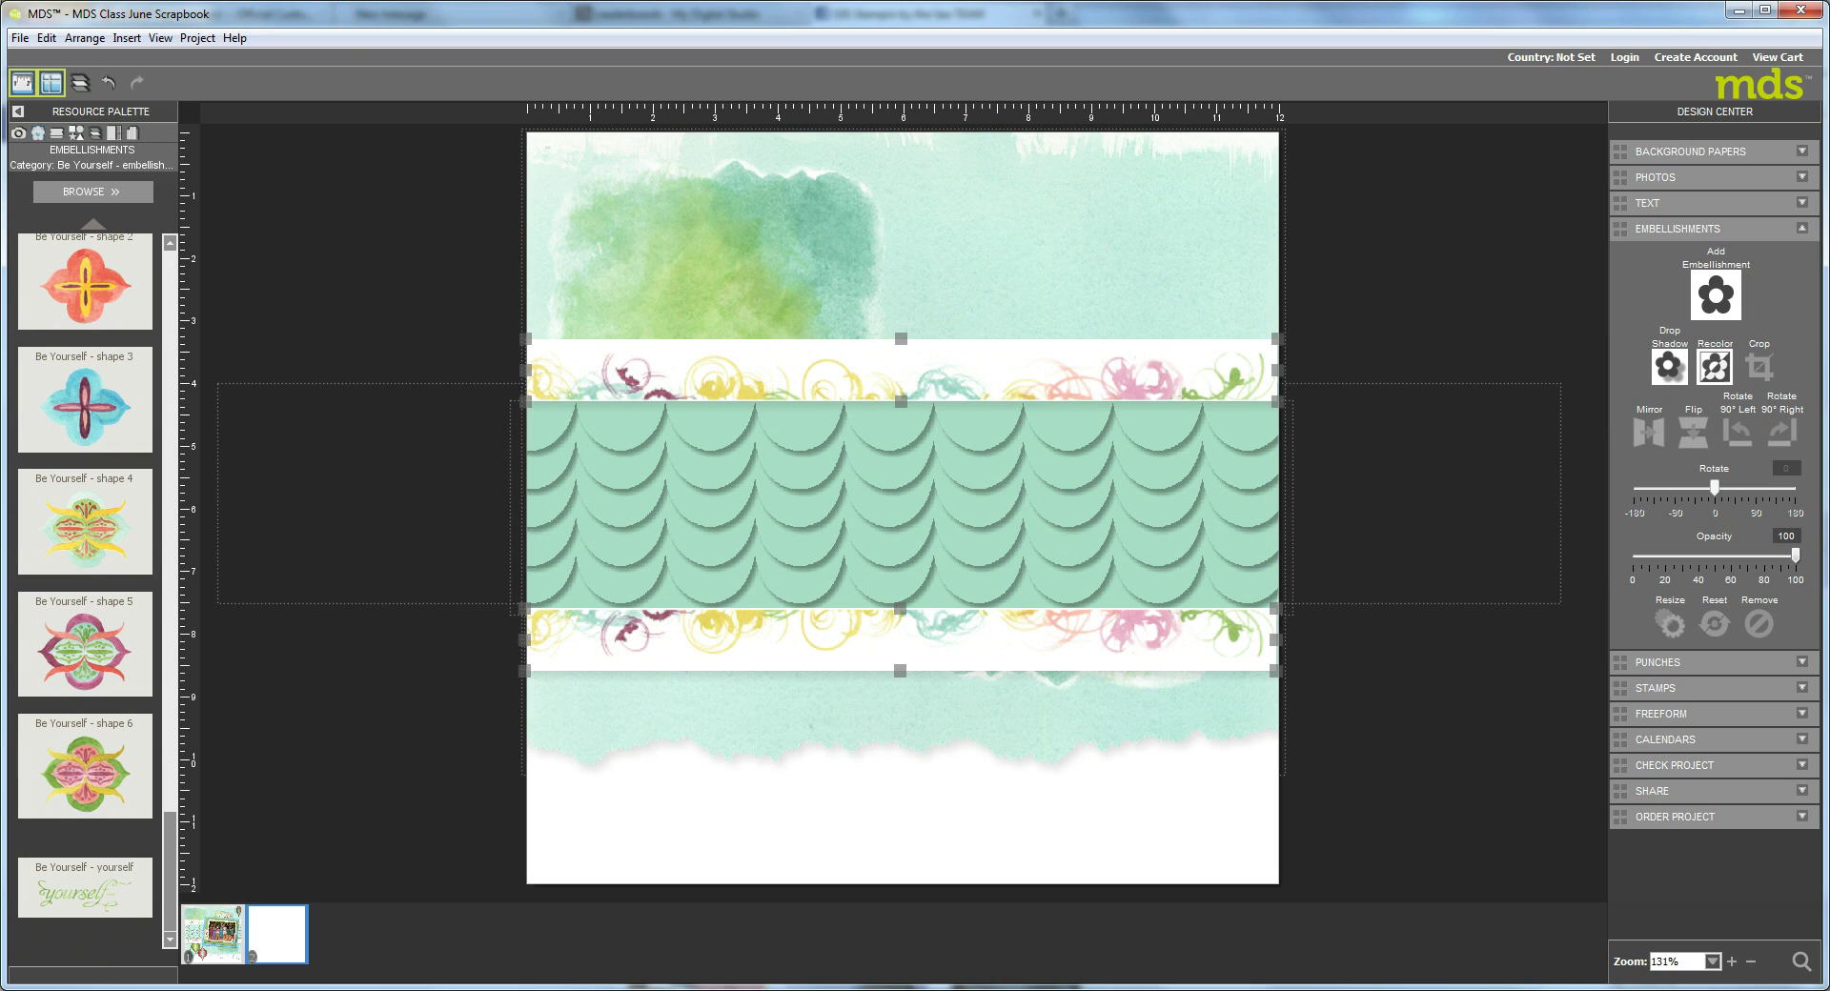
scroll(173, 289, "up", 5)
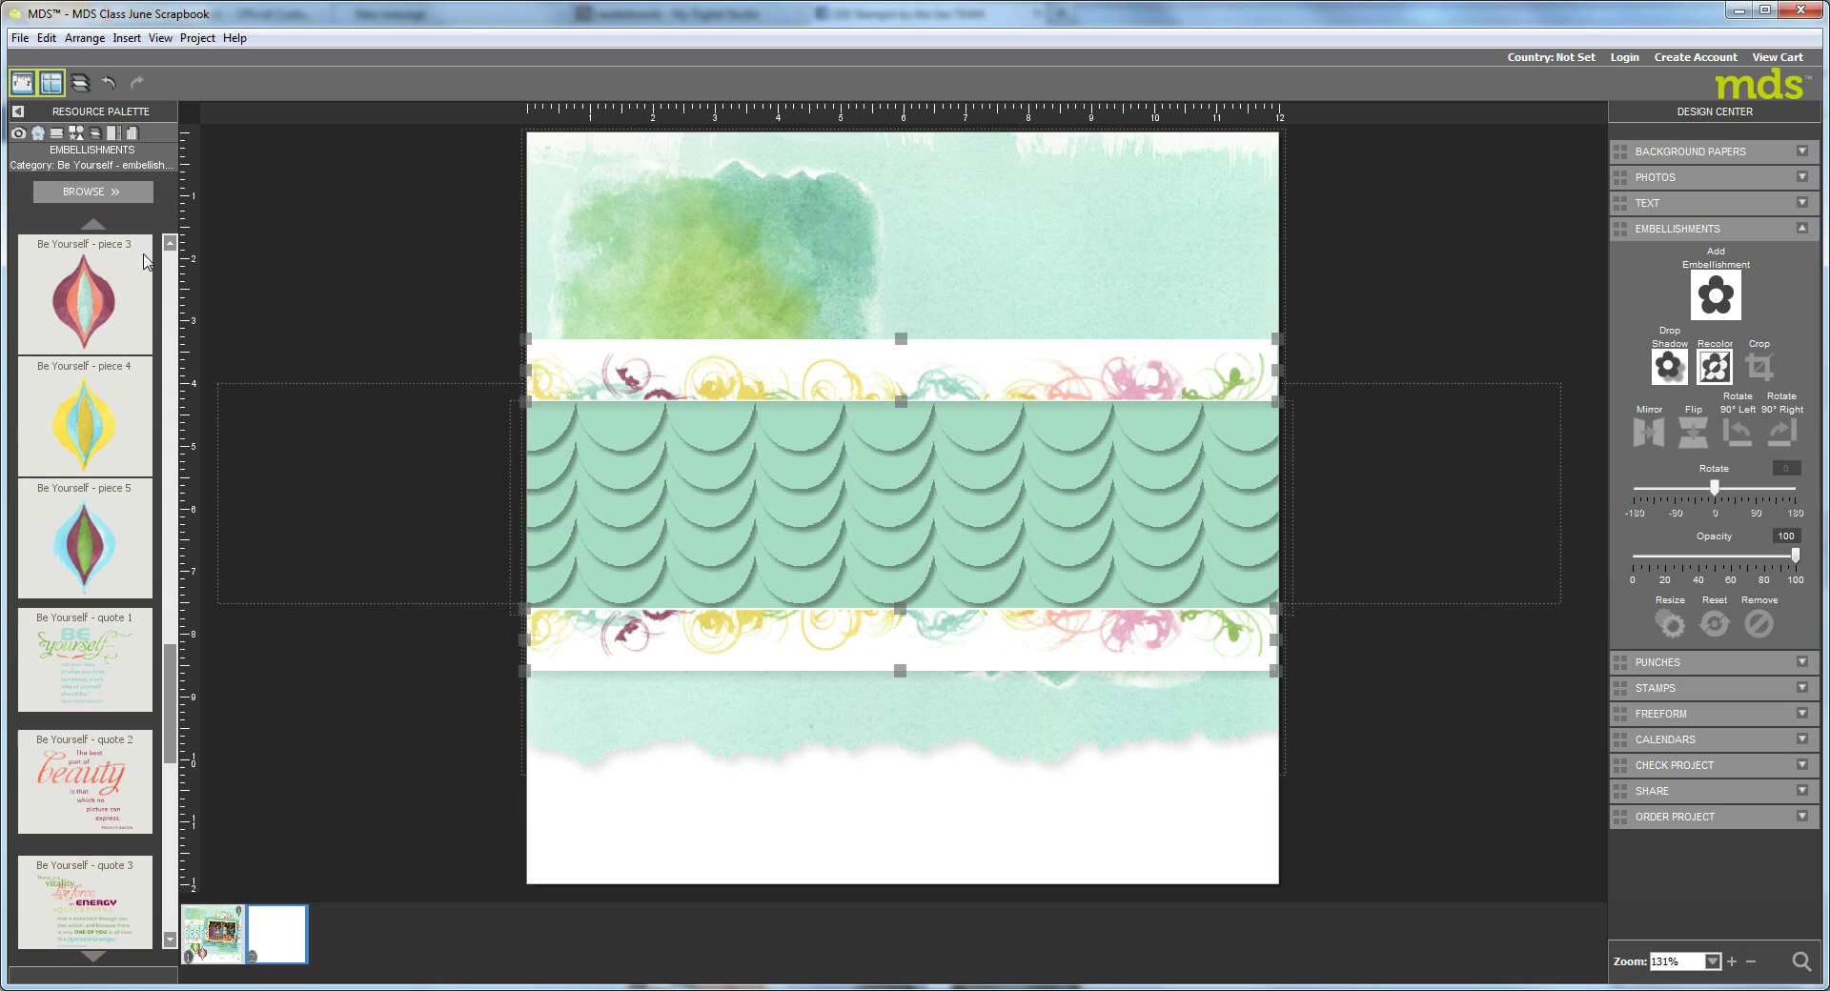
left_click(170, 242)
left_click(169, 242)
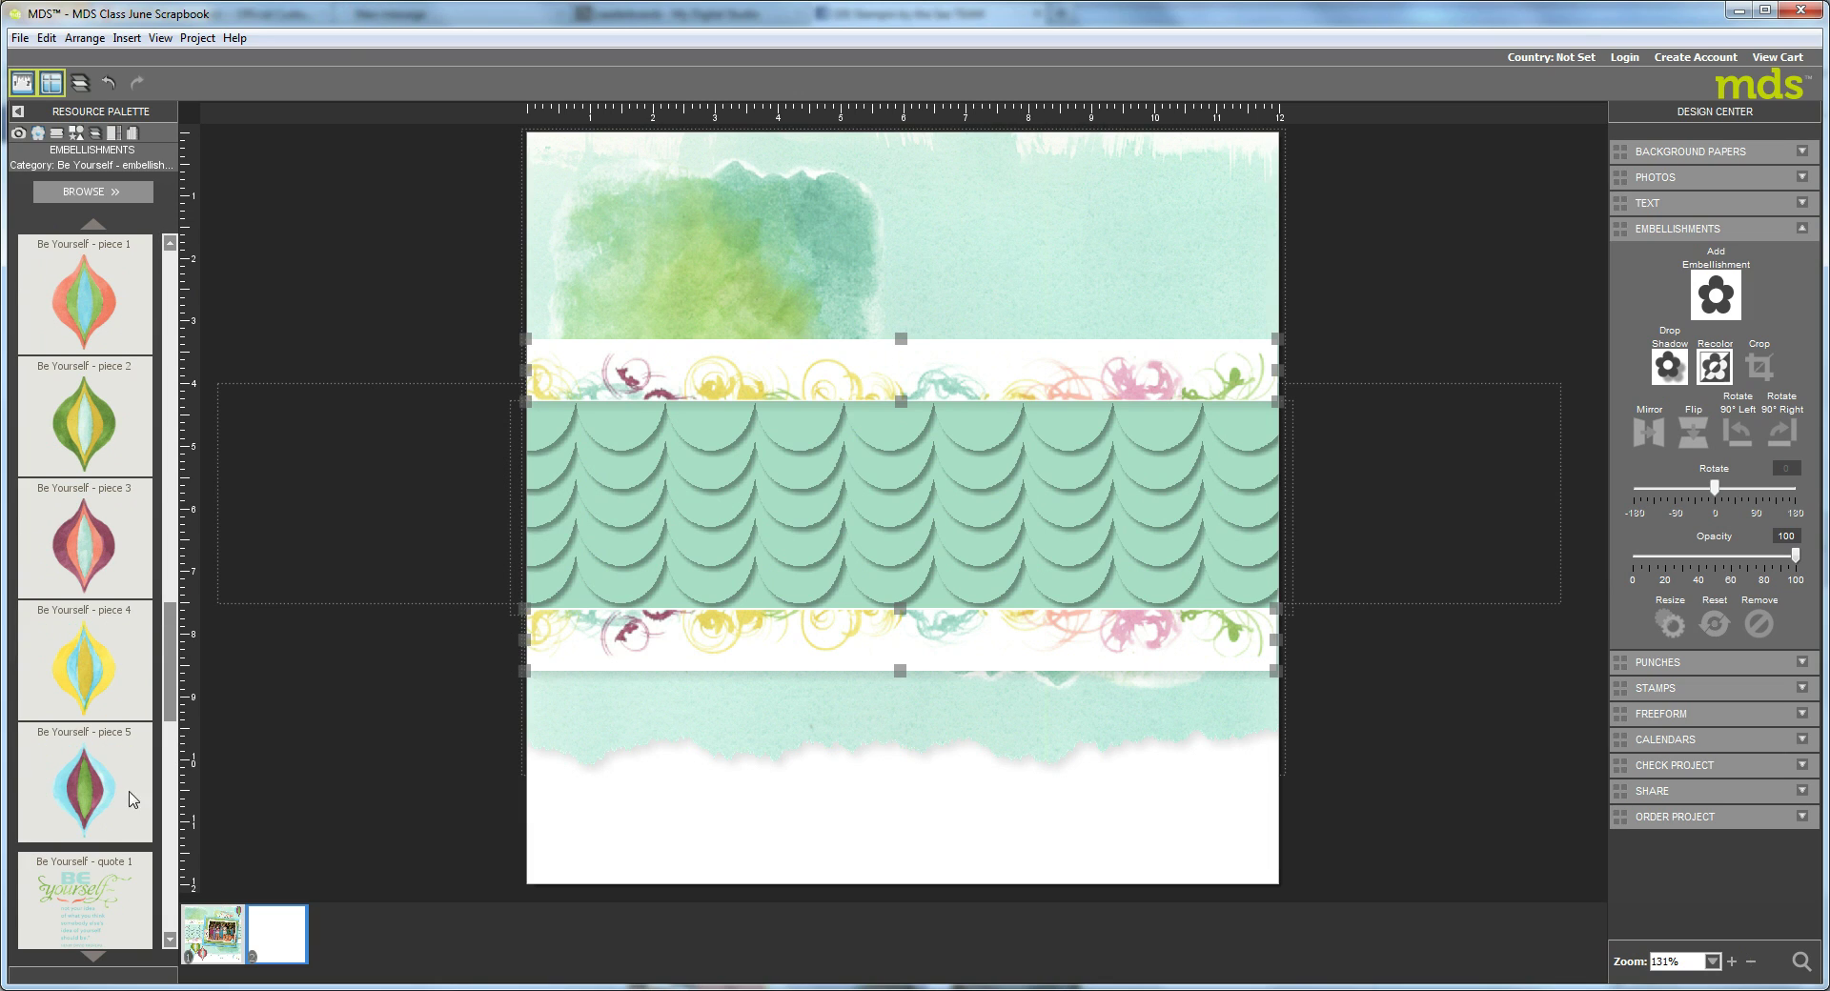
left_click_drag(69, 802, 611, 808)
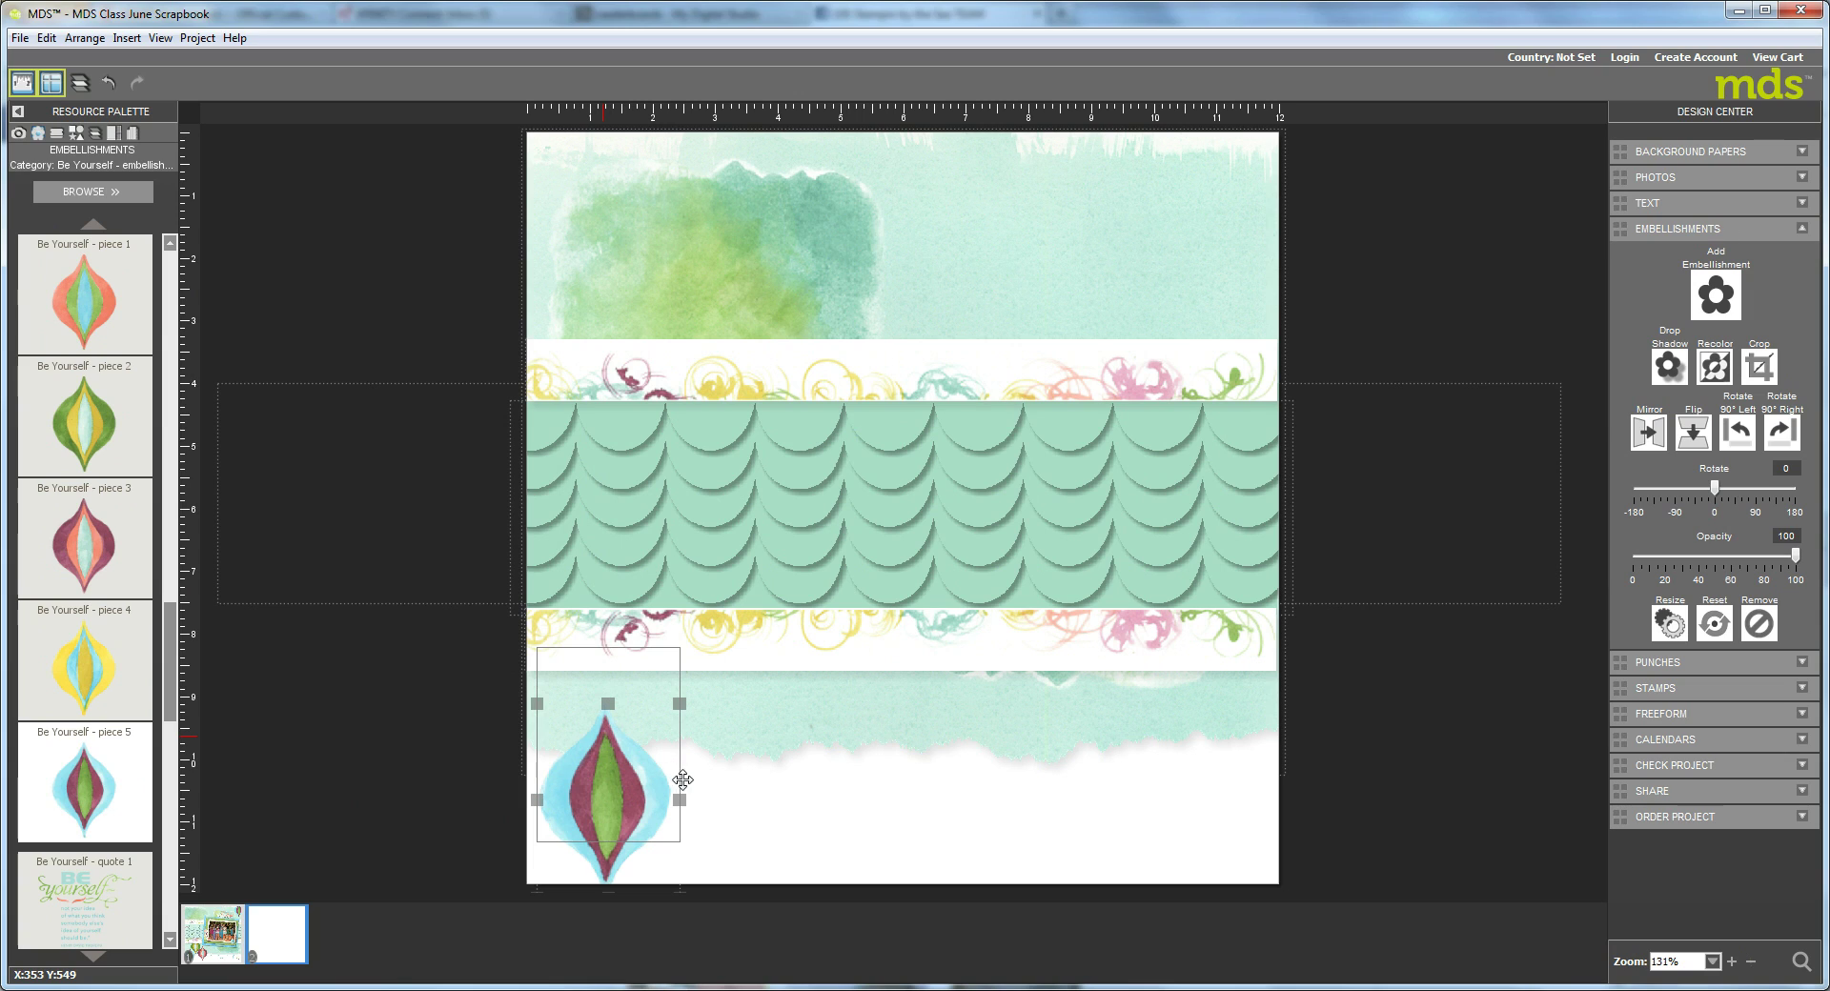
left_click_drag(667, 788, 666, 787)
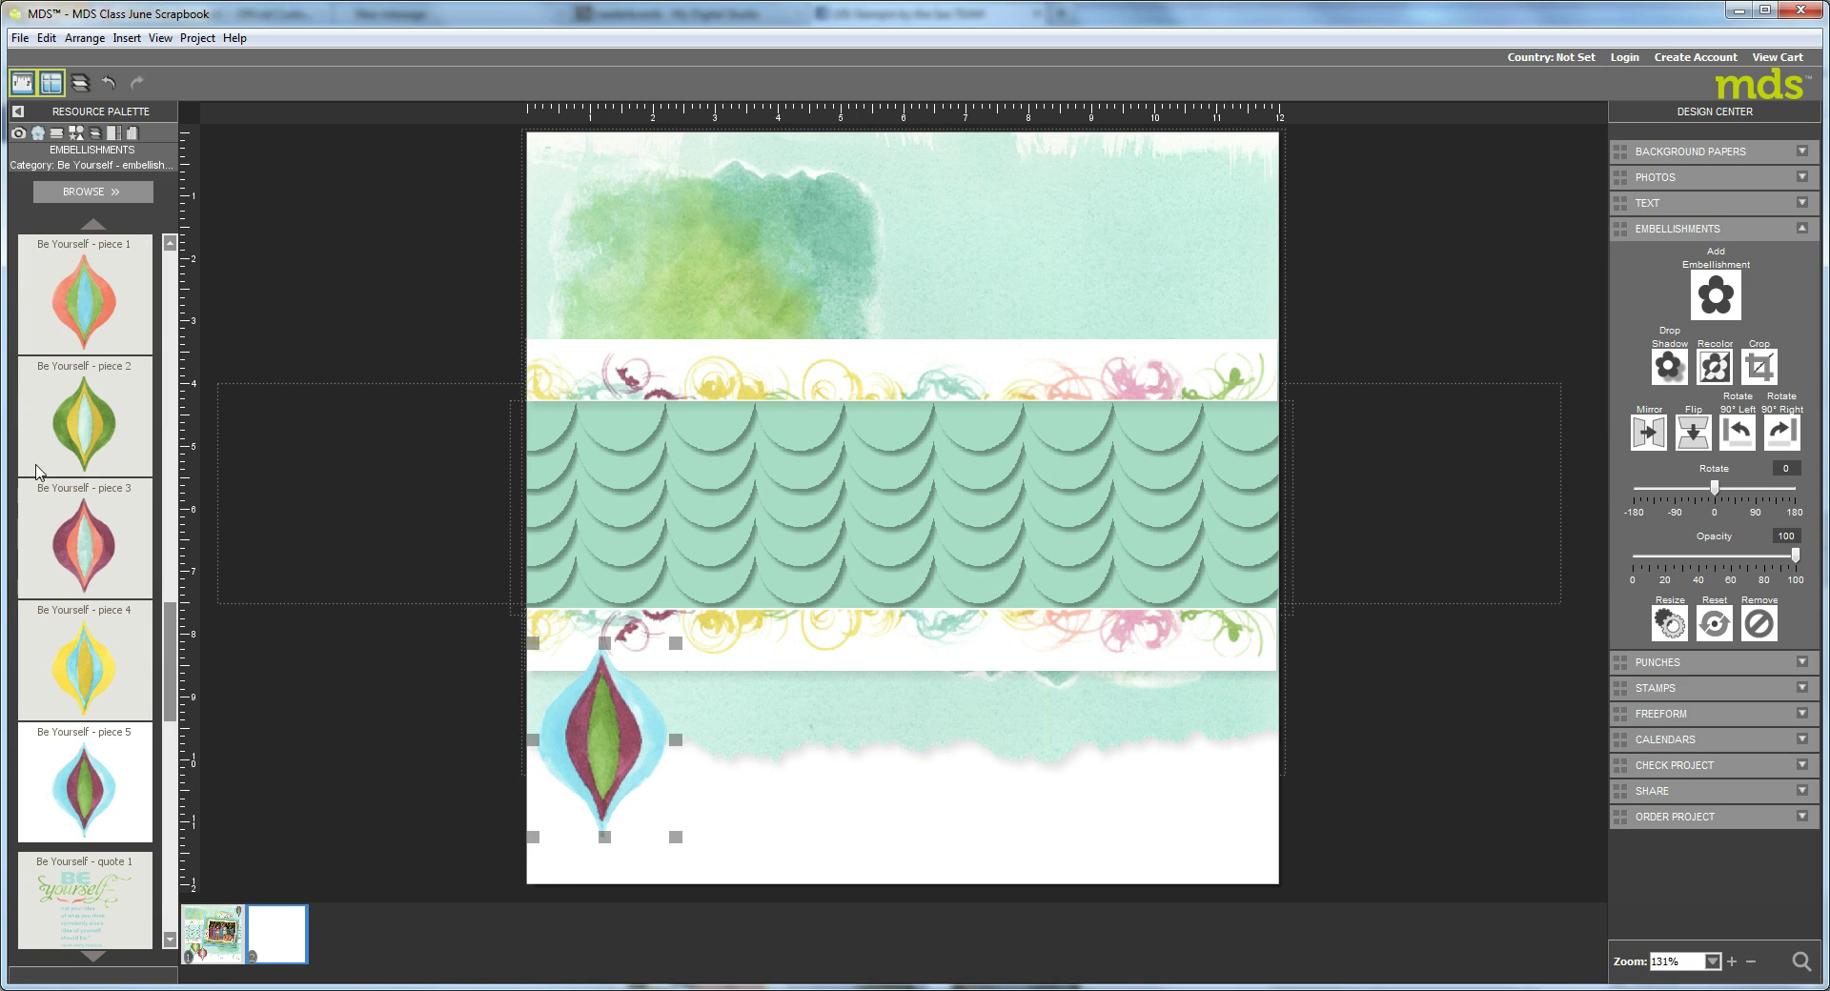
Step: Cluster the piece 2 and piece 3 ornaments beside the lower-left one, and place another piece 5 in the page's upper-right corner
left_click_drag(75, 434, 687, 702)
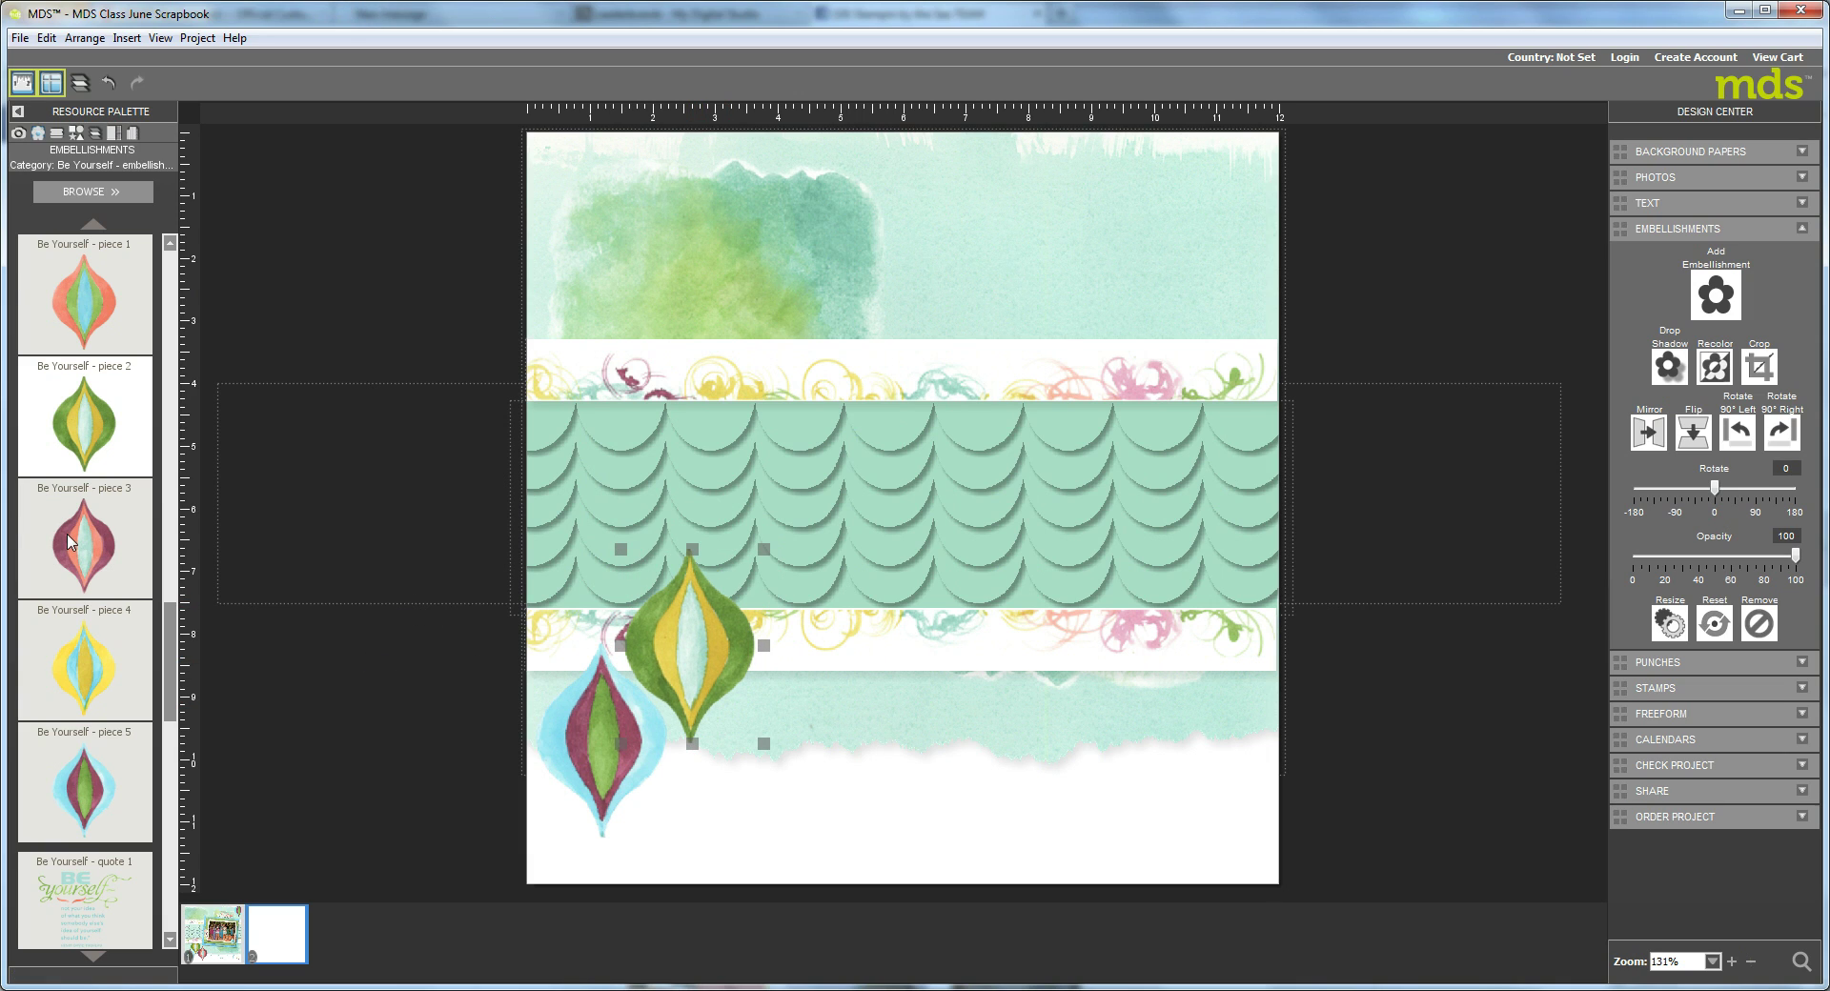
left_click_drag(68, 542, 767, 760)
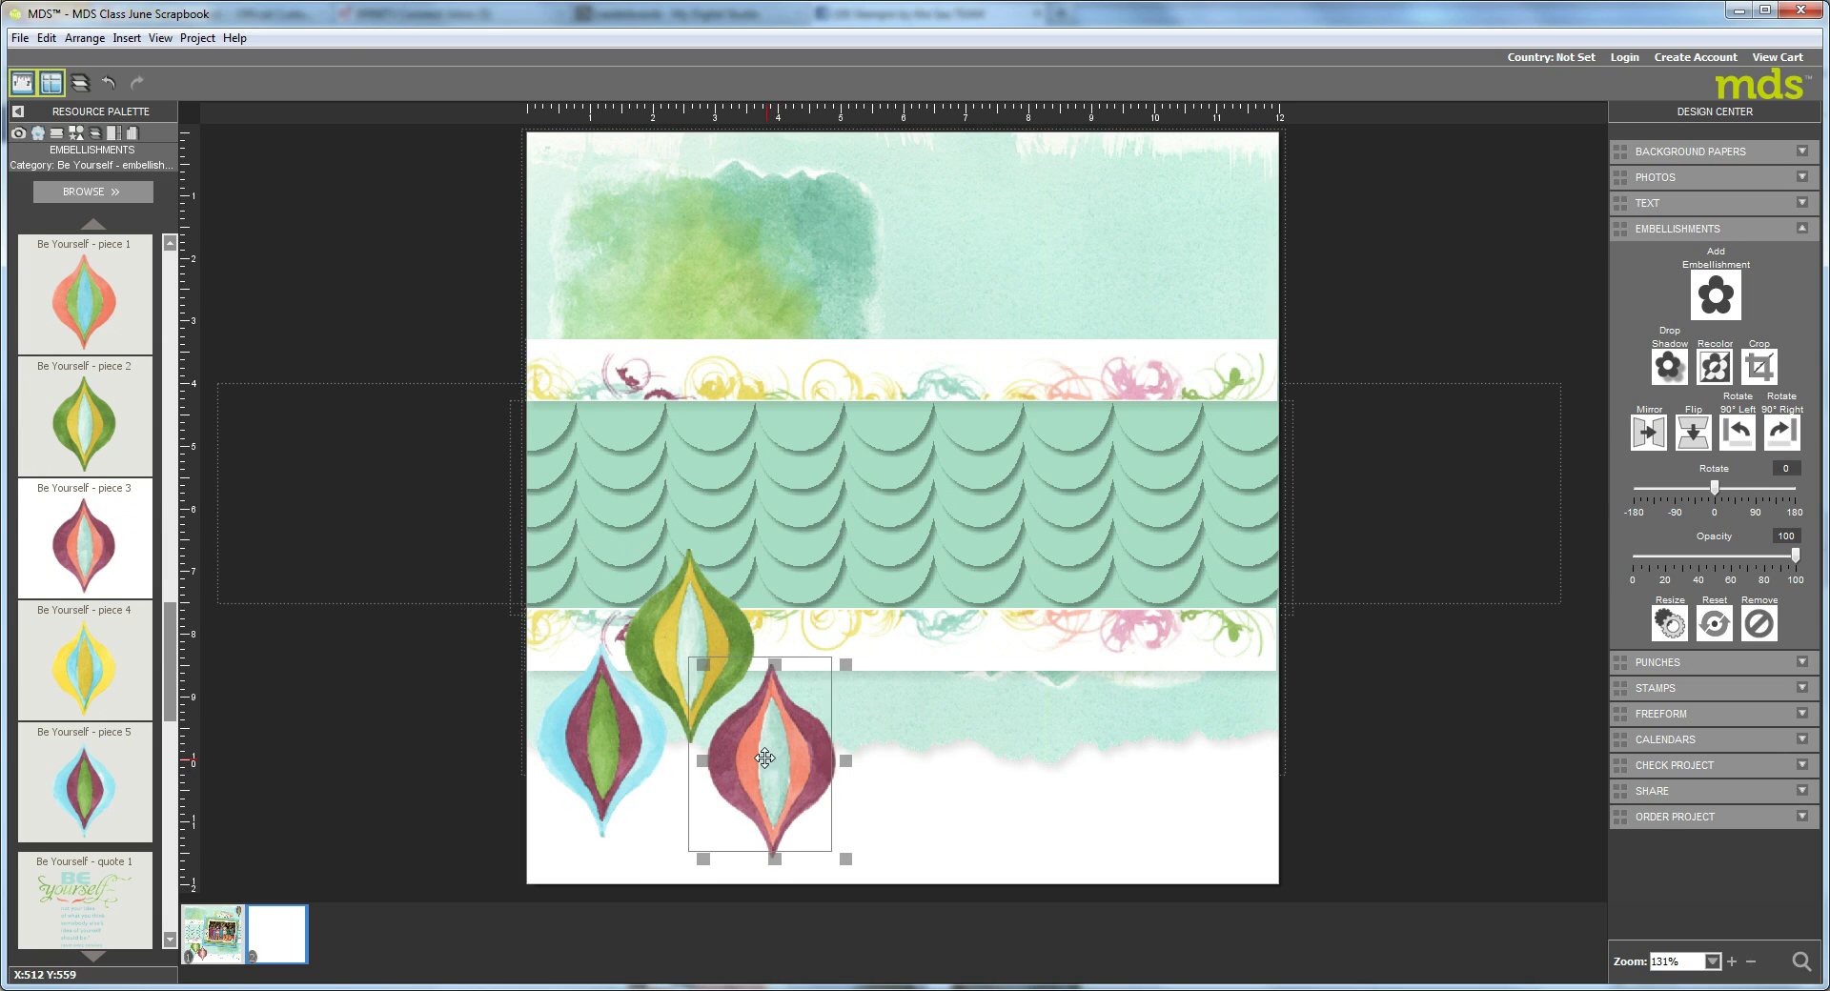
left_click_drag(815, 769, 795, 760)
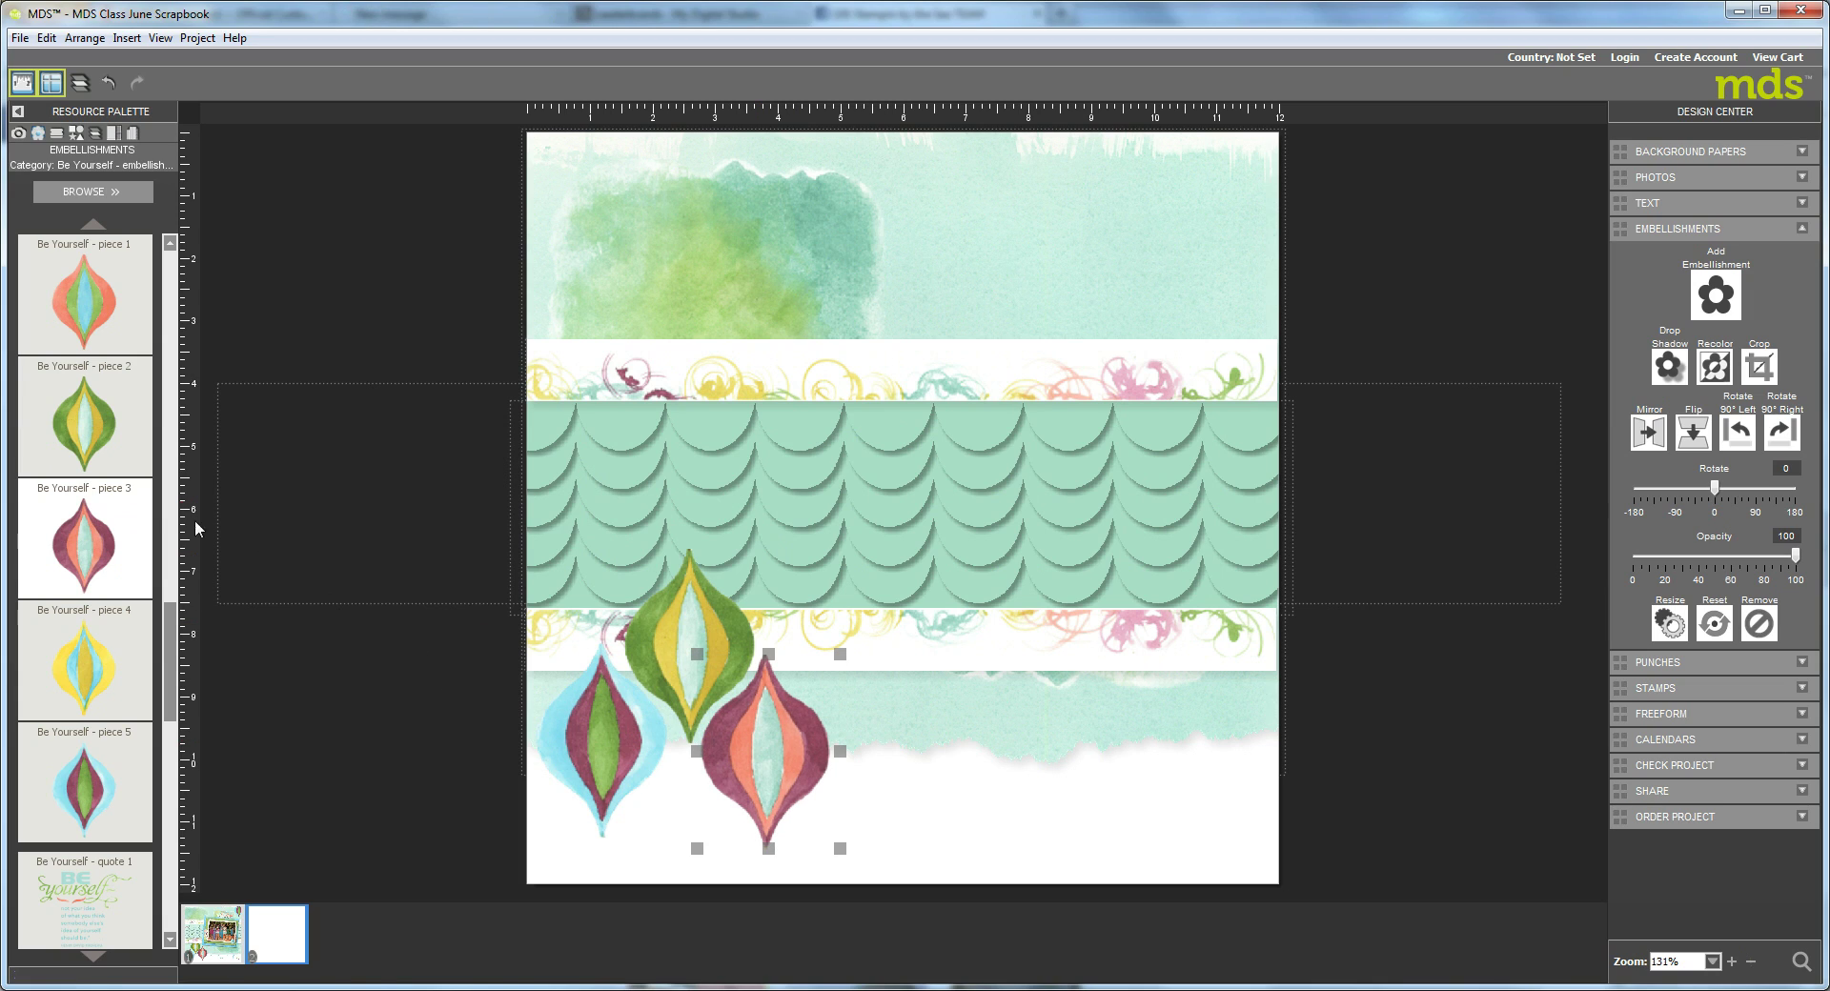
left_click_drag(95, 800, 1217, 193)
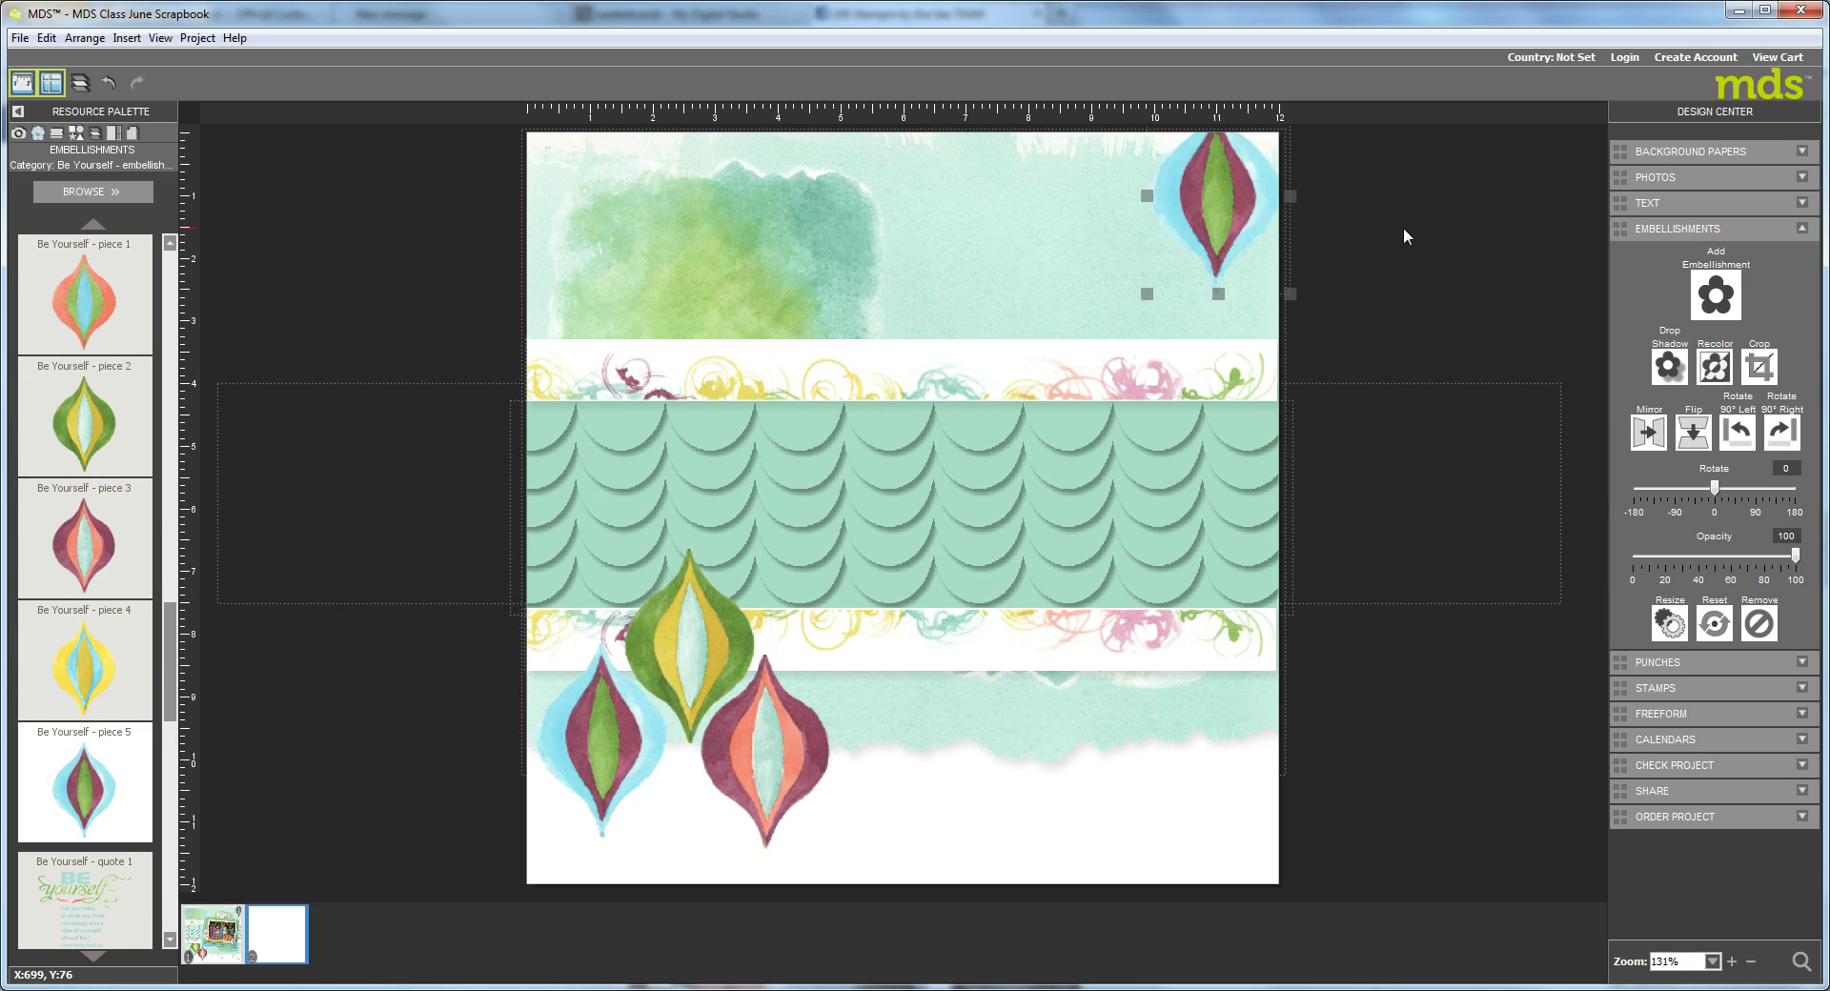